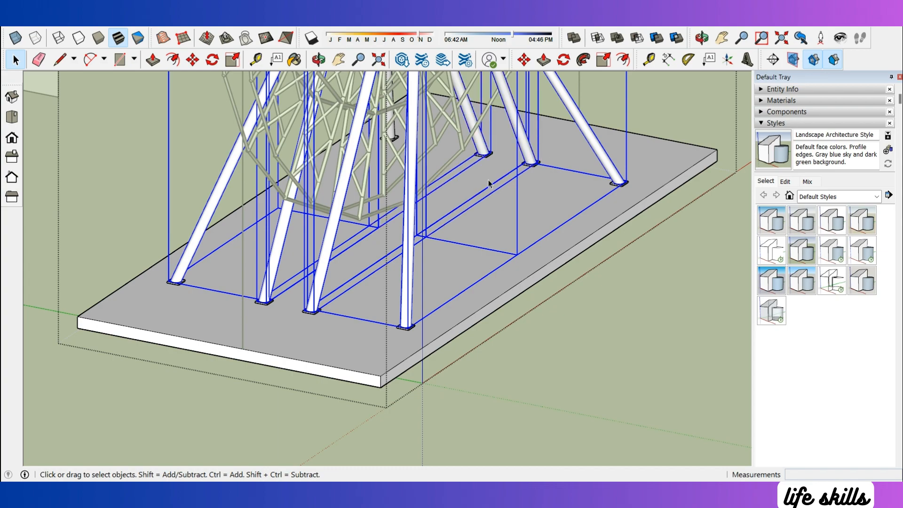
Delete the inclined support legs of the Ferris wheel, keeping the small base plates on the slab
middle_click_drag(488, 180, 626, 165)
scroll(365, 160, "up", 2)
left_click(316, 137, "shift")
right_click(309, 155)
left_click(329, 181)
scroll(386, 265, "down", 3)
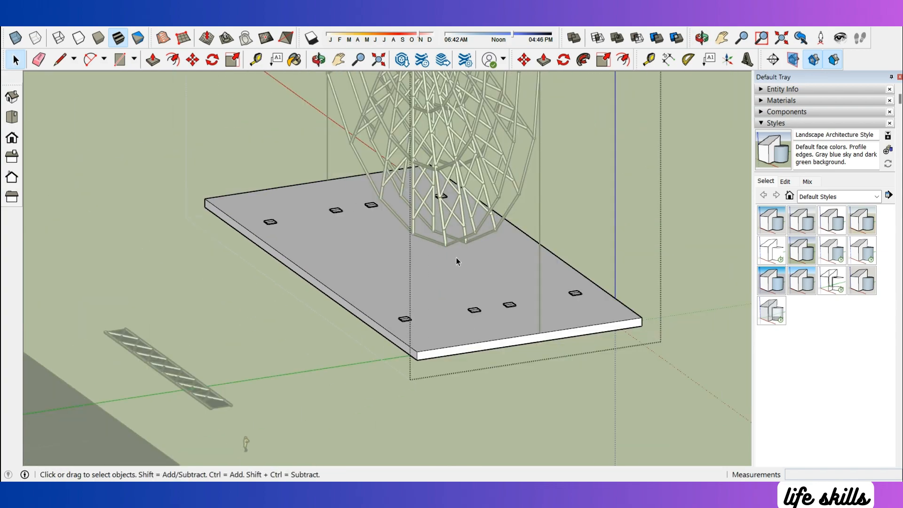
Draw a straight guide line on the slab's top face, parallel to its long edge, starting near the middle
middle_click_drag(456, 258, 301, 217)
scroll(470, 240, "down", 3)
middle_click_drag(469, 239, 381, 363)
scroll(387, 333, "up", 2)
scroll(381, 362, "up", 2)
scroll(381, 363, "down", 2)
mouse_move(513, 313)
middle_mouse_down()
mouse_move(475, 345)
mouse_move(282, 326)
mouse_move(641, 322)
mouse_move(479, 343)
middle_mouse_up()
scroll(476, 345, "up", 1)
key("l")
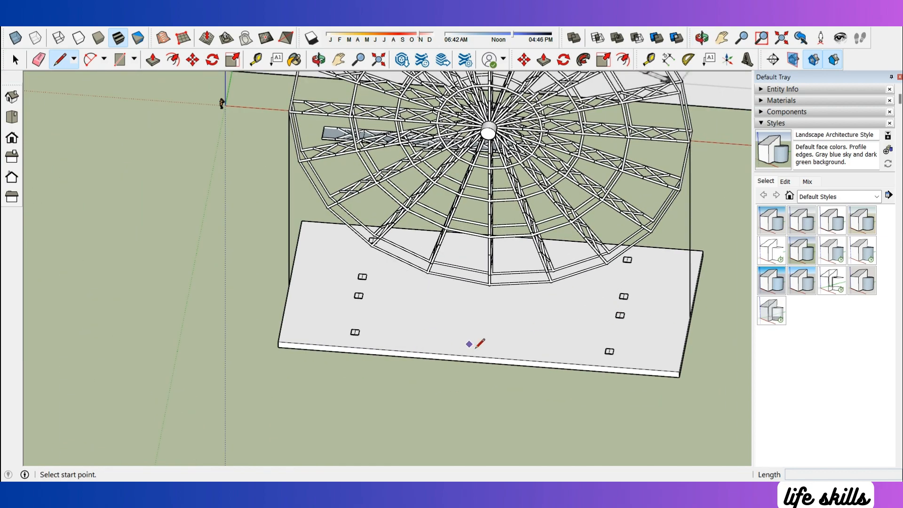
left_click(486, 323)
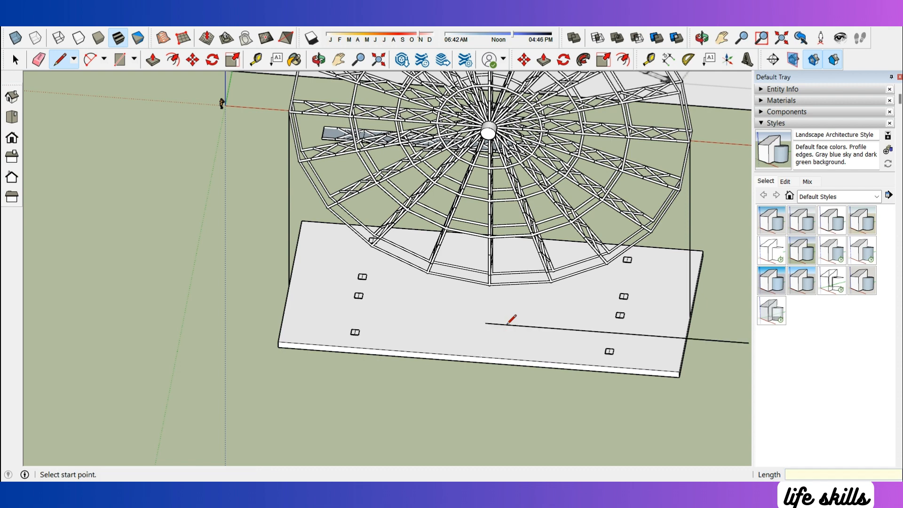
Move the guide line by its midpoint along its own direction to align with the midpoint of the slab's long edge
key("space")
left_click(581, 331)
key("m")
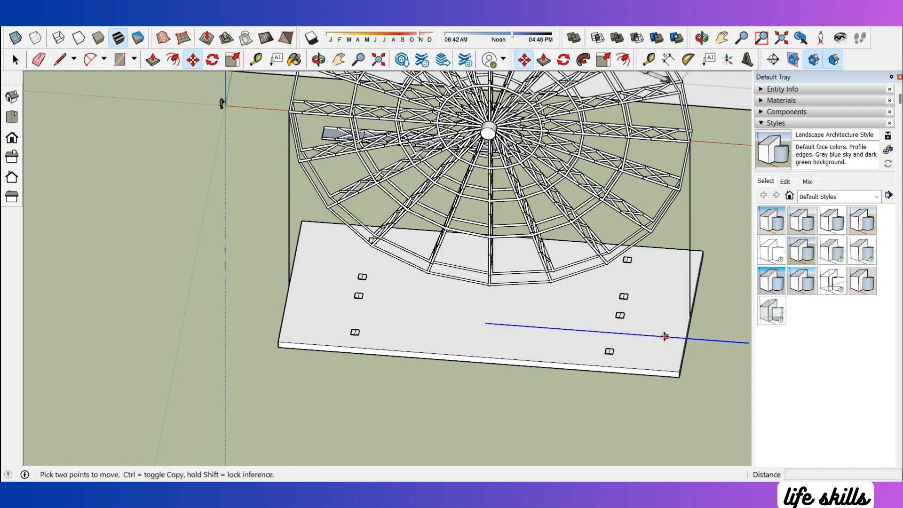
middle_click_drag(613, 337, 633, 306)
left_click(628, 307)
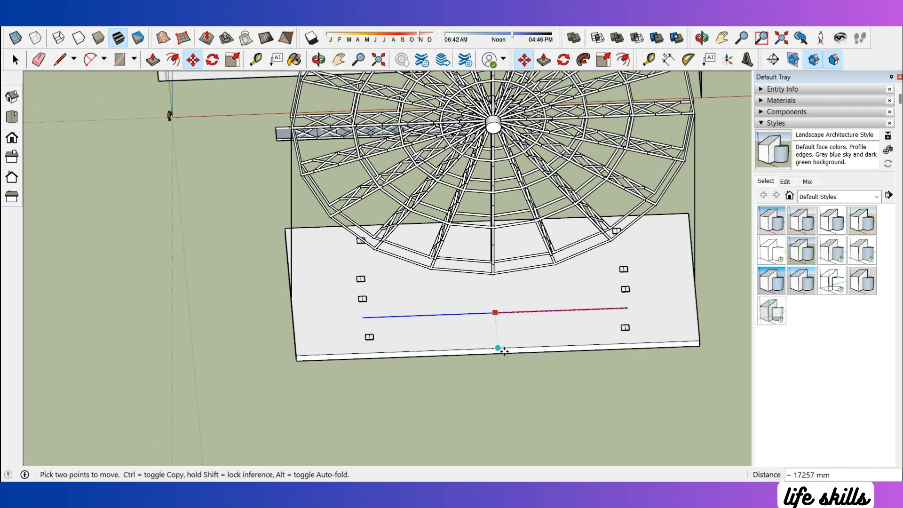
left_click(504, 351)
Examine the layout and spacing of the support-leg feet on the reference plan drawing
scroll(564, 376, "down", 2)
middle_click_drag(571, 375, 630, 320)
scroll(390, 139, "up", 6)
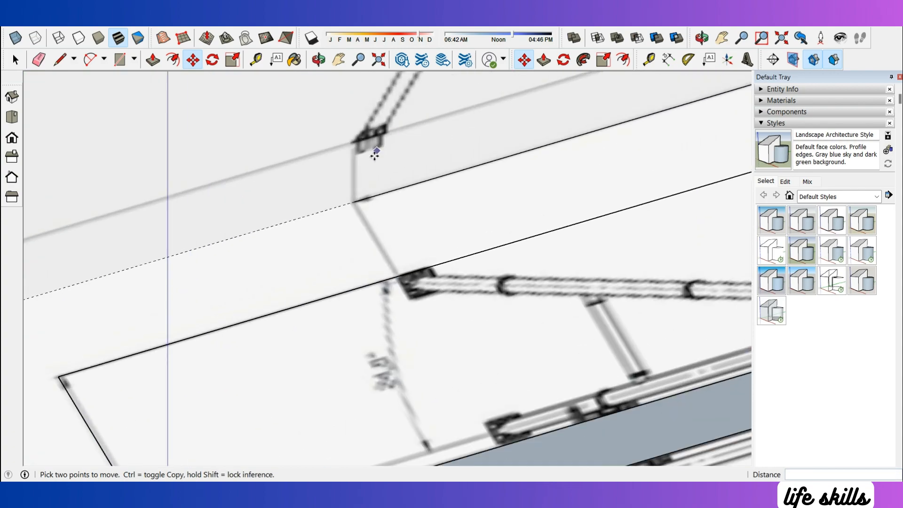
scroll(374, 156, "down", 3)
mouse_move(487, 185)
middle_mouse_down()
mouse_move(498, 201)
mouse_move(387, 270)
mouse_move(463, 203)
middle_mouse_up()
scroll(387, 270, "down", 1)
scroll(428, 286, "down", 1)
scroll(463, 204, "down", 2)
scroll(463, 203, "up", 6)
key("space")
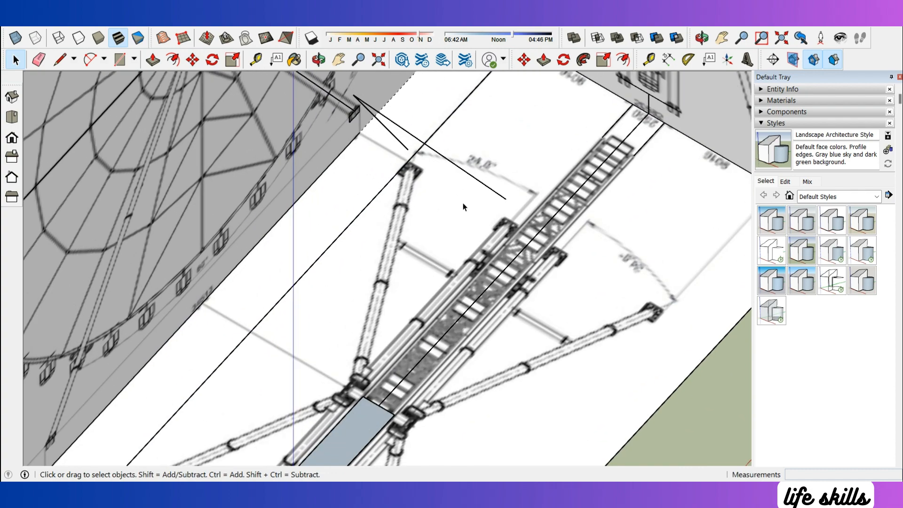
middle_click_drag(484, 172, 405, 153)
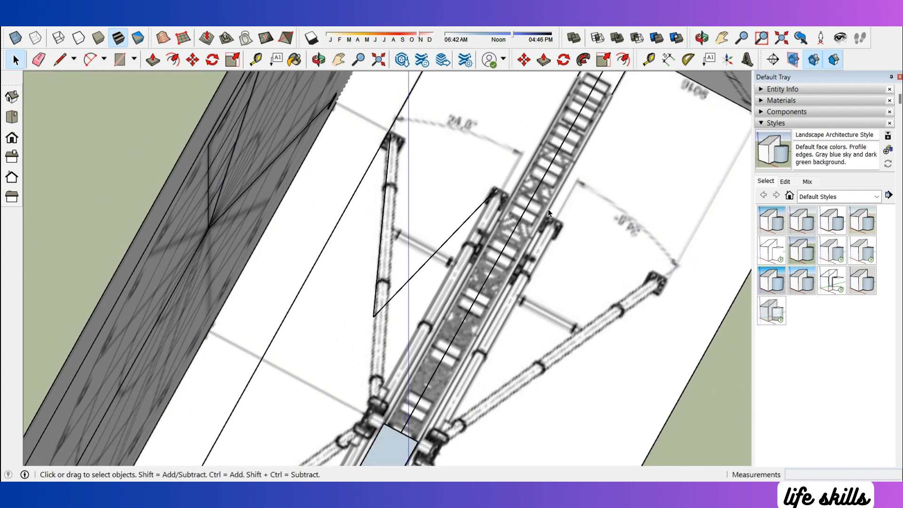
scroll(493, 191, "down", 4)
scroll(614, 128, "up", 4)
middle_click_drag(616, 195, 520, 276)
scroll(600, 258, "up", 4)
Measure the distance from the outer boundary line to the centreline on the reference plan
key("l")
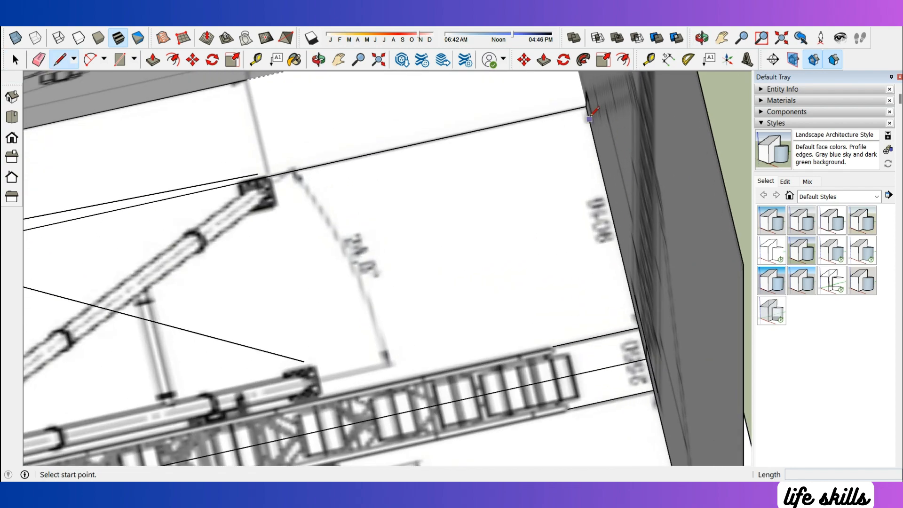
left_click(588, 109)
scroll(606, 181, "down", 3)
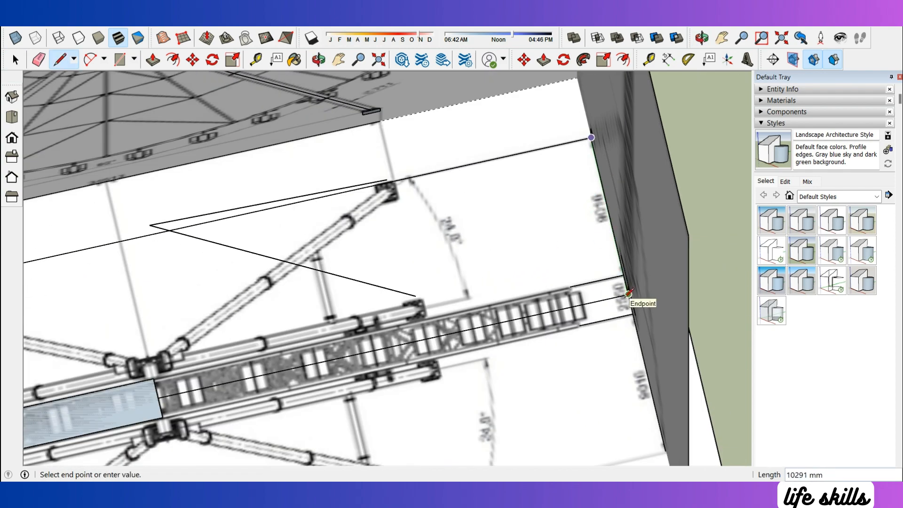
scroll(609, 214, "down", 3)
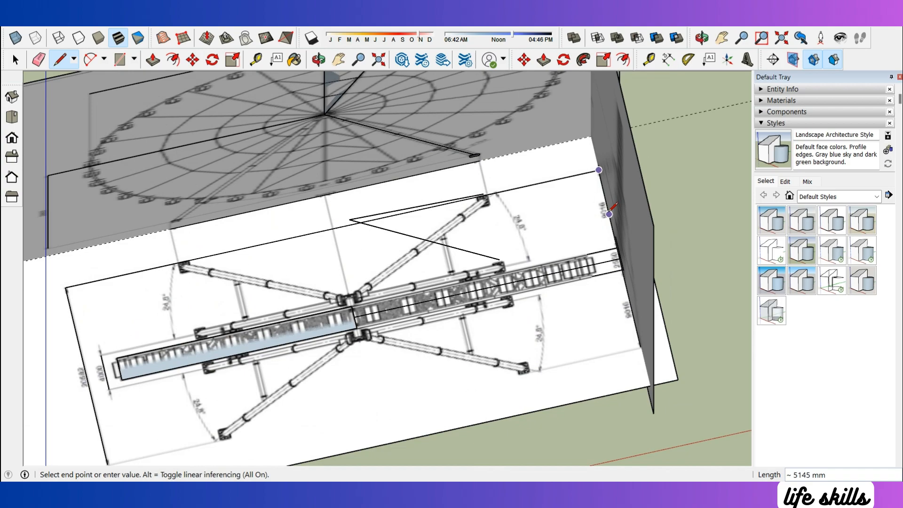
left_click(640, 347)
scroll(645, 187, "down", 5)
key("Escape")
Move the guide line across the slab so it aligns with the midpoint of the slab's short edge
scroll(583, 350, "up", 5)
middle_click_drag(553, 340, 615, 226)
key("m")
left_click(592, 250)
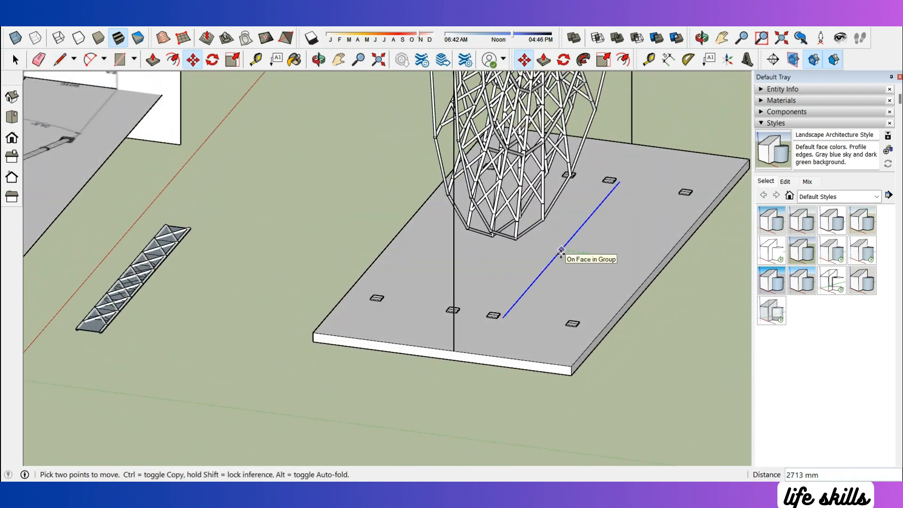
left_click(455, 349)
middle_click_drag(454, 349, 426, 275)
left_click(520, 232)
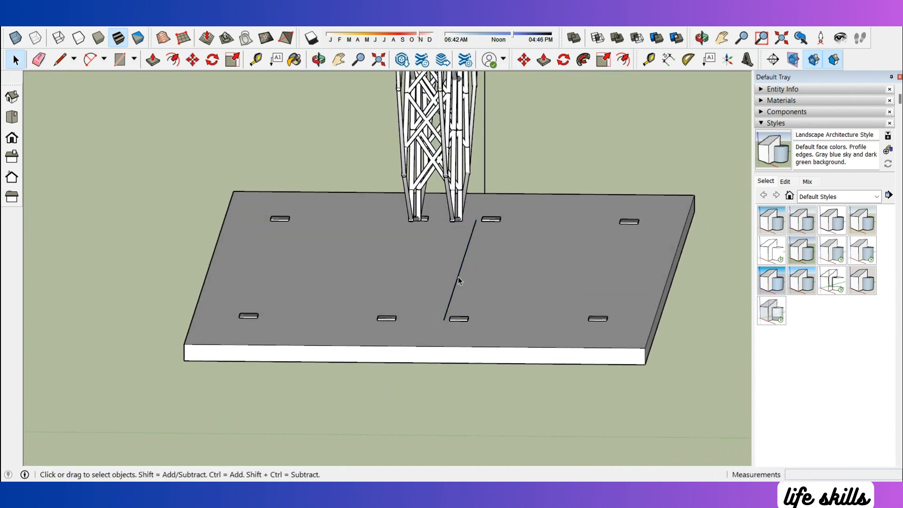
left_click(459, 281)
key("m")
left_click(462, 262)
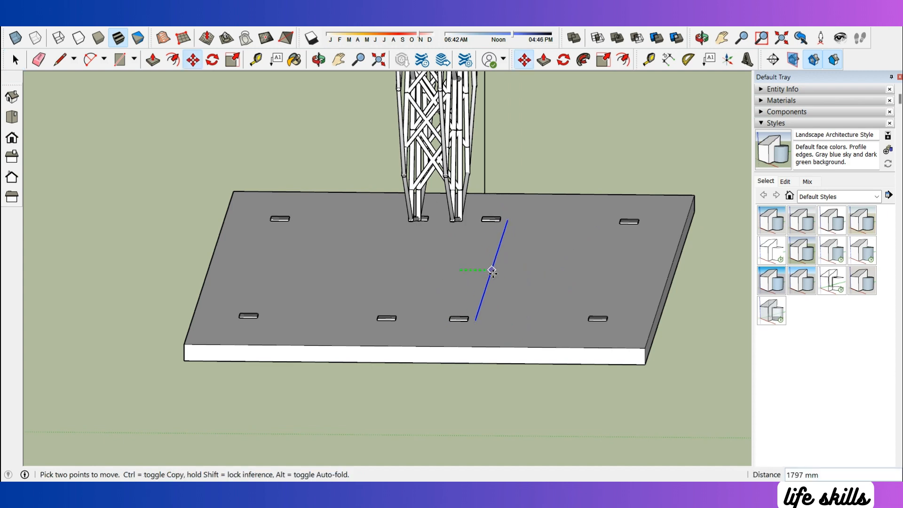
left_click(411, 347)
mouse_move(411, 347)
middle_mouse_down()
mouse_move(482, 275)
mouse_move(456, 298)
middle_mouse_up()
Draw a 10291 mm line across the slab from the guide line's end, finishing with a short perpendicular line
key("l")
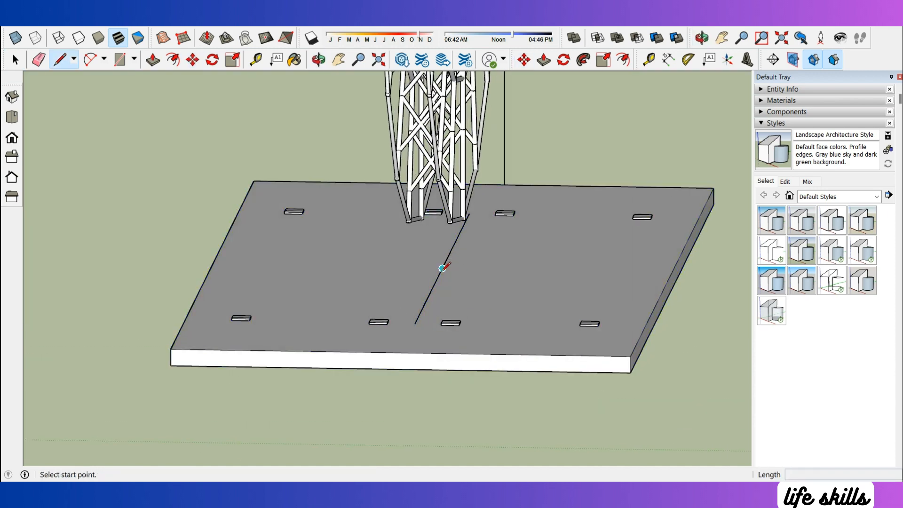
left_click(414, 324)
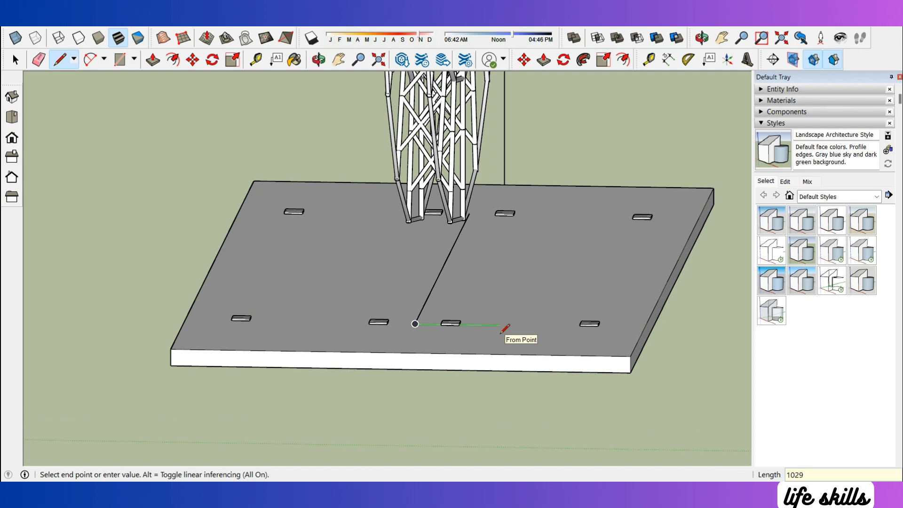
scroll(558, 328, "up", 8)
left_click(598, 326)
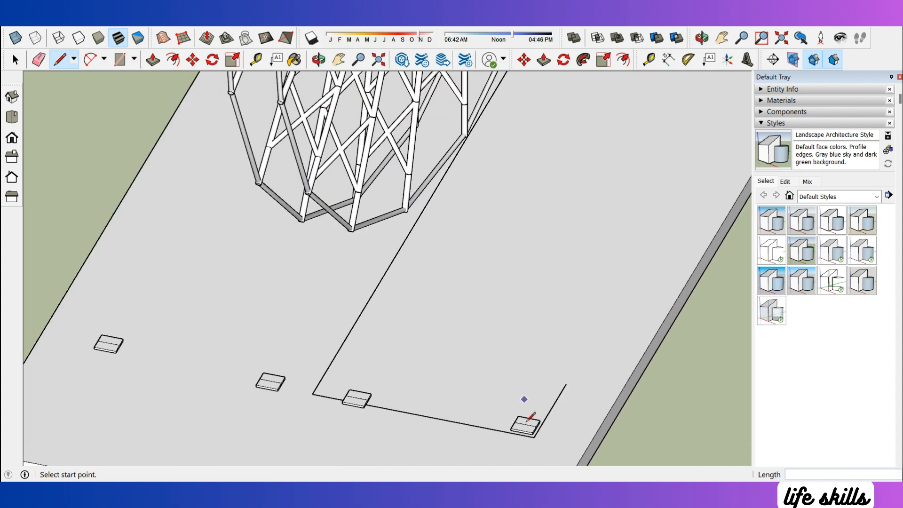
Move the outer base plate so its lower outer corner meets the corner of the two new guide lines
key("space")
left_click(525, 304)
scroll(524, 300, "down", 3)
left_click(526, 365)
scroll(528, 382, "up", 7)
key("m")
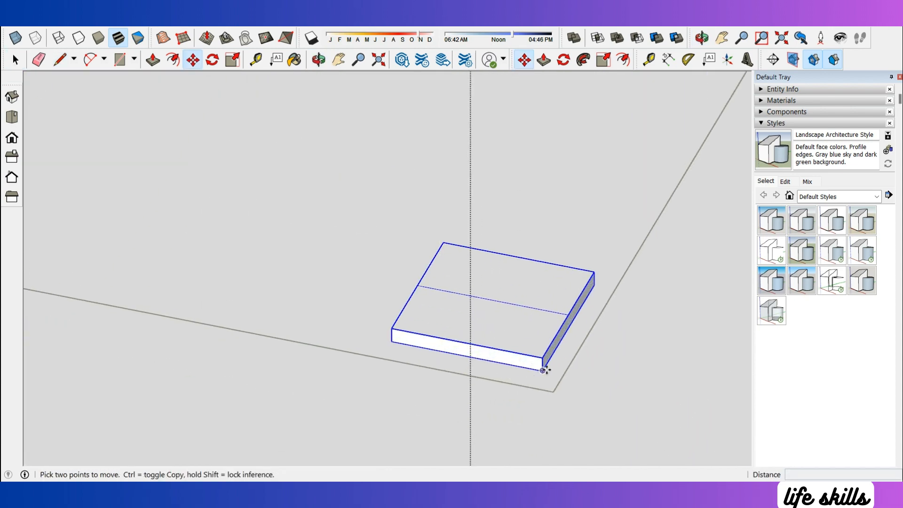
left_click(544, 371)
left_click(553, 391)
key("space")
Inspect the positions of the inner and outer leg feet on the reference plan drawing
scroll(559, 297, "down", 6)
middle_click_drag(558, 297, 550, 369)
scroll(550, 369, "down", 6)
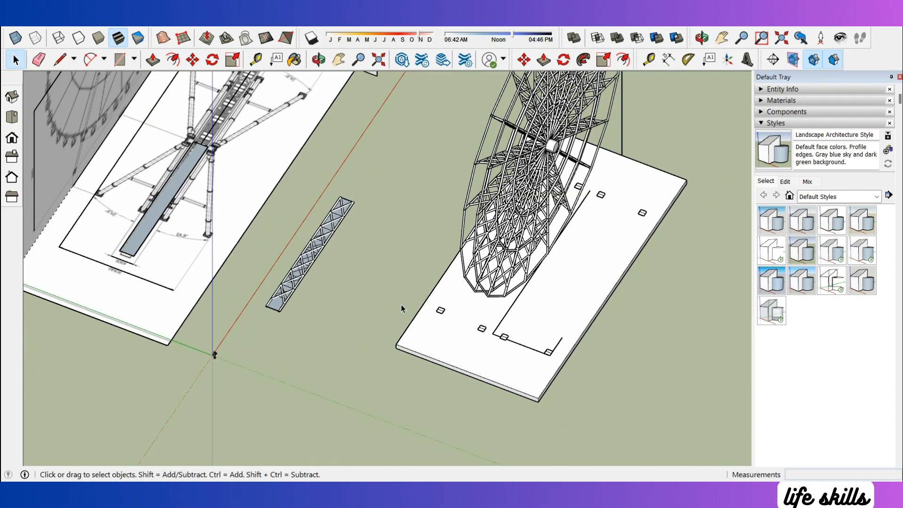
scroll(119, 219, "up", 3)
middle_click_drag(83, 178, 111, 184)
scroll(382, 256, "down", 3)
middle_click_drag(284, 300, 314, 308)
scroll(314, 307, "up", 3)
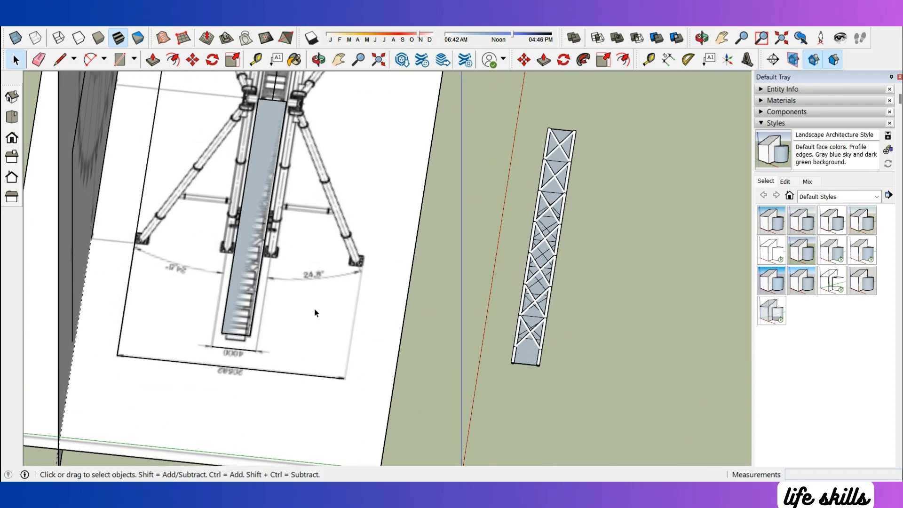
scroll(337, 436, "down", 4)
scroll(329, 142, "up", 4)
scroll(281, 215, "up", 2)
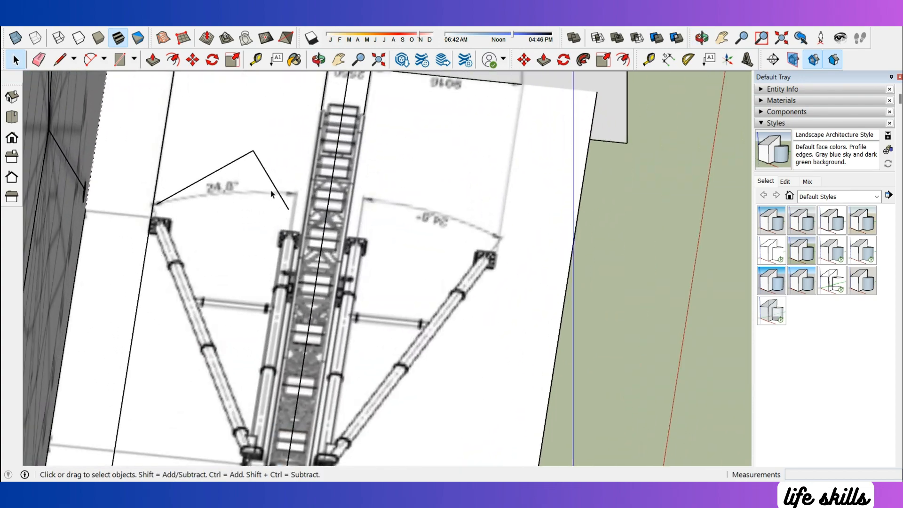
scroll(270, 189, "down", 3)
scroll(301, 263, "up", 3)
scroll(312, 284, "up", 2)
scroll(311, 284, "down", 4)
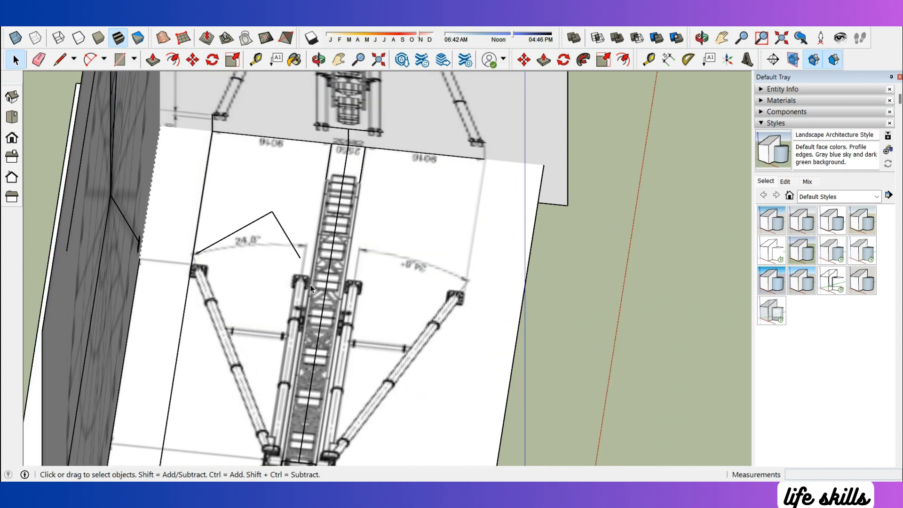
scroll(312, 208, "up", 4)
scroll(301, 296, "up", 3)
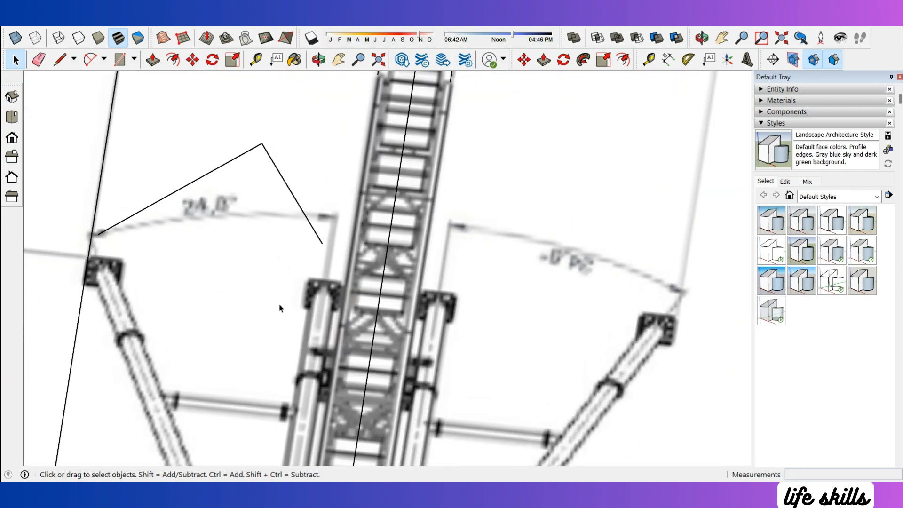
scroll(144, 308, "up", 2)
Measure the spacing between the outer and inner leg feet on the reference plan
key("l")
left_click(63, 261)
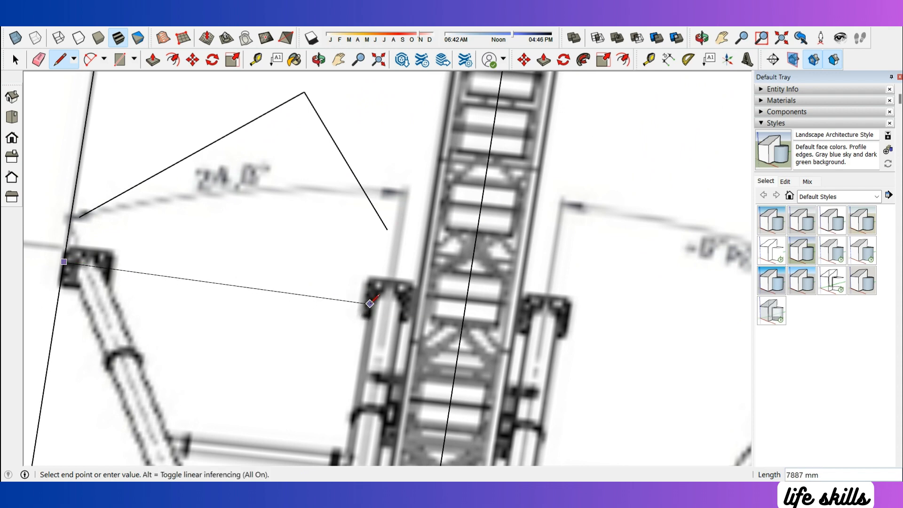
scroll(381, 294, "up", 2)
scroll(410, 351, "up", 2)
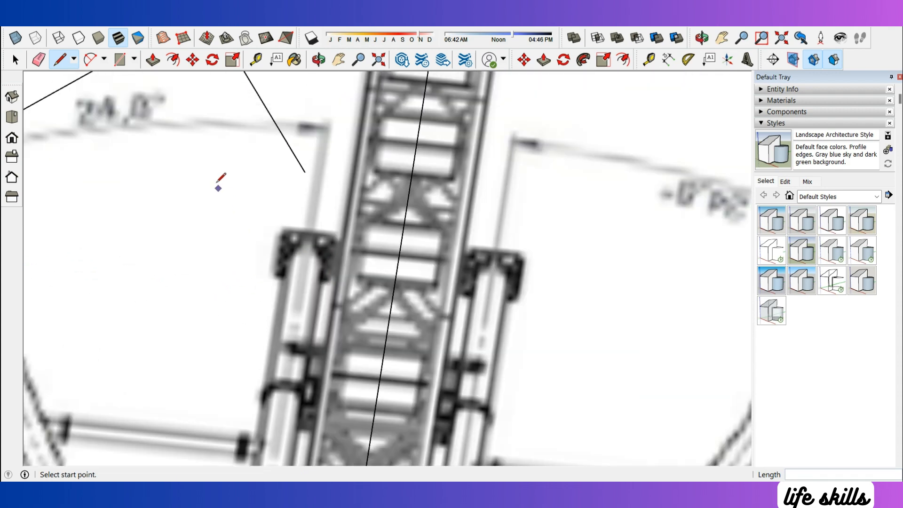
From the short line's end, draw a line back toward the centreline and a perpendicular one crossing the 10291 mm line
scroll(217, 177, "down", 10)
scroll(572, 288, "up", 4)
scroll(573, 288, "up", 2)
left_click(562, 297)
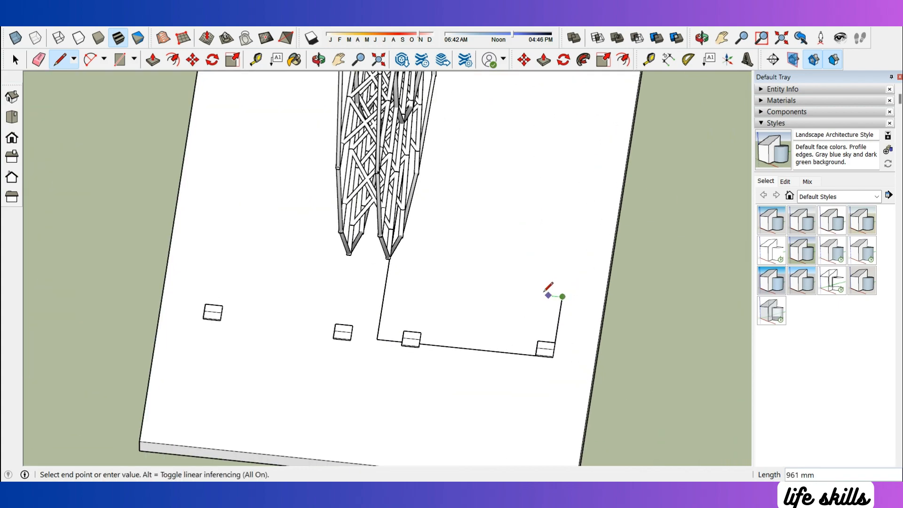
scroll(423, 339, "up", 2)
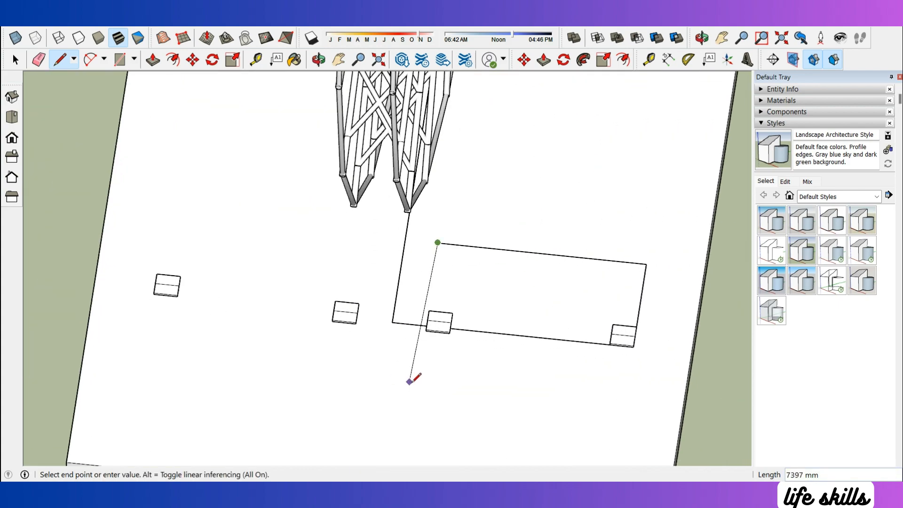
scroll(429, 312, "up", 2)
left_click(428, 320)
Delete the face enclosed by the rectangular guide lines, keeping the lines
key("space")
left_click(478, 285)
right_click(478, 285)
left_click(522, 306)
Move the inner base plate inside the slab group so its corner sits on the intersection of the guide lines
scroll(449, 328, "up", 2)
double_click(466, 325)
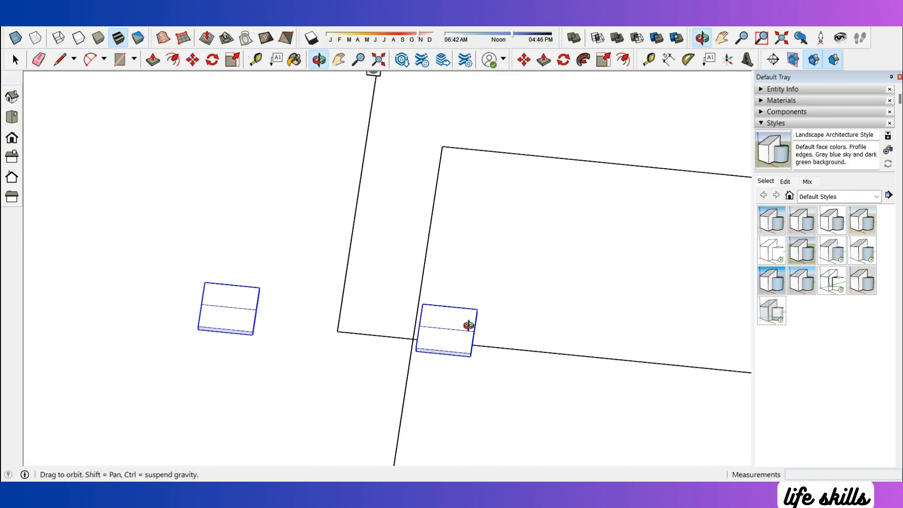
middle_click_drag(468, 324, 391, 334)
scroll(403, 353, "up", 6)
left_click(404, 353)
key("m")
left_click(403, 374)
left_click(364, 349)
key("space")
Delete the other base plates on the slab, keeping the two aligned with the guide lines
scroll(430, 311, "down", 7)
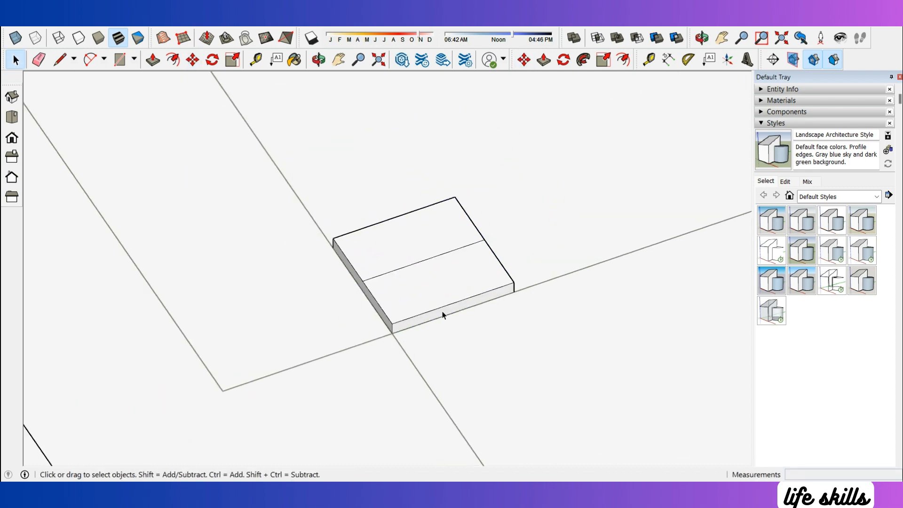
middle_click_drag(443, 315, 405, 340)
scroll(411, 334, "down", 4)
left_click(370, 339)
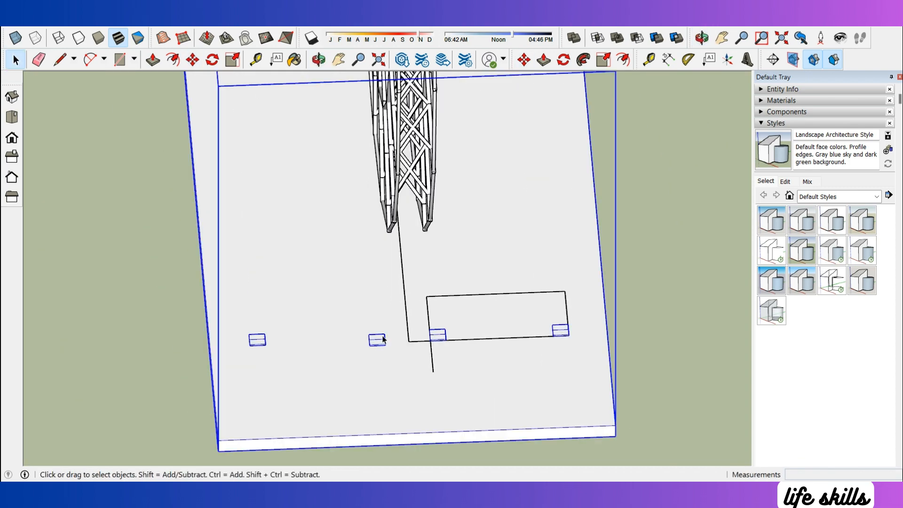
double_click(383, 339)
left_click(380, 340)
left_click(258, 339, "shift")
scroll(436, 408, "down", 4)
scroll(479, 258, "up", 2)
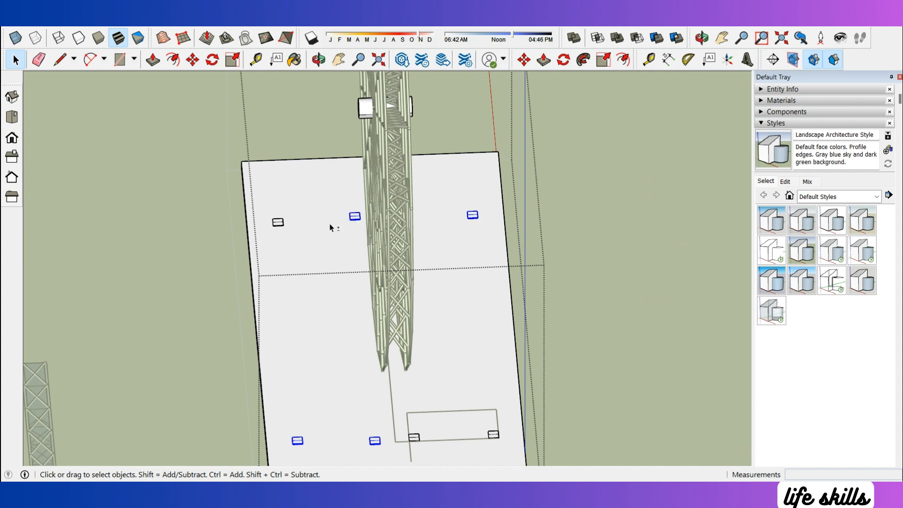
right_click(278, 224)
left_click(301, 244)
Make rotated copies of the two aligned base plates on the opposite side of the central guide line
middle_click_drag(466, 256, 453, 365)
scroll(428, 409, "up", 3)
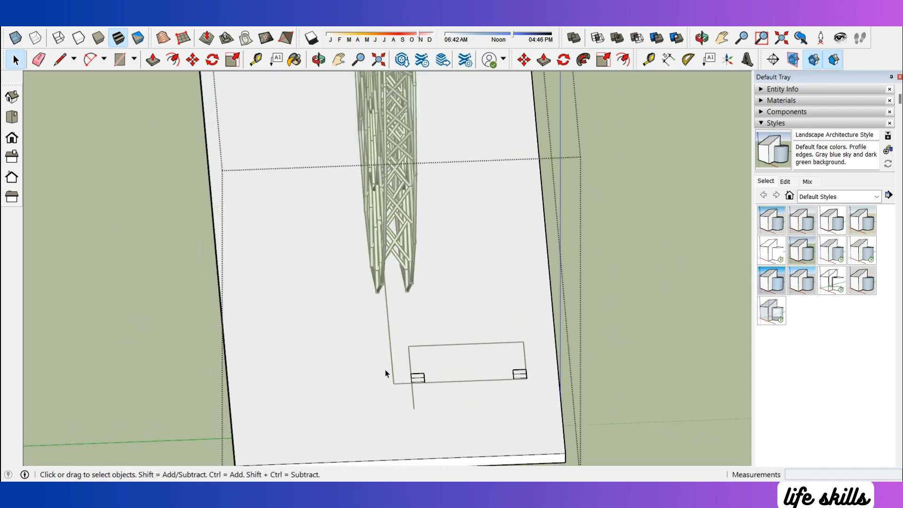
scroll(387, 370, "up", 1)
left_click(425, 379)
left_click(556, 374, "shift")
scroll(538, 301, "down", 2)
scroll(493, 364, "up", 2)
scroll(437, 364, "up", 1)
key("q")
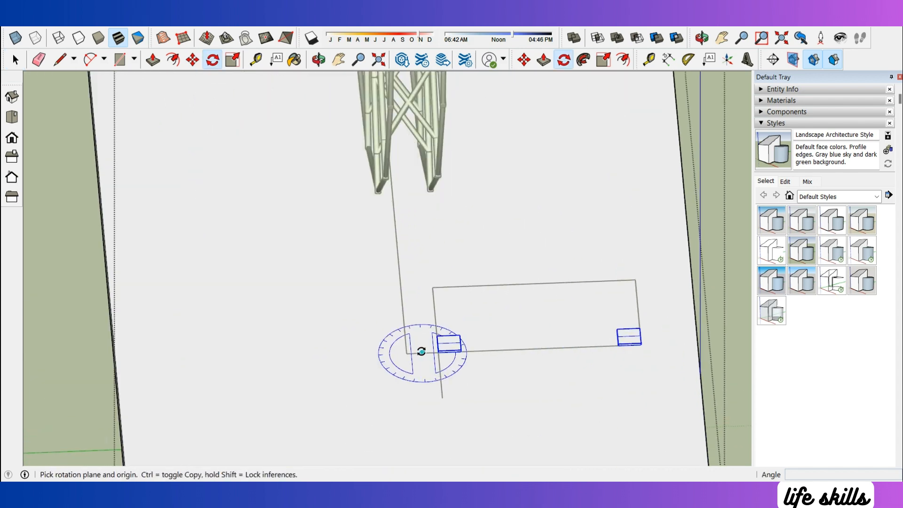
left_click(421, 352)
left_click(329, 357)
key("space")
Move the two copied base plates into line with the original pair at the near end of the central guide line
scroll(361, 369, "up", 1)
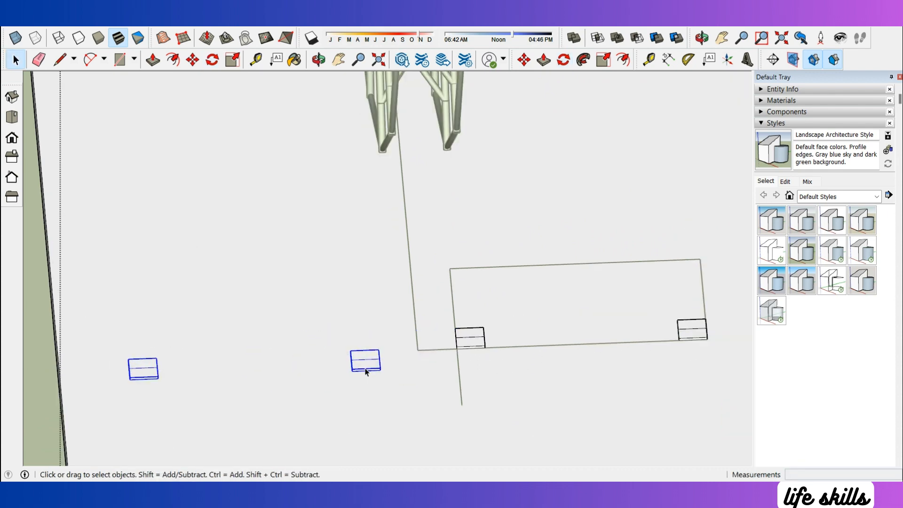
scroll(377, 372, "up", 2)
key("m")
left_click(382, 370)
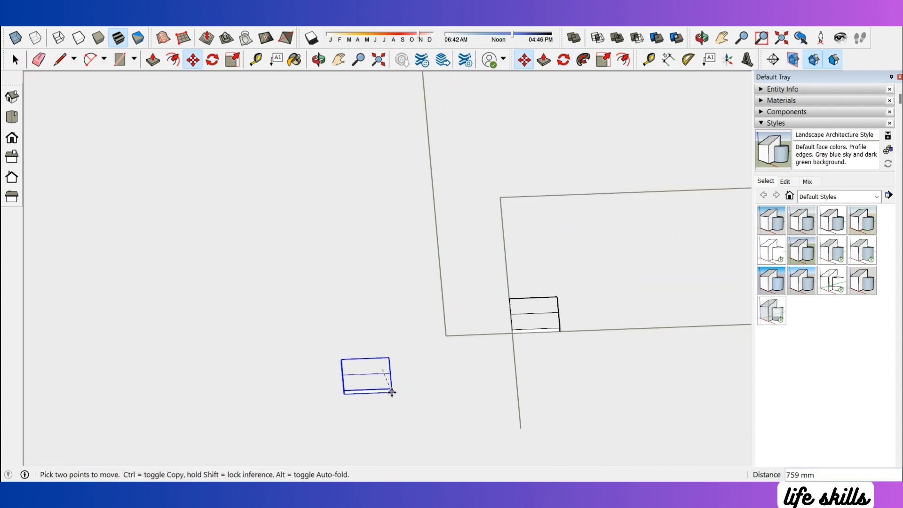
left_click(444, 336)
scroll(444, 336, "down", 2)
middle_click_drag(464, 354, 328, 304)
scroll(319, 301, "down", 3)
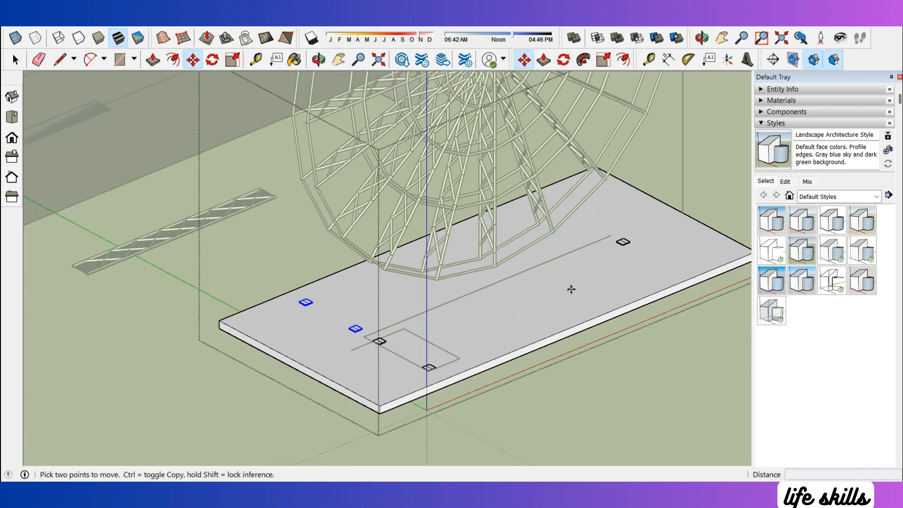
Delete the leftover base plate at the far end of the slab
scroll(571, 289, "up", 1)
key("space")
key("Escape")
double_click(633, 240)
right_click(630, 237)
left_click(656, 255)
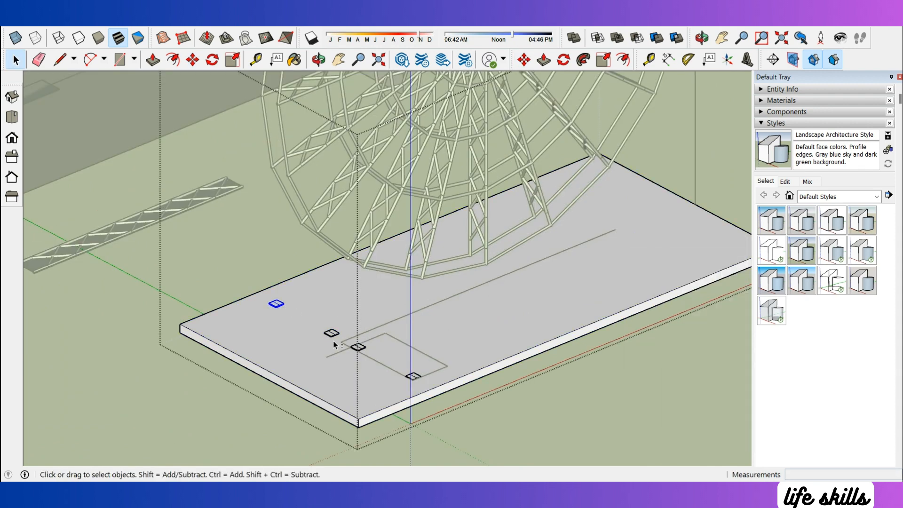
Make rotated copies of the four base plates at the slab's far end, turning them about the midpoint of the central guide line
left_click(414, 381, "shift")
middle_click_drag(475, 352, 414, 361)
key("q")
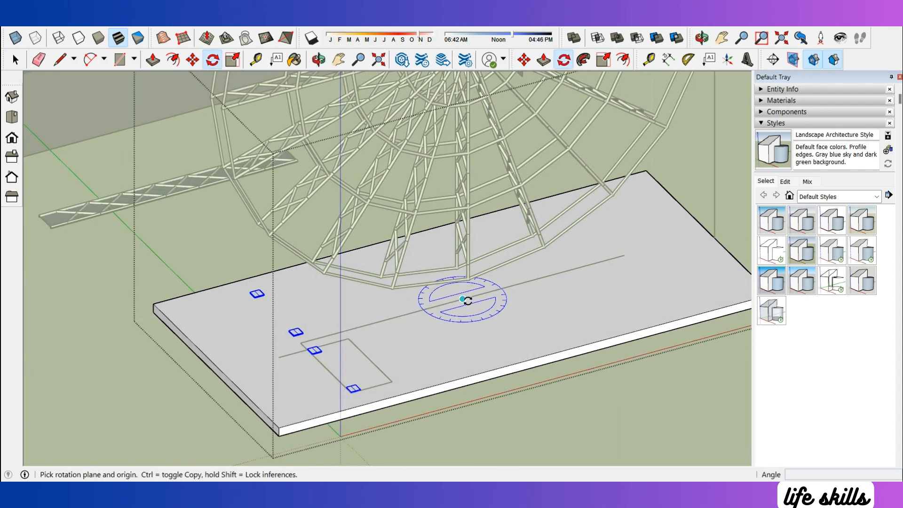
left_click(462, 298)
left_click(431, 307)
left_click(585, 267)
key("space")
scroll(581, 269, "up", 3)
key("Escape")
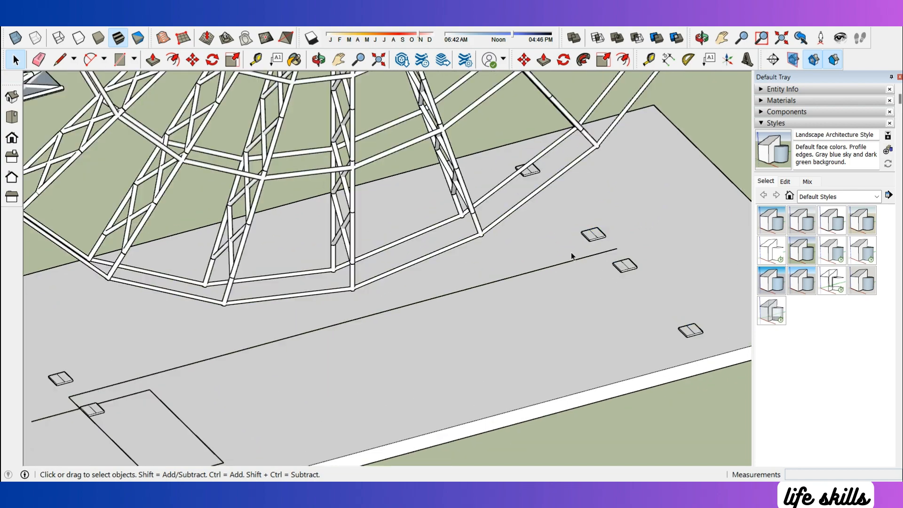
scroll(572, 257, "down", 3)
middle_click_drag(419, 315, 484, 338)
scroll(479, 365, "up", 4)
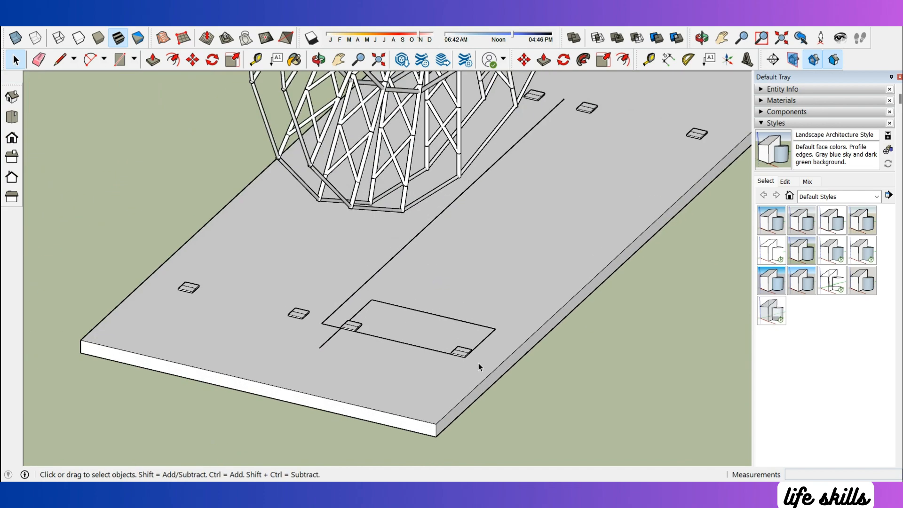
Examine the support leg and its diameter dimension on the reference front elevation
key("c")
scroll(603, 368, "down", 6)
scroll(220, 151, "up", 6)
mouse_move(275, 188)
middle_mouse_down()
mouse_move(146, 173)
mouse_move(158, 201)
middle_mouse_up()
scroll(118, 174, "up", 2)
scroll(184, 181, "down", 4)
scroll(183, 181, "down", 3)
middle_click_drag(315, 194, 227, 199)
scroll(343, 221, "up", 5)
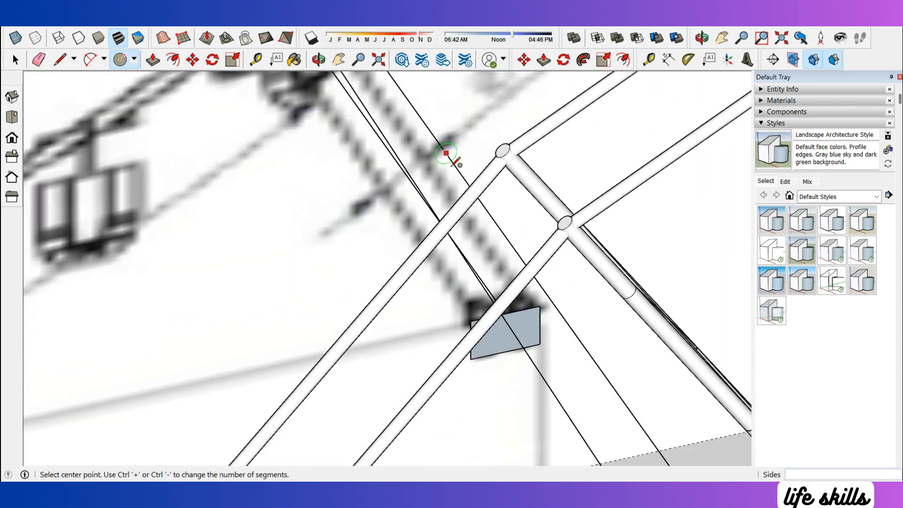
scroll(453, 157, "down", 5)
key("space")
scroll(438, 175, "up", 4)
scroll(560, 260, "down", 6)
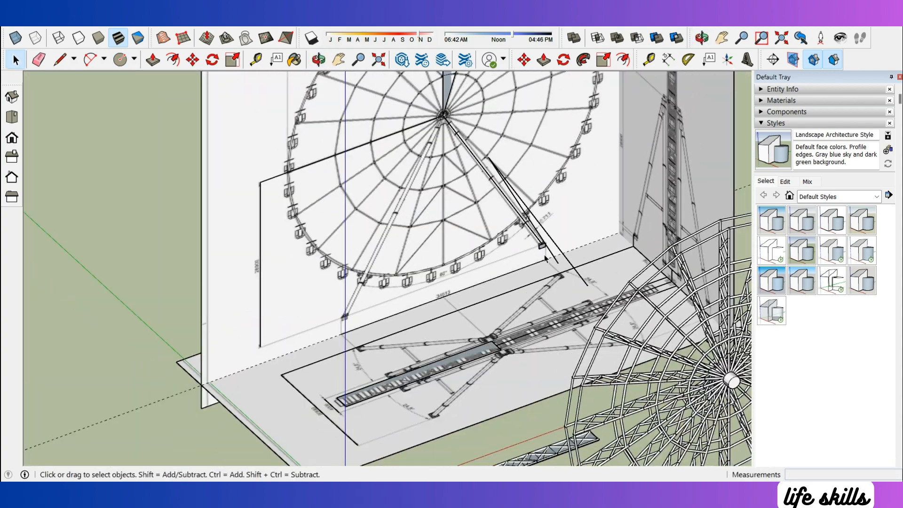
Measure the width across the support leg beside its diameter dimension on the reference elevation
scroll(543, 255, "up", 7)
key("l")
scroll(599, 308, "up", 3)
left_click(507, 297)
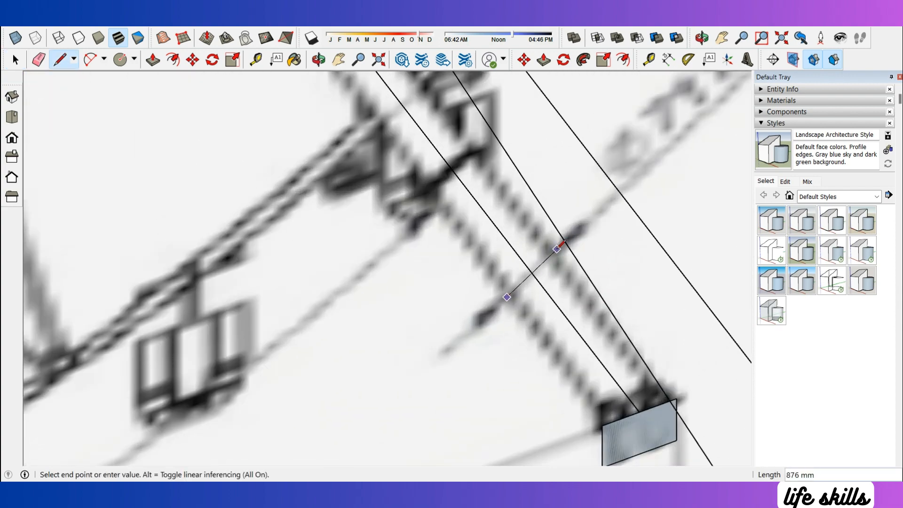
scroll(556, 253, "down", 1)
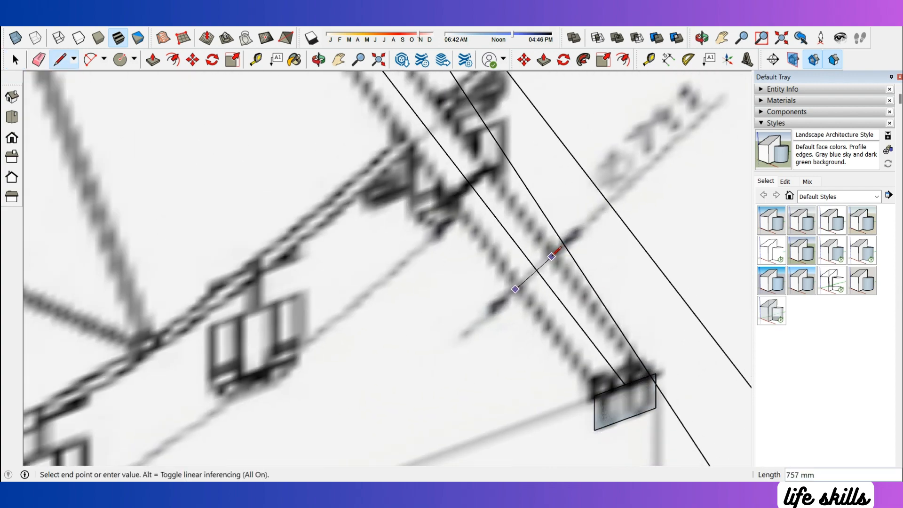
middle_click_drag(556, 254, 510, 254)
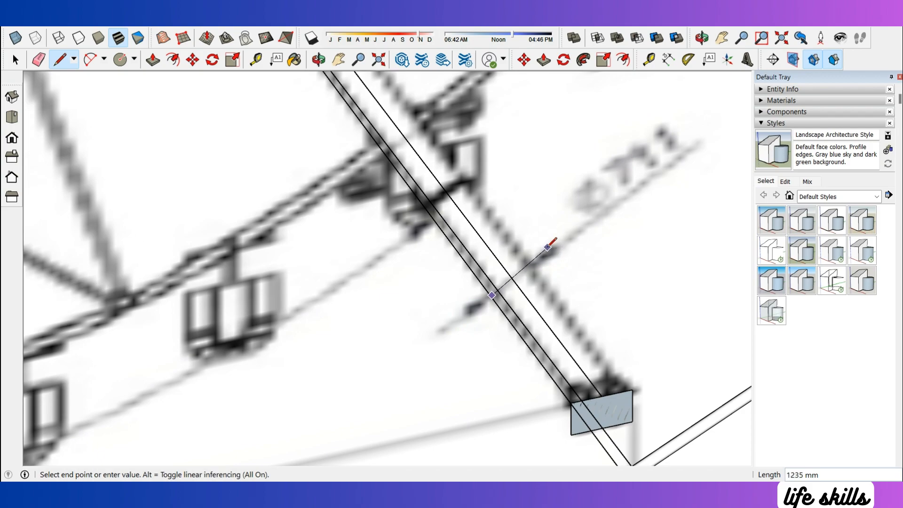
scroll(544, 250, "up", 1)
key("Escape")
scroll(534, 263, "down", 12)
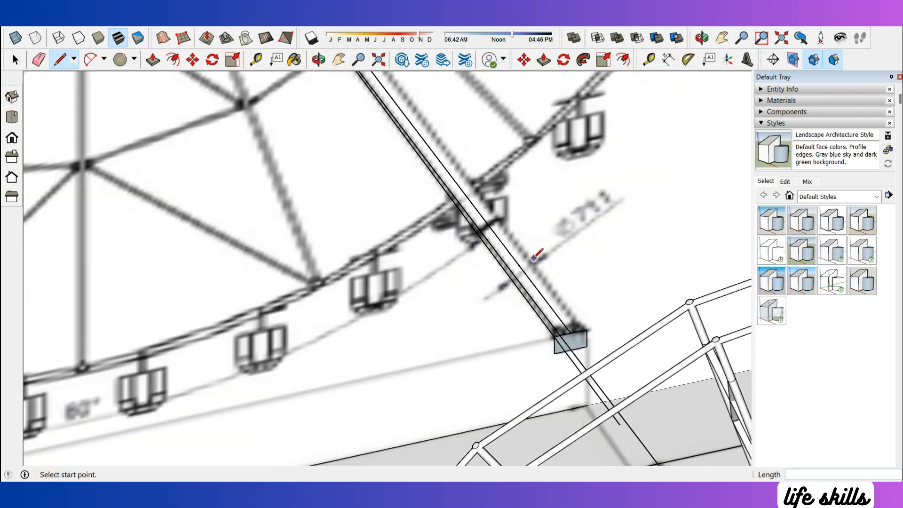
Draw a circle of about 350 mm radius centred on the outer base plate at the corner of the rectangular guide lines
scroll(536, 393, "up", 7)
middle_click_drag(493, 413, 607, 419)
key("c")
scroll(544, 346, "up", 7)
left_click(541, 311)
scroll(517, 308, "up", 2)
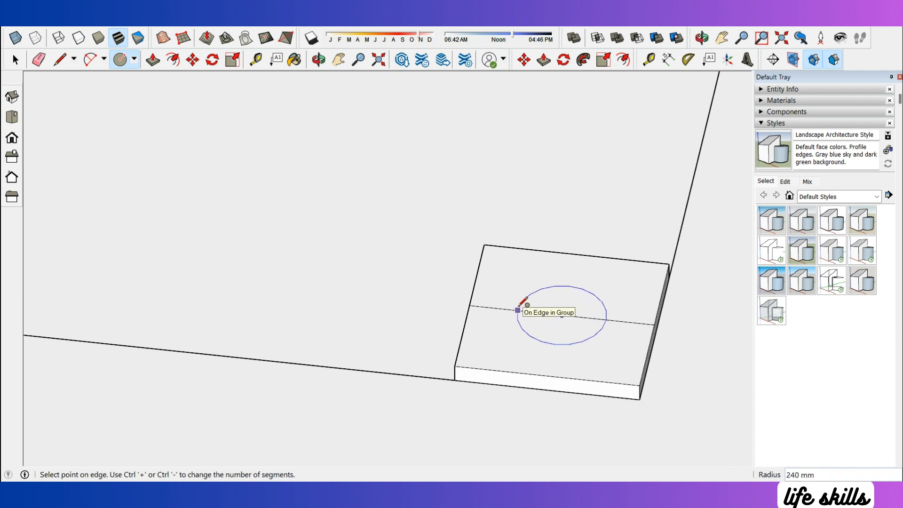
left_click(518, 309)
key("space")
scroll(550, 298, "down", 2)
Extrude the circle upward about 28,900 mm, level with the upper end of the height line on the reference elevation
key("p")
scroll(578, 357, "down", 5)
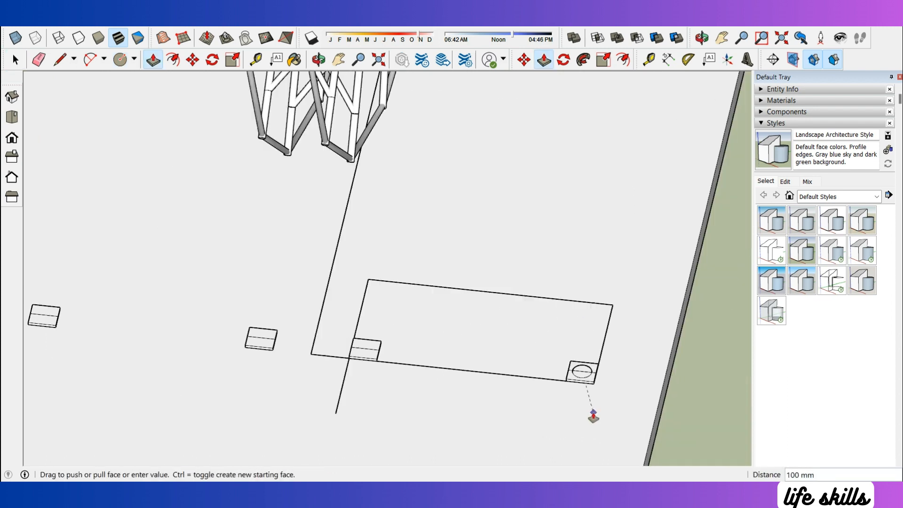
scroll(590, 416, "down", 6)
middle_click_drag(581, 352, 274, 153)
scroll(274, 153, "up", 2)
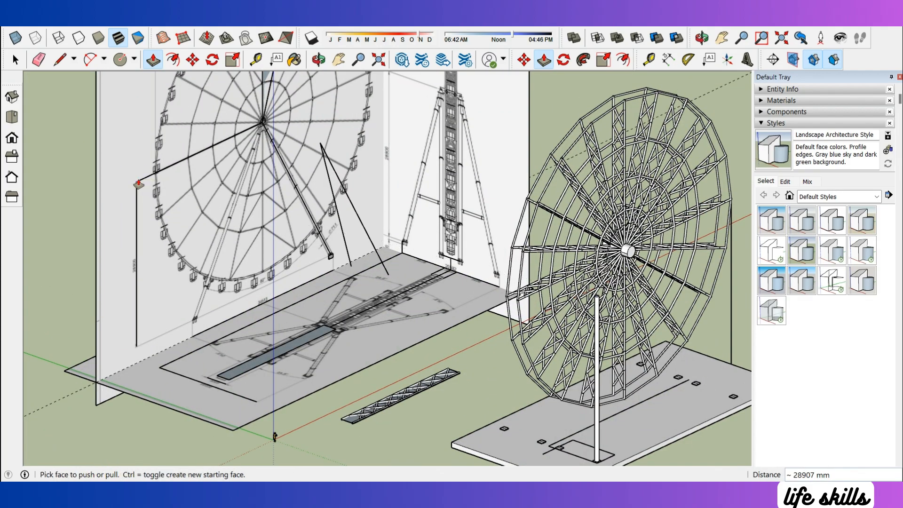
scroll(630, 302, "up", 2)
scroll(655, 319, "up", 5)
middle_click_drag(594, 303, 588, 228)
Draw two perpendicular diameter lines across the column's upper face in plan view to mark its centre
key("space")
left_click(656, 267)
scroll(652, 266, "up", 3)
key("space")
scroll(602, 244, "down", 8)
scroll(590, 228, "up", 2)
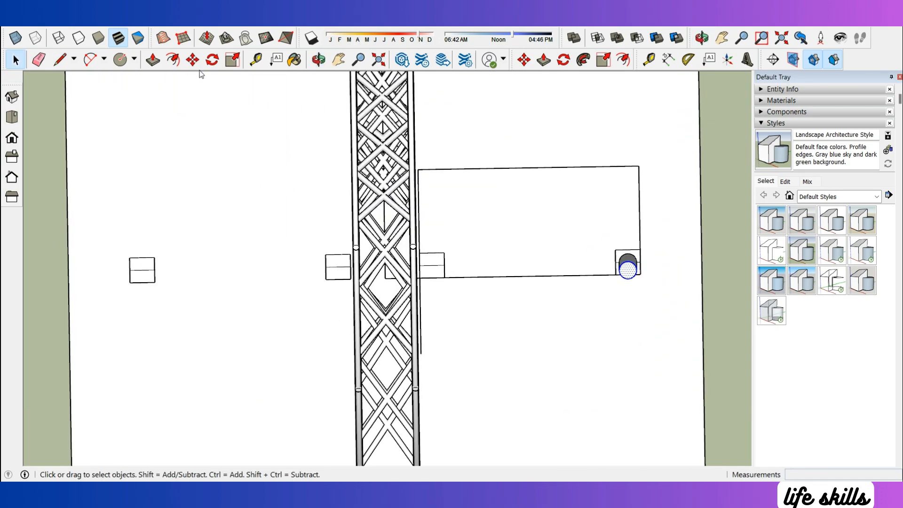
left_click(11, 118)
scroll(411, 338, "up", 6)
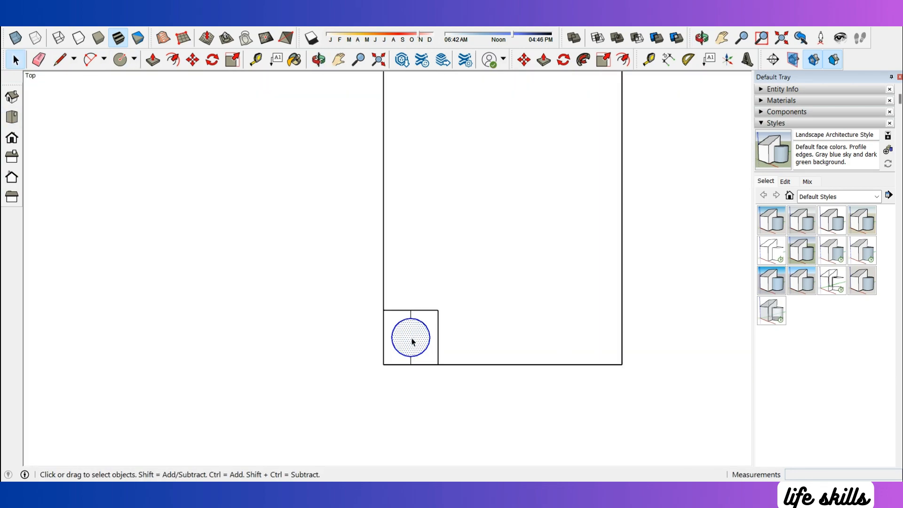
key("l")
left_click(410, 308)
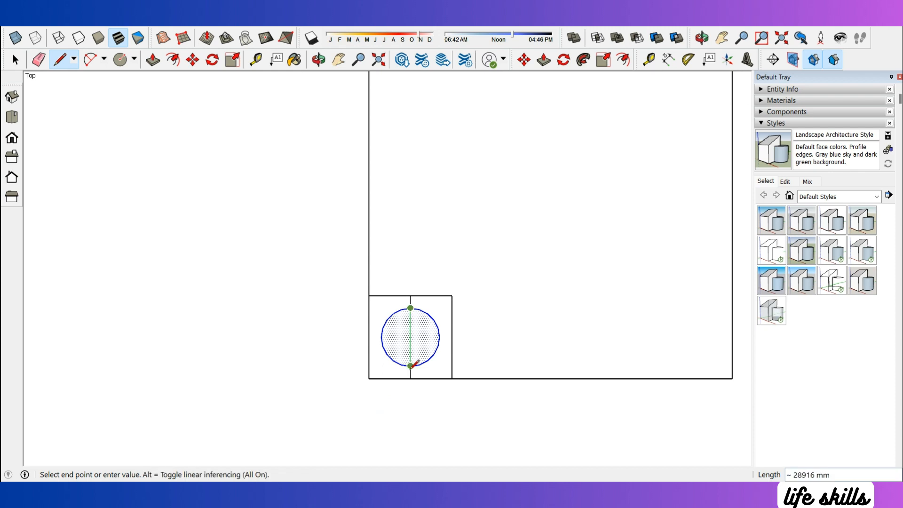
left_click(439, 337)
key("space")
left_click(413, 337)
left_click(416, 343)
middle_click_drag(419, 343, 508, 339)
scroll(438, 301, "down", 1)
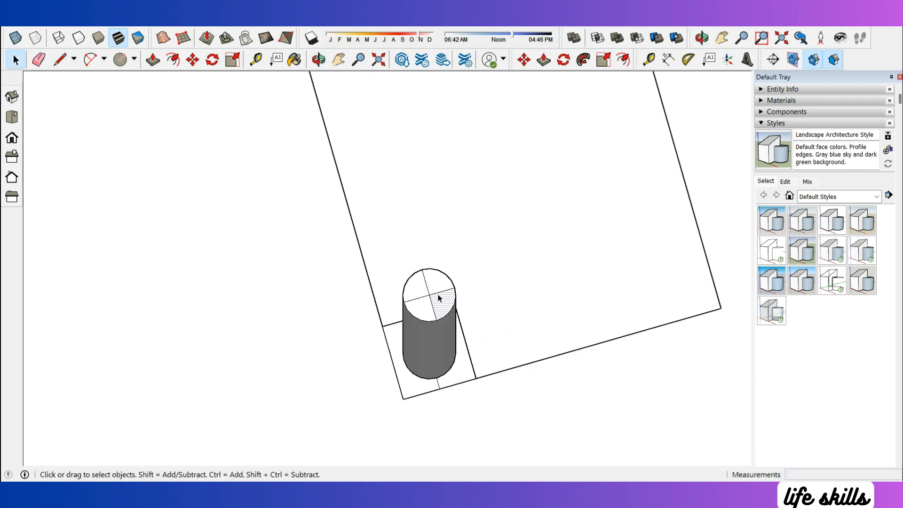
scroll(437, 284, "down", 5)
left_click(522, 404)
scroll(437, 284, "up", 4)
key("m")
left_click(429, 289)
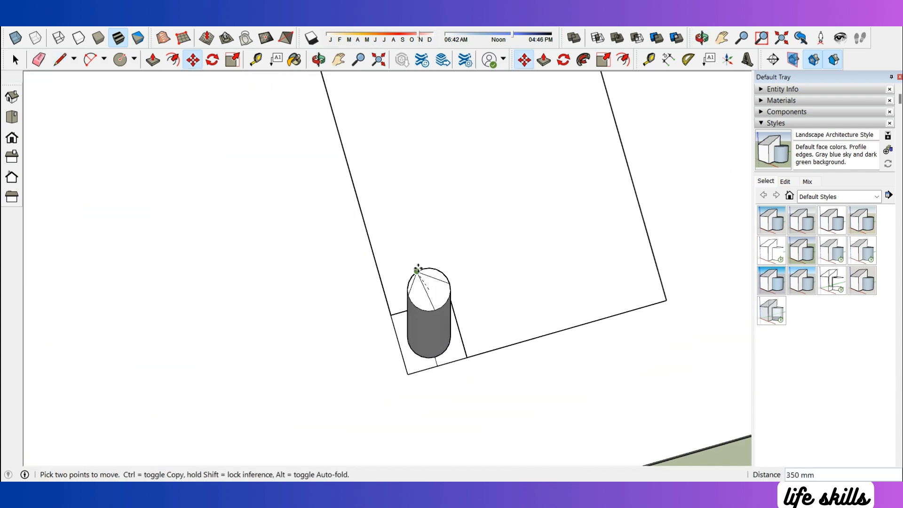
key("space")
Try to move the column's upper face with the movement locked to the red and green axes
middle_click_drag(491, 275, 633, 260)
scroll(486, 263, "down", 6)
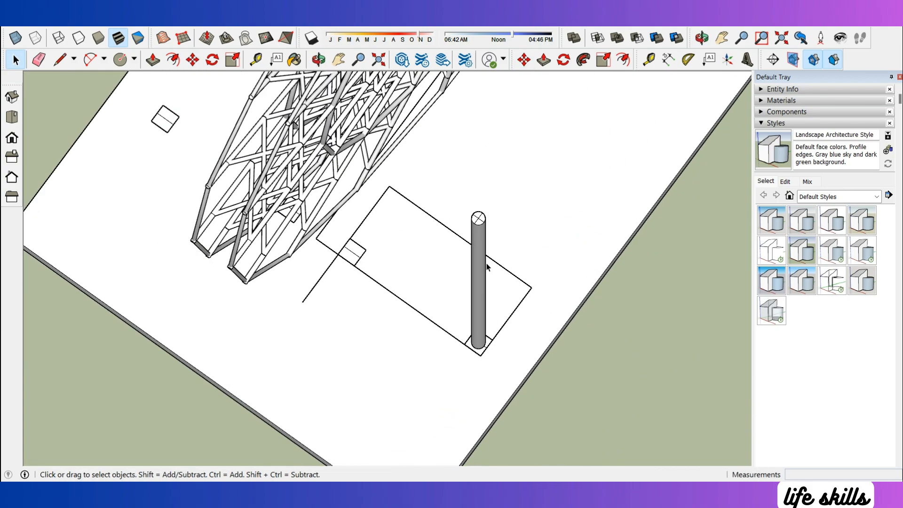
middle_click_drag(362, 155, 454, 81)
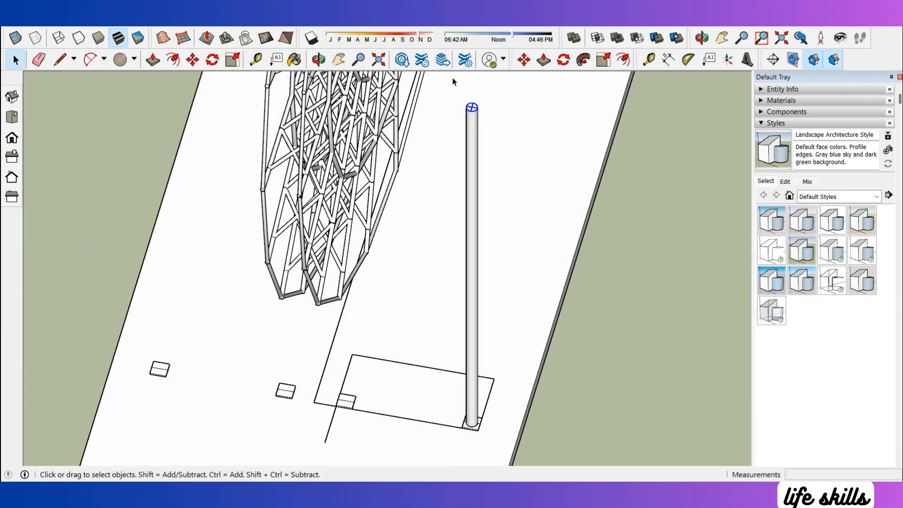
key("m")
scroll(468, 109, "up", 5)
key("Right")
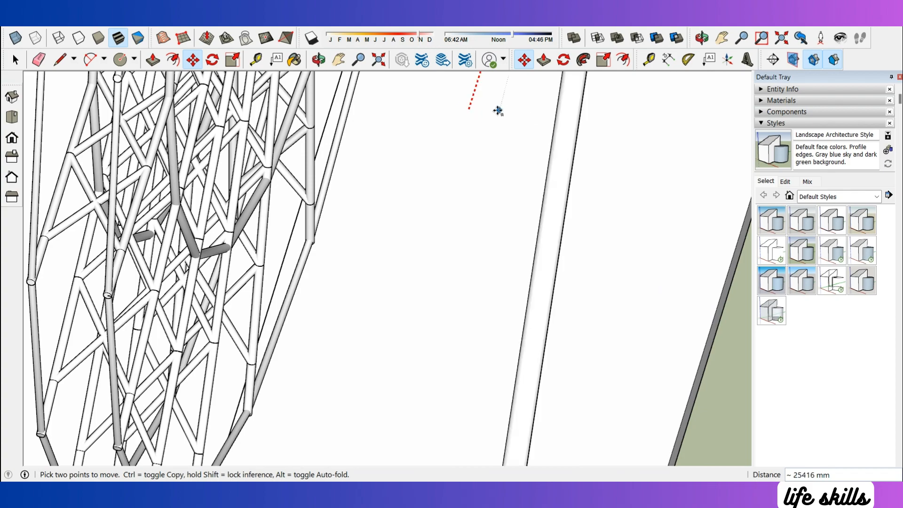
scroll(466, 169, "down", 3)
key("Left")
middle_click_drag(487, 172, 621, 253)
scroll(524, 197, "down", 5)
key("Escape")
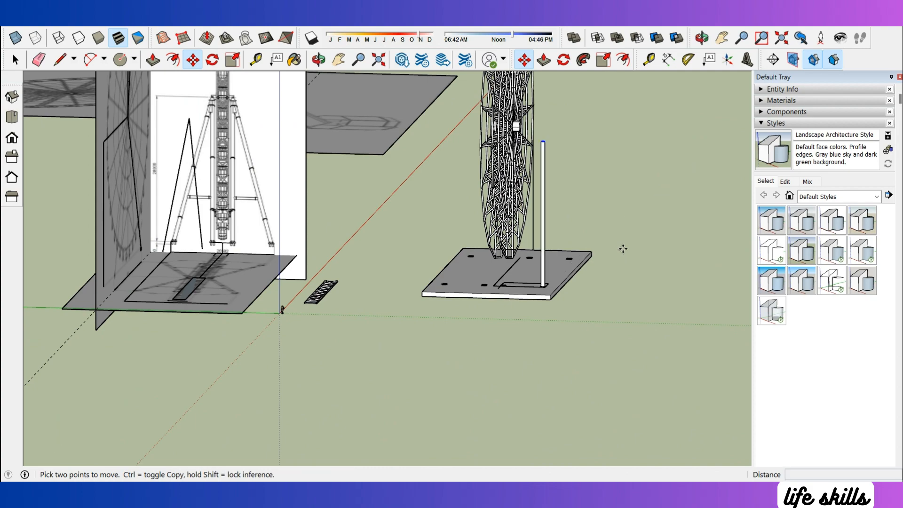
Examine the support legs on the reference side elevation in relation to the column on the slab
middle_click_drag(260, 346, 282, 372)
key("space")
scroll(535, 274, "up", 1)
middle_click_drag(536, 273, 563, 269)
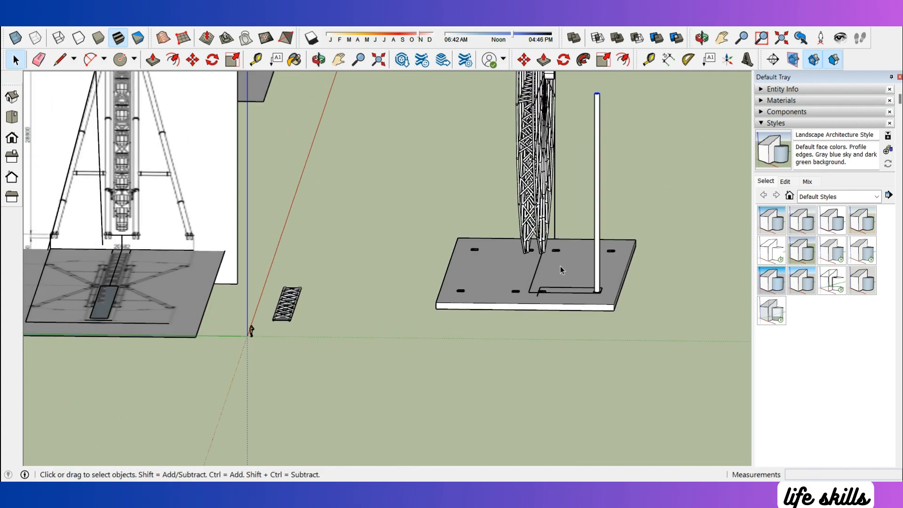
scroll(247, 314, "down", 2)
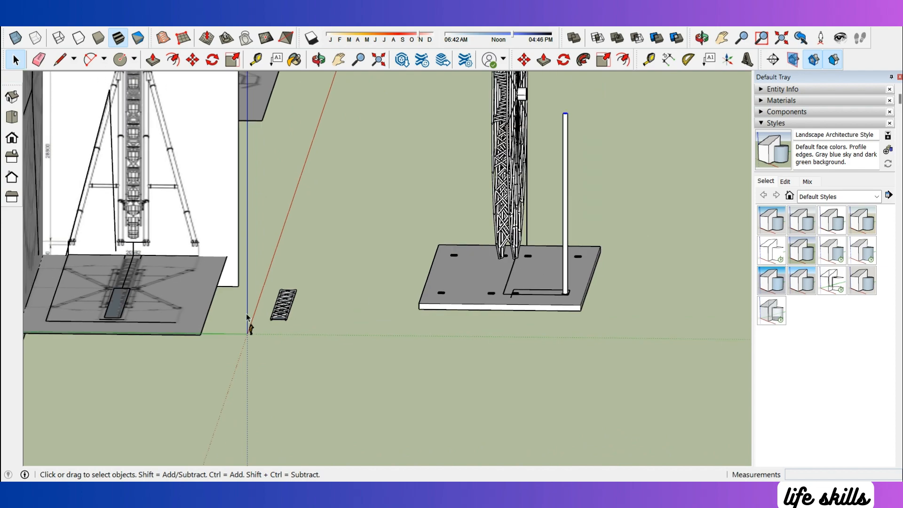
scroll(168, 130, "up", 3)
mouse_move(171, 333)
middle_mouse_down()
mouse_move(183, 351)
mouse_move(181, 316)
middle_mouse_up()
scroll(164, 385, "up", 3)
scroll(407, 347, "down", 3)
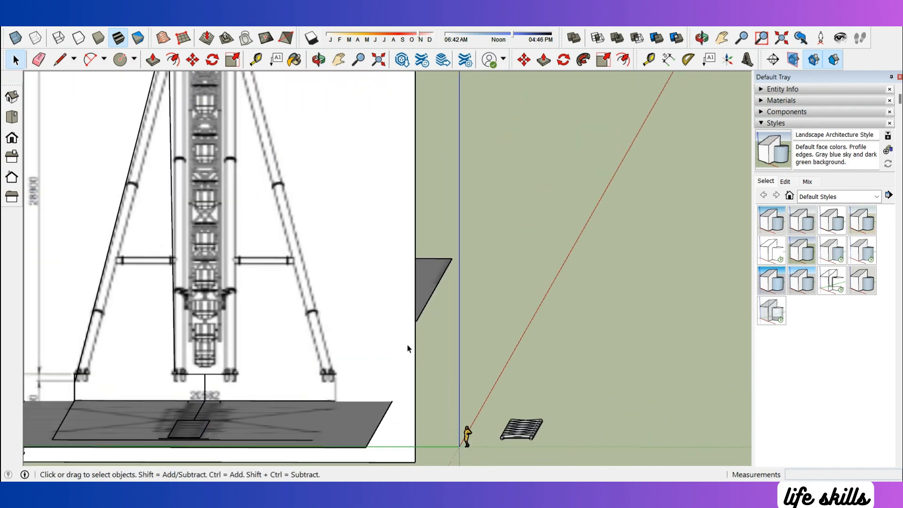
scroll(368, 206, "down", 1)
middle_click_drag(367, 206, 320, 254)
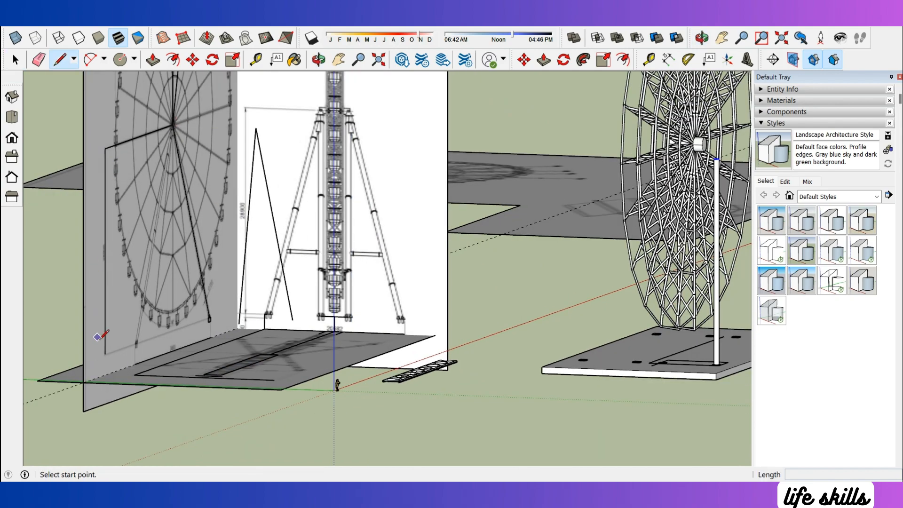
left_click(105, 354)
key("Escape")
scroll(105, 147, "down", 2)
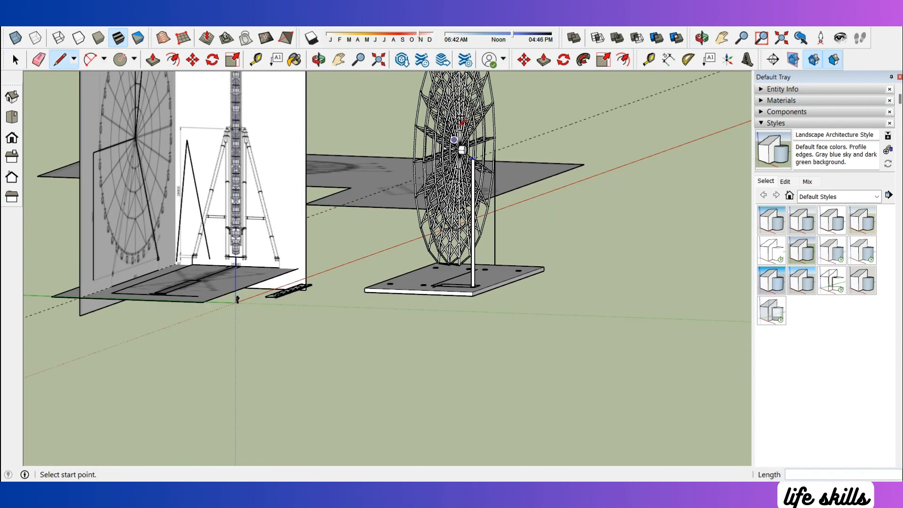
Measure the vertical distance from the wheel's hub centre down to the slab
scroll(460, 147, "up", 3)
middle_click_drag(460, 147, 358, 161)
scroll(480, 164, "up", 2)
left_click(477, 166)
scroll(506, 169, "down", 1)
scroll(591, 199, "down", 3)
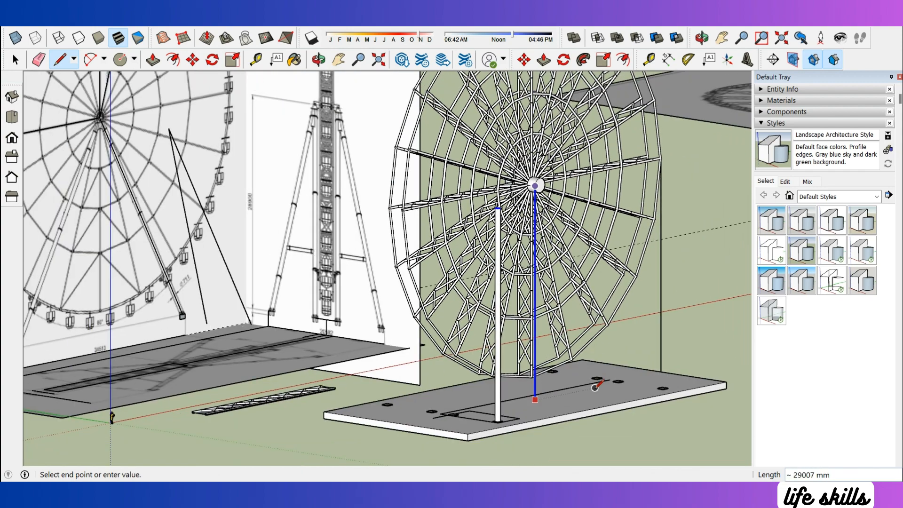
scroll(584, 400, "up", 3)
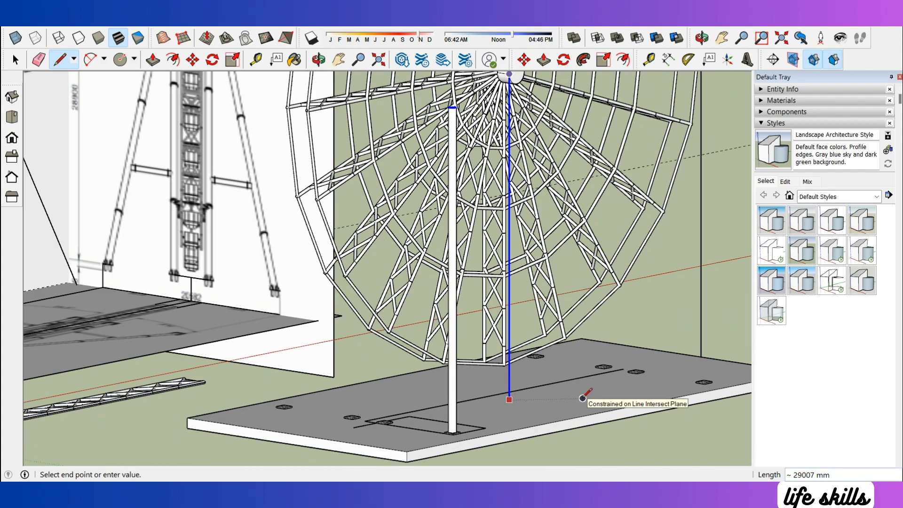
scroll(582, 398, "down", 3)
scroll(570, 397, "up", 2)
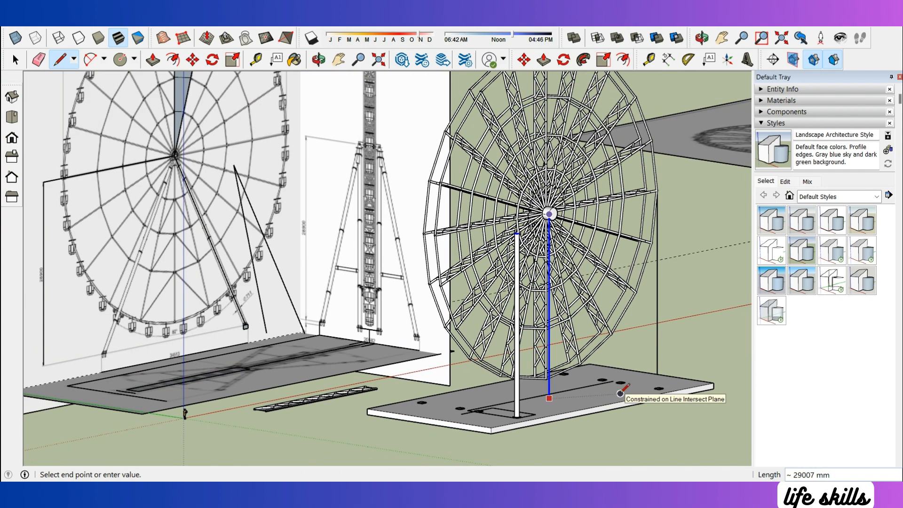
scroll(541, 207, "up", 3)
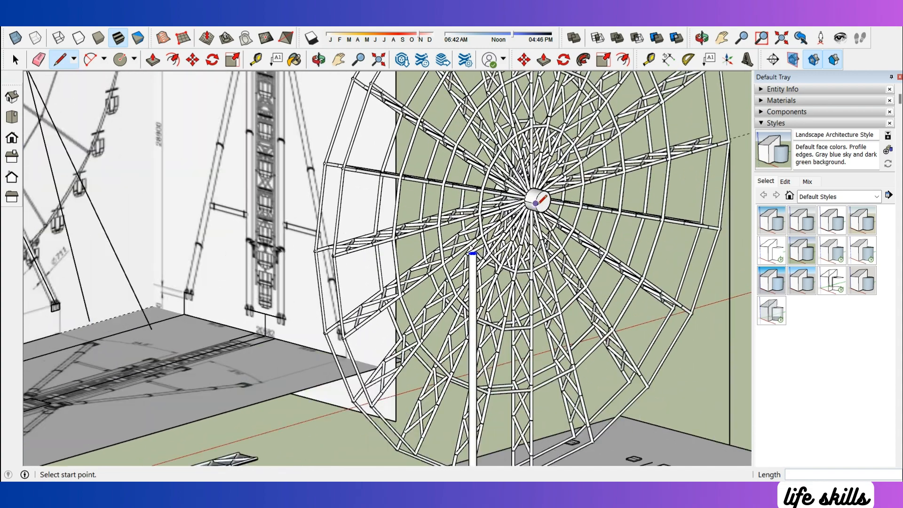
Draw a vertical line from the wheel's hub centre down towards the slab
left_click(549, 213)
scroll(536, 254, "down", 3)
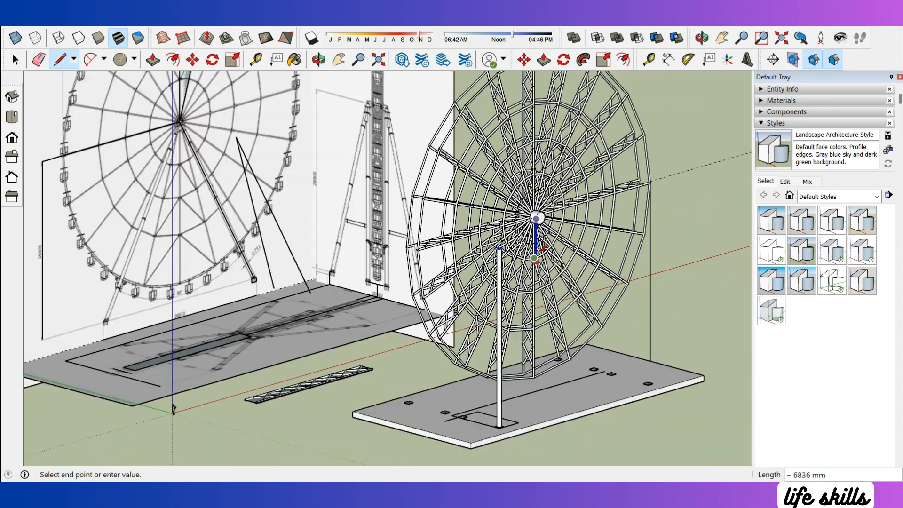
left_click(551, 389)
key("space")
Select the slab with its base plates and the column, and move them to the lower end of the vertical line under the hub
left_click(552, 412)
scroll(541, 390, "up", 2)
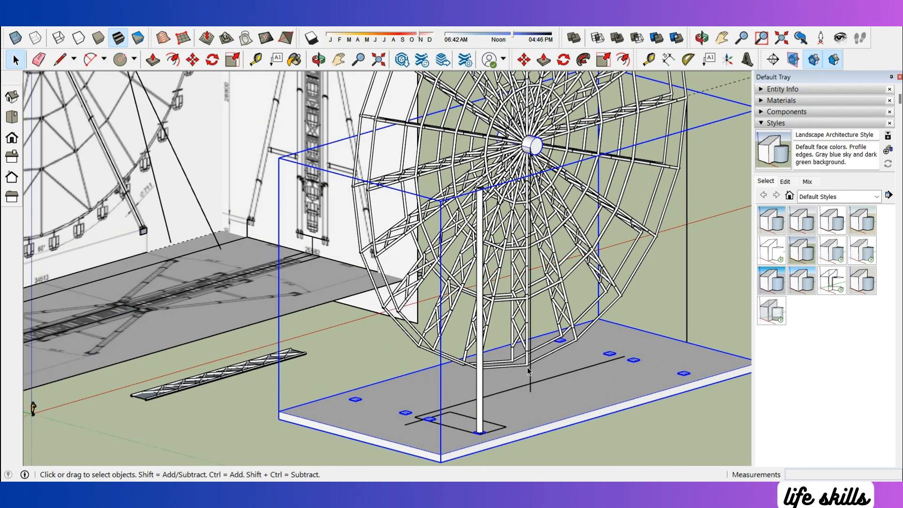
scroll(537, 397, "up", 3)
scroll(477, 367, "down", 1)
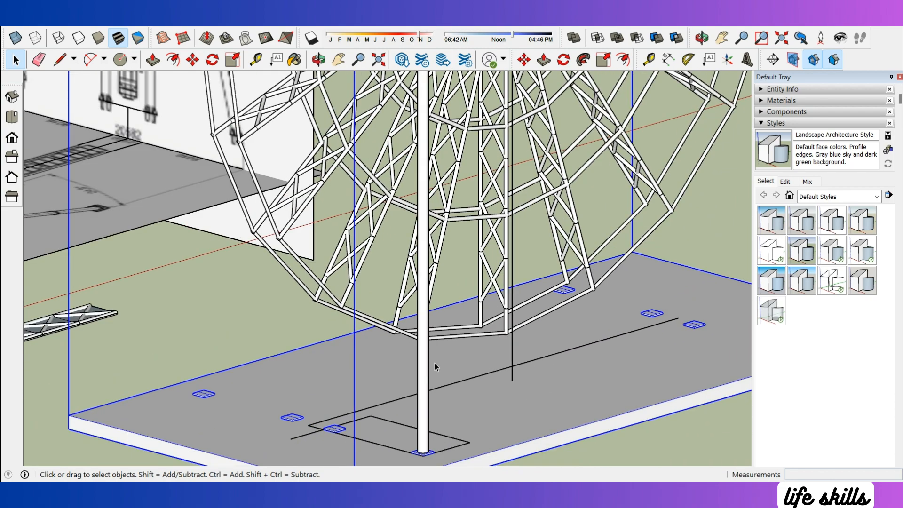
left_click(424, 364, "shift")
scroll(548, 389, "down", 4)
key("m")
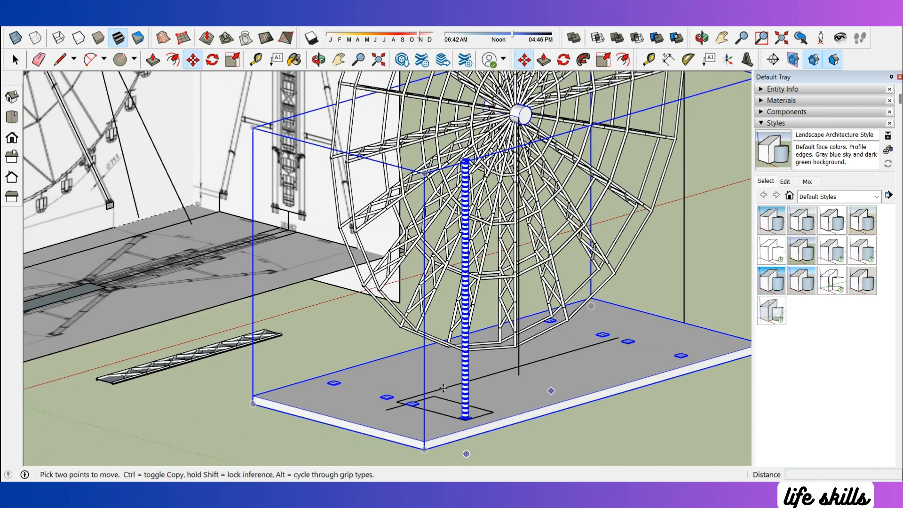
scroll(444, 442, "up", 3)
left_click(443, 441)
scroll(552, 361, "up", 1)
left_click(570, 352)
key("space")
Erase the vertical construction line running from the hub down to the slab
scroll(572, 348, "down", 2)
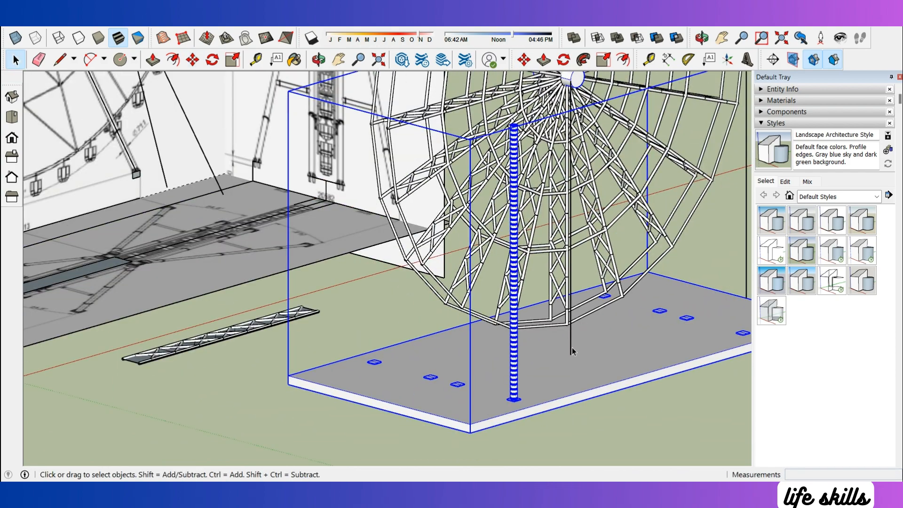
key("e")
scroll(573, 341, "down", 4)
mouse_move(604, 343)
middle_mouse_down()
mouse_move(625, 350)
mouse_move(668, 317)
mouse_move(693, 256)
mouse_move(704, 282)
middle_mouse_up()
Examine the heads and feet of the inner legs on the reference side elevation, checking distances with the Line tool
scroll(331, 127, "up", 8)
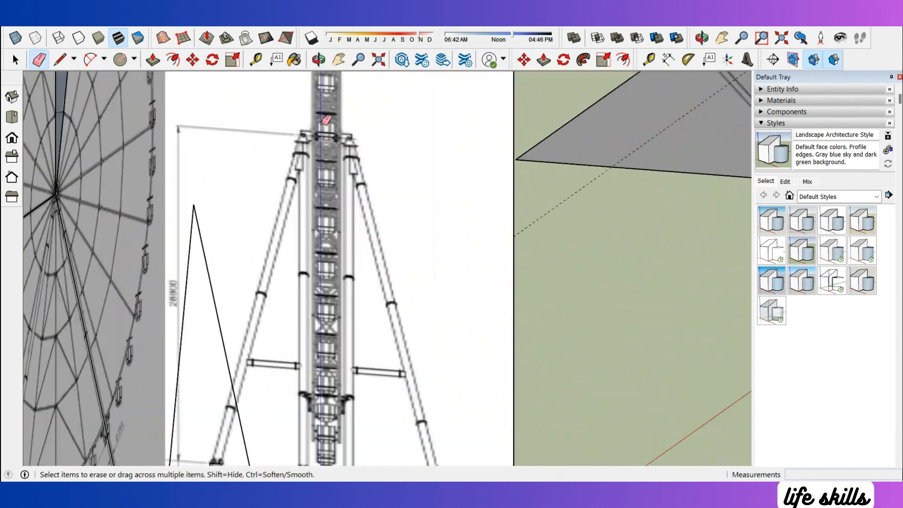
scroll(325, 139, "down", 4)
key("space")
scroll(311, 151, "up", 7)
key("l")
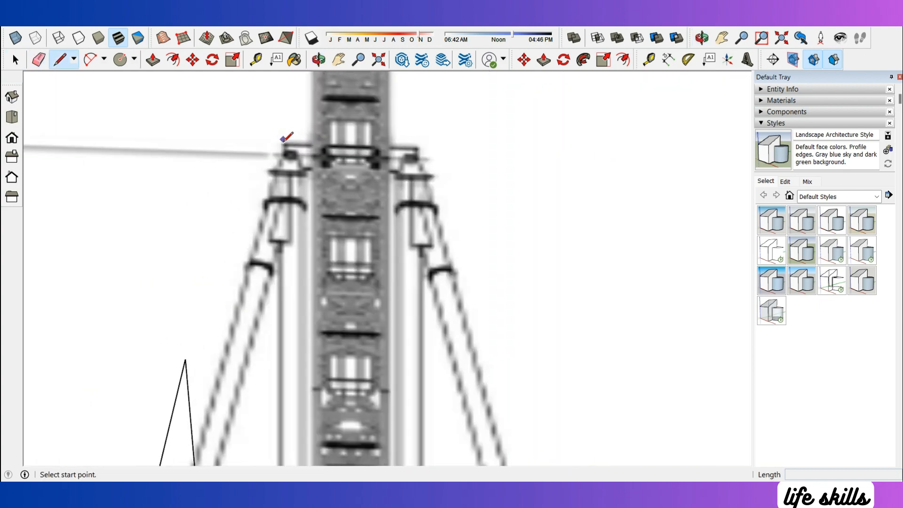
left_click(294, 160)
scroll(413, 138, "down", 7)
key("Escape")
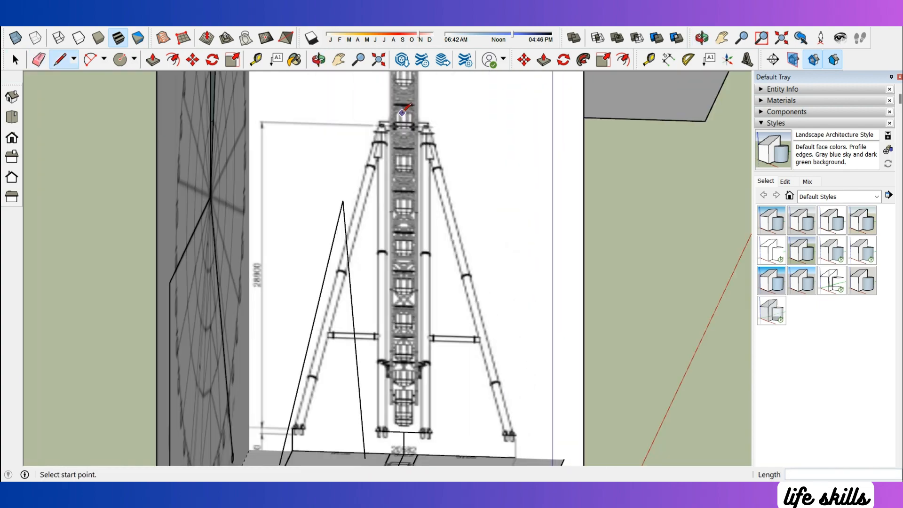
scroll(394, 359, "up", 4)
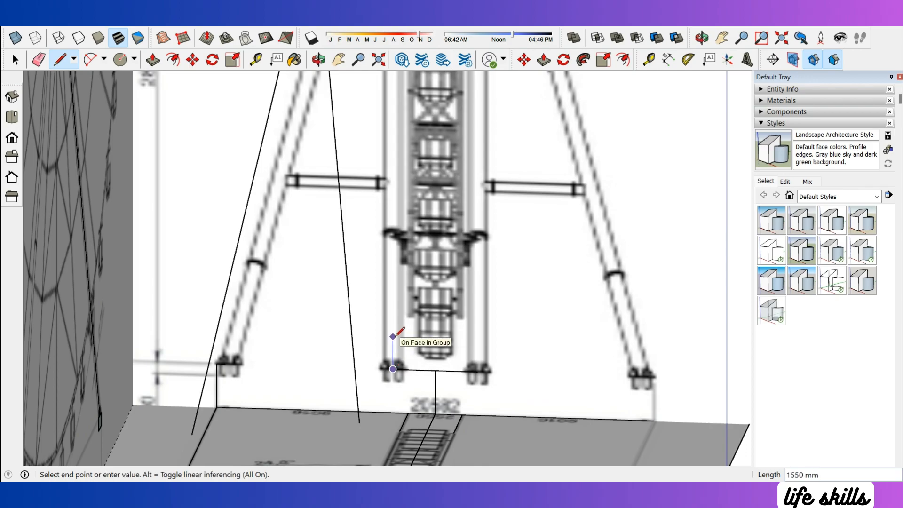
key("Escape")
Delete the tall vertical line standing off-centre at the slab's far short edge
scroll(329, 297, "down", 6)
scroll(611, 381, "up", 2)
middle_click_drag(610, 381, 557, 374)
scroll(621, 317, "up", 3)
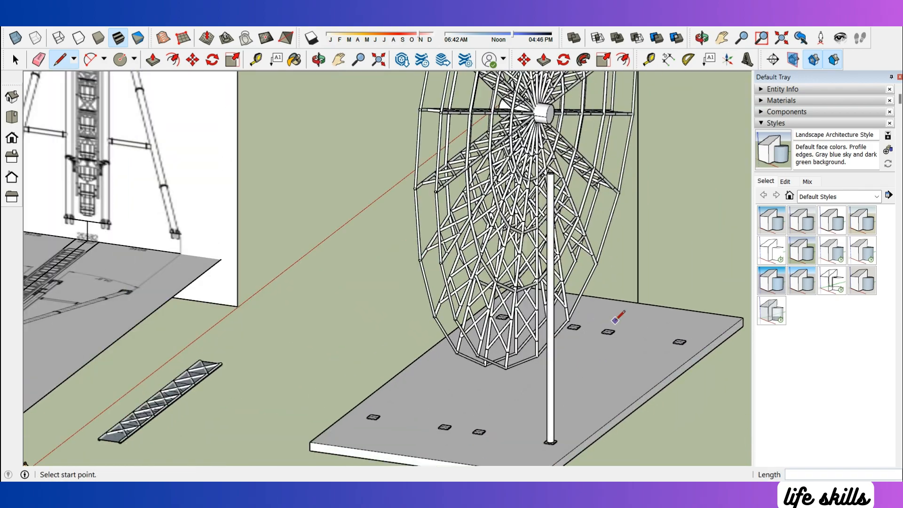
scroll(599, 292, "down", 1)
key("space")
scroll(493, 343, "down", 3)
middle_click_drag(599, 291, 617, 227)
Draw a vertical line up from the midpoint of the slab's far short edge and a short line along the green axis from its top
scroll(596, 283, "up", 2)
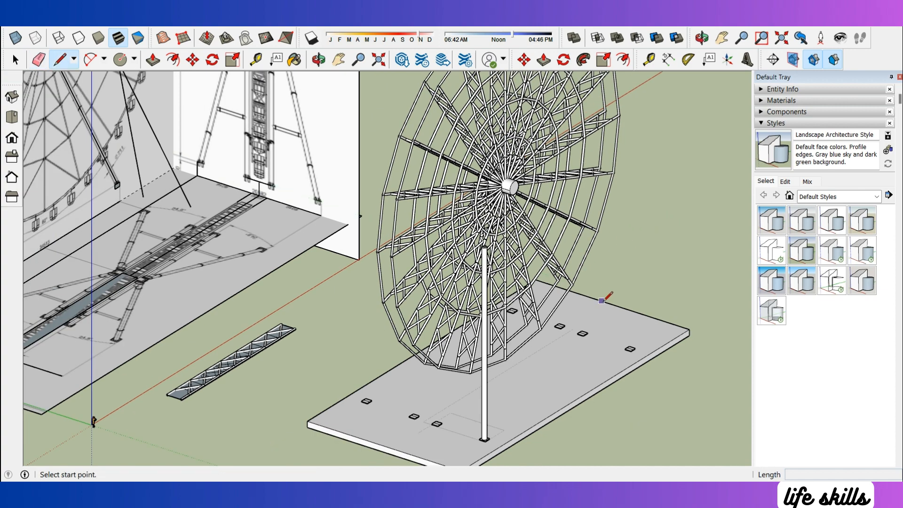
scroll(625, 272, "down", 4)
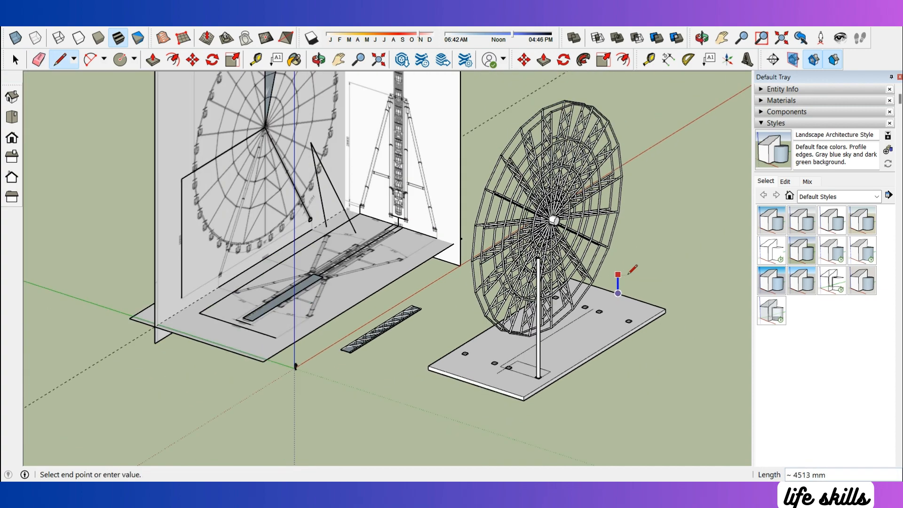
scroll(589, 178, "up", 3)
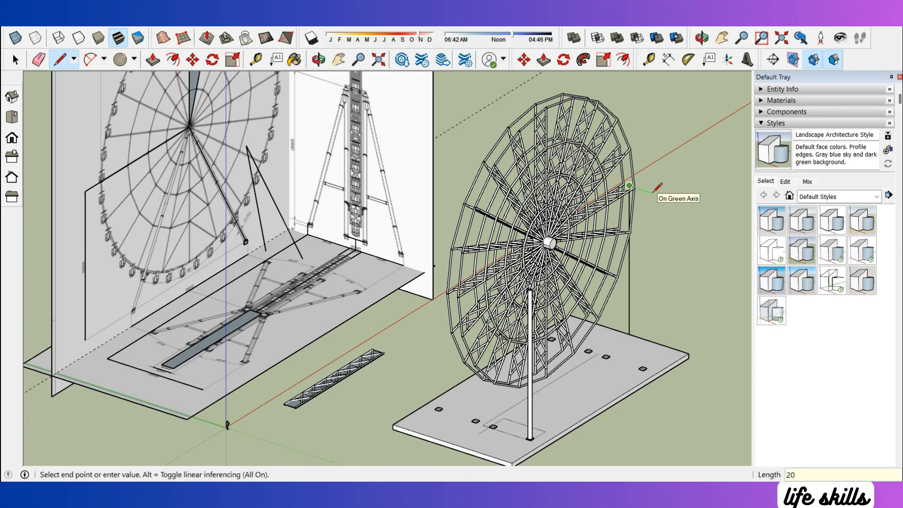
key("Return")
middle_click_drag(653, 192, 711, 169)
key("space")
Move the outer column's upper face along the green axis to align with the free end of the short offset line
scroll(562, 264, "up", 3)
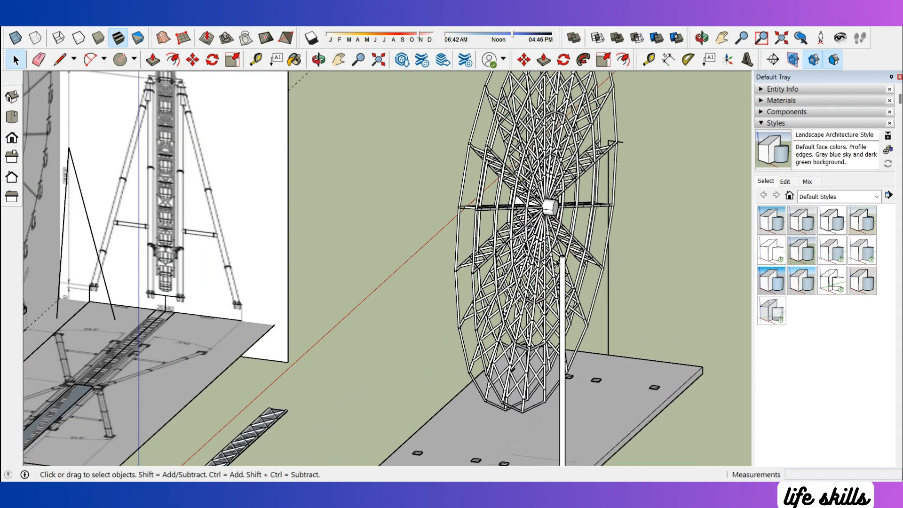
middle_click_drag(556, 262, 598, 225)
scroll(576, 262, "up", 2)
key("m")
scroll(588, 262, "up", 3)
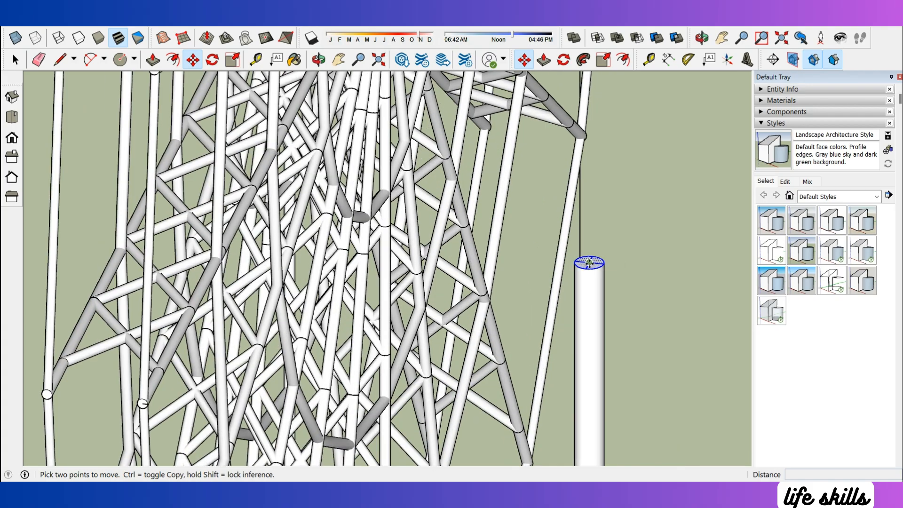
scroll(637, 267, "down", 4)
middle_click_drag(655, 246, 374, 253)
scroll(374, 252, "down", 2)
scroll(628, 165, "up", 4)
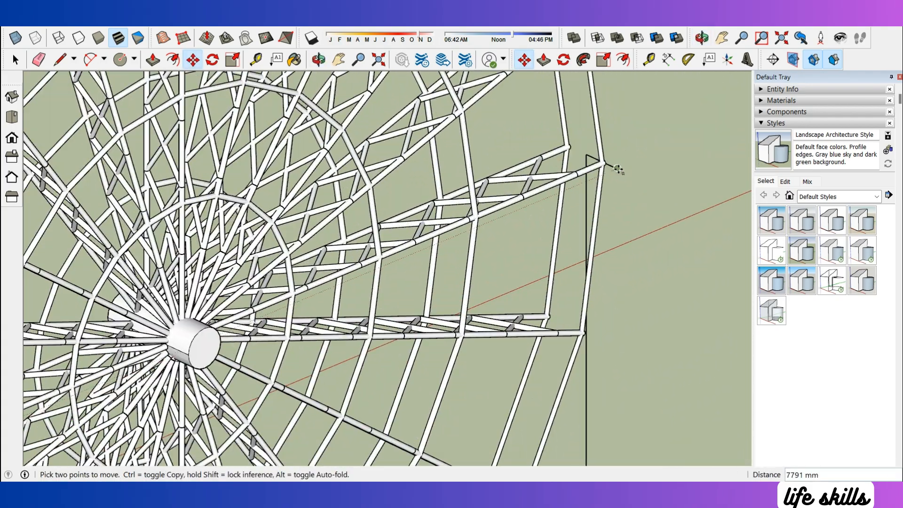
left_click(612, 165)
Move the outer column's upper face along the red axis to line up with the hub's centre
scroll(631, 128, "down", 2)
scroll(442, 193, "down", 3)
scroll(386, 207, "up", 4)
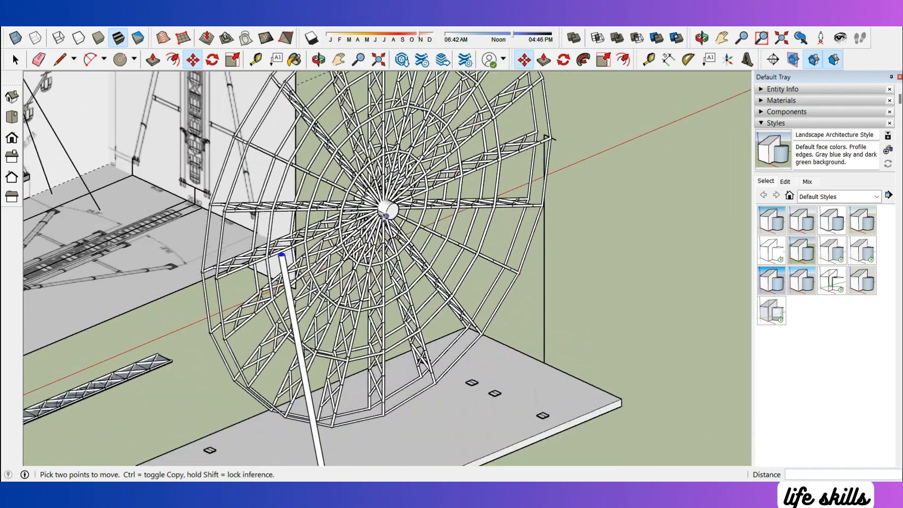
scroll(353, 217, "down", 3)
scroll(317, 243, "up", 5)
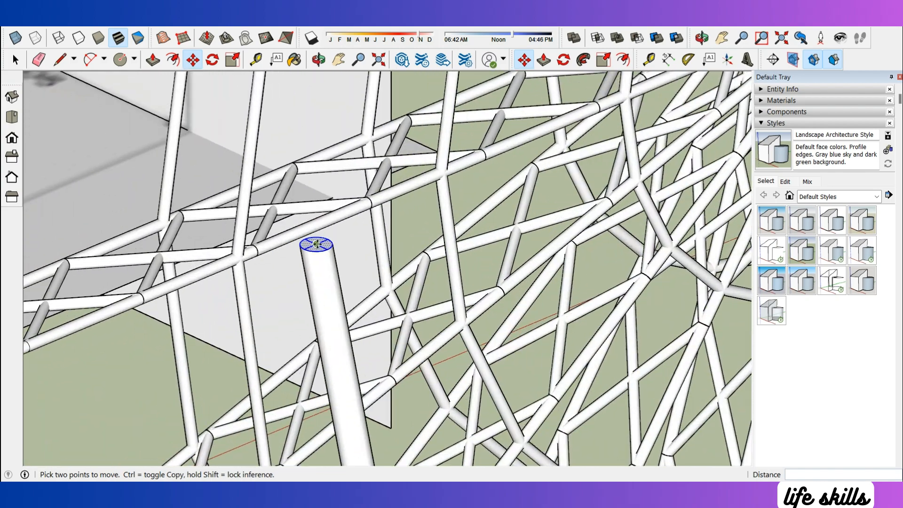
scroll(301, 261, "down", 4)
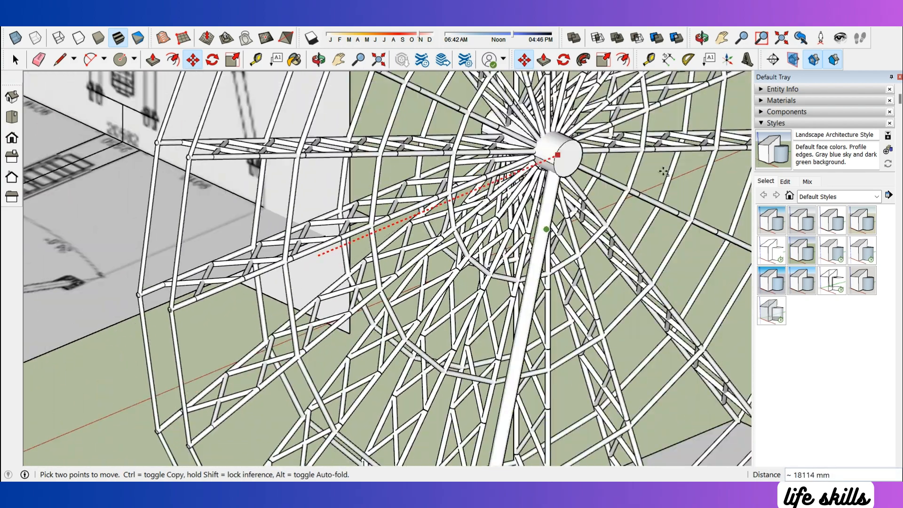
middle_click_drag(544, 228, 391, 147)
scroll(522, 169, "up", 3)
middle_click_drag(550, 224, 530, 217)
scroll(530, 218, "down", 5)
middle_click_drag(395, 273, 532, 352)
Draw a circle about 700 mm across on the neighbouring inner base plate and extrude it upward about 35,360 mm
key("space")
scroll(531, 351, "up", 6)
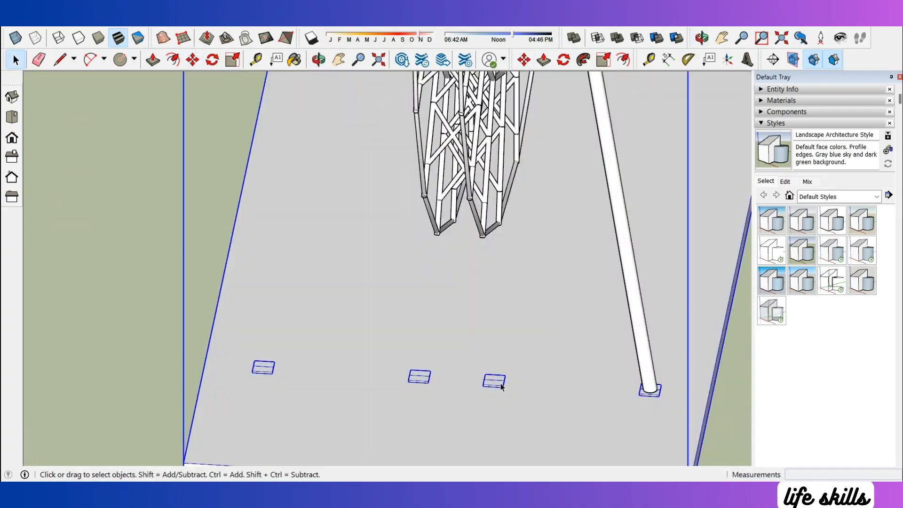
key("c")
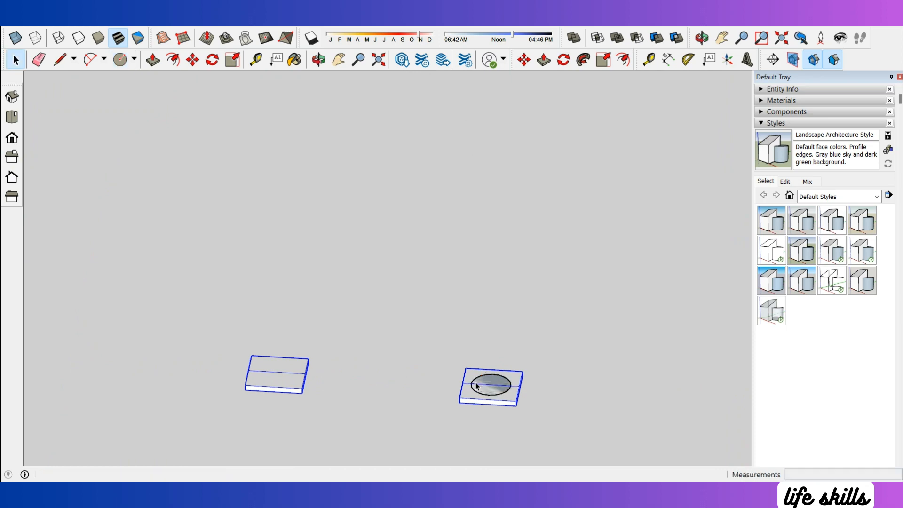
left_click(494, 387)
scroll(479, 409, "down", 8)
middle_click_drag(587, 367, 611, 152)
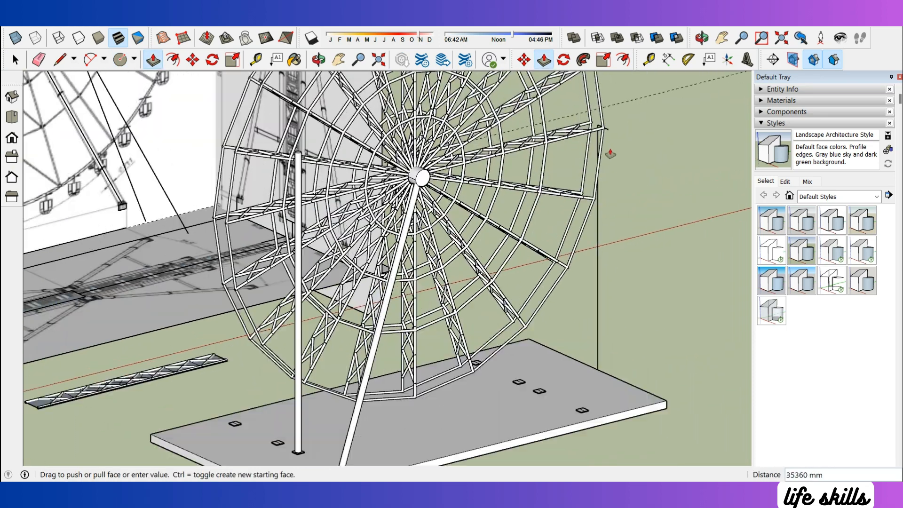
Draw two crossing diameter lines on the inner column's upper face to mark its centre
scroll(611, 141, "up", 2)
key("space")
middle_click_drag(212, 257, 292, 376)
scroll(315, 282, "up", 4)
scroll(296, 376, "up", 5)
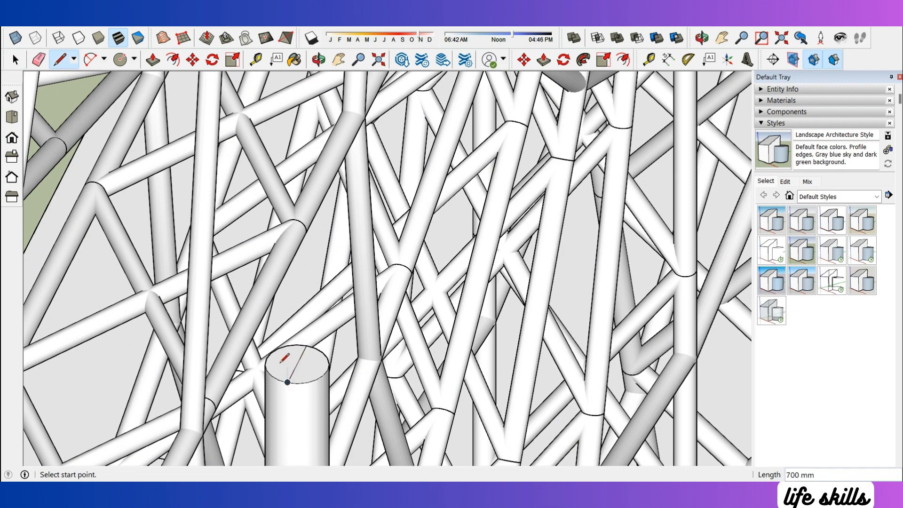
key("space")
Select all parts of the inner column's upper face and move it along the red axis to line up with the hub's centre
middle_click_drag(305, 370, 291, 379)
scroll(291, 379, "up", 2)
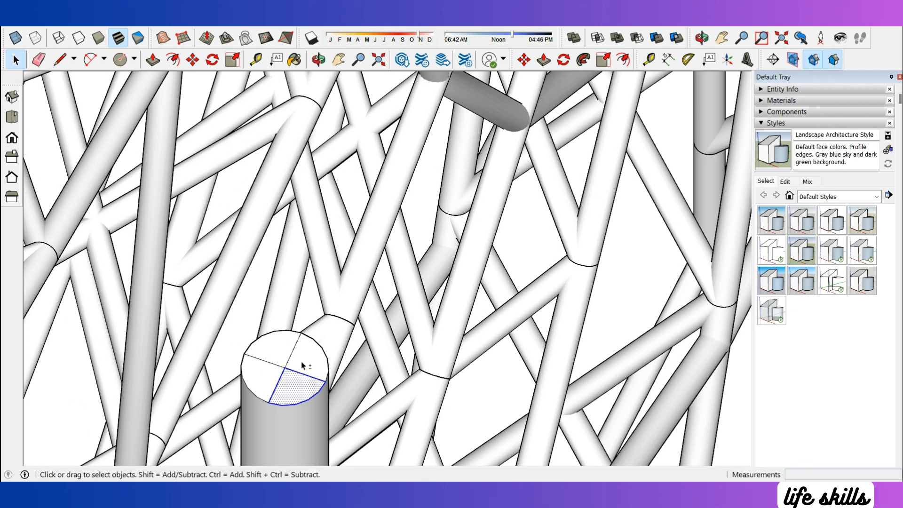
scroll(312, 370, "down", 10)
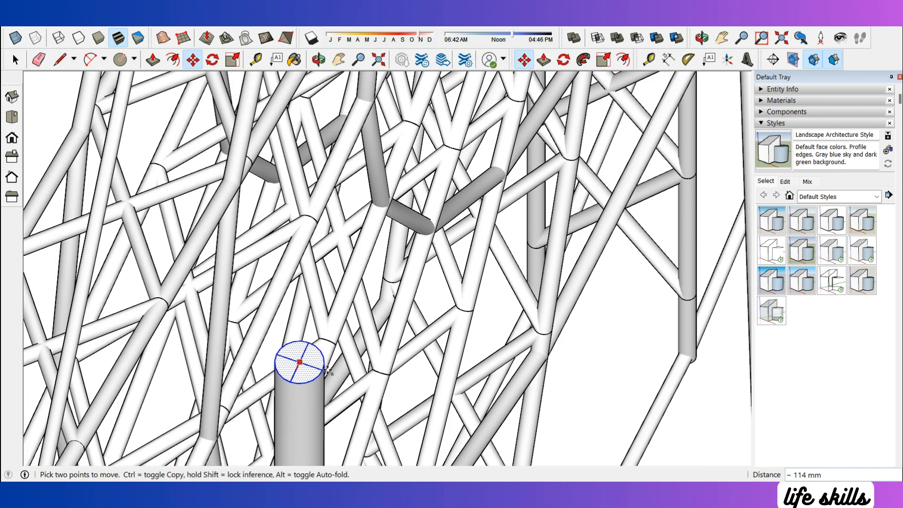
scroll(311, 337, "down", 1)
scroll(508, 190, "up", 1)
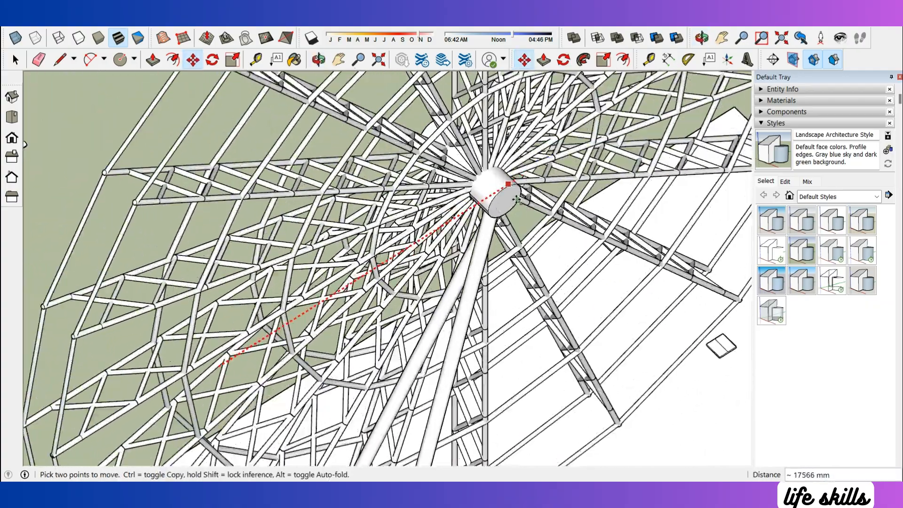
middle_click_drag(508, 188, 392, 198)
scroll(512, 214, "up", 3)
mouse_move(504, 214)
middle_mouse_down()
mouse_move(579, 233)
mouse_move(512, 206)
middle_mouse_up()
key("space")
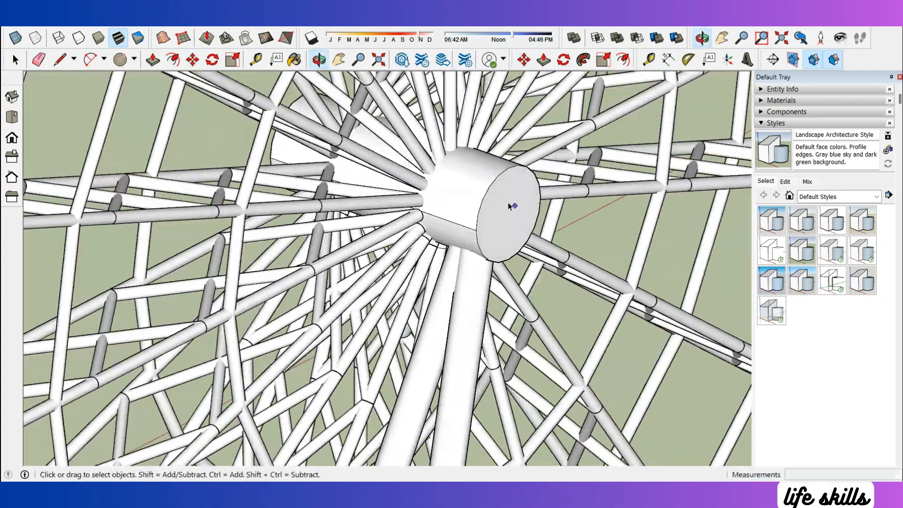
Examine in the right-side view how both legs meet the hub, in relation to the reference side elevation
scroll(442, 118, "down", 8)
middle_click_drag(444, 226, 585, 188)
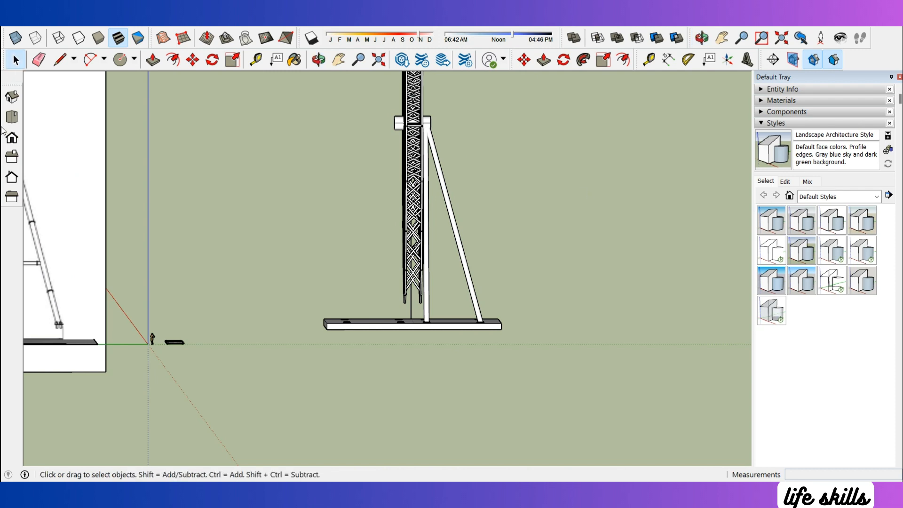
left_click(11, 137)
left_click(11, 156)
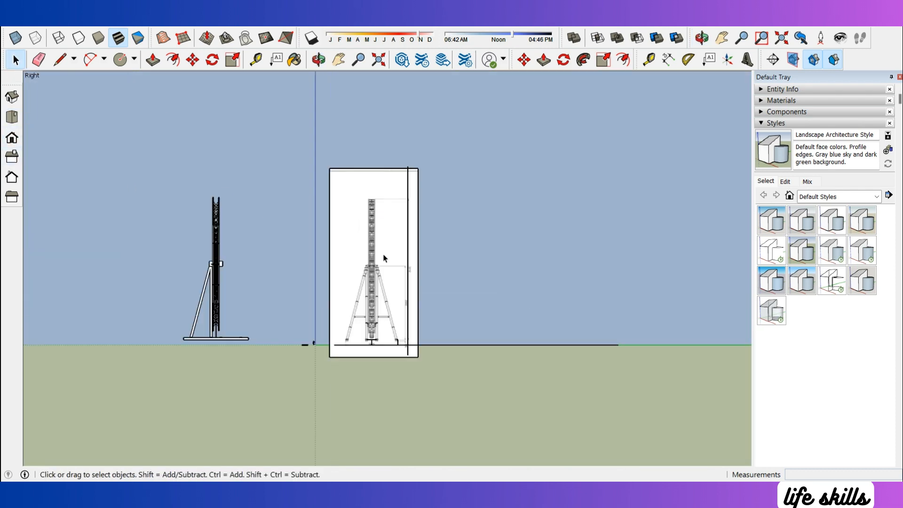
scroll(527, 301, "up", 3)
scroll(214, 368, "up", 3)
scroll(254, 137, "up", 2)
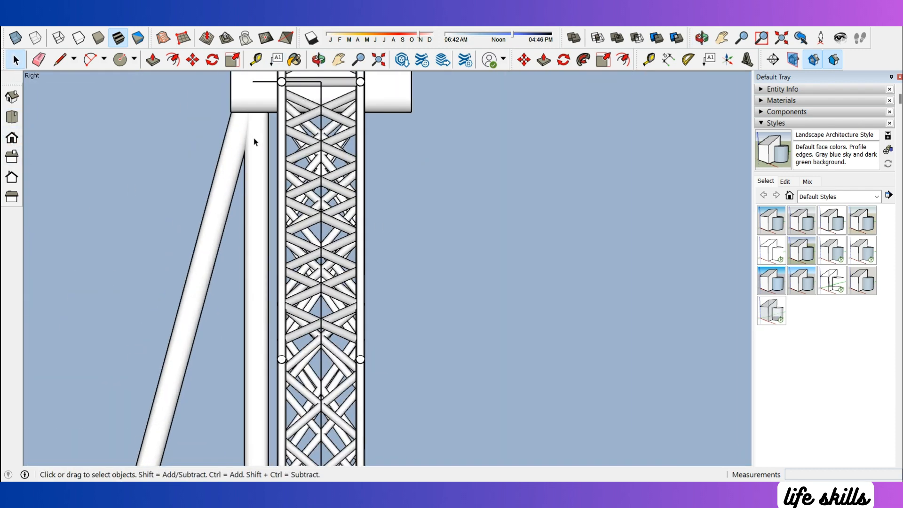
scroll(362, 272, "down", 5)
Select both support legs and combine them into one group
middle_click_drag(363, 272, 419, 283)
scroll(439, 221, "down", 3)
middle_click_drag(391, 378, 357, 264)
left_click(349, 224)
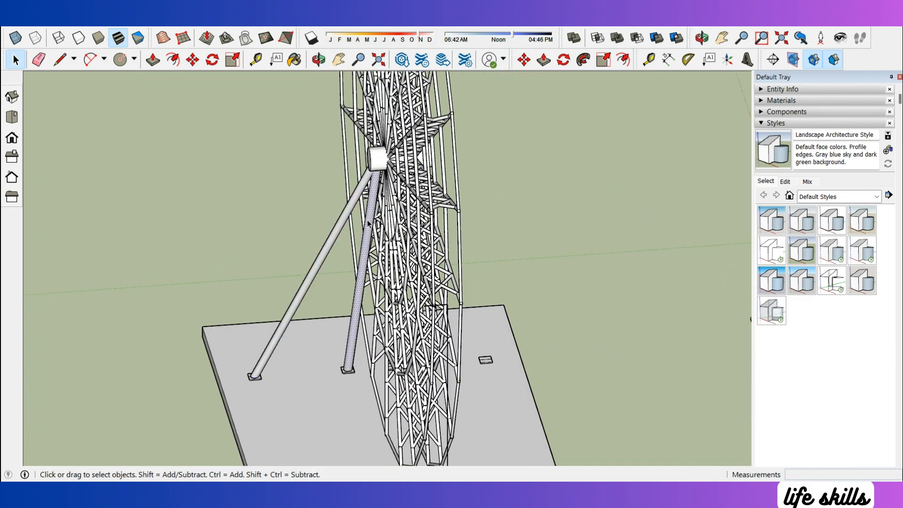
right_click(346, 216)
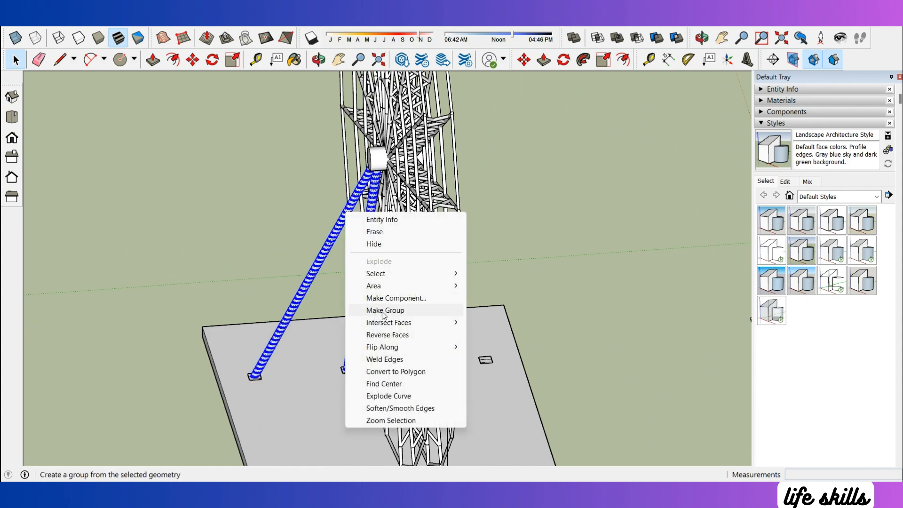
left_click(382, 312)
middle_click_drag(382, 311, 607, 235)
scroll(341, 305, "up", 2)
scroll(292, 310, "up", 7)
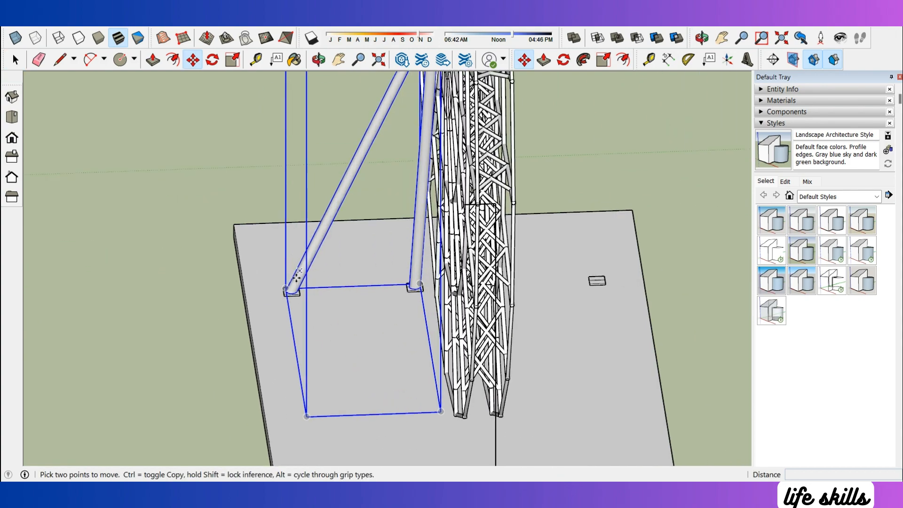
scroll(338, 294, "down", 2)
scroll(472, 292, "up", 2)
key("space")
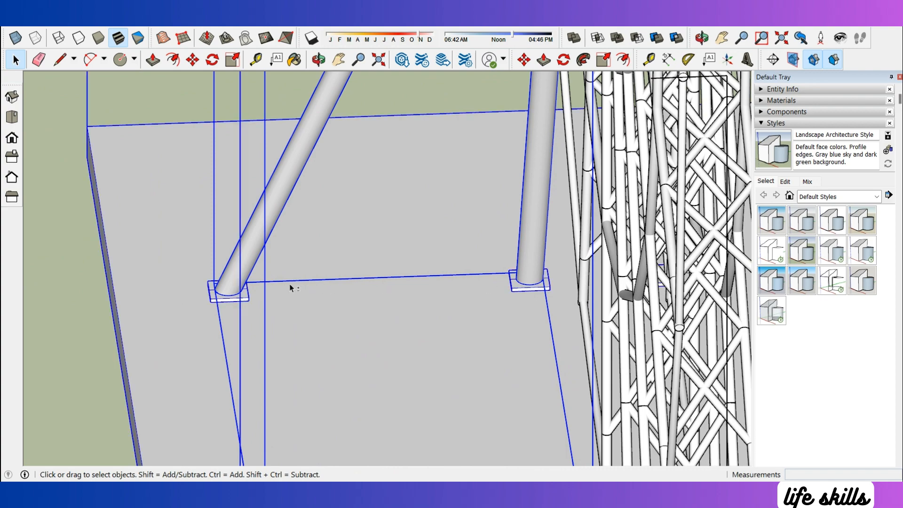
scroll(385, 250, "down", 3)
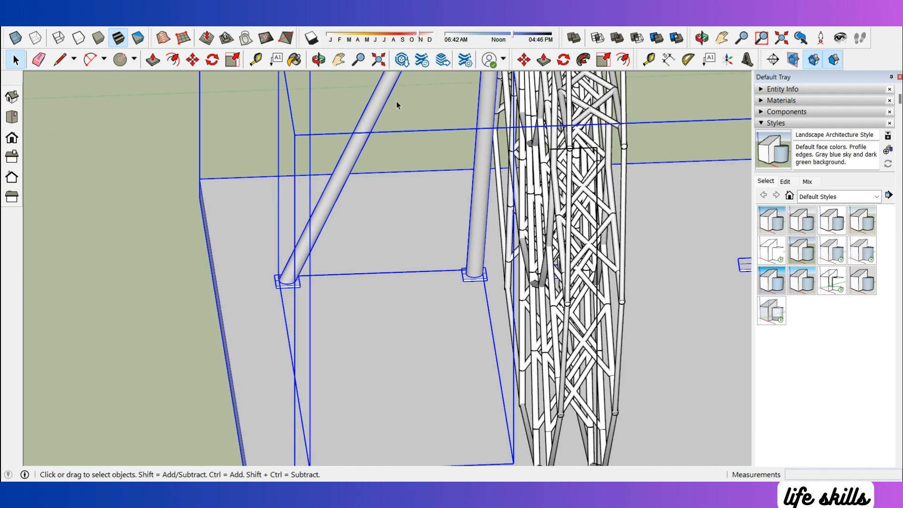
scroll(387, 155, "down", 3)
scroll(604, 228, "down", 2)
left_click(684, 215)
middle_click_drag(684, 216, 647, 221)
scroll(677, 216, "down", 2)
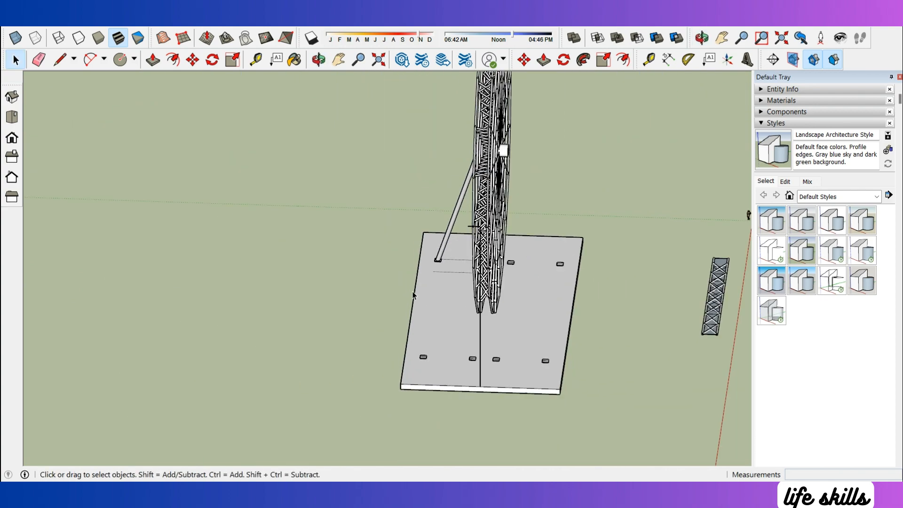
Draw a circle with a 350 mm radius at the centre of both free base plates across the wheel from the grouped legs
scroll(583, 278, "up", 3)
middle_click_drag(541, 292, 502, 311)
key("c")
scroll(520, 270, "up", 4)
scroll(570, 220, "up", 2)
left_click(570, 219)
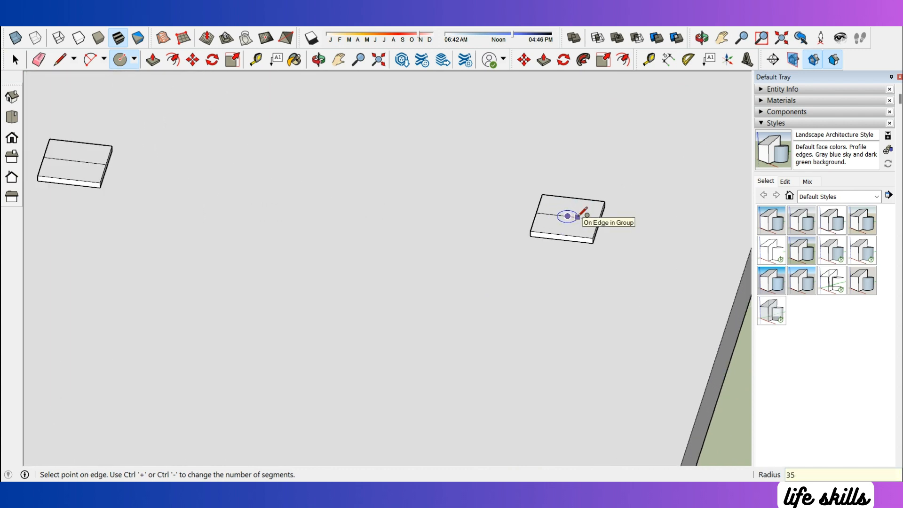
middle_click_drag(75, 161, 242, 192, "shift")
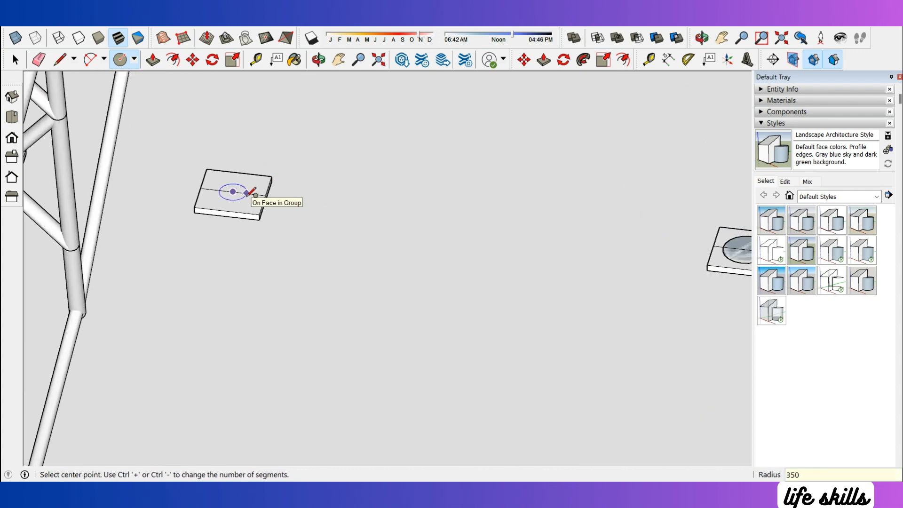
key("space")
Push/Pull both circles upward into tall vertical columns of equal height
scroll(246, 195, "down", 3)
middle_click_drag(637, 256, 588, 281)
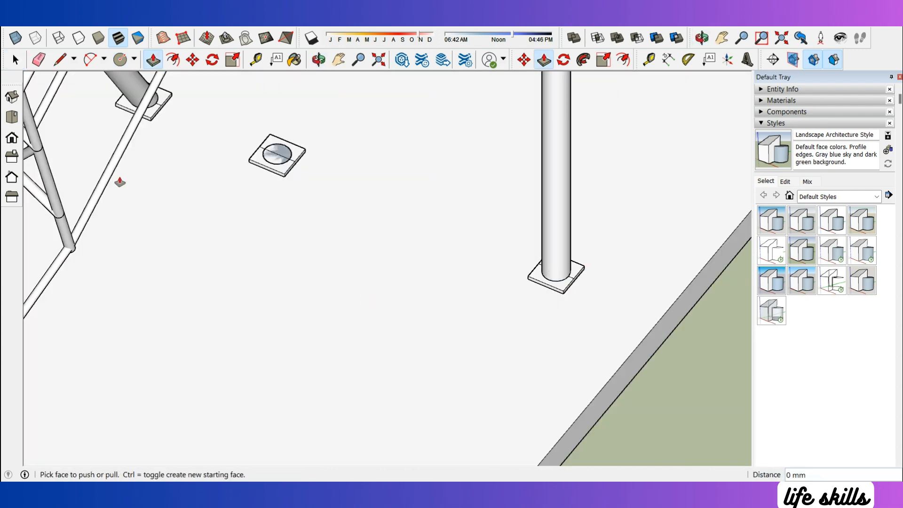
double_click(286, 158)
scroll(489, 316, "down", 5)
middle_click_drag(491, 319, 520, 415, "shift")
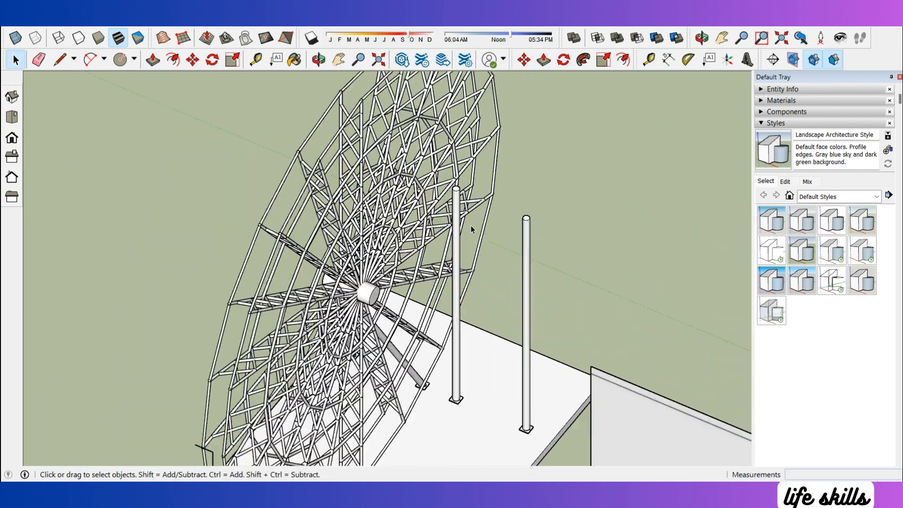
Draw two crossing diameter lines on the upper face of the new inner column to mark its centre
scroll(454, 201, "up", 6)
scroll(457, 161, "up", 1)
double_click(462, 155)
scroll(461, 155, "up", 6)
middle_click_drag(461, 159, 468, 226)
key("l")
left_click(422, 162)
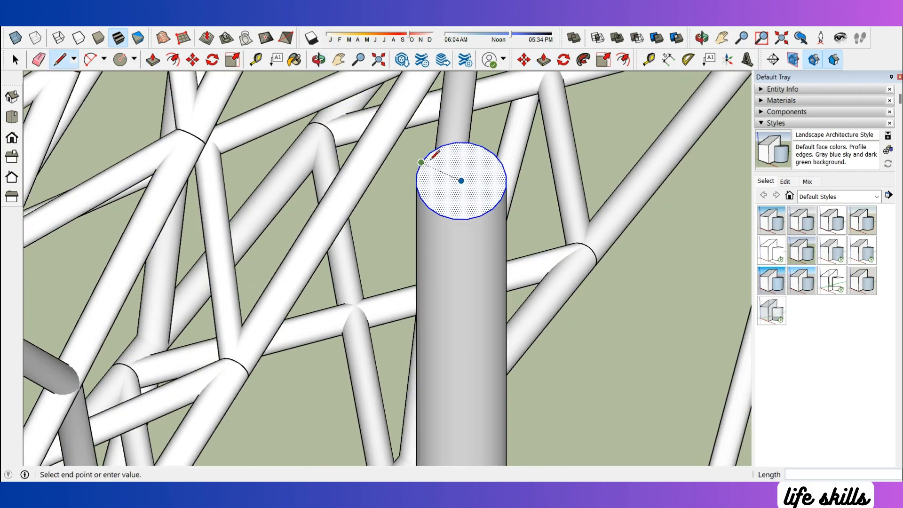
key("space")
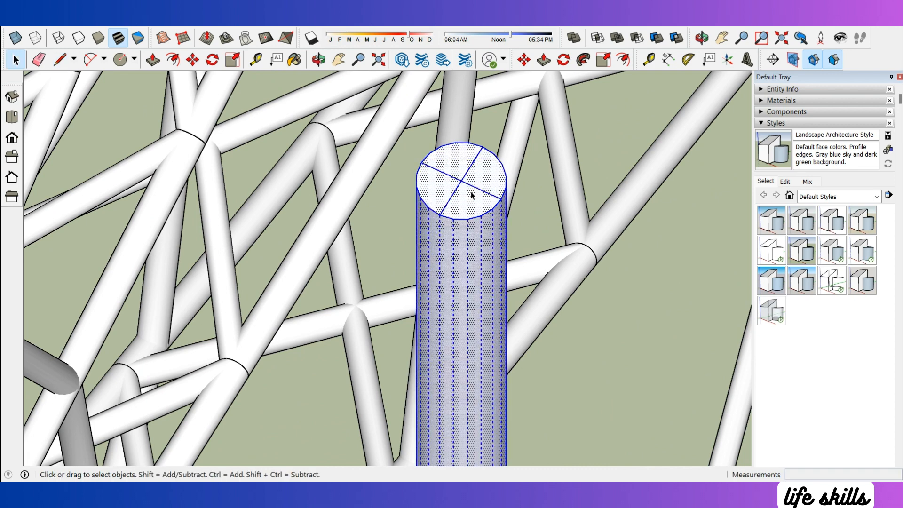
Select all parts of the new inner column's upper face and move it along the red axis to line up with the hub's centre
left_click(468, 172)
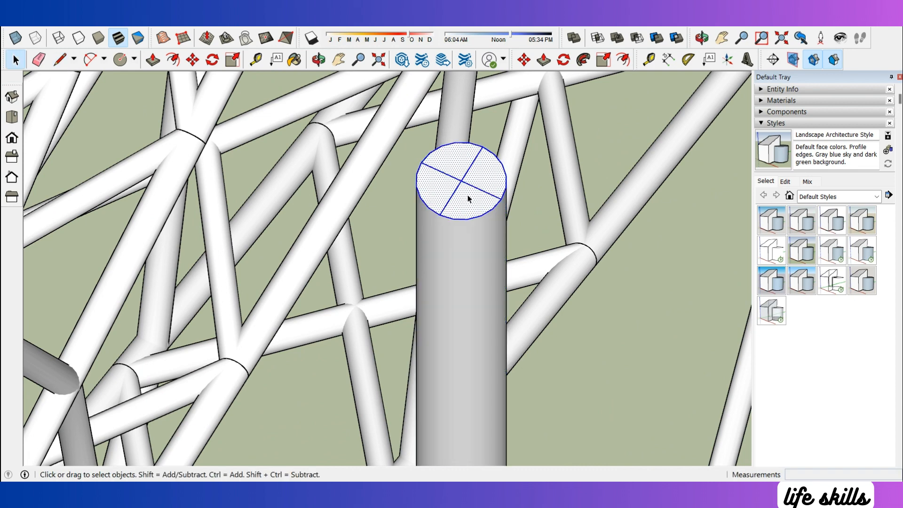
scroll(474, 167, "down", 10)
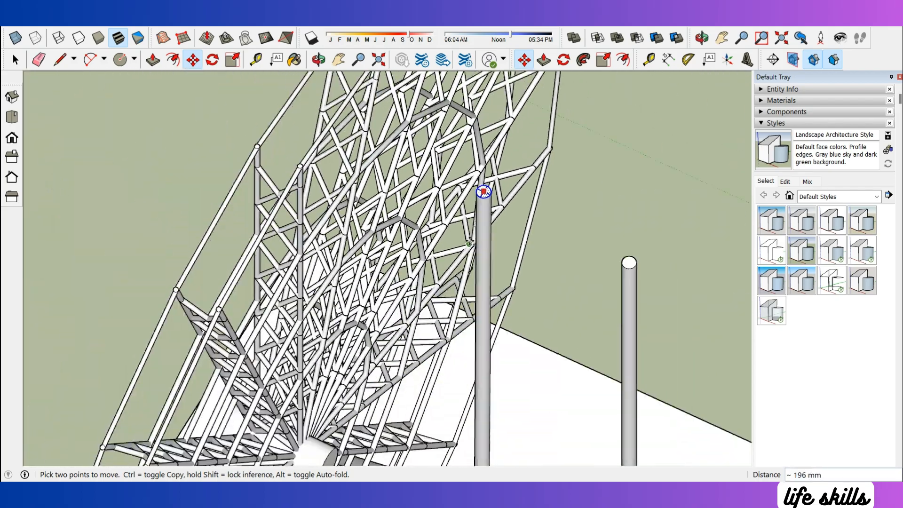
middle_click_drag(484, 192, 371, 309)
scroll(357, 306, "up", 8)
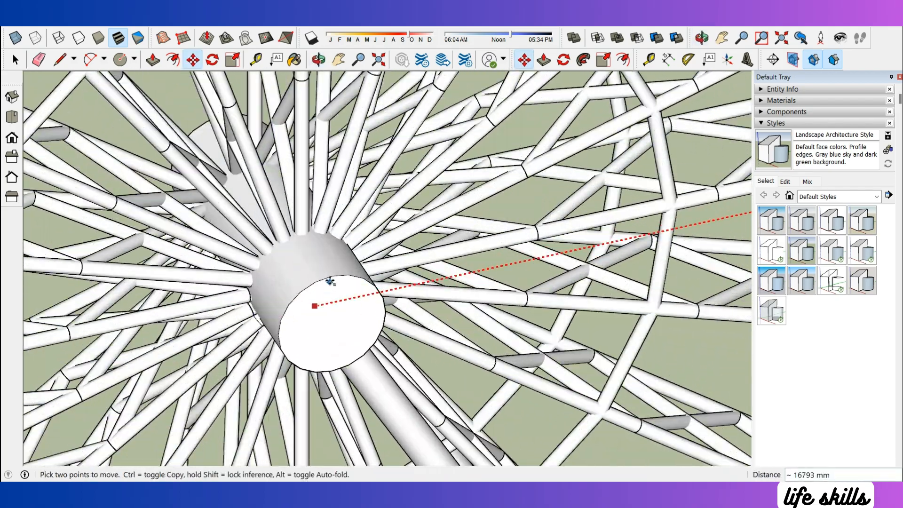
Mark the centre of the new outer column's upper face with two crossing diameter lines and select all its parts
scroll(325, 253, "down", 5)
key("space")
scroll(595, 282, "up", 10)
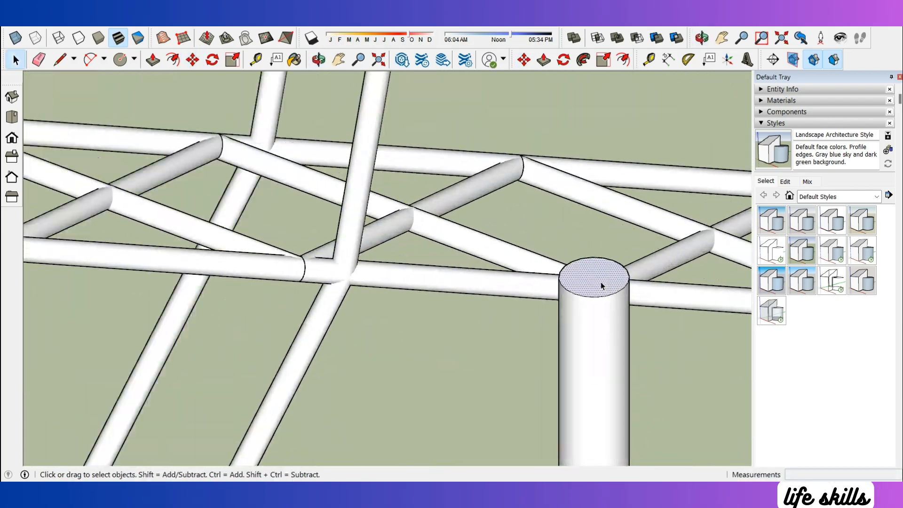
key("l")
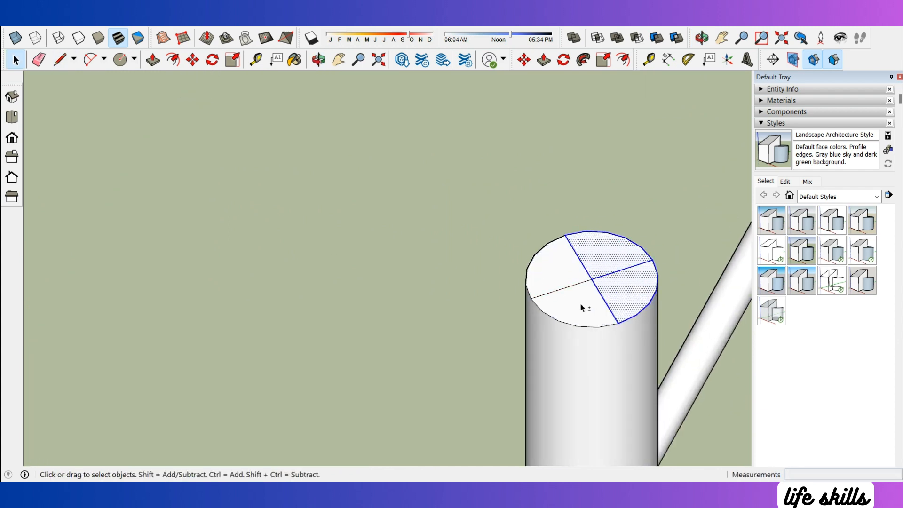
scroll(625, 275, "down", 10)
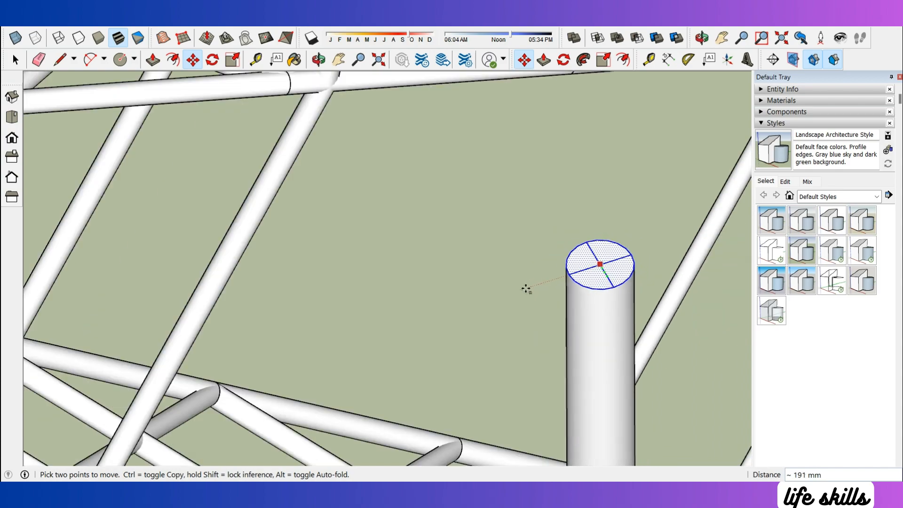
middle_click_drag(518, 192, 605, 207)
scroll(214, 314, "up", 1)
middle_click_drag(214, 314, 325, 314)
scroll(325, 315, "up", 3)
key("l")
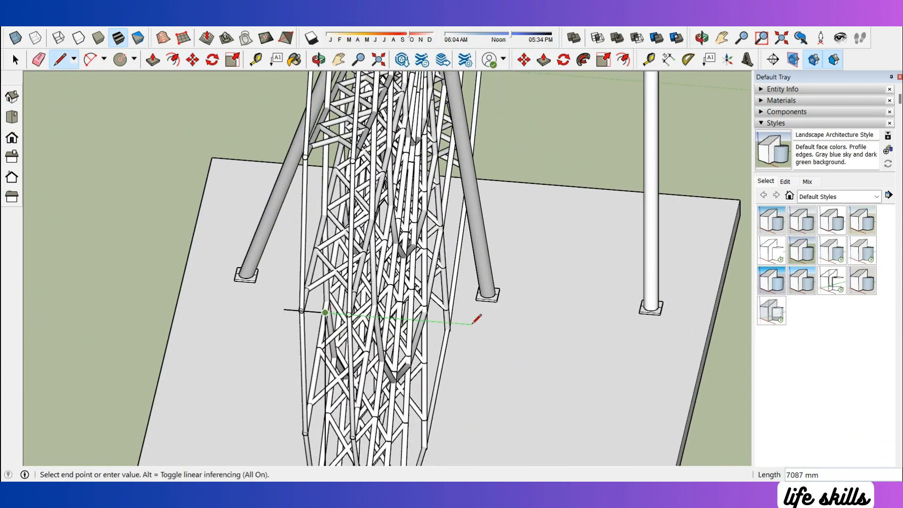
scroll(494, 296, "down", 4)
key("space")
Move the outer column's upper face along the green axis so the column leans toward the wheel
scroll(563, 94, "up", 6)
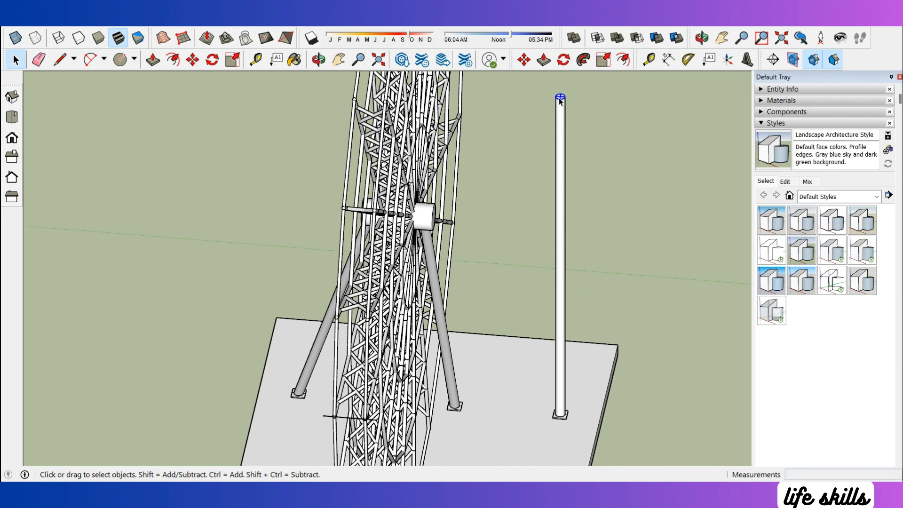
key("m")
scroll(607, 98, "down", 5)
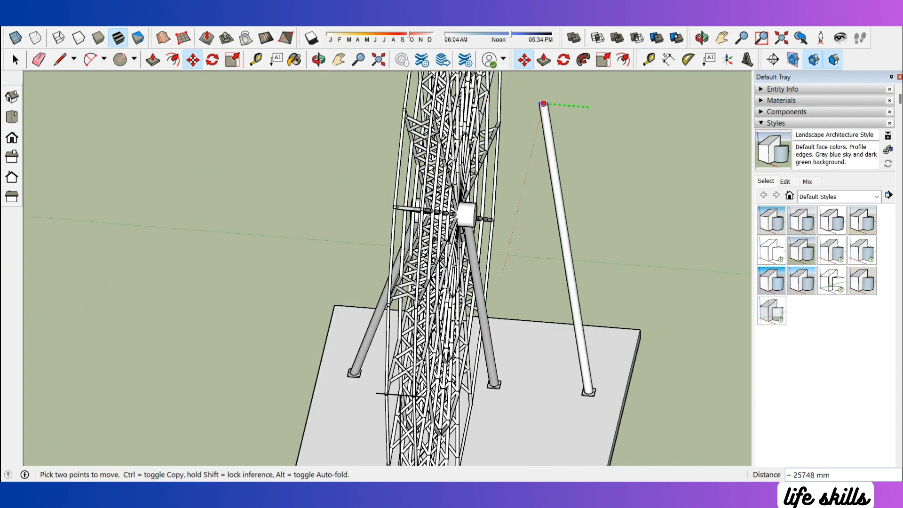
scroll(417, 404, "up", 3)
middle_click_drag(429, 408, 467, 301)
left_click(564, 225)
scroll(467, 301, "down", 3)
scroll(534, 125, "up", 6)
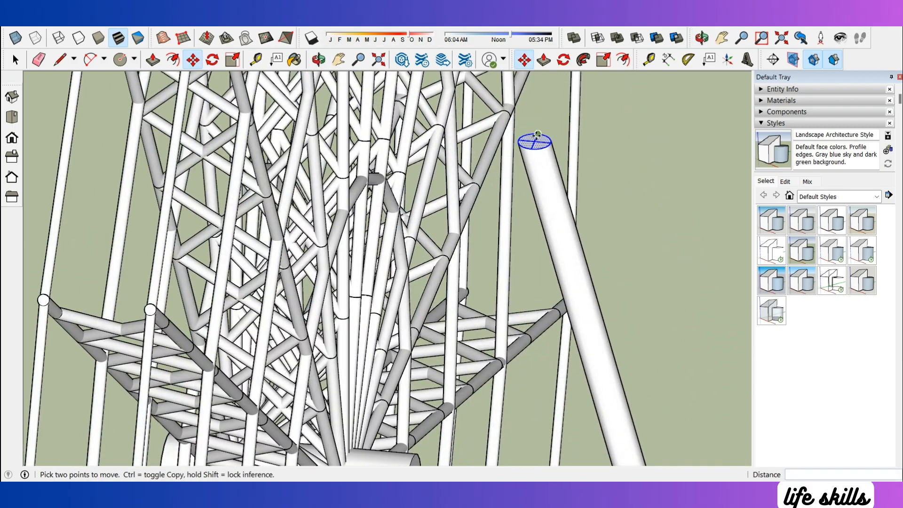
Move the outer column's upper face along the red axis to meet the hub beside the inner leg
scroll(486, 214, "down", 3)
middle_click_drag(494, 209, 385, 359)
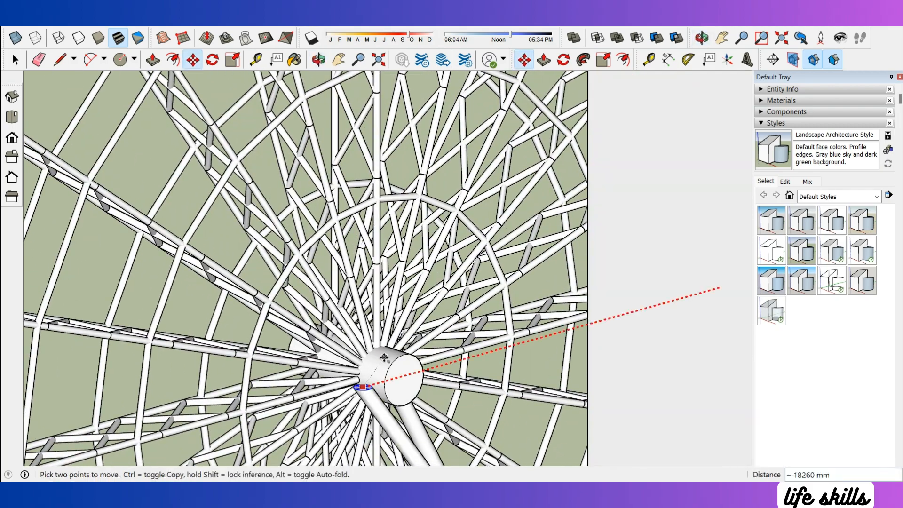
scroll(391, 360, "up", 5)
left_click(419, 348)
Select the two legs of this second pair and combine them into one group
scroll(416, 238, "down", 3)
scroll(415, 239, "down", 4)
middle_click_drag(416, 239, 534, 286)
scroll(439, 311, "up", 2)
key("space")
triple_click(438, 311)
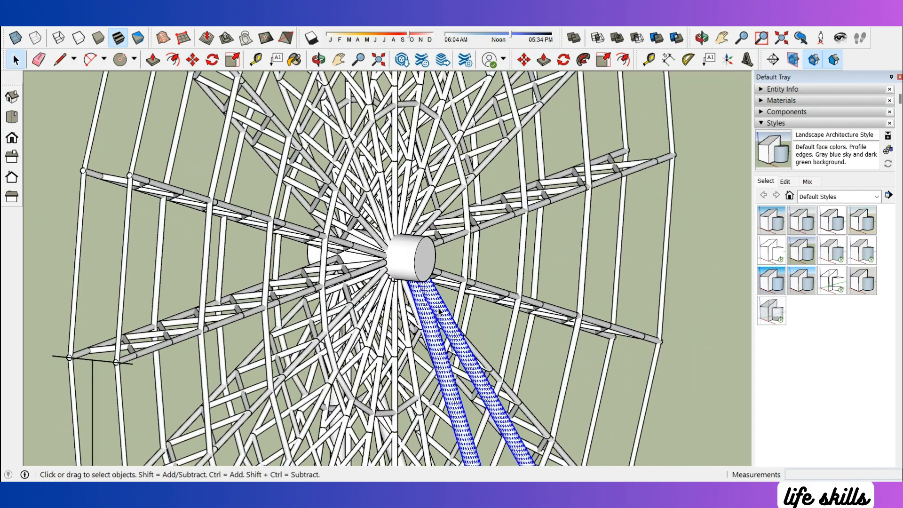
left_click(489, 196)
scroll(489, 196, "down", 4)
Select the leg groups on both sides of the wheel and rotate a copy about the slab's centre onto the opposite base plates
middle_click_drag(489, 197, 455, 404)
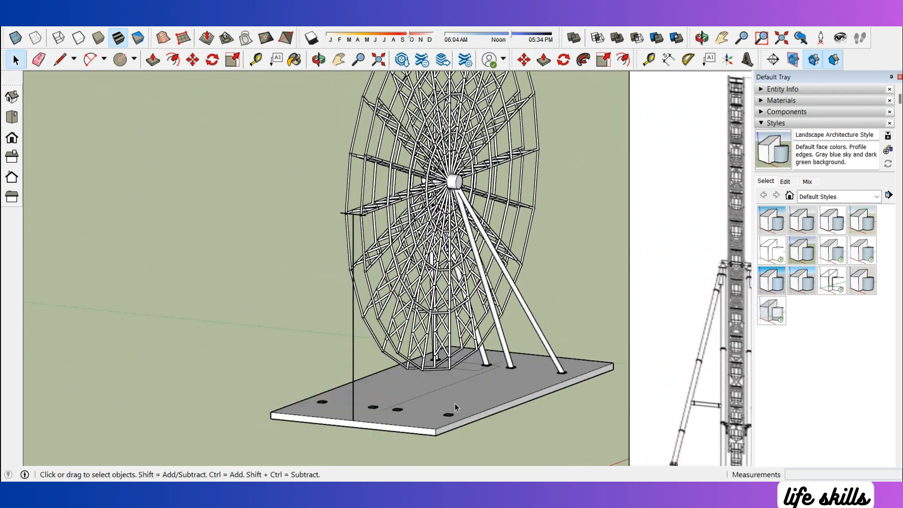
scroll(455, 403, "up", 4)
middle_click_drag(356, 366, 377, 362)
left_click(314, 348, "shift")
middle_click_drag(314, 349, 484, 423)
scroll(484, 423, "down", 1)
key("q")
middle_click_drag(489, 347, 467, 412)
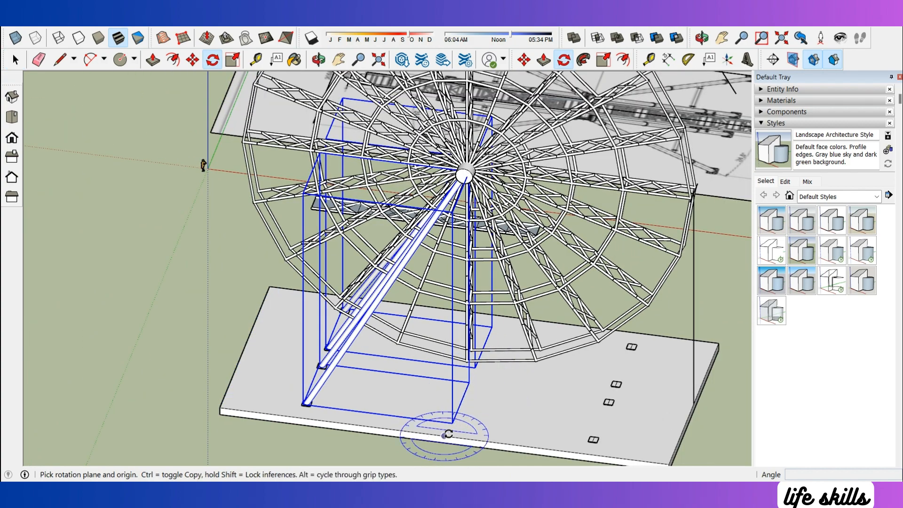
scroll(448, 434, "down", 2)
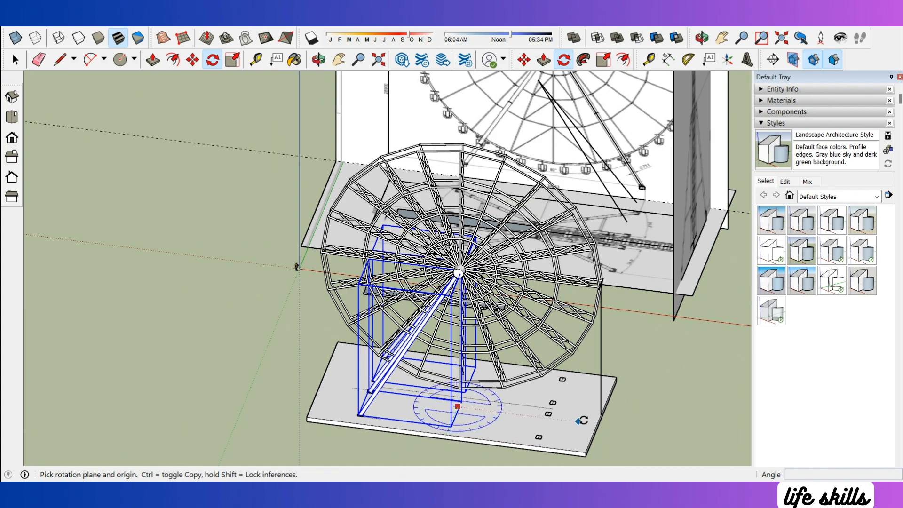
scroll(582, 420, "up", 3)
scroll(379, 384, "down", 2)
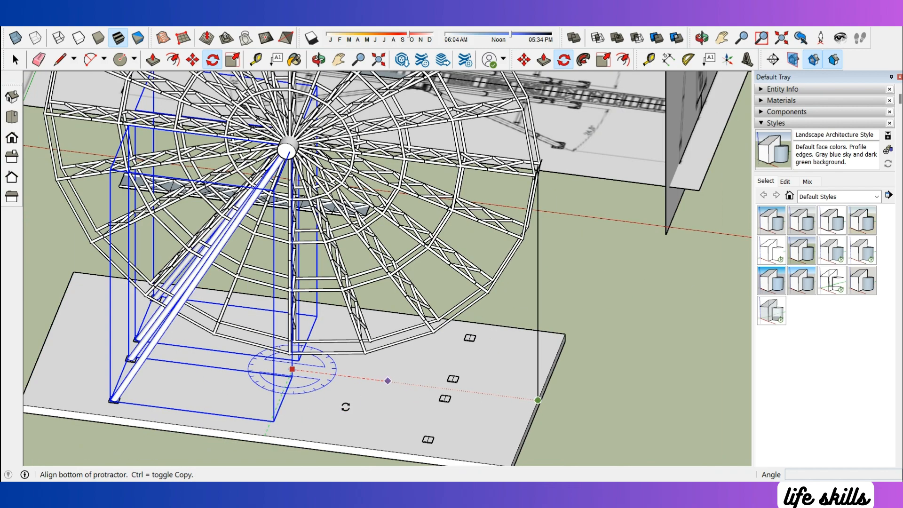
left_click(223, 362)
left_click(362, 376)
scroll(363, 377, "down", 2)
key("space")
middle_click_drag(362, 377, 518, 326)
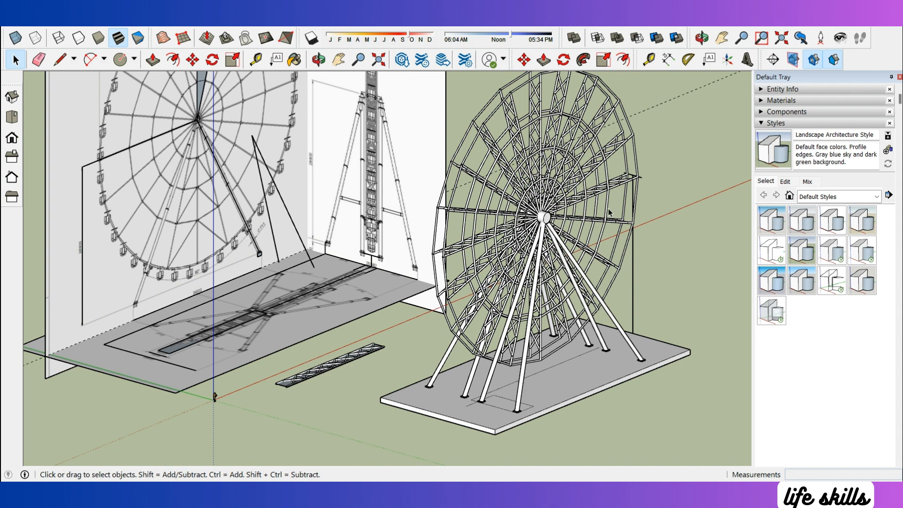
Open the first base plate group at one end of the slab and erase the leftover centre line around the leg
scroll(631, 168, "up", 5)
key("space")
scroll(638, 165, "down", 3)
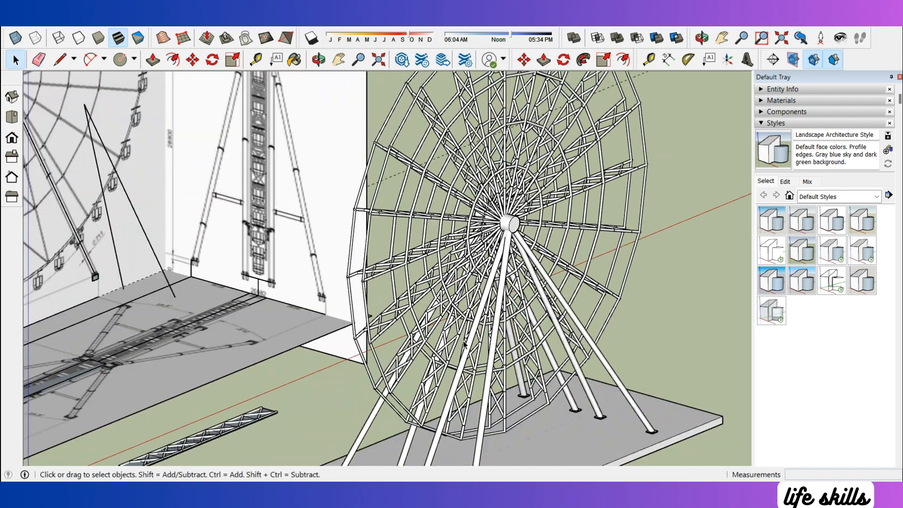
scroll(479, 376, "up", 2)
middle_click_drag(463, 432, 455, 329, "shift")
middle_click_drag(455, 395, 631, 416)
scroll(631, 416, "up", 3)
scroll(574, 390, "up", 5)
key("e")
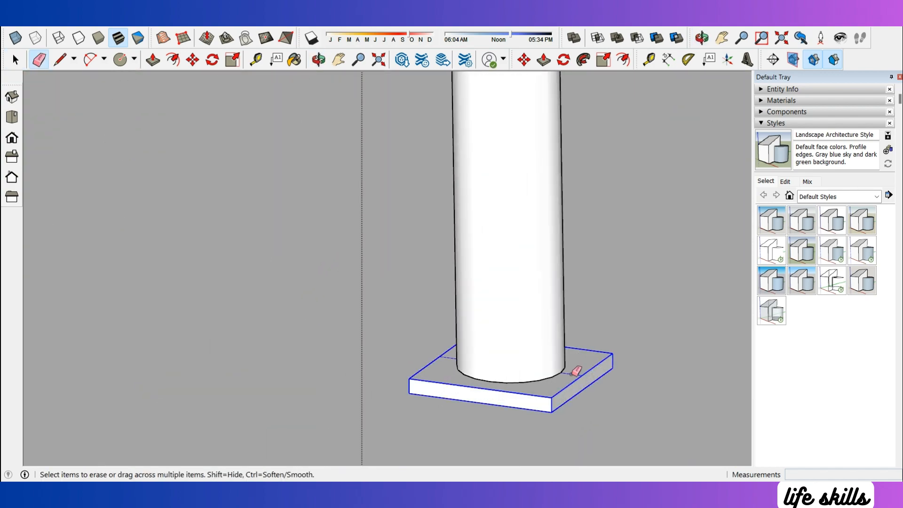
key("space")
double_click(576, 371)
key("e")
Erase the leftover centre line from the second base plate at the same end of the slab
scroll(635, 350, "down", 7)
key("space")
scroll(386, 335, "up", 3)
scroll(413, 339, "up", 5)
double_click(414, 344)
key("e")
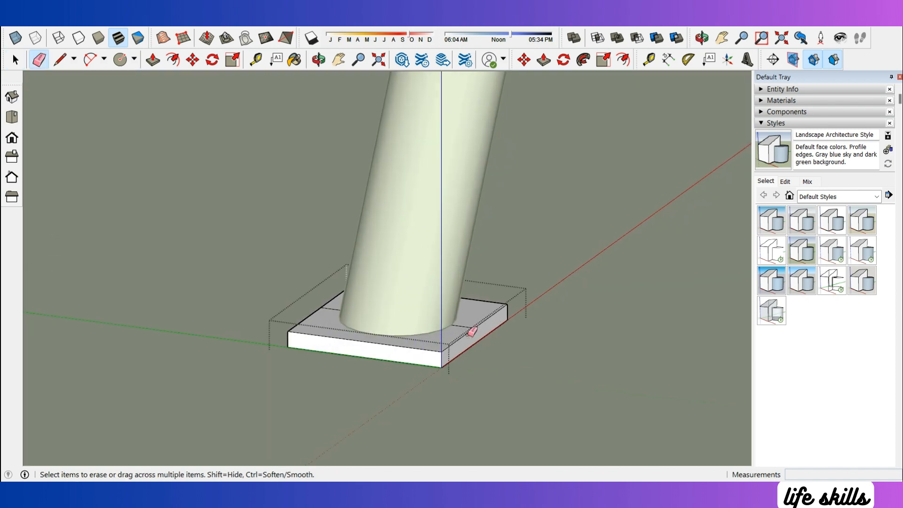
left_click(466, 333)
Erase the leftover centre lines from the remaining two base plates at this end of the slab
scroll(566, 339, "down", 5)
key("space")
scroll(360, 310, "up", 3)
double_click(352, 349)
key("e")
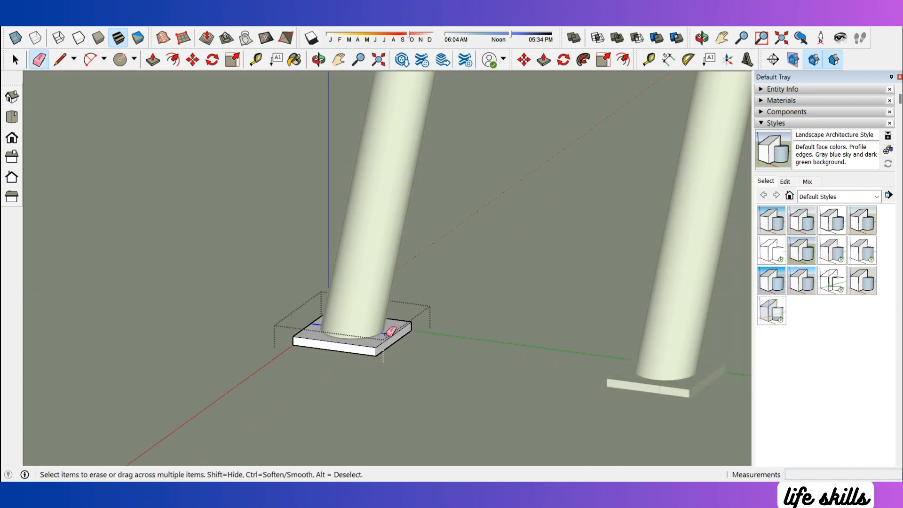
scroll(390, 331, "down", 4)
key("space")
scroll(229, 314, "up", 4)
double_click(230, 314)
key("e")
scroll(279, 308, "up", 2)
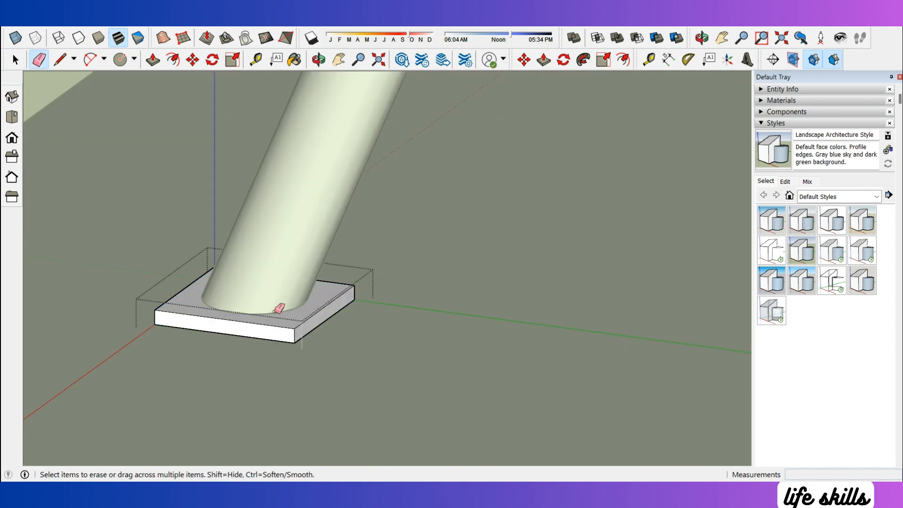
Erase the leftover centre line from the first base plate at the slab's opposite end
key("space")
scroll(198, 244, "down", 5)
middle_click_drag(517, 237, 355, 234)
scroll(555, 243, "up", 5)
mouse_move(554, 243)
middle_mouse_down()
mouse_move(554, 278)
mouse_move(451, 287)
middle_mouse_up()
scroll(492, 294, "up", 4)
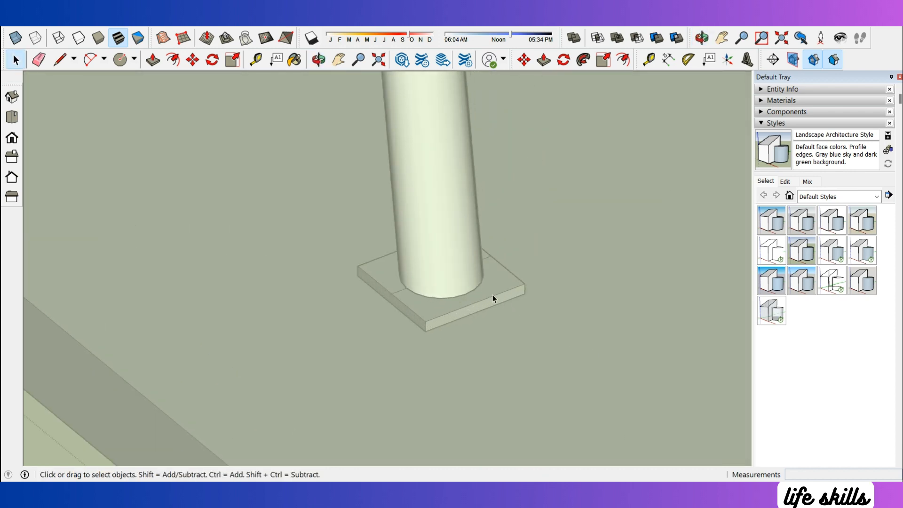
left_click(404, 292)
Open the second base plate at the opposite end and erase its leftover centre line
scroll(207, 329, "down", 5)
key("space")
scroll(413, 273, "up", 5)
double_click(414, 292)
key("e")
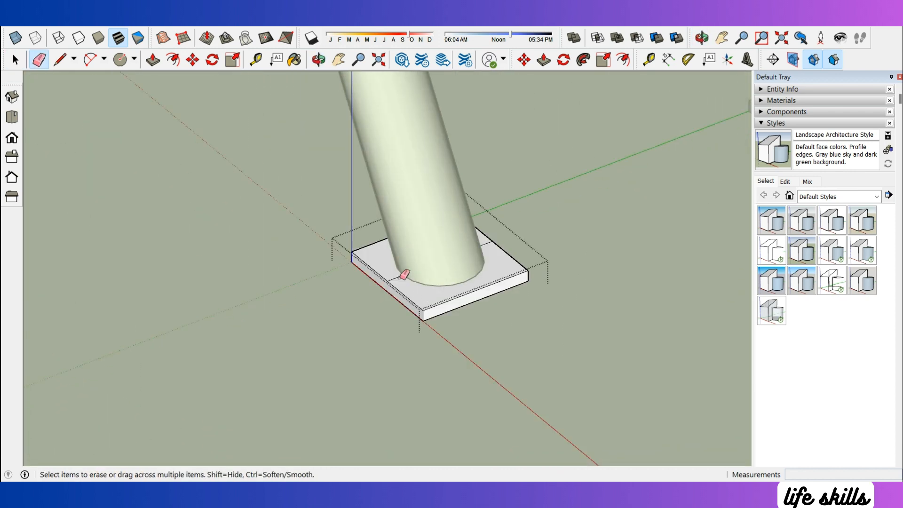
left_click(399, 277)
Open the third base plate at the opposite end and erase the line segments beside its leg
scroll(247, 289, "down", 4)
scroll(446, 230, "up", 4)
key("space")
double_click(381, 294)
key("e")
left_click(344, 255)
scroll(195, 318, "down", 4)
key("space")
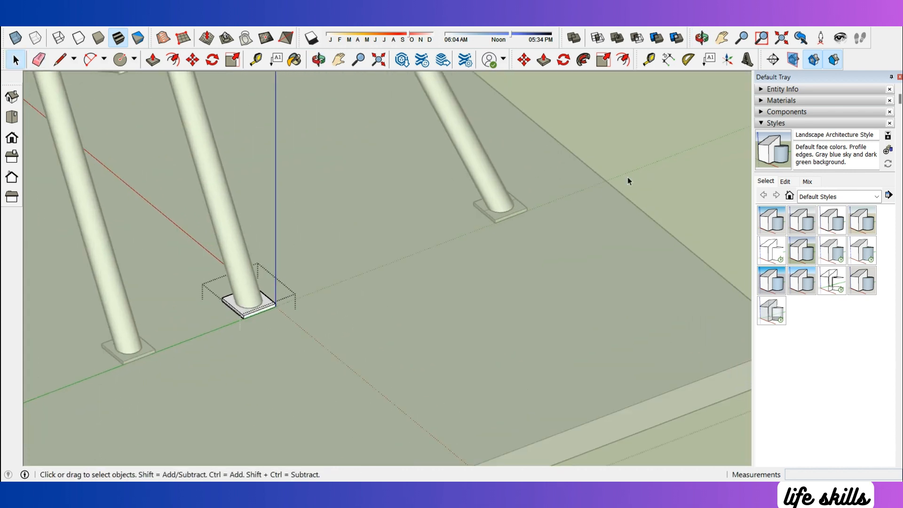
Erase the remaining leftover line beside the leg on the open base plate and leave the plate
scroll(511, 204, "up", 4)
double_click(451, 249)
key("e")
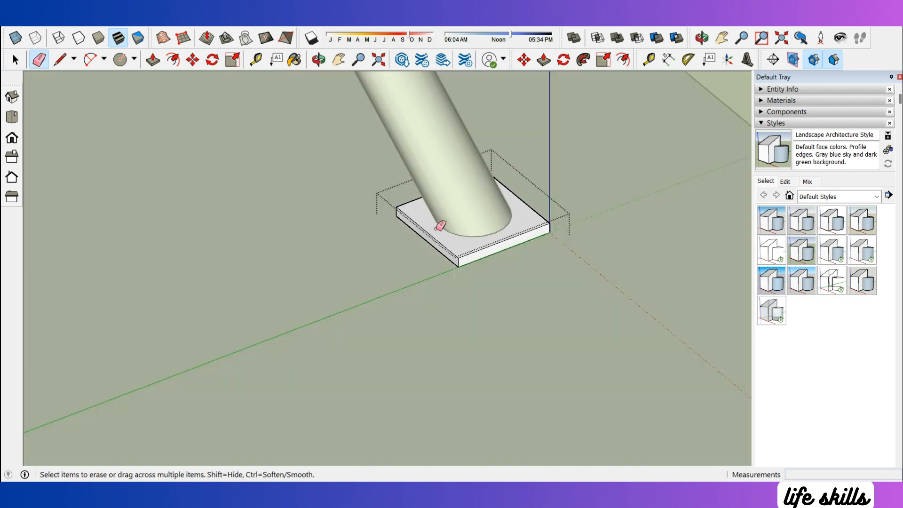
key("space")
scroll(519, 269, "down", 5)
scroll(550, 225, "up", 3)
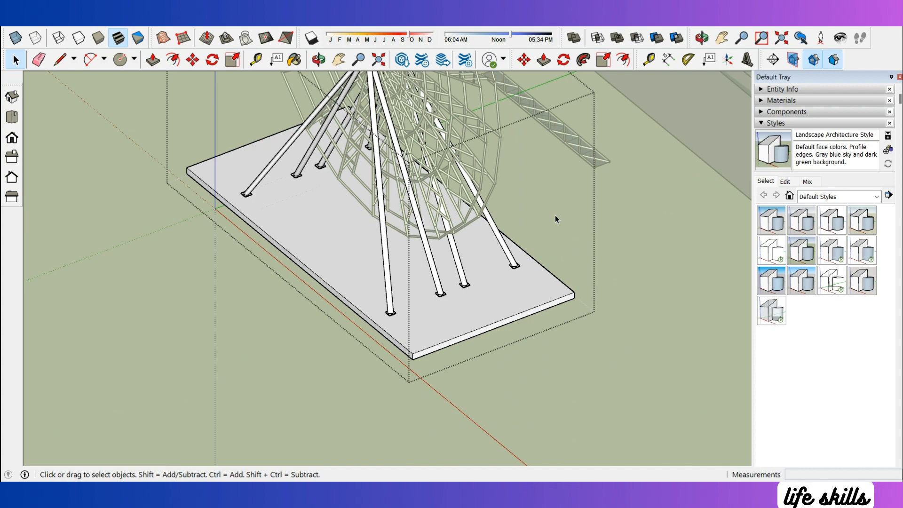
Examine how the wheel's rims and trusses sit between the support legs, selecting the wheel parts to check them
scroll(439, 254, "up", 1)
middle_click_drag(441, 281, 688, 270)
scroll(682, 274, "down", 2)
left_click(689, 270)
scroll(514, 212, "up", 6)
left_click(515, 208)
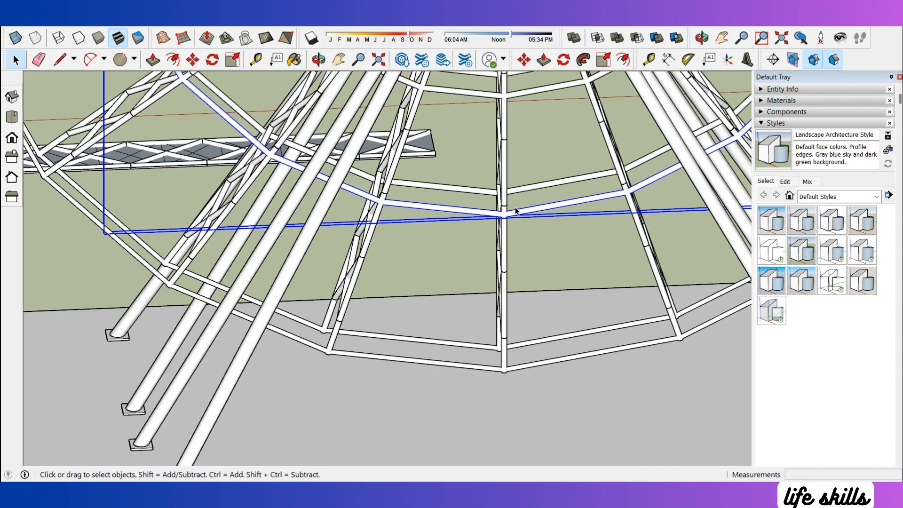
left_click(505, 299)
middle_click_drag(505, 300, 682, 353)
scroll(552, 333, "down", 2)
scroll(673, 311, "up", 2)
left_click(633, 300, "shift")
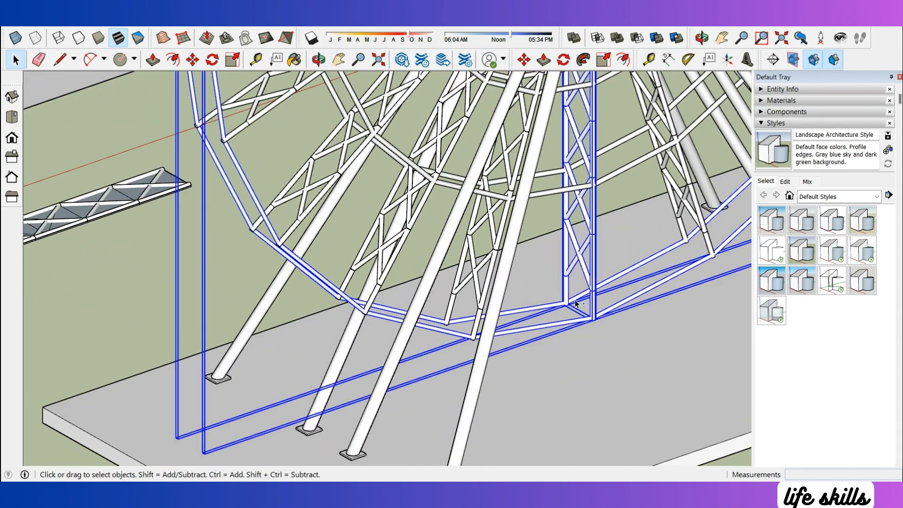
scroll(576, 303, "down", 3)
scroll(461, 264, "down", 5)
middle_click_drag(461, 264, 692, 304)
scroll(668, 301, "down", 2)
left_click(654, 298)
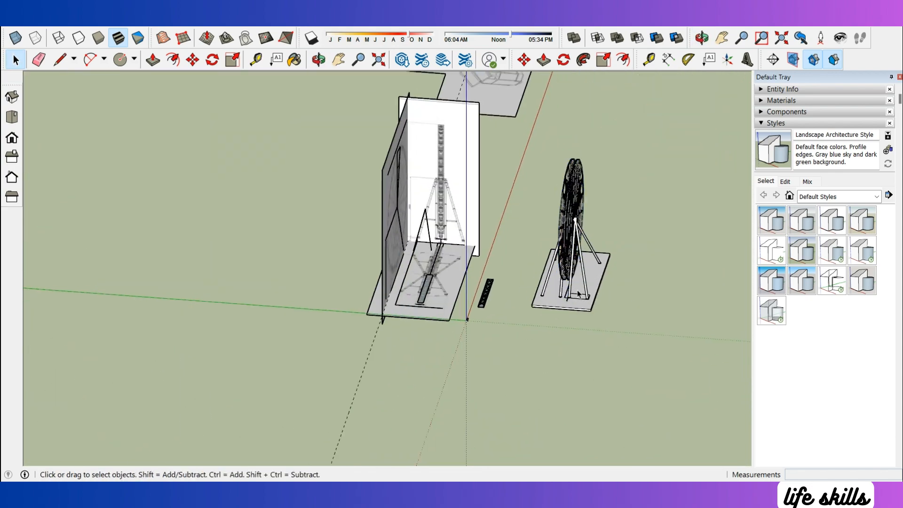
Try to erase the leftover lines lying on the slab's top beside the leg feet
double_click(588, 289)
scroll(583, 296, "up", 5)
key("Escape")
scroll(583, 284, "up", 3)
scroll(582, 285, "down", 4)
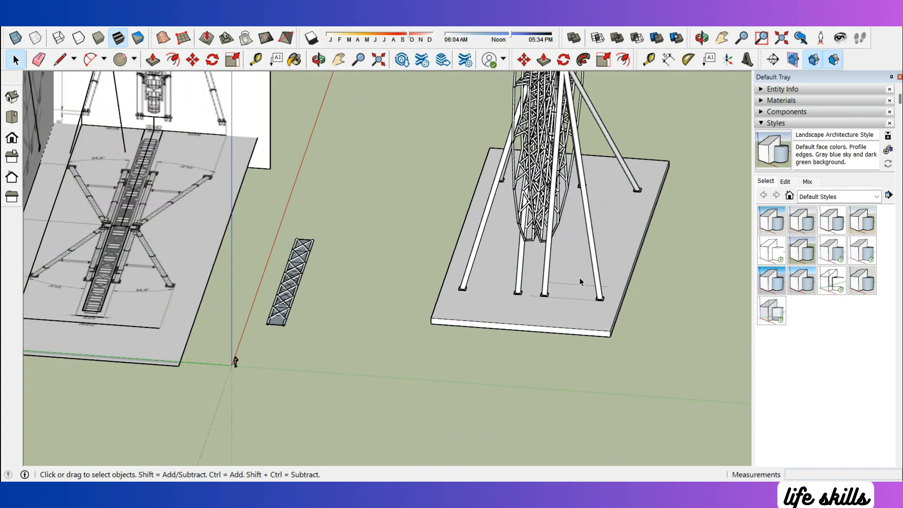
scroll(581, 281, "up", 4)
left_click(583, 281)
key("e")
key("space")
Try to push the slab's underside upward by 922 mm with Push/Pull, and undo it
scroll(570, 305, "down", 4)
mouse_move(570, 306)
middle_mouse_down()
mouse_move(603, 98)
mouse_move(293, 343)
middle_mouse_up()
scroll(381, 375, "up", 4)
double_click(389, 399)
middle_click_drag(381, 375, 545, 369)
double_click(389, 398)
key("p")
left_click(391, 390)
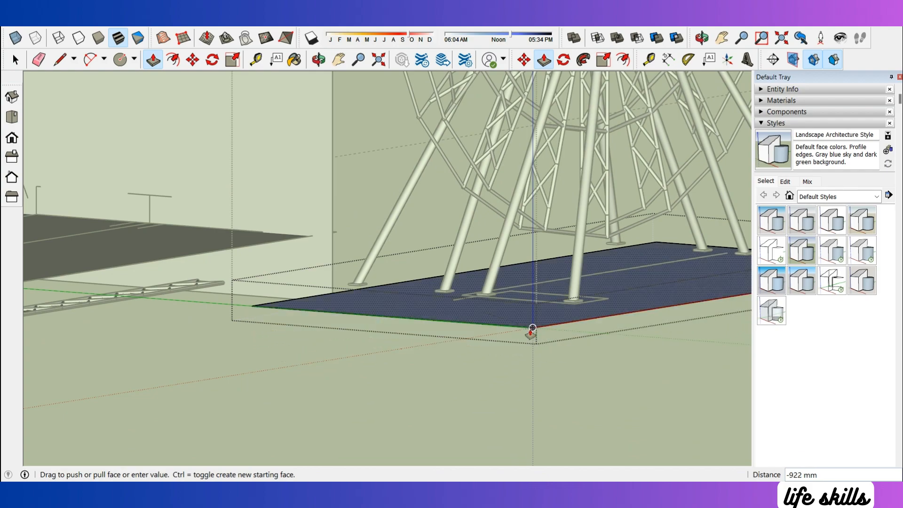
left_click(533, 328)
scroll(571, 322, "up", 1)
middle_click_drag(572, 325, 482, 355)
key("ctrl+z")
Leave the slab group and select the whole support assembly with legs, hub and slab
scroll(449, 318, "down", 2)
middle_click_drag(479, 419, 503, 391)
key("space")
key("Escape")
key("Escape")
left_click(499, 325)
middle_click_drag(499, 326, 496, 356)
key("m")
left_click(496, 355)
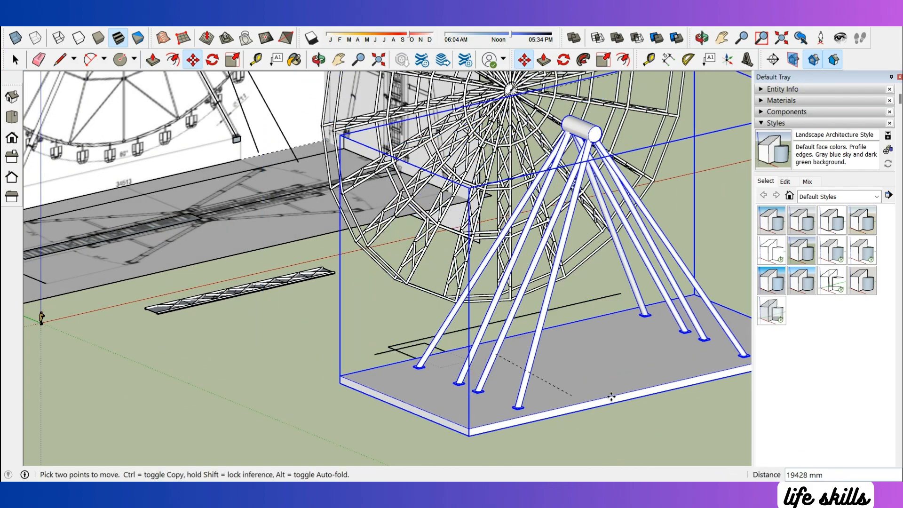
key("Escape")
key("space")
Move the support assembly about 60 m along the red axis, clear of the wheel and the leftover ground lines
scroll(489, 360, "up", 2)
key("m")
left_click(485, 358)
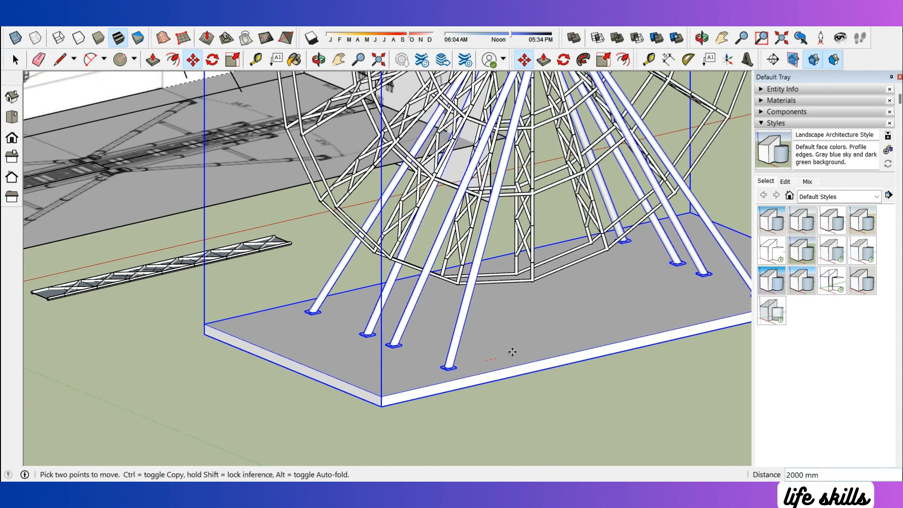
scroll(505, 352, "down", 5)
key("ctrl")
key("ctrl")
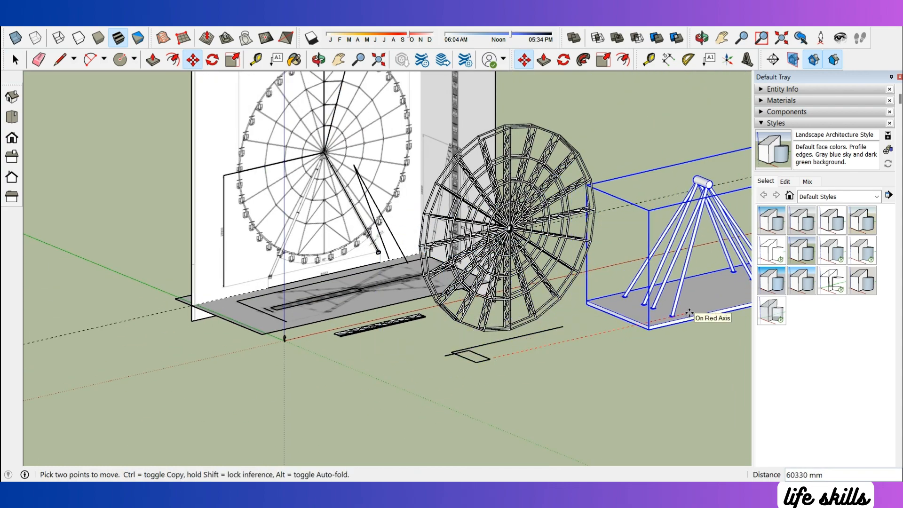
key("Return")
key("space")
Delete the leftover long line and small rectangle lying below the wheel
scroll(561, 354, "up", 3)
left_click(559, 357)
scroll(436, 333, "up", 2)
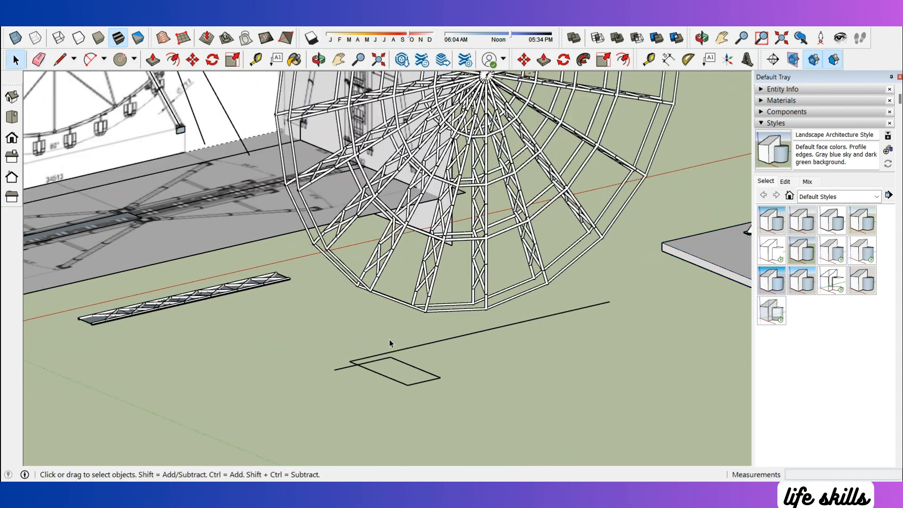
key("space")
mouse_move(334, 330)
middle_mouse_down()
mouse_move(288, 389)
mouse_move(259, 348)
middle_mouse_up()
key("Delete")
scroll(391, 374, "down", 1)
middle_click_drag(447, 359, 348, 294)
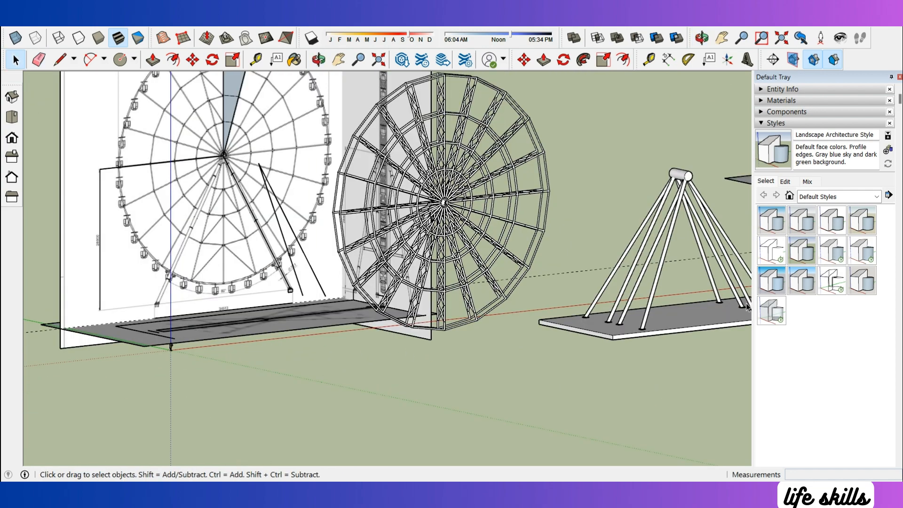
Move the support assembly back along the red axis to its original place with the hub on the wheel's centre
left_click(576, 316)
middle_click_drag(576, 316, 562, 347)
scroll(564, 339, "up", 1)
key("m")
left_click(677, 326)
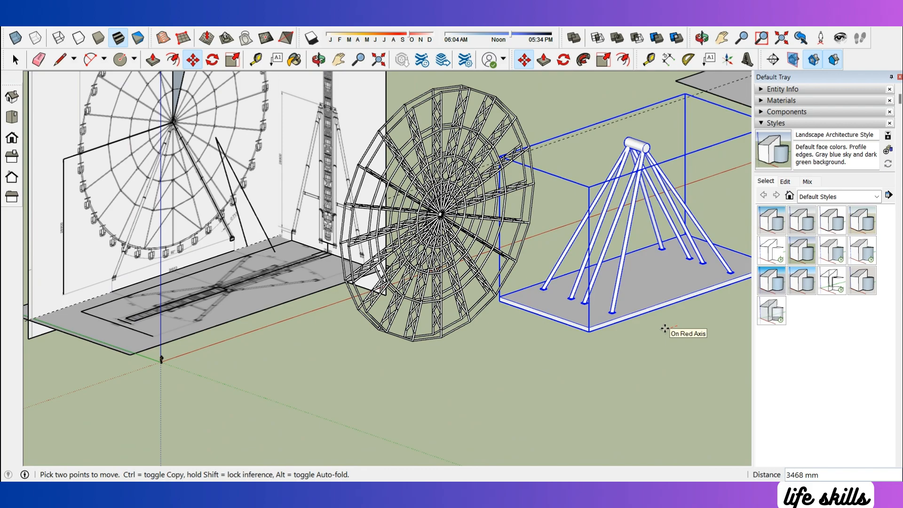
key("Return")
scroll(442, 216, "up", 3)
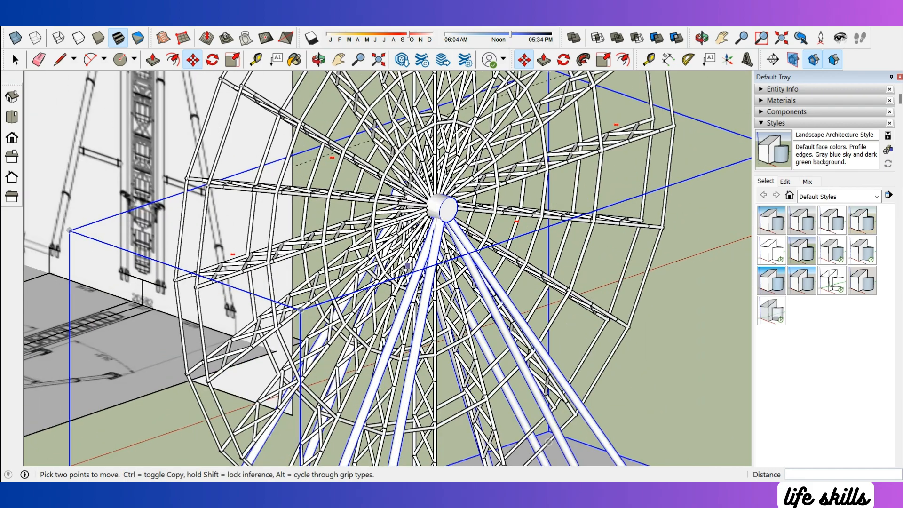
mouse_move(442, 217)
middle_mouse_down()
mouse_move(578, 238)
mouse_move(521, 240)
mouse_move(589, 211)
middle_mouse_up()
key("space")
Select all parts of the wheel without the support assembly and make them one group
scroll(578, 238, "down", 1)
scroll(590, 211, "down", 3)
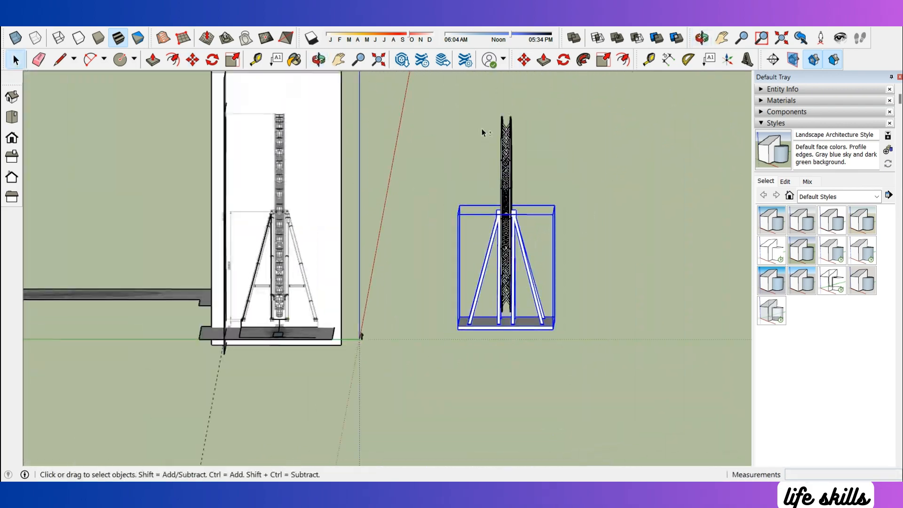
left_click_drag(611, 397, 611, 396, "shift")
middle_click_drag(606, 197, 496, 216)
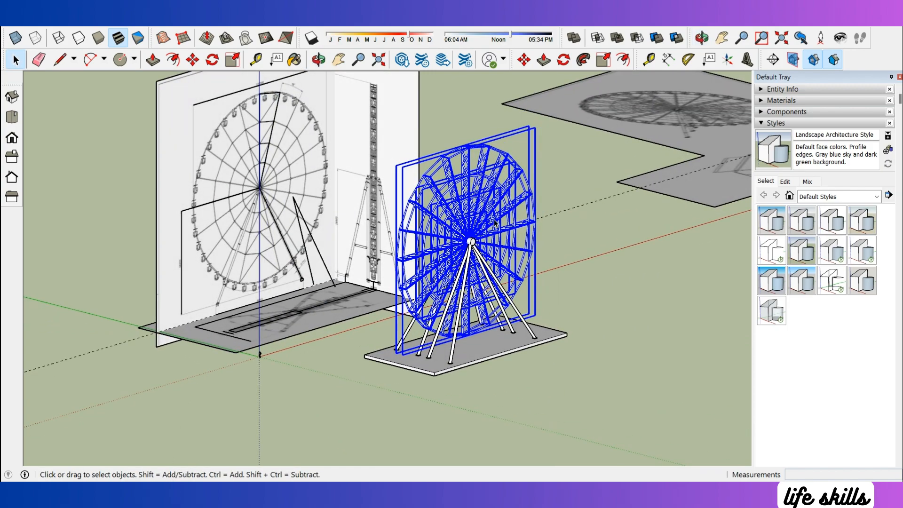
scroll(496, 216, "up", 3)
right_click(508, 219)
left_click(551, 329)
left_click(616, 282)
middle_click_drag(616, 282, 678, 278)
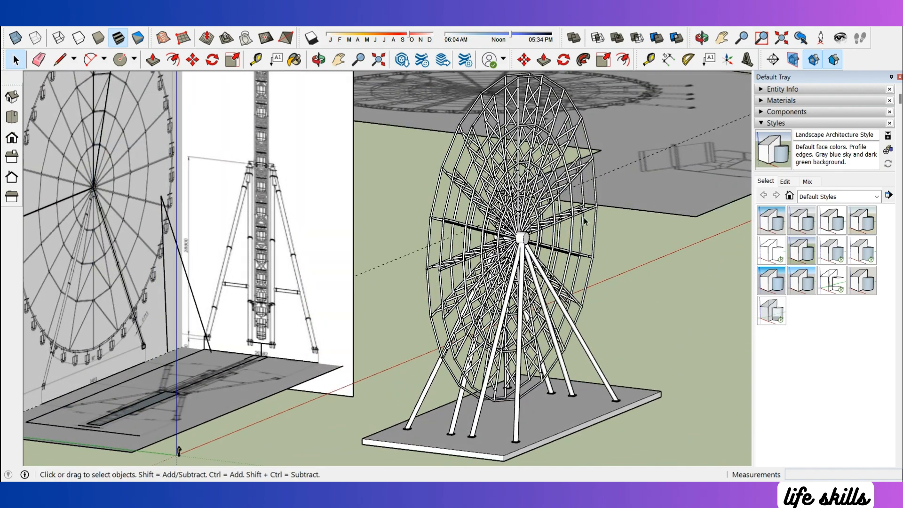
key("m")
left_click(572, 216)
scroll(541, 332, "up", 5)
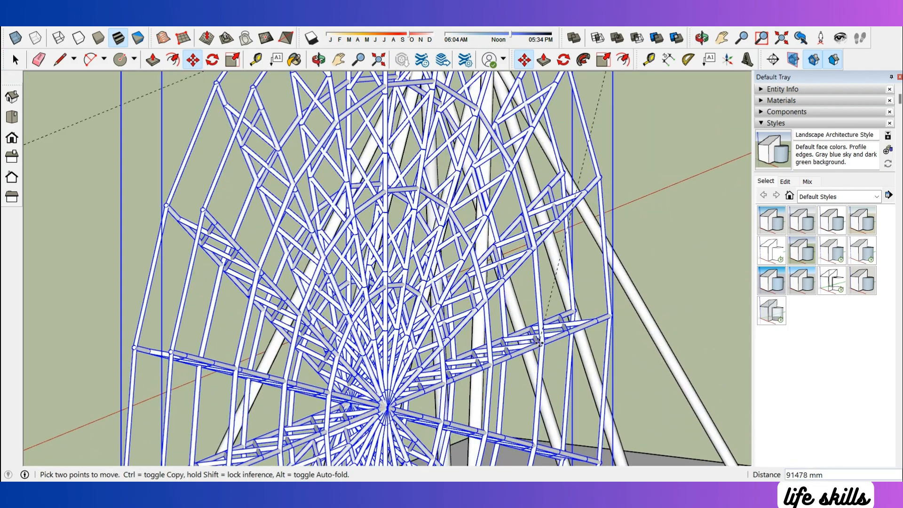
key("Escape")
scroll(537, 338, "down", 4)
key("space")
left_click(649, 236)
middle_click_drag(649, 235, 564, 246)
scroll(633, 259, "down", 2)
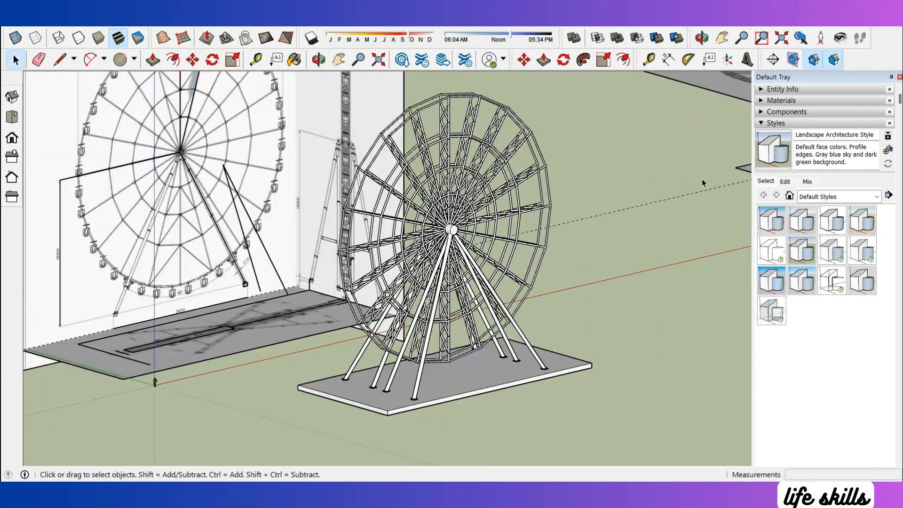
In the standard right view, draw a 580 mm vertical line from the base-plate midpoint to the lowest cabin's underside
scroll(396, 161, "up", 1)
scroll(469, 180, "down", 2)
middle_click_drag(434, 229, 254, 235)
scroll(433, 314, "up", 4)
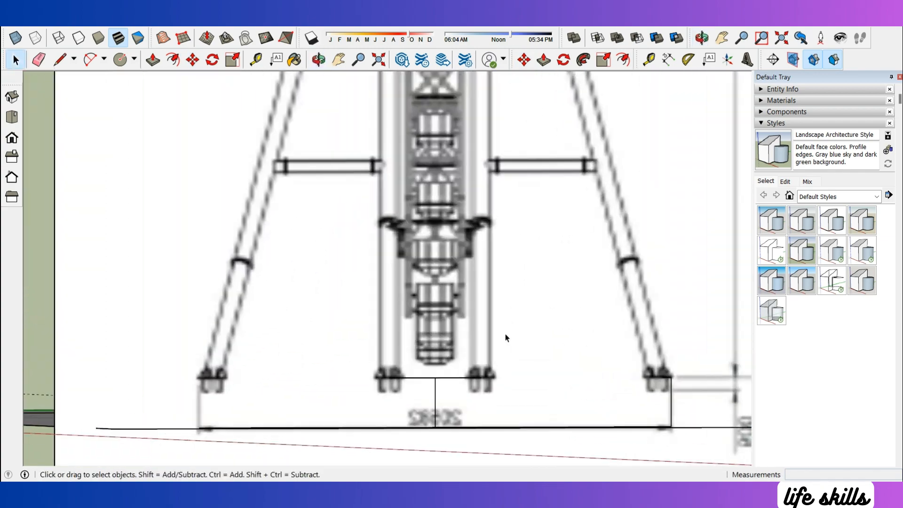
scroll(506, 337, "down", 4)
left_click(9, 139)
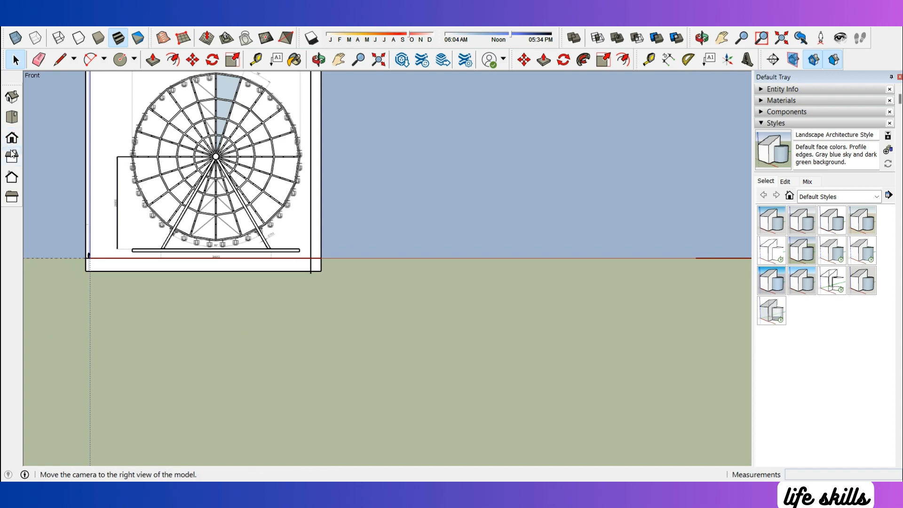
left_click(12, 155)
scroll(409, 340, "up", 10)
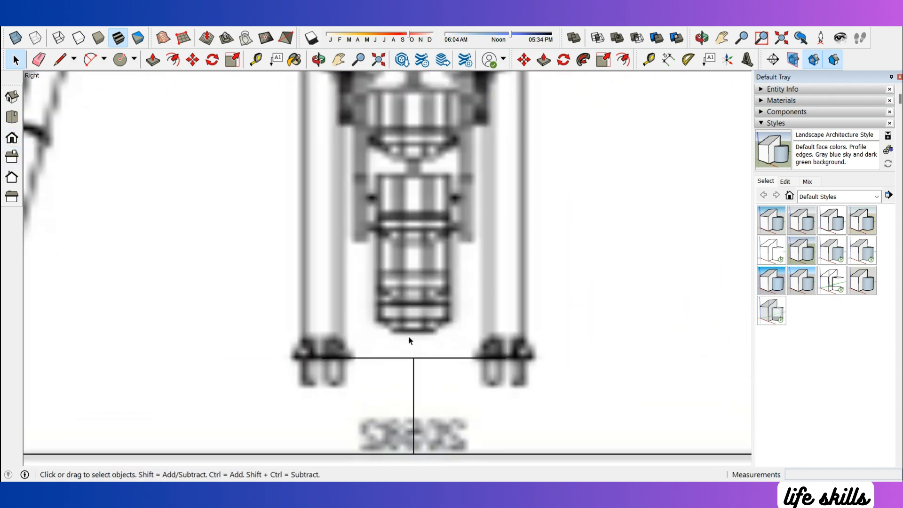
scroll(409, 340, "up", 2)
key("l")
left_click(416, 369)
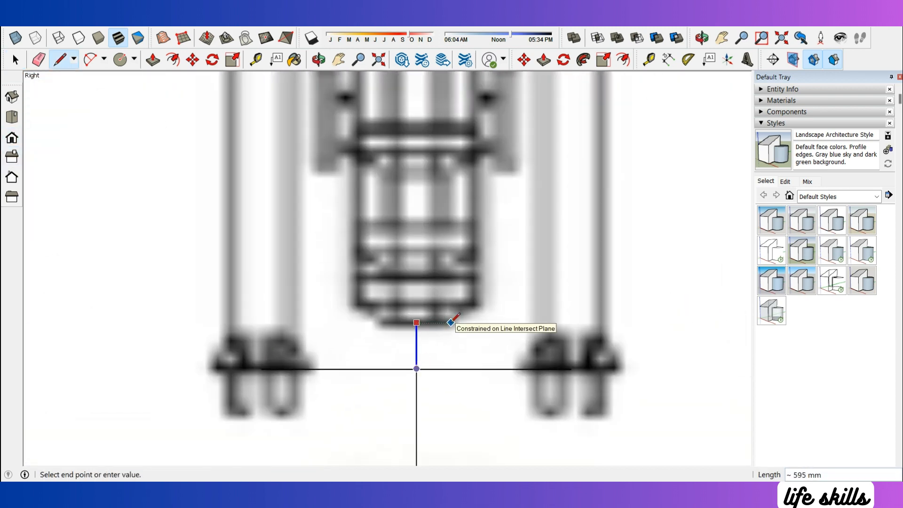
scroll(449, 323, "up", 3)
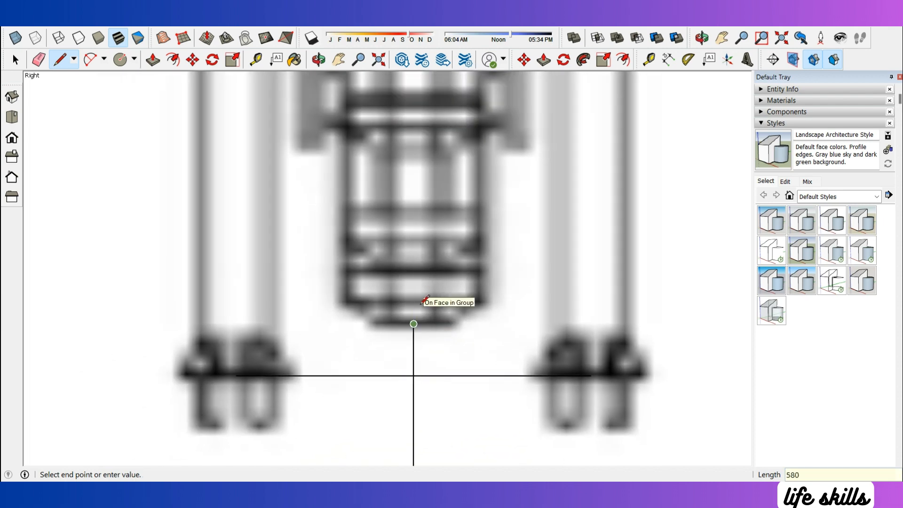
scroll(482, 323, "up", 2)
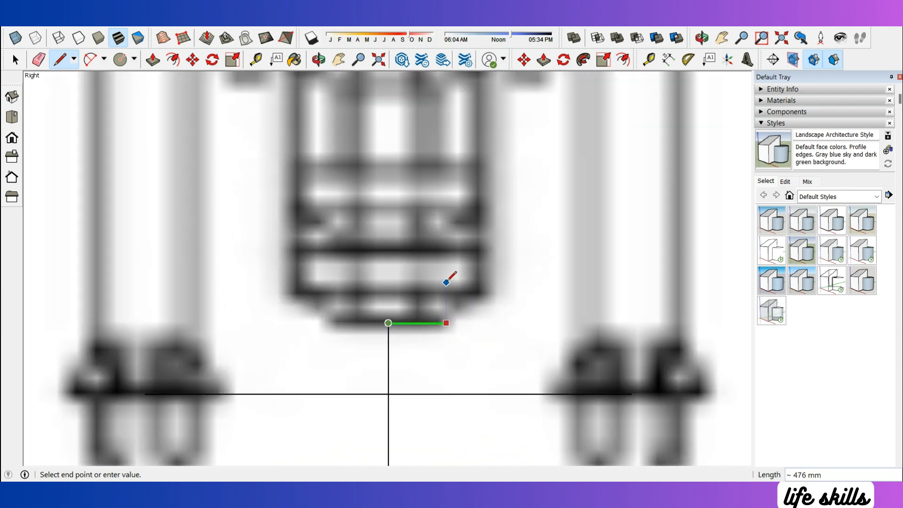
Trace half of the cabin's underside: bottom edge, short vertical, 300 mm horizontal edge and the diagonal across the corner
scroll(448, 285, "up", 3)
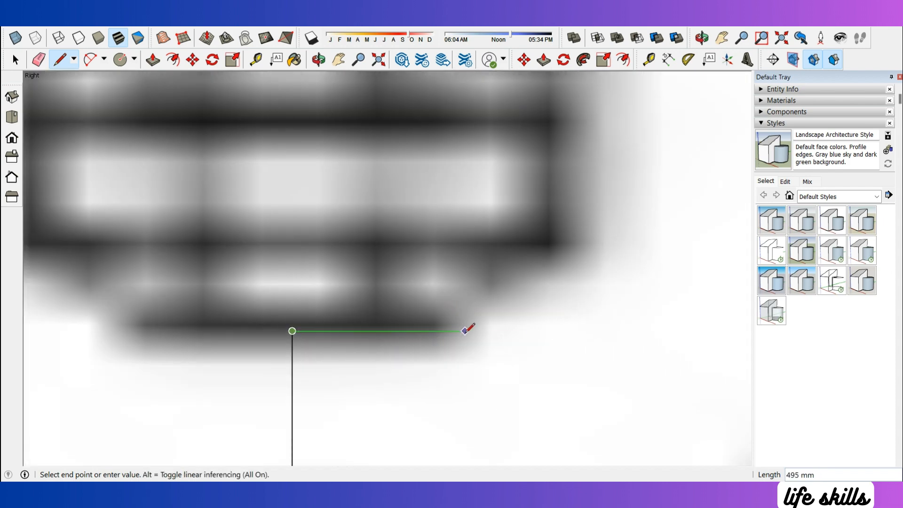
left_click(449, 331)
scroll(465, 332, "down", 1)
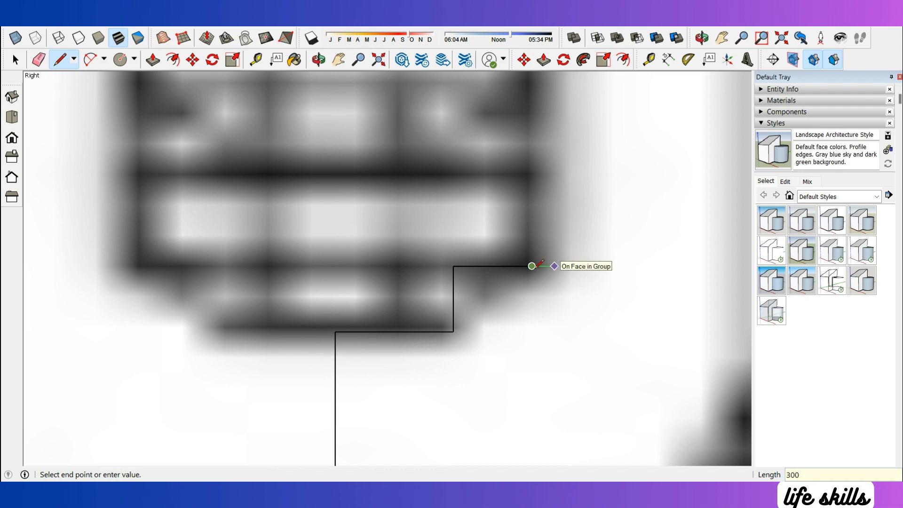
left_click(453, 331)
scroll(578, 334, "down", 2)
left_click(544, 324)
scroll(566, 259, "down", 4)
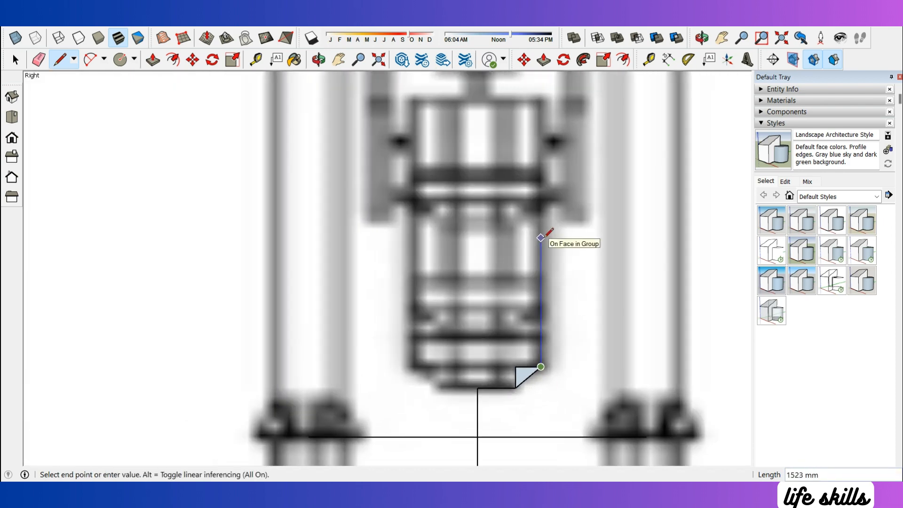
Draw the cabin's vertical side, top edge and centre edge to close the half profile, and erase the corner helper lines
scroll(544, 174, "up", 2)
scroll(528, 283, "down", 3)
scroll(544, 238, "up", 4)
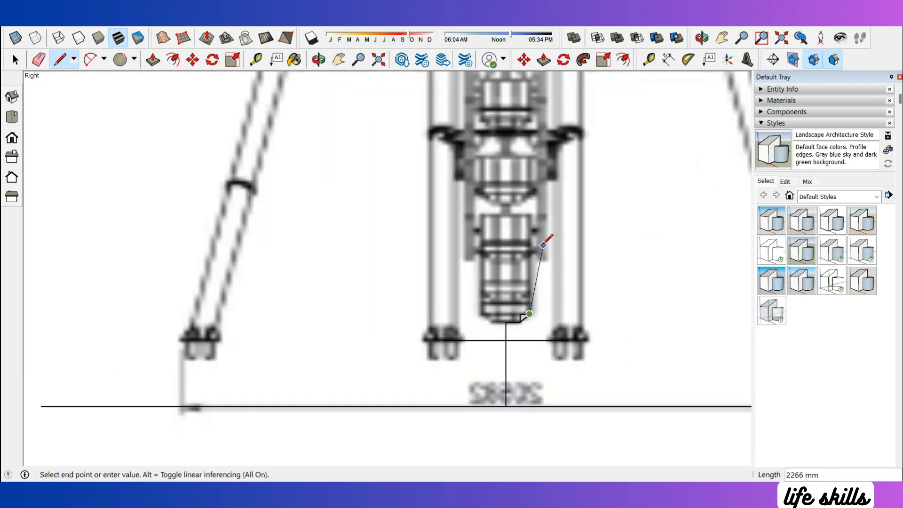
scroll(529, 243, "down", 6)
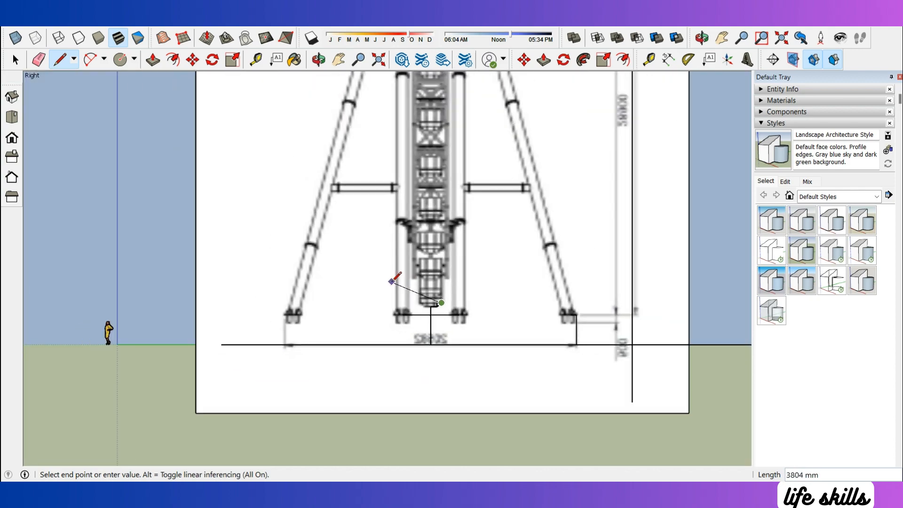
middle_click_drag(480, 314, 435, 264)
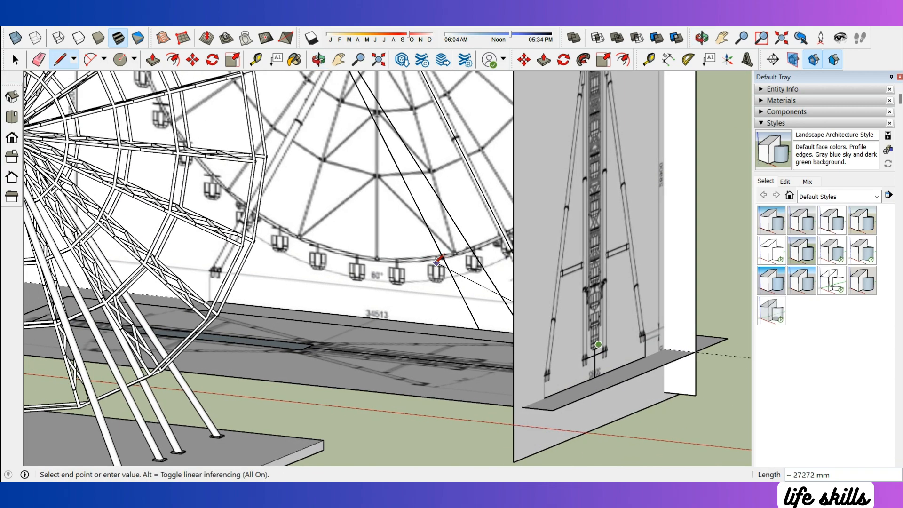
scroll(635, 340, "up", 6)
middle_click_drag(599, 349, 423, 301)
scroll(404, 274, "up", 2)
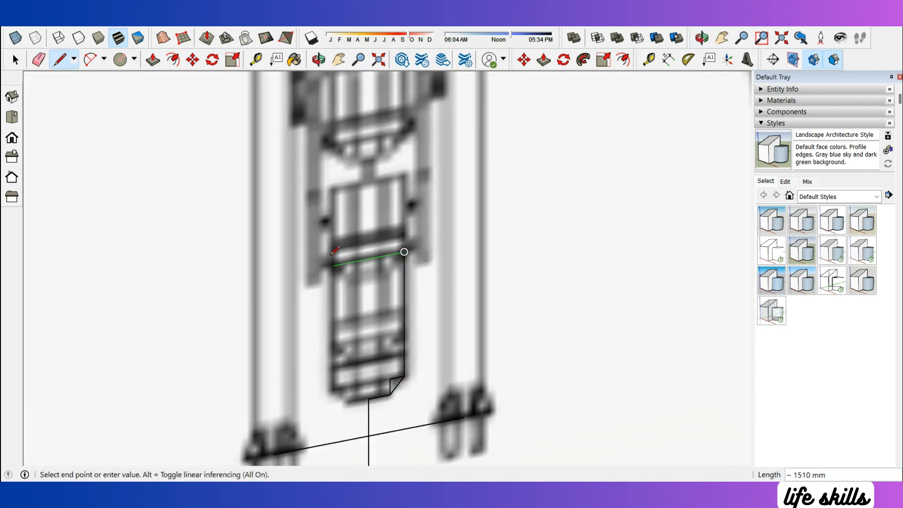
left_click(368, 398)
mouse_move(368, 398)
middle_mouse_down()
mouse_move(359, 377)
mouse_move(367, 363)
middle_mouse_up()
key("e")
key("space")
Rotate a copy of the half profile half a turn about its vertical centre edge to form the cabin's other half
left_click(352, 338)
key("q")
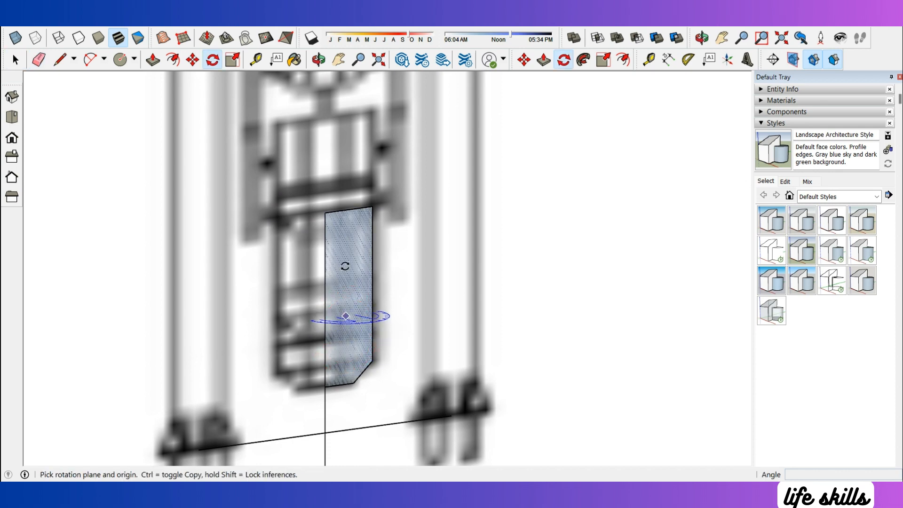
scroll(341, 221, "up", 1)
left_click(323, 212)
left_click(309, 215)
key("ctrl")
left_click(269, 219)
key("space")
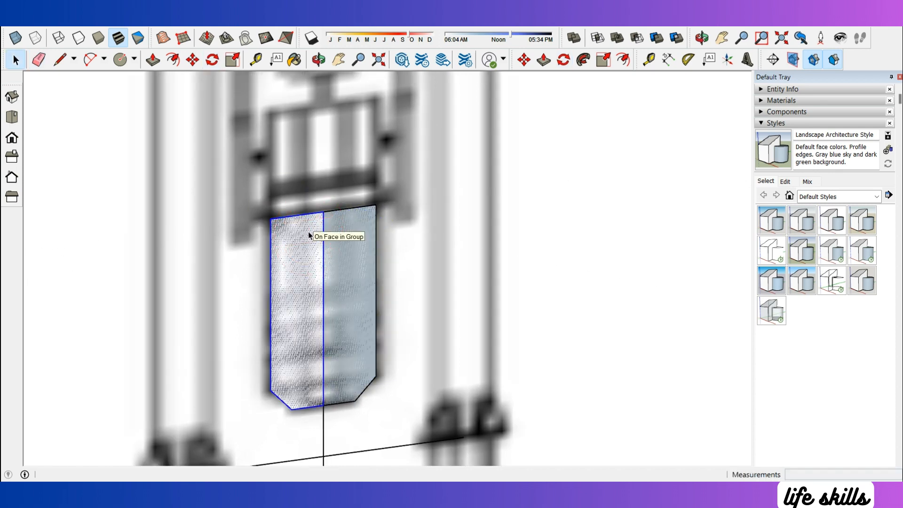
Delete the edge dividing the two halves and extrude the joined cabin profile into a block with Push/Pull
left_click(322, 240)
key("Delete")
key("p")
left_click(317, 244)
left_click(339, 260)
Erase the stray vertical line below the extruded cabin block and make the block a group
key("space")
triple_click(340, 260)
right_click(340, 259)
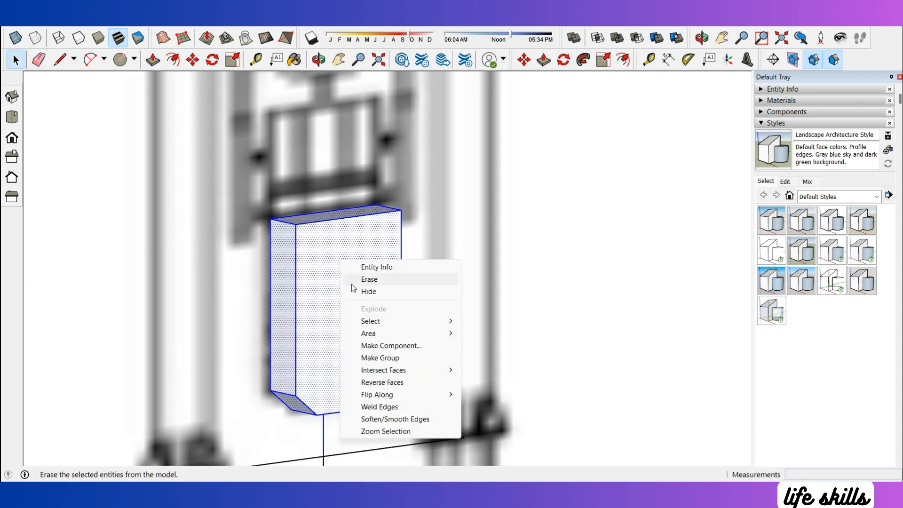
left_click(330, 258)
scroll(330, 258, "down", 3)
key("e")
left_click(324, 380)
key("space")
triple_click(339, 301)
right_click(340, 304)
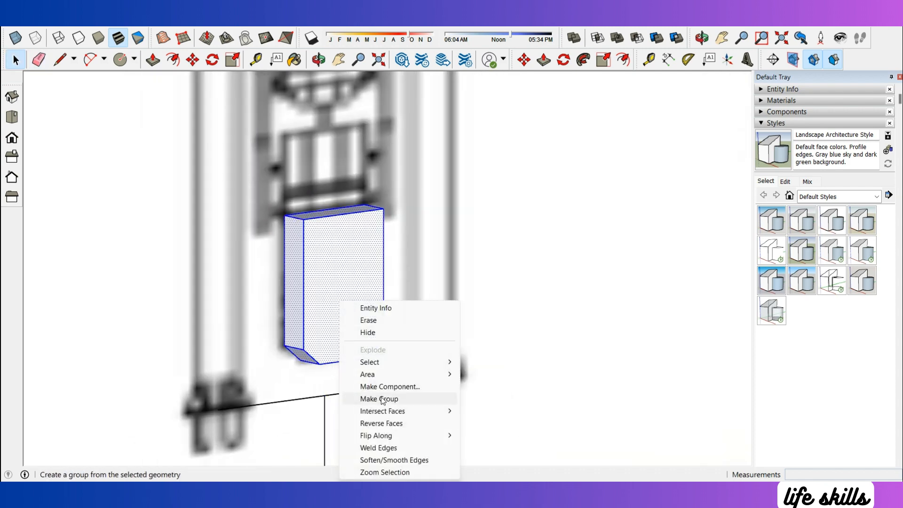
left_click(373, 342)
Copy the cabin block from the side-elevation drawing to the lower middle of the front-elevation drawing
key("m")
scroll(324, 212, "up", 1)
left_click(326, 208)
scroll(426, 240, "down", 5)
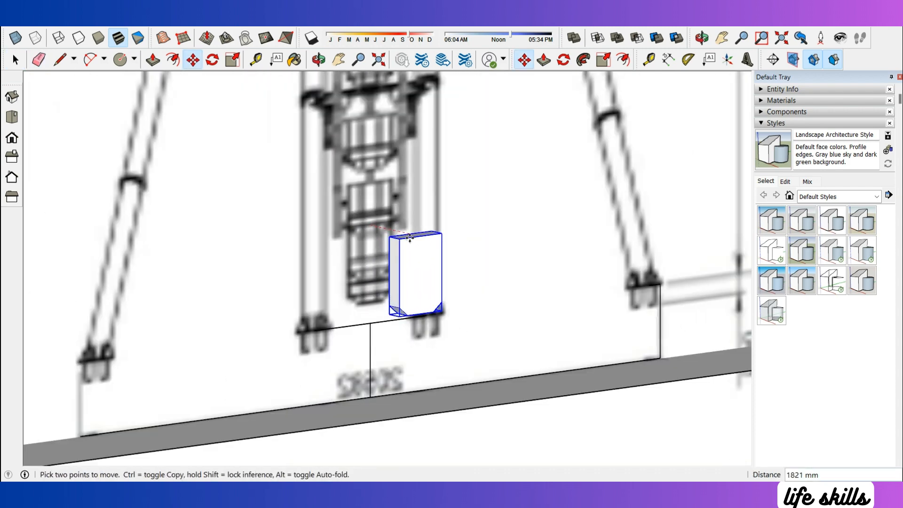
scroll(464, 238, "down", 1)
key("ctrl")
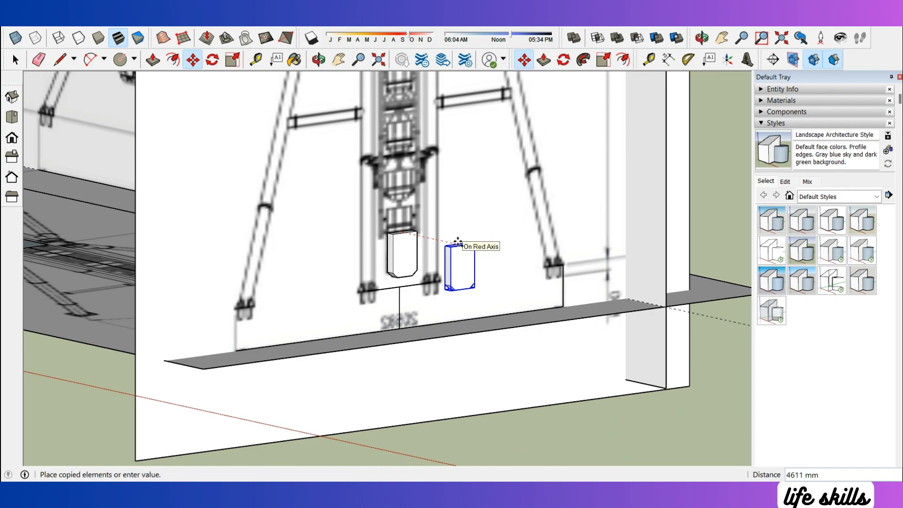
scroll(543, 289, "down", 3)
middle_click_drag(544, 288, 564, 239)
scroll(227, 180, "up", 4)
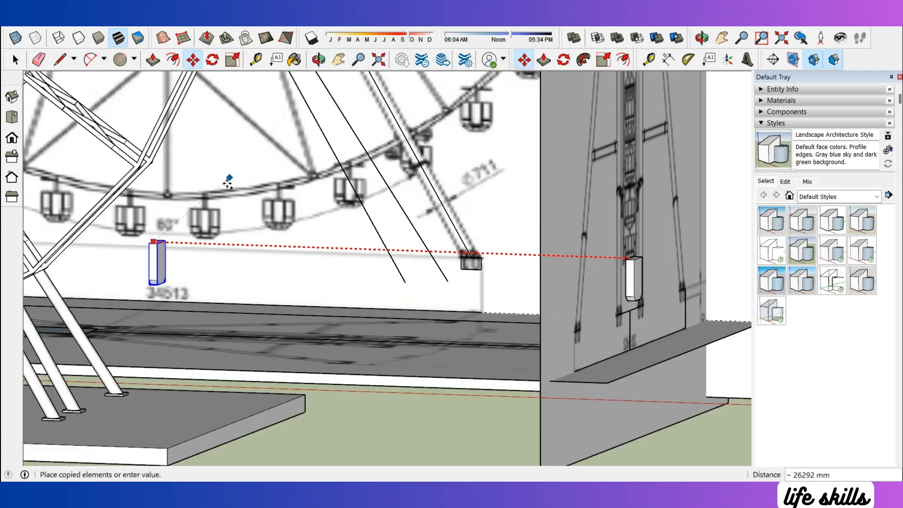
scroll(336, 239, "down", 5)
scroll(357, 250, "down", 2)
mouse_move(357, 250)
middle_mouse_down()
mouse_move(403, 186)
mouse_move(470, 226)
mouse_move(477, 254)
middle_mouse_up()
Select the Ferris wheel's support assembly and grouped wheel and move them together clear of the reference drawings
key("space")
scroll(260, 135, "down", 3)
left_click(475, 310)
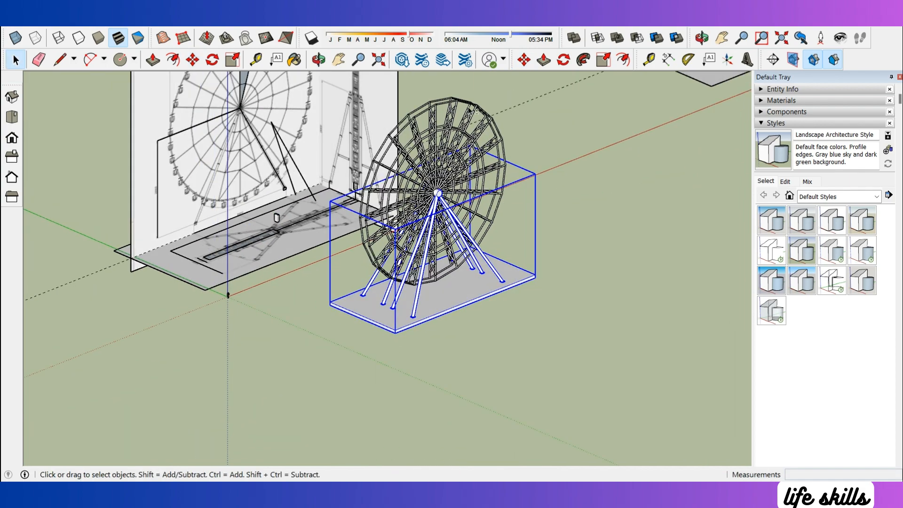
left_click(442, 155, "shift")
middle_click_drag(532, 334, 590, 341)
scroll(589, 341, "down", 2)
key("m")
left_click(589, 342)
left_click(272, 285)
key("space")
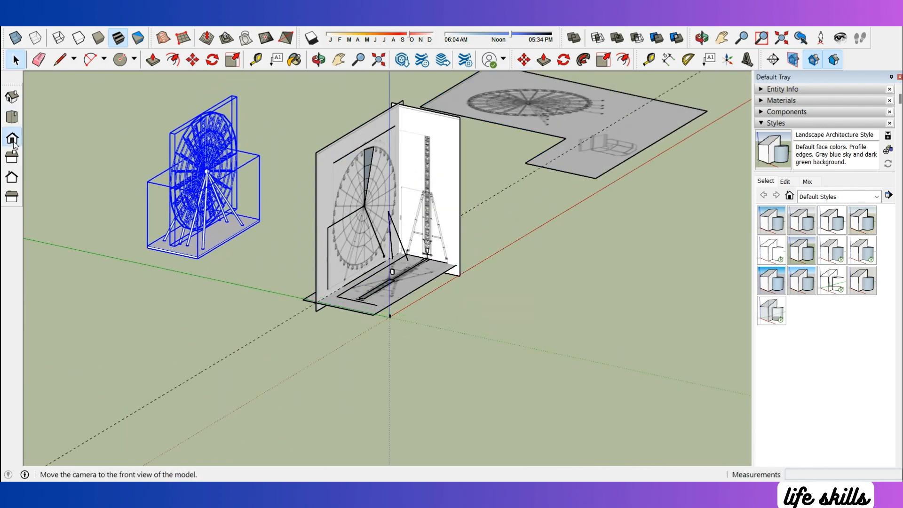
Compare the copied cabin block with the cabins in the front-elevation drawing, seen from the front
left_click(12, 138)
middle_click_drag(111, 312, 366, 346, "shift")
scroll(399, 435, "up", 5)
scroll(399, 435, "up", 5)
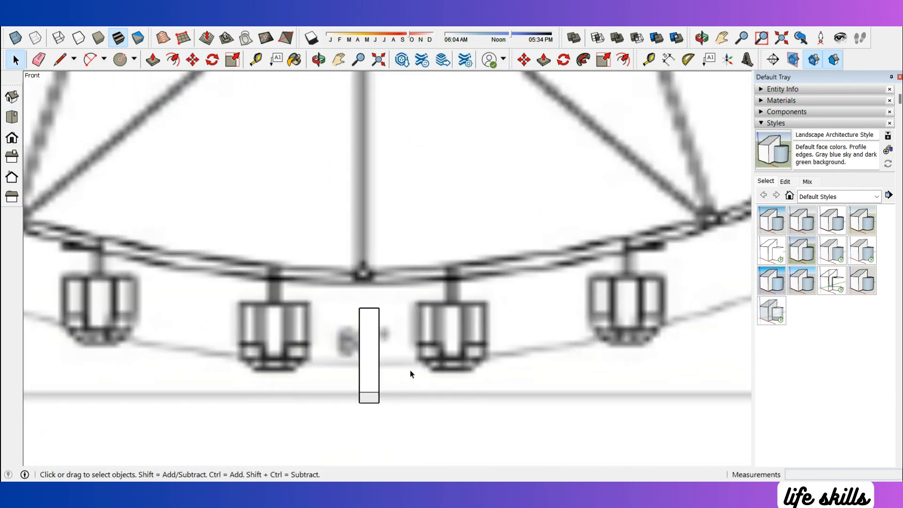
scroll(381, 376, "down", 4)
scroll(394, 346, "up", 2)
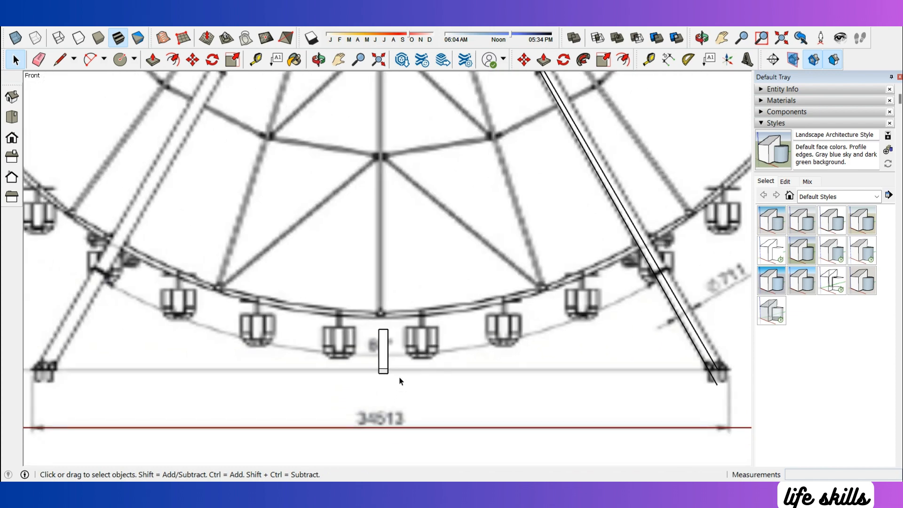
scroll(400, 381, "down", 3)
scroll(510, 388, "up", 3)
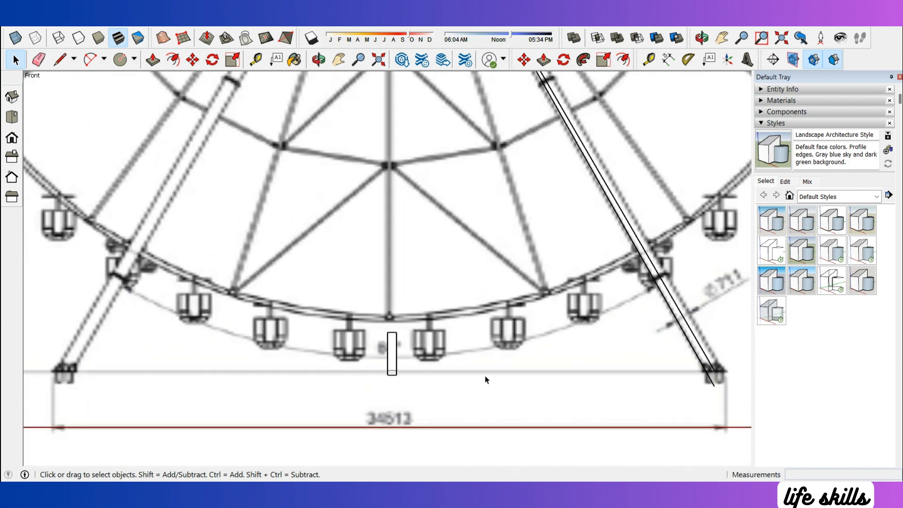
scroll(513, 362, "down", 4)
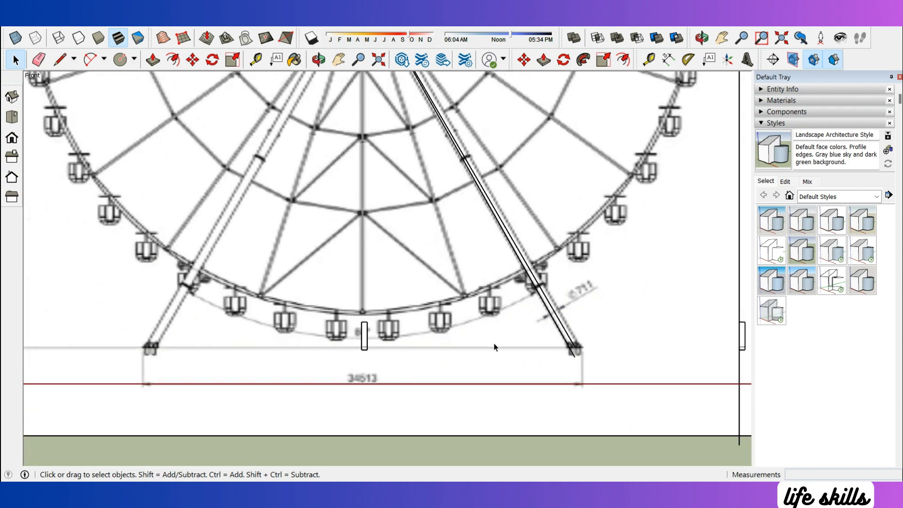
Explode the copied block's group in the front view so its faces can be moved individually
middle_click_drag(493, 347, 550, 359)
left_click(12, 137)
scroll(432, 225, "up", 5)
scroll(423, 272, "down", 6)
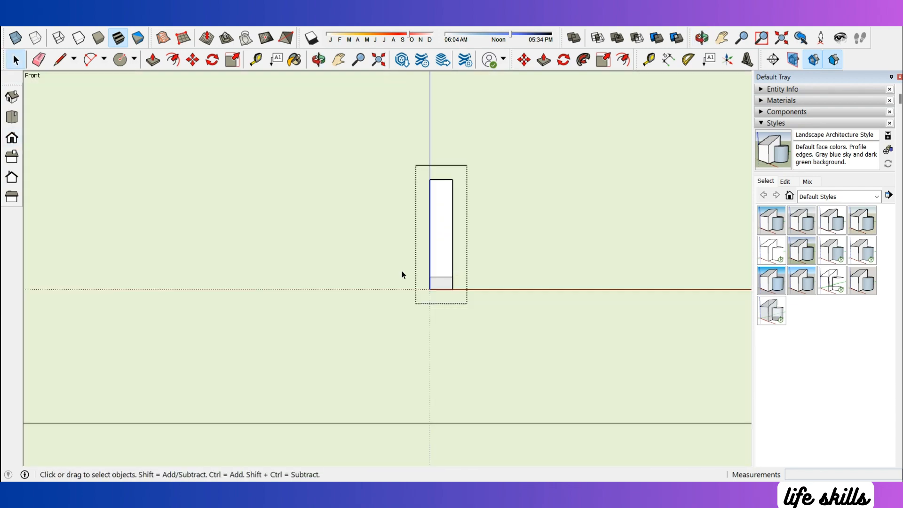
scroll(475, 326, "up", 7)
right_click(460, 288)
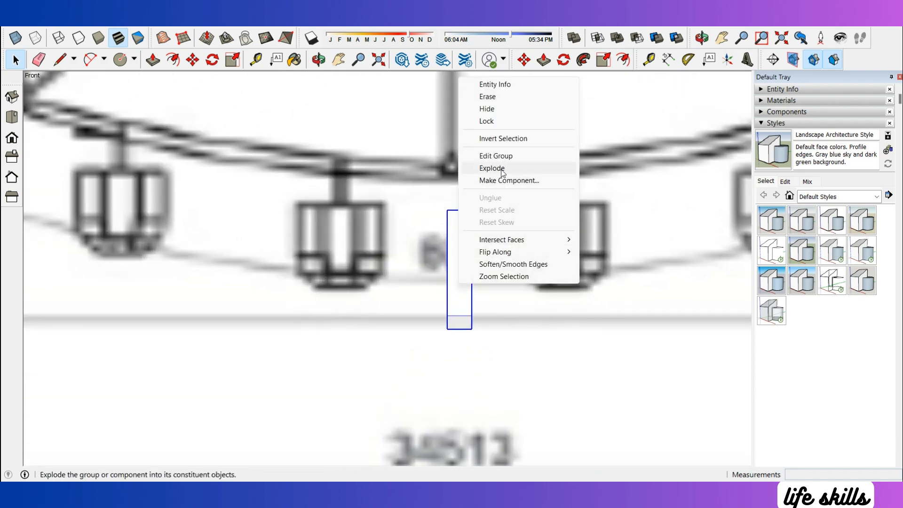
left_click(433, 303)
scroll(486, 338, "up", 3)
key("m")
left_click(462, 328)
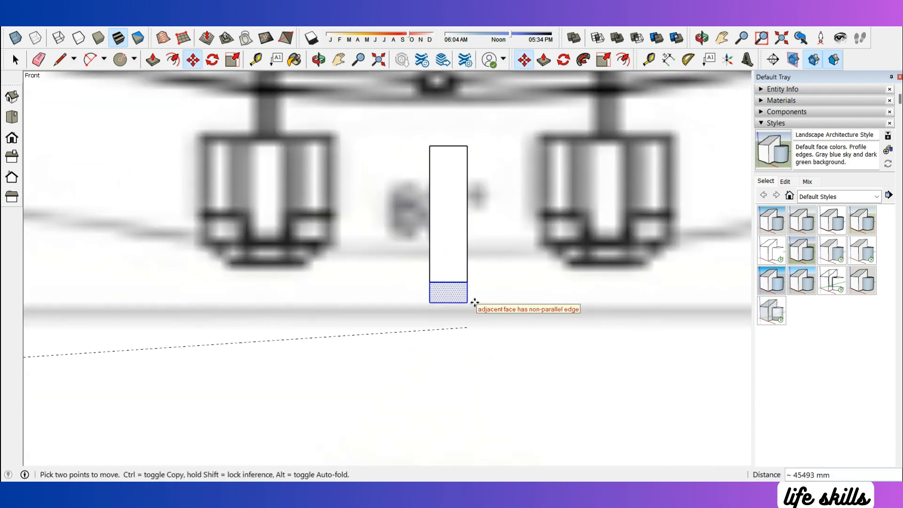
scroll(470, 352, "down", 7)
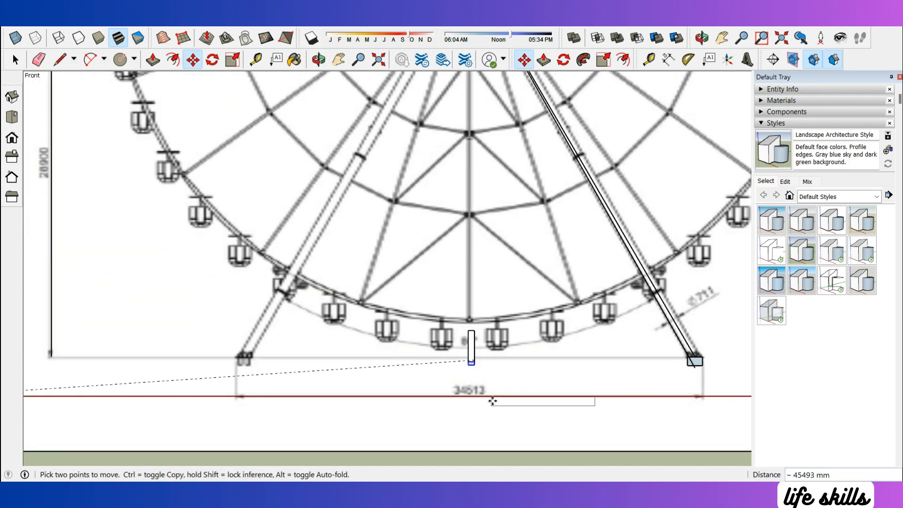
key("space")
Move the block's selected bottom faces up to the level of the cabin undersides in the front elevation
scroll(499, 372, "up", 10)
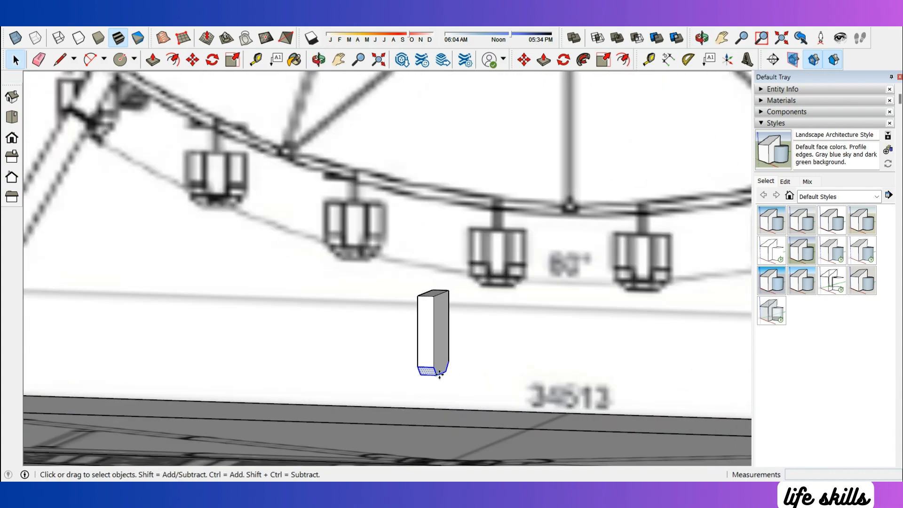
key("m")
left_click(433, 367)
left_click(12, 137)
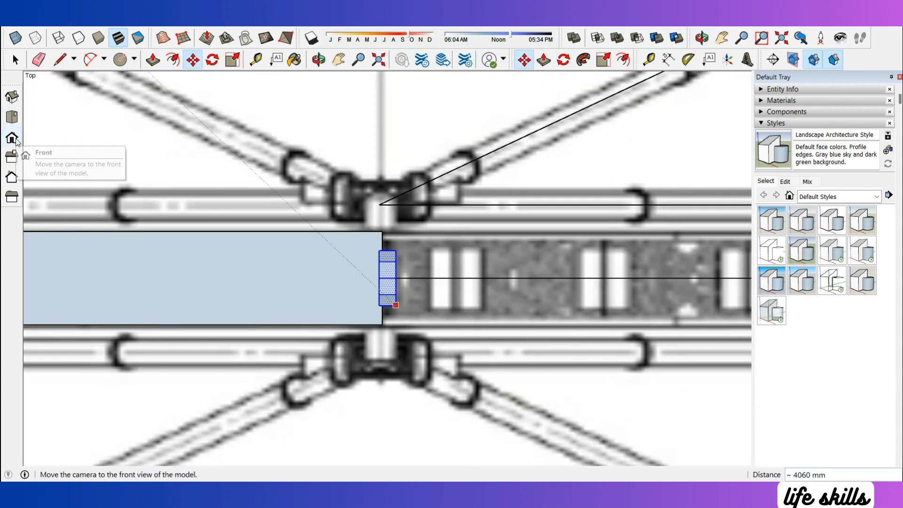
scroll(382, 230, "down", 8)
scroll(433, 381, "up", 9)
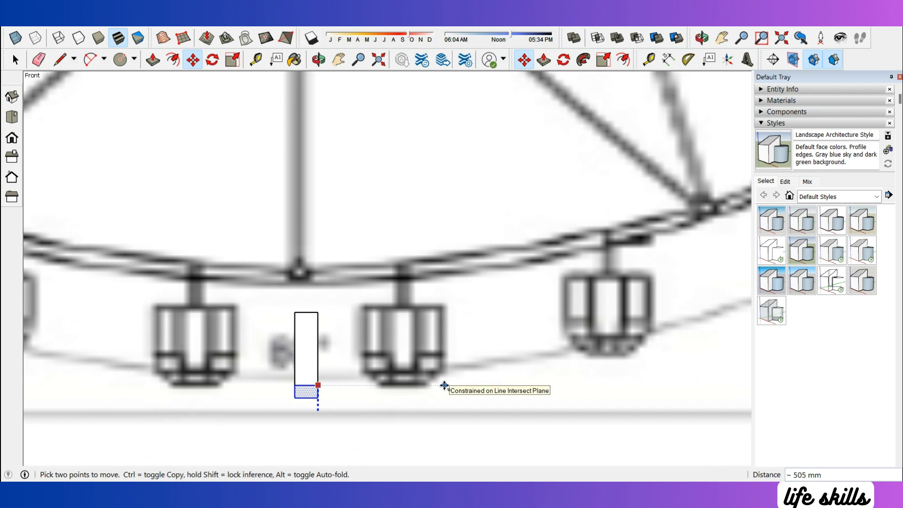
left_click(453, 372)
scroll(472, 368, "down", 2)
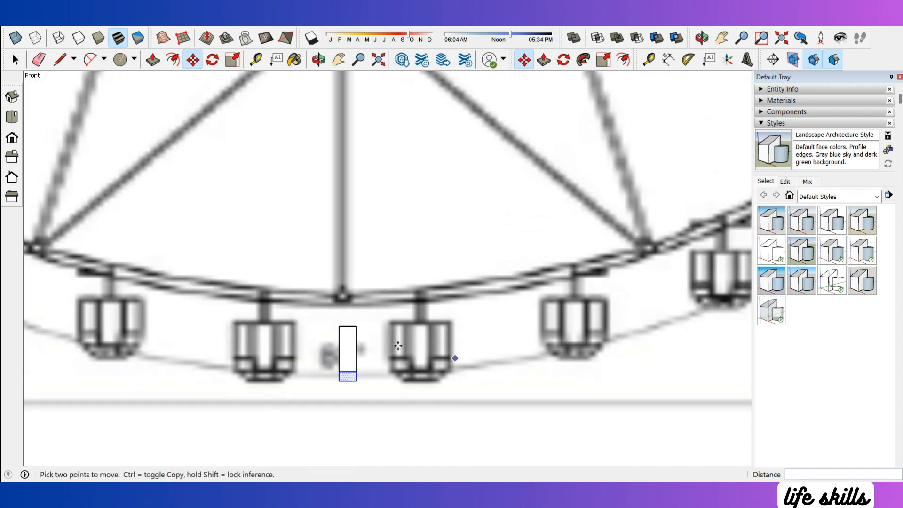
Select the block's top face and move it vertically to the level of the cabin tops in the front elevation
scroll(346, 333, "up", 3)
key("space")
left_click_drag(319, 312, 369, 328)
key("m")
left_click(425, 353)
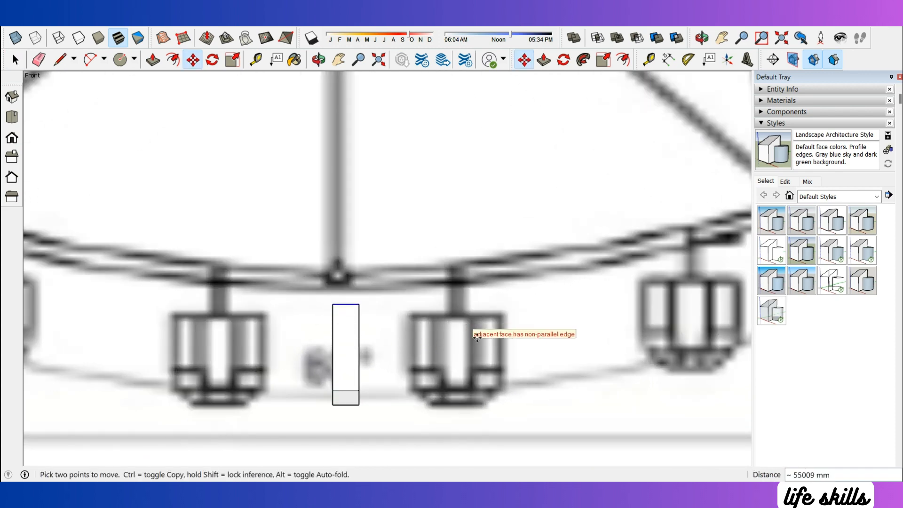
scroll(484, 314, "up", 2)
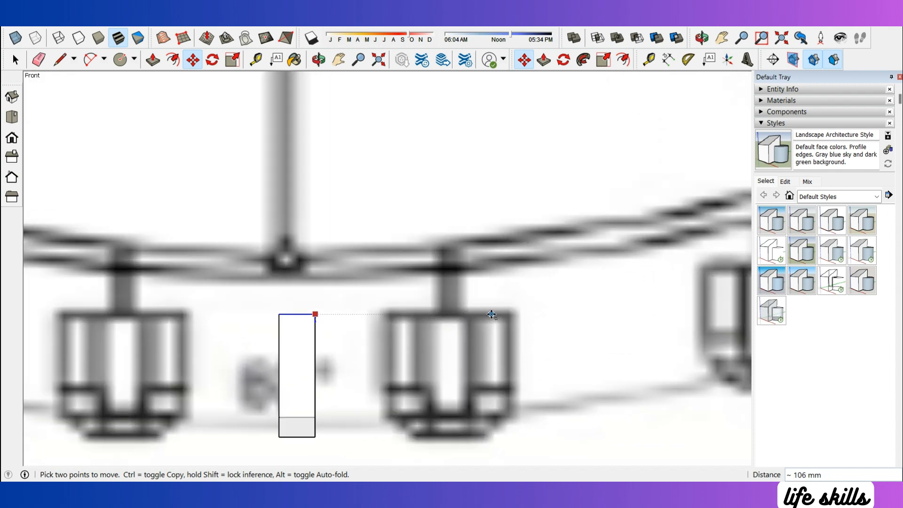
left_click(518, 313)
scroll(497, 324, "down", 3)
scroll(471, 339, "up", 2)
key("l")
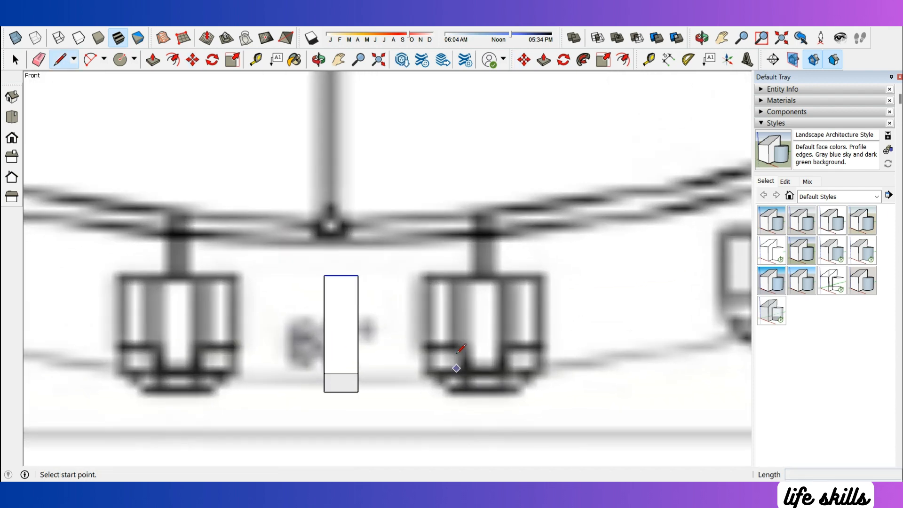
left_click(398, 275)
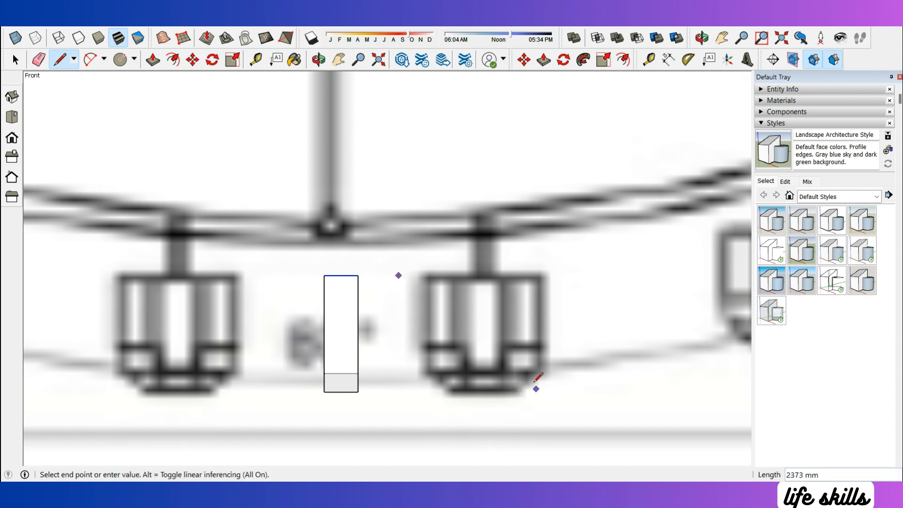
key("Escape")
scroll(534, 382, "down", 2)
scroll(405, 393, "up", 2)
left_click(409, 386)
key("space")
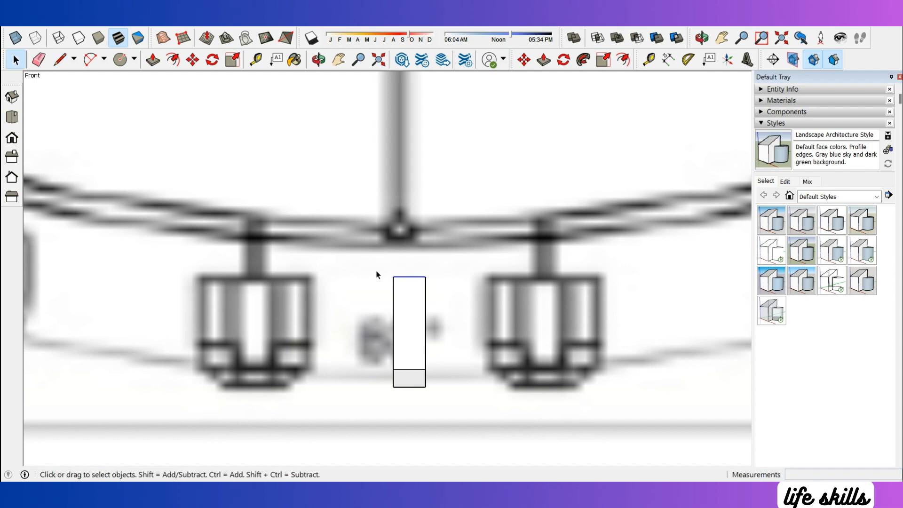
Move the block's selected top face by a distance of 5 mm
key("m")
left_click(468, 318)
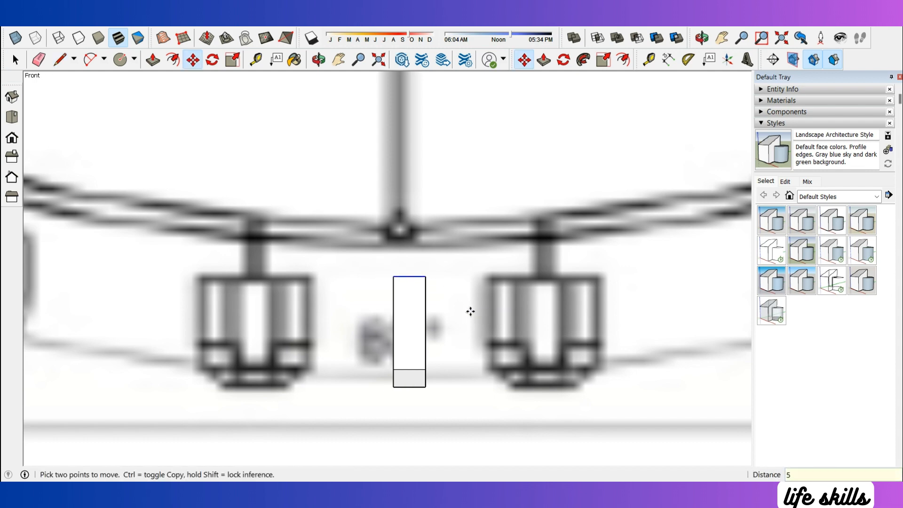
key("Return")
key("space")
Measure the block's height with lines between the top and bottom edge midpoints on its narrow and broad sides
scroll(426, 346, "up", 1)
key("l")
left_click(407, 269)
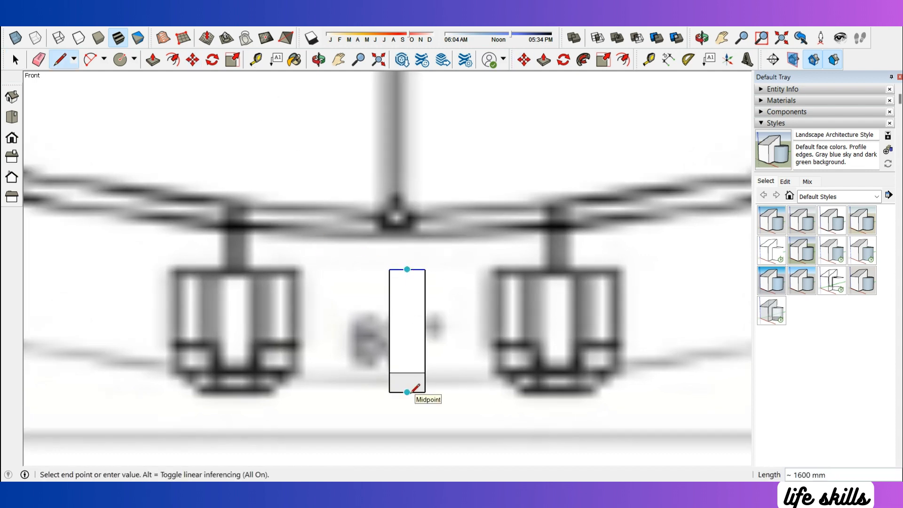
left_click(407, 392)
middle_click_drag(454, 377, 425, 266)
left_click(423, 269)
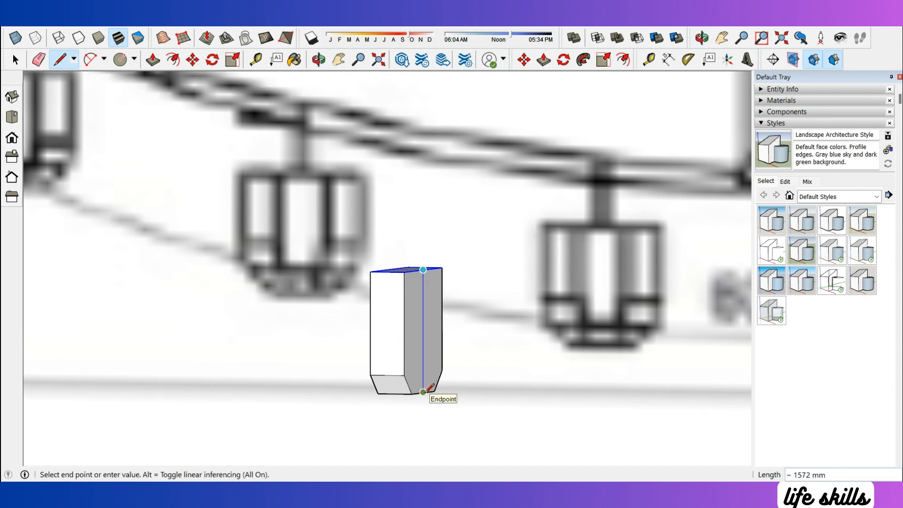
left_click(423, 391)
key("m")
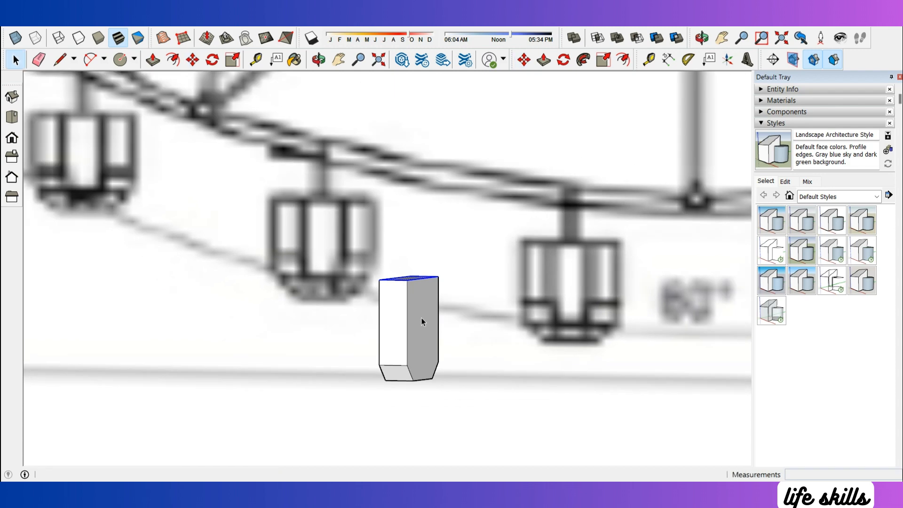
Move the whole block horizontally in the front view and centre it on the drawn cabin beside the wheel's lowest point
middle_click_drag(421, 322, 475, 312)
left_click(12, 137)
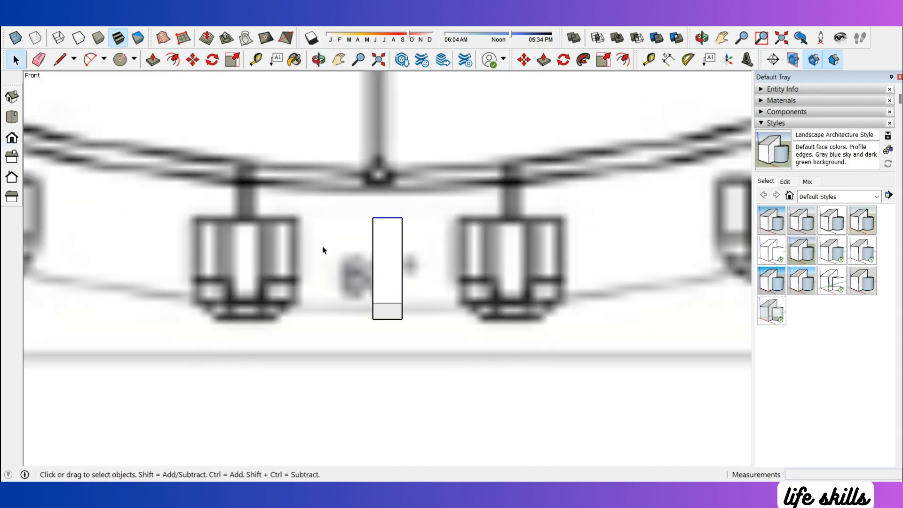
key("m")
left_click(384, 349)
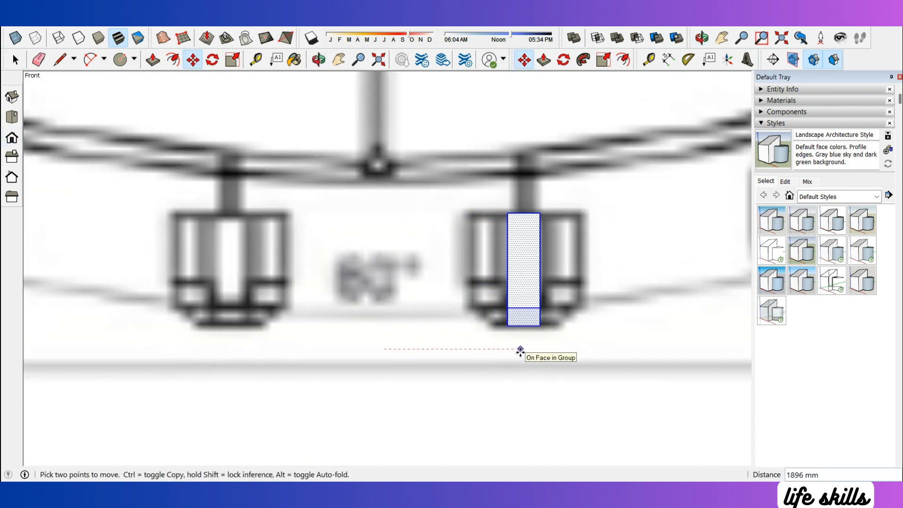
left_click(526, 291)
key("space")
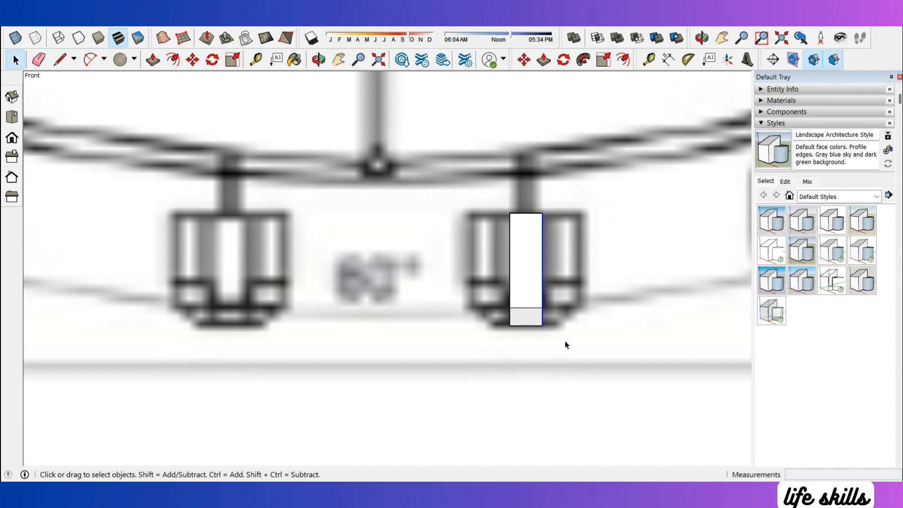
Select all of the repositioned block's geometry and make it a group
middle_click_drag(566, 344, 528, 272)
triple_click(528, 272)
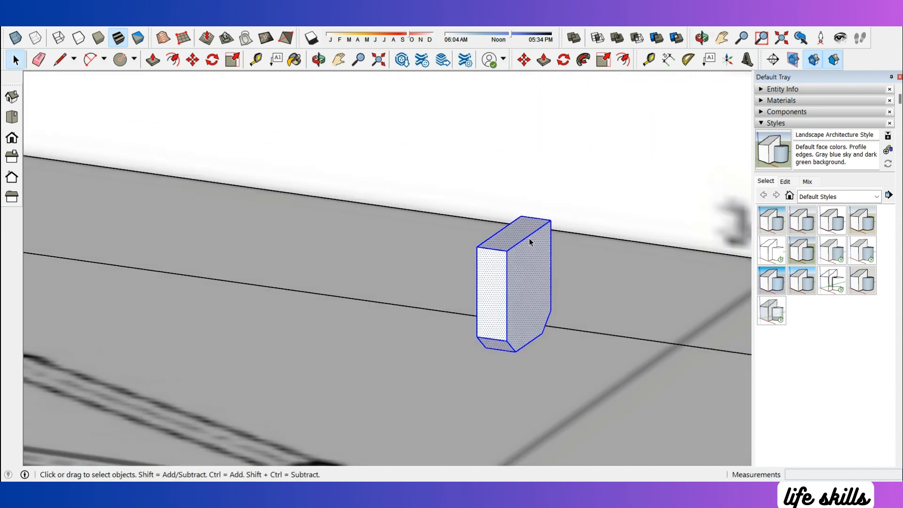
middle_click_drag(529, 242, 518, 249)
right_click(517, 248)
left_click(586, 347)
Rotate a copy of the grouped block a quarter turn about its vertical centre axis to form a cross shape
key("q")
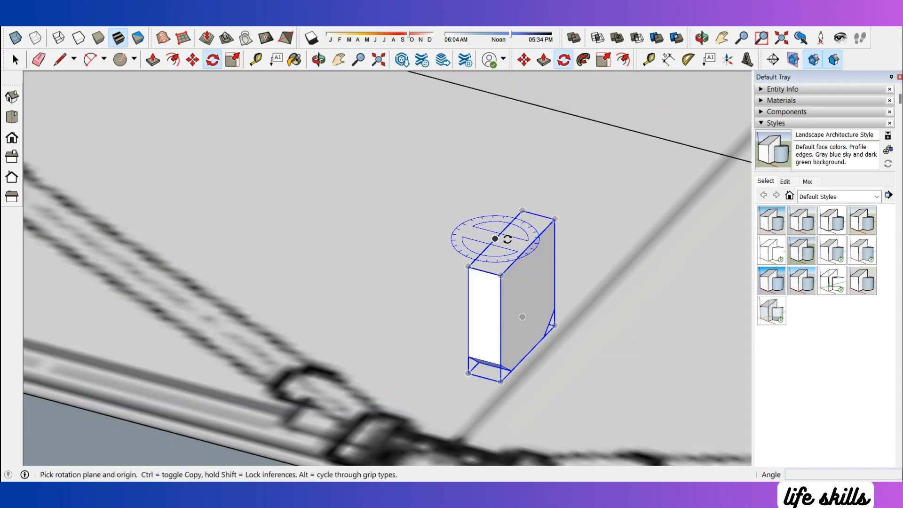
left_click(511, 243)
scroll(511, 244, "up", 2)
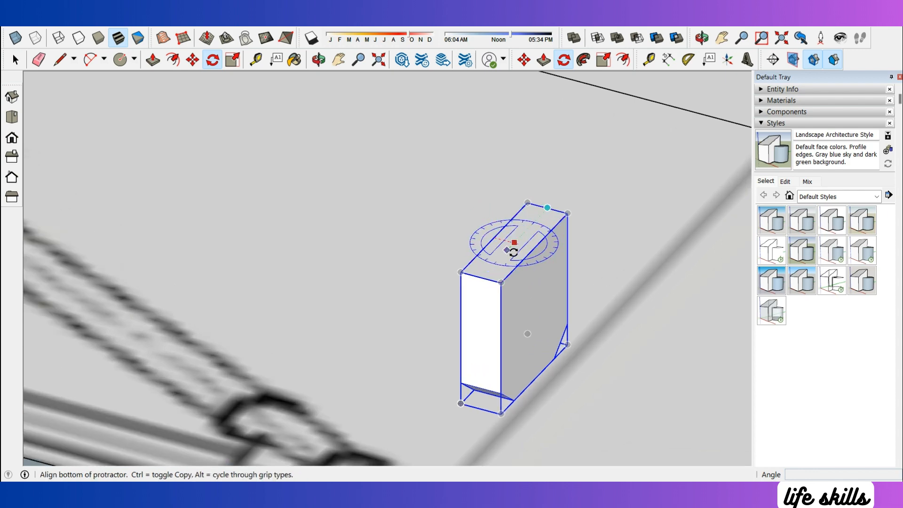
left_click(479, 280)
key("ctrl")
left_click(568, 261)
key("space")
scroll(461, 221, "down", 2)
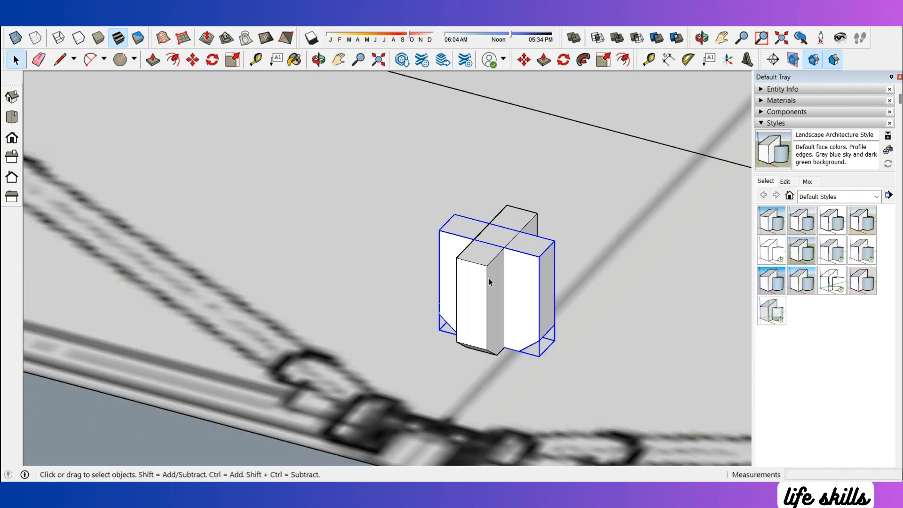
Try to draw a line joining the bottom corners of the two crossing arms at the notch between them
left_click(12, 137)
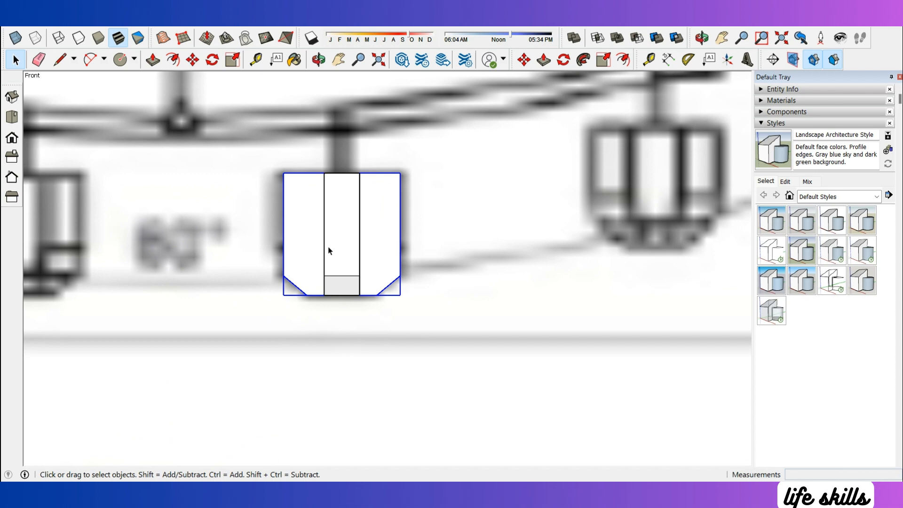
scroll(310, 261, "down", 3)
middle_click_drag(311, 261, 370, 337)
scroll(373, 270, "up", 3)
left_click(373, 270)
scroll(368, 265, "up", 1)
scroll(370, 337, "up", 2)
scroll(401, 345, "up", 2)
key("l")
scroll(413, 360, "up", 1)
left_click(384, 343)
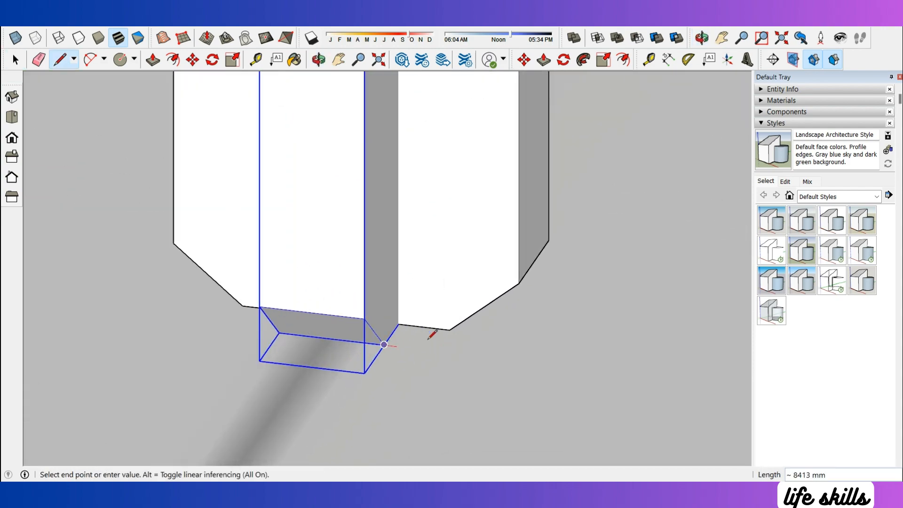
left_click(450, 331)
scroll(435, 371, "down", 1)
key("space")
scroll(427, 350, "up", 1)
scroll(428, 347, "down", 5)
mouse_move(431, 352)
middle_mouse_down()
mouse_move(692, 222)
mouse_move(451, 325)
mouse_move(573, 325)
mouse_move(499, 337)
mouse_move(459, 414)
middle_mouse_up()
scroll(451, 324, "down", 4)
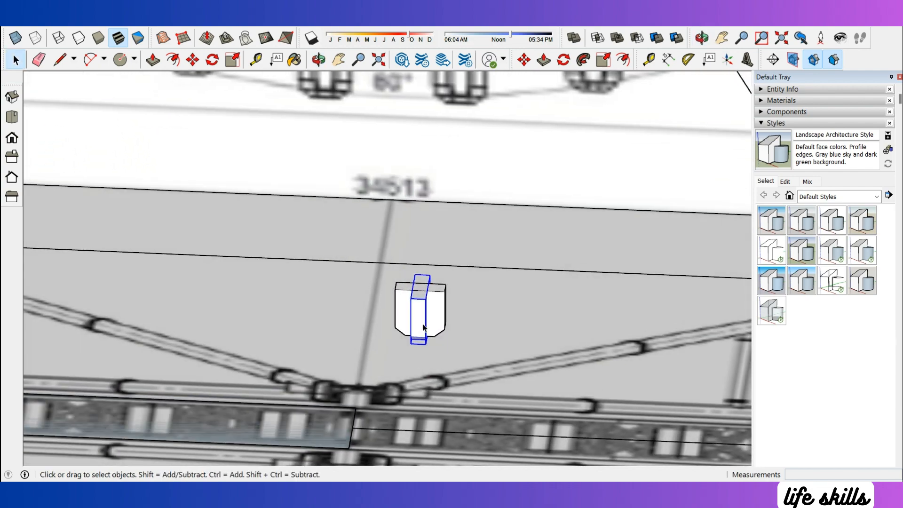
Draw a rectangle filling one corner notch at the top of the cross and push it down 1364 mm to the sloped base
scroll(425, 328, "up", 2)
middle_click_drag(425, 329, 440, 428)
scroll(407, 348, "up", 2)
middle_click_drag(407, 349, 415, 254)
scroll(415, 254, "up", 3)
key("r")
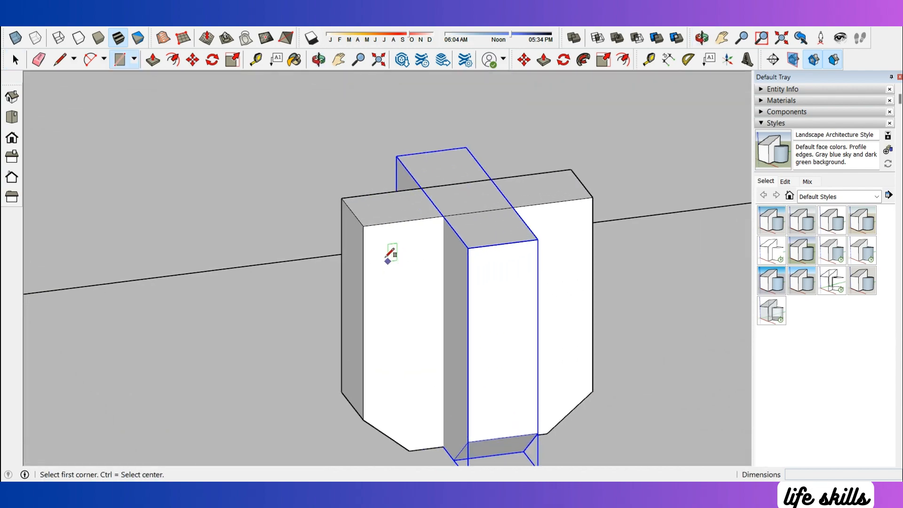
left_click(363, 225)
left_click(471, 214)
key("p")
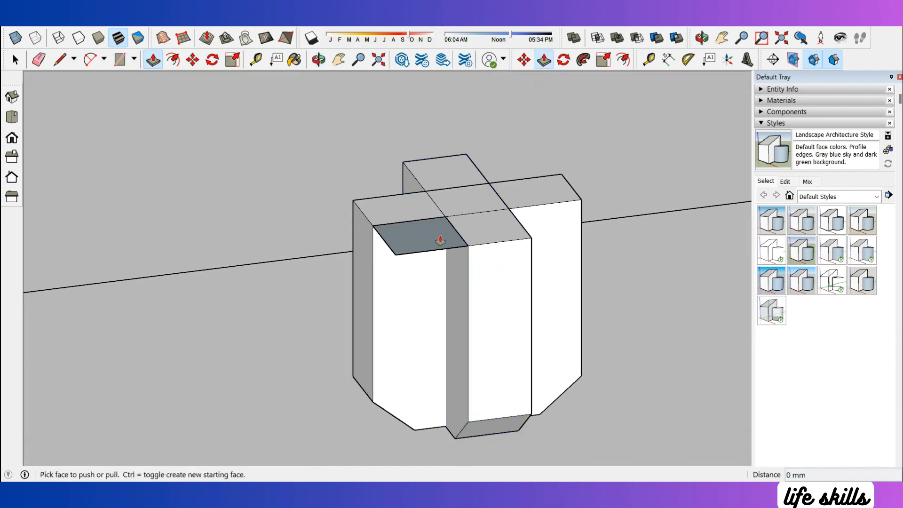
left_click_drag(441, 238, 459, 395)
middle_click_drag(471, 404, 444, 361)
scroll(451, 339, "down", 5)
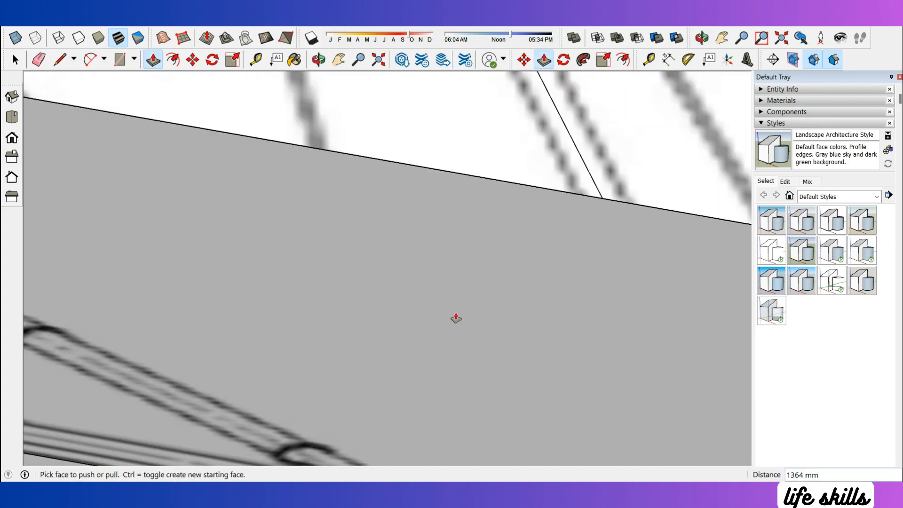
Move the whole cabin block with its corner prism away from the reference drawings into open space
middle_click_drag(455, 318, 423, 374)
key("space")
scroll(434, 314, "up", 2)
scroll(438, 367, "up", 1)
key("m")
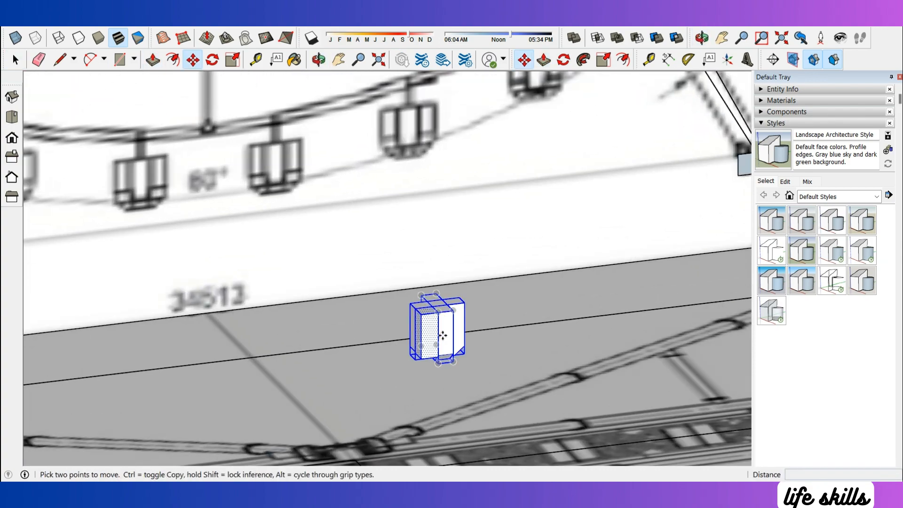
left_click(442, 335)
scroll(442, 336, "down", 8)
left_click(521, 419)
key("space")
scroll(524, 423, "up", 5)
scroll(521, 424, "up", 10)
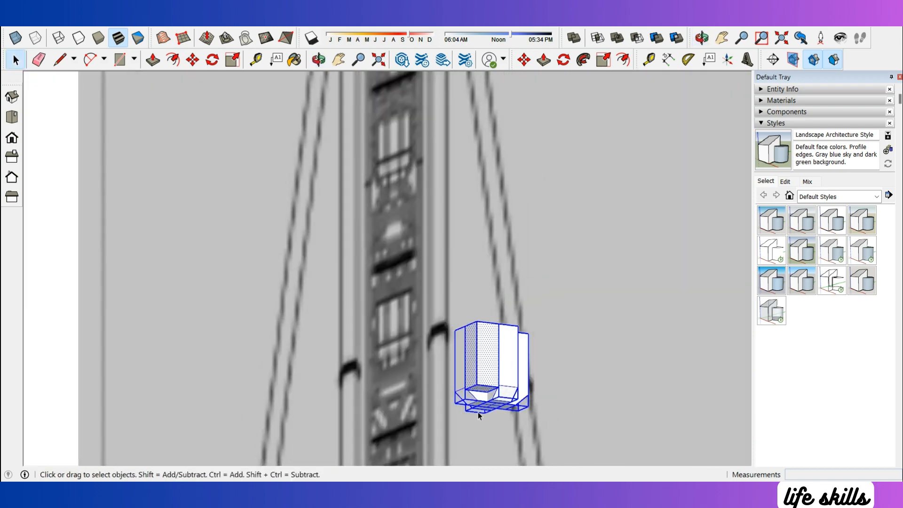
Delete the corner prism's bottom face and lower its inner corner to the bottom of the crossing arms
key("p")
mouse_move(540, 337)
middle_mouse_down()
mouse_move(563, 334)
mouse_move(504, 358)
mouse_move(486, 379)
middle_mouse_up()
key("space")
right_click(470, 311)
left_click(497, 326)
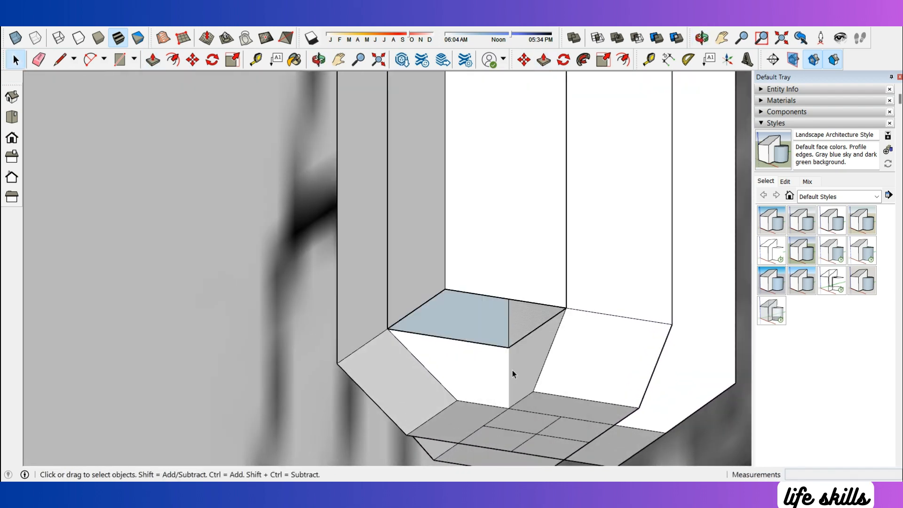
key("l")
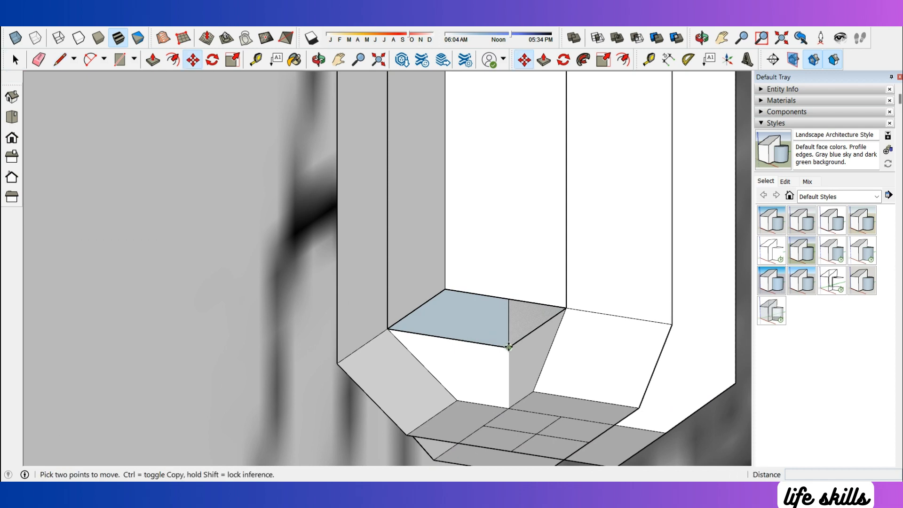
left_click(508, 347)
left_click(508, 408)
Draw edges along the sloped ends of both adjoining arms down to the base, and erase the corner prism's diagonal edges
mouse_move(534, 378)
middle_mouse_down()
mouse_move(621, 383)
mouse_move(532, 430)
mouse_move(545, 404)
mouse_move(546, 368)
middle_mouse_up()
scroll(541, 400, "up", 2)
key("l")
left_click(609, 322)
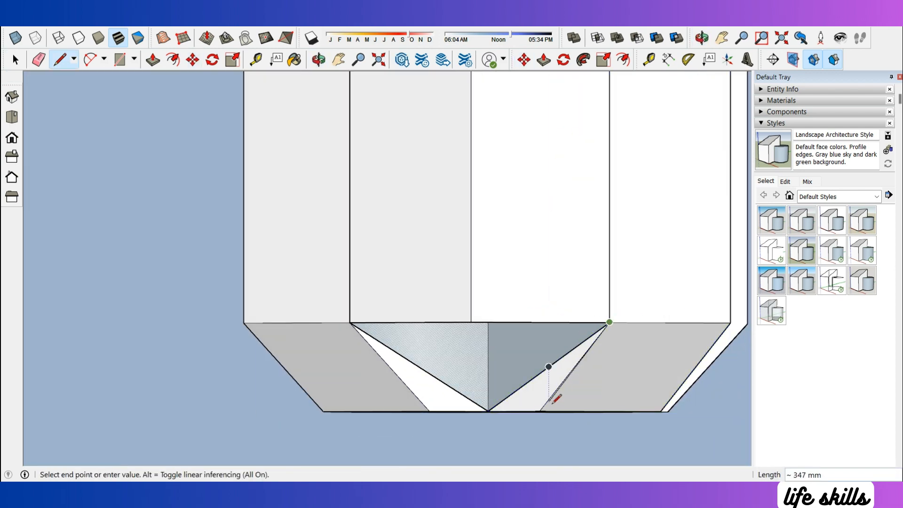
left_click(489, 410)
key("e")
left_click(533, 377)
middle_click_drag(533, 376, 483, 360)
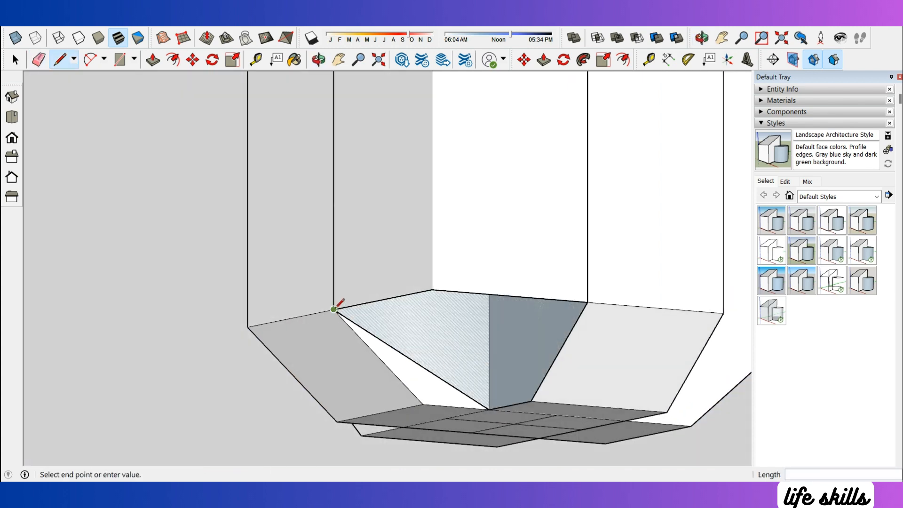
left_click(423, 403)
key("e")
left_click(441, 377)
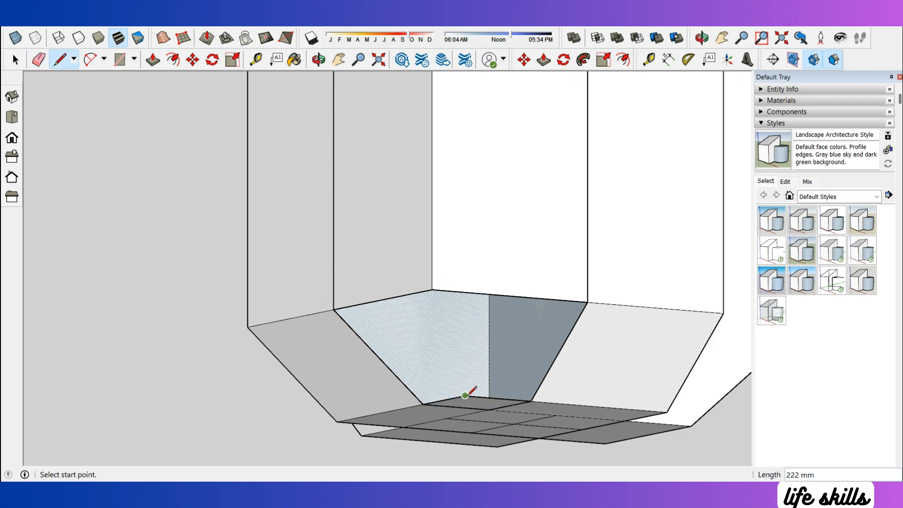
Close the corner piece with a slanted edge from its base to the outer vertical edge, and group all its connected geometry
left_click(431, 289)
middle_click_drag(431, 288, 461, 303)
key("space")
triple_click(462, 303)
right_click(462, 303)
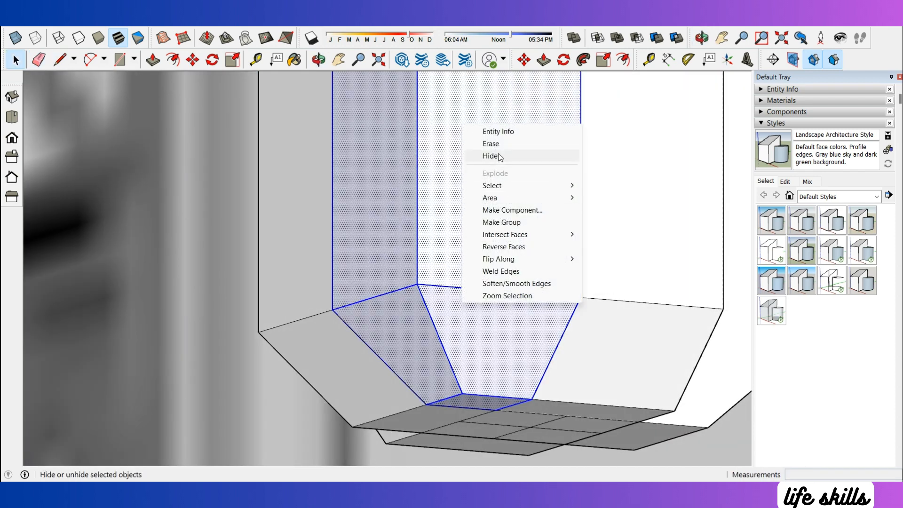
left_click(506, 226)
Erase the leftover centre lines on the undersides of the crossing arm groups
mouse_move(506, 226)
middle_mouse_down()
mouse_move(484, 195)
mouse_move(510, 326)
middle_mouse_up()
key("e")
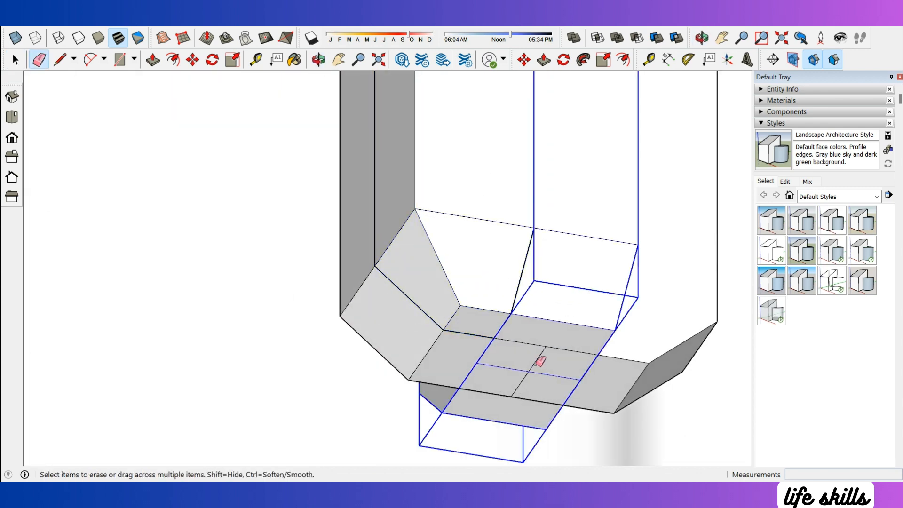
key("space")
double_click(538, 365)
key("r")
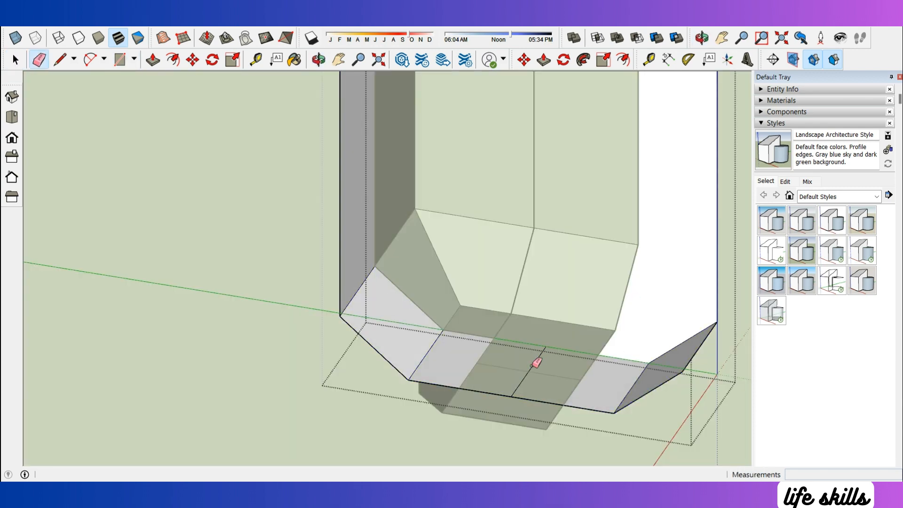
left_click(532, 366)
key("space")
key("Escape")
double_click(575, 350)
key("Escape")
Make three rotated copies of the corner group, a quarter turn apart, about the block's vertical centre axis
scroll(540, 394, "down", 3)
mouse_move(540, 394)
middle_mouse_down()
mouse_move(484, 295)
mouse_move(484, 235)
middle_mouse_up()
key("q")
scroll(524, 127, "up", 3)
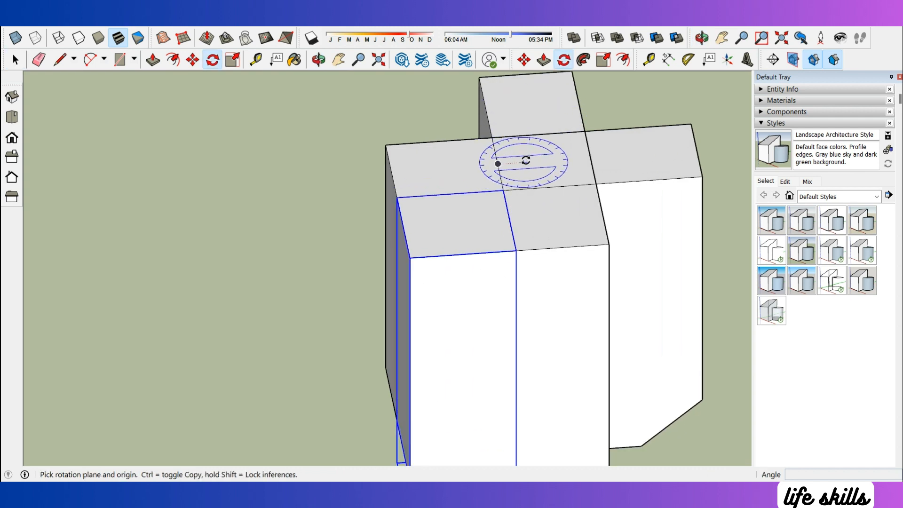
left_click(544, 160)
left_click(523, 162)
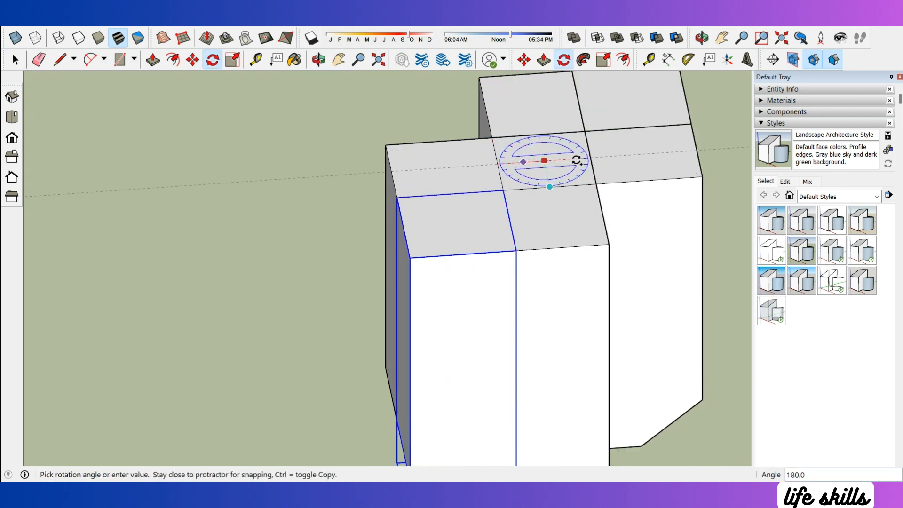
left_click(576, 160)
type("3x")
key("Return")
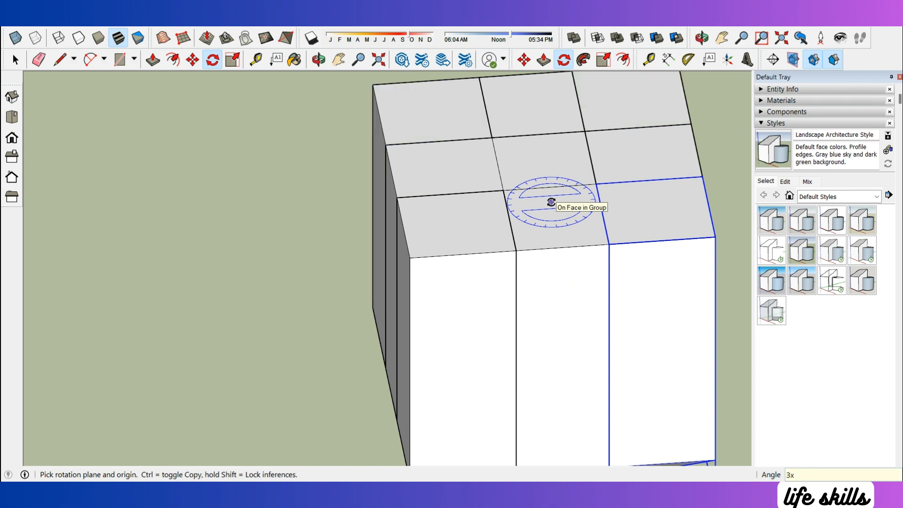
Merge the crossing arms and all four corner groups into one solid with Outer Shell
key("space")
scroll(550, 203, "down", 4)
middle_click_drag(550, 203, 387, 252)
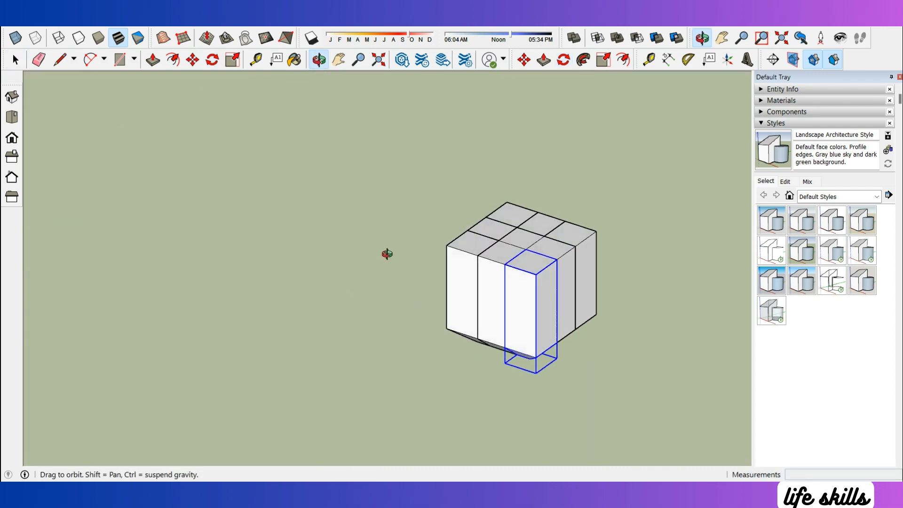
scroll(484, 282, "up", 2)
left_click(574, 38)
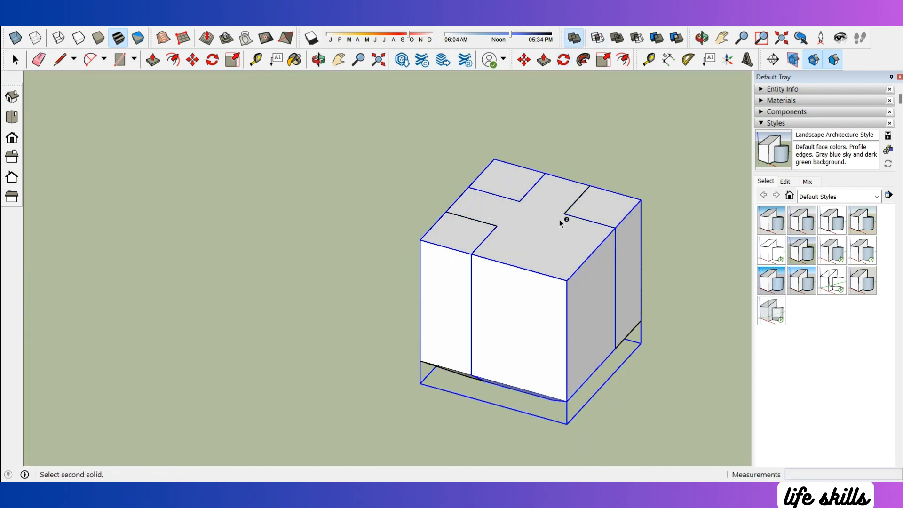
left_click(508, 187)
left_click(469, 284)
key("space")
middle_click_drag(472, 285, 445, 97)
scroll(492, 250, "up", 1)
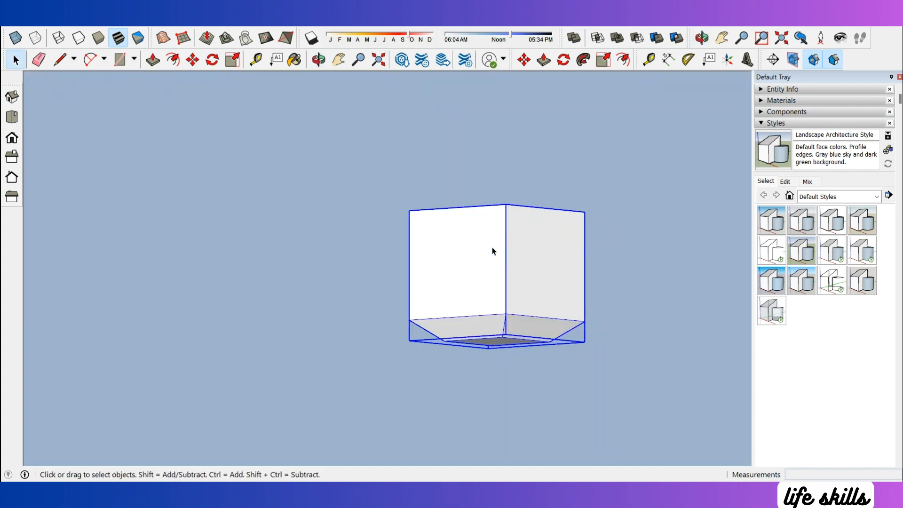
Examine where the merged cabin block sits relative to the floor plan and elevation drawings
scroll(492, 250, "down", 5)
mouse_move(492, 250)
middle_mouse_down()
mouse_move(572, 290)
mouse_move(560, 346)
middle_mouse_up()
left_click(561, 346)
scroll(561, 345, "down", 5)
mouse_move(630, 249)
middle_mouse_down()
mouse_move(642, 205)
mouse_move(642, 216)
middle_mouse_up()
scroll(642, 211, "up", 2)
scroll(550, 202, "up", 3)
middle_click_drag(546, 203, 462, 223)
scroll(462, 226, "down", 2)
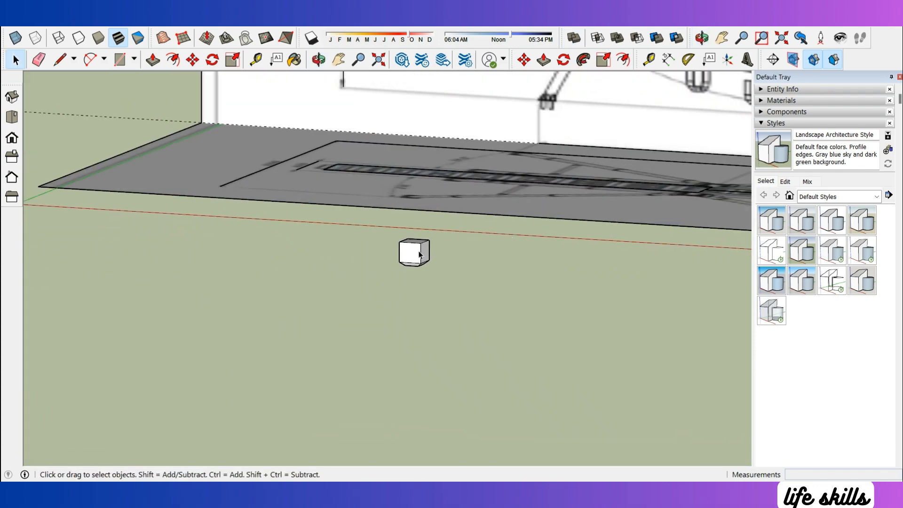
Move the cabin box group from the ground plan area to beside the side elevation drawing
left_click(418, 253)
mouse_move(419, 254)
middle_mouse_down()
mouse_move(415, 306)
mouse_move(370, 346)
middle_mouse_up()
key("m")
scroll(371, 347, "up", 1)
scroll(379, 407, "up", 2)
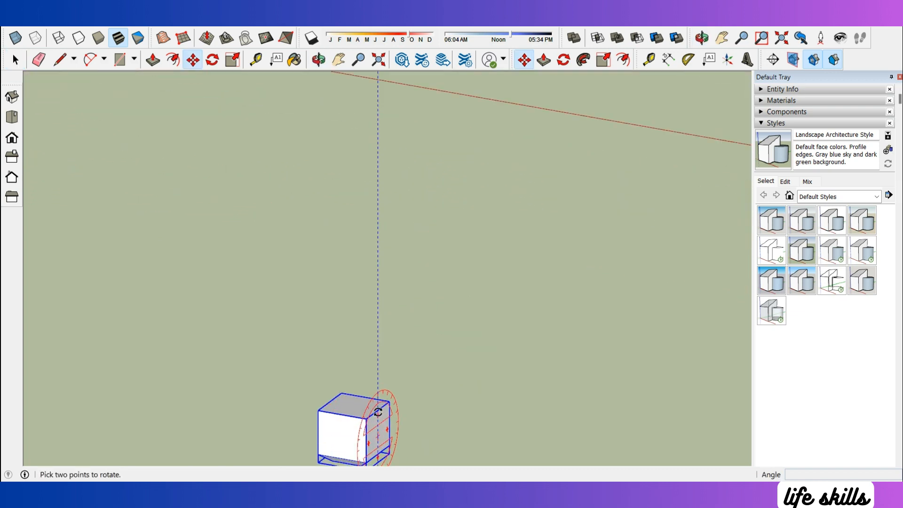
left_click(377, 409)
scroll(435, 370, "down", 8)
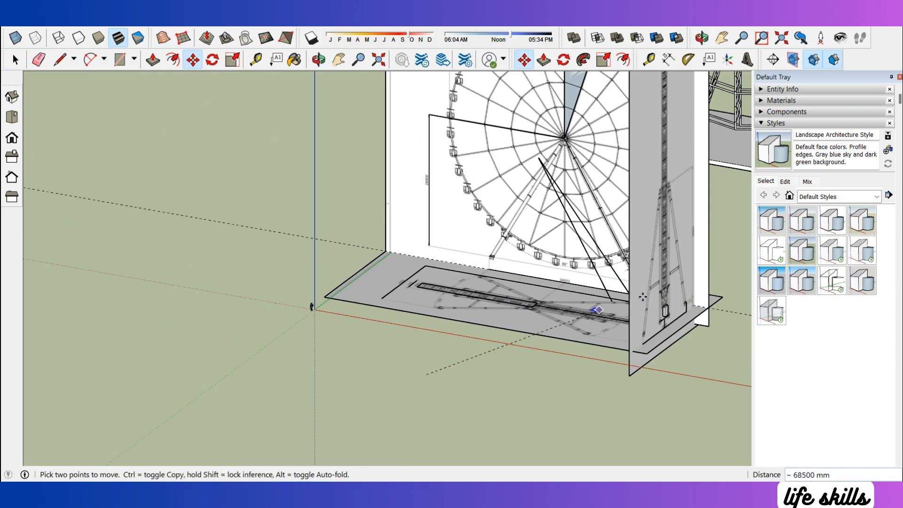
scroll(701, 299, "up", 5)
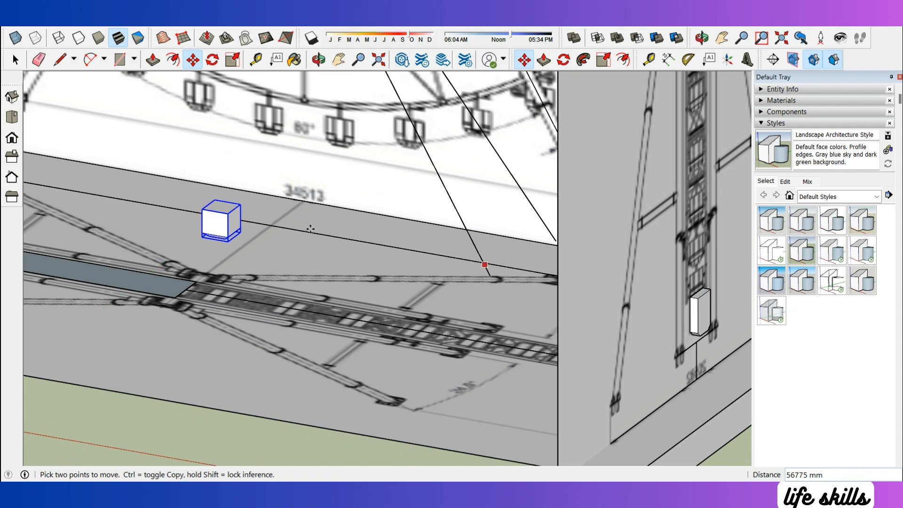
scroll(476, 269, "down", 4)
left_click(437, 254)
key("space")
Erase the narrow box group standing in front of the side elevation drawing
scroll(400, 247, "up", 3)
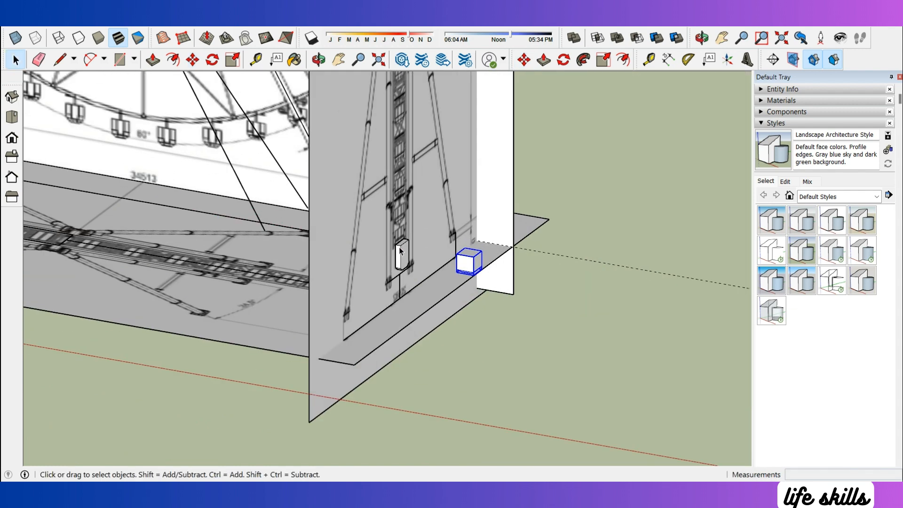
right_click(404, 246)
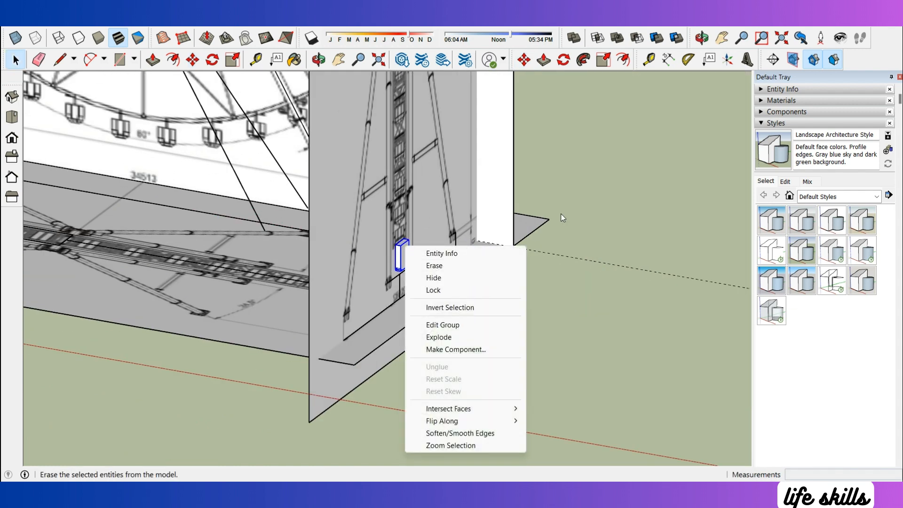
left_click(595, 306)
key("m")
key("space")
Explode the cabin box group and compare it with the gondola on the side drawing in the right view
left_click(469, 260)
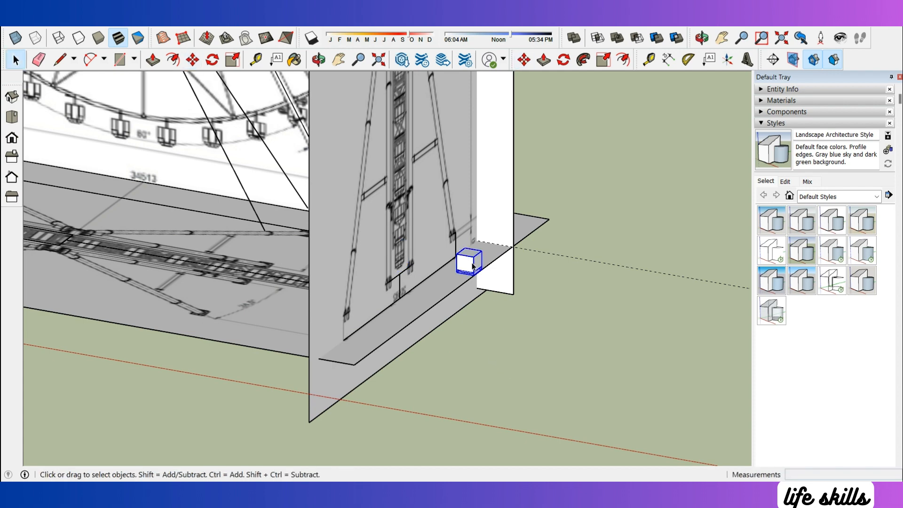
right_click(471, 264)
left_click(12, 117)
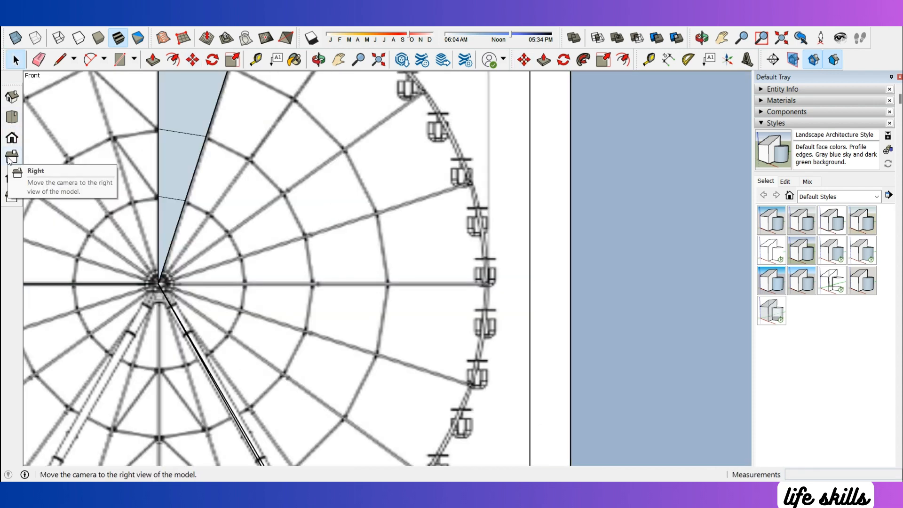
scroll(306, 301, "up", 5)
scroll(306, 300, "down", 7)
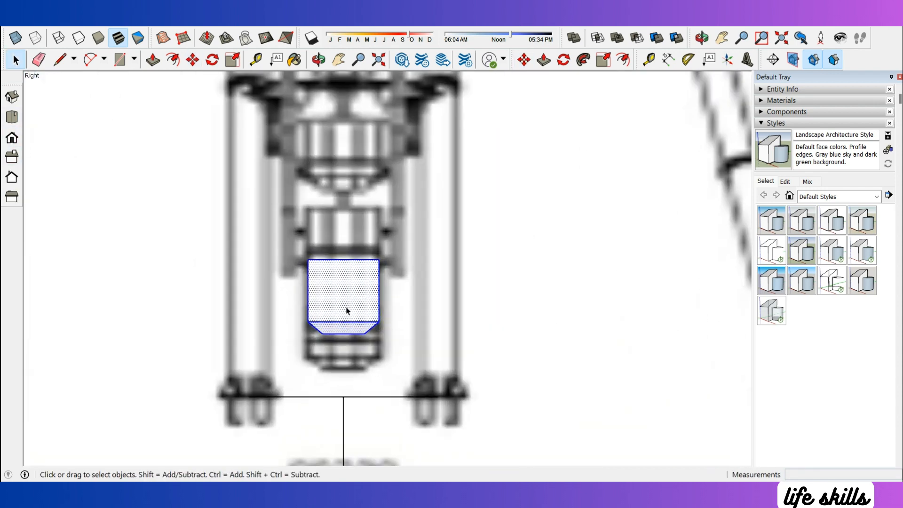
scroll(421, 289, "up", 5)
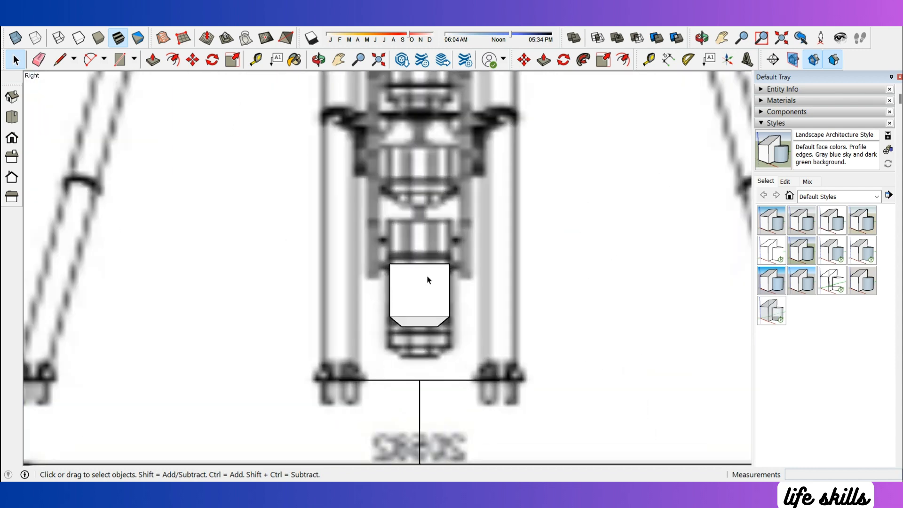
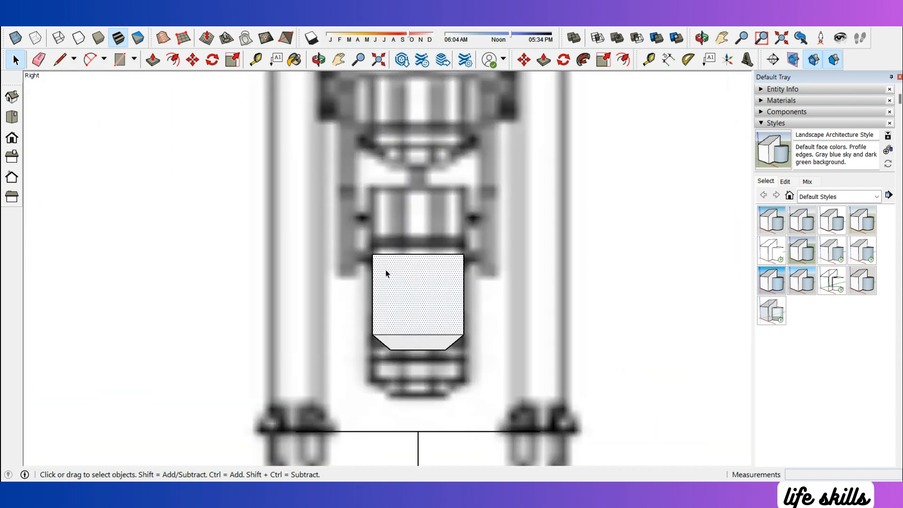
Group all faces and edges of the cabin box again
middle_click_drag(386, 274, 411, 264)
scroll(417, 254, "up", 4)
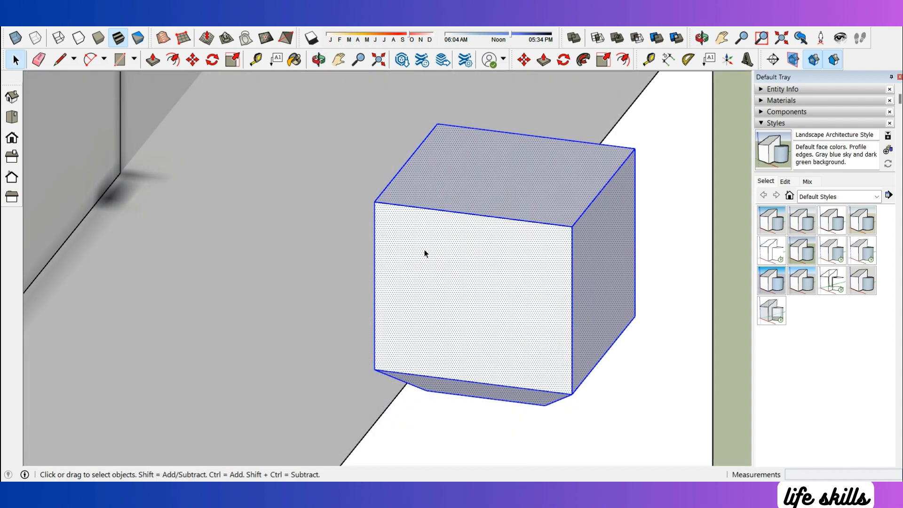
scroll(564, 261, "down", 6)
right_click(565, 258)
left_click(593, 351)
Copy the cabin group onto the front elevation drawing at the outer end of the wheel's horizontal spoke
scroll(570, 250, "up", 2)
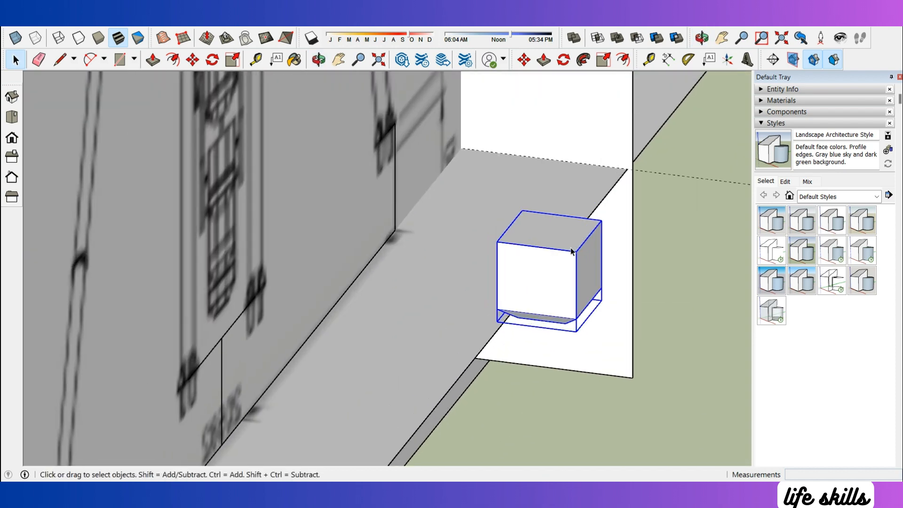
key("ctrl")
left_click(593, 240)
scroll(645, 255, "down", 12)
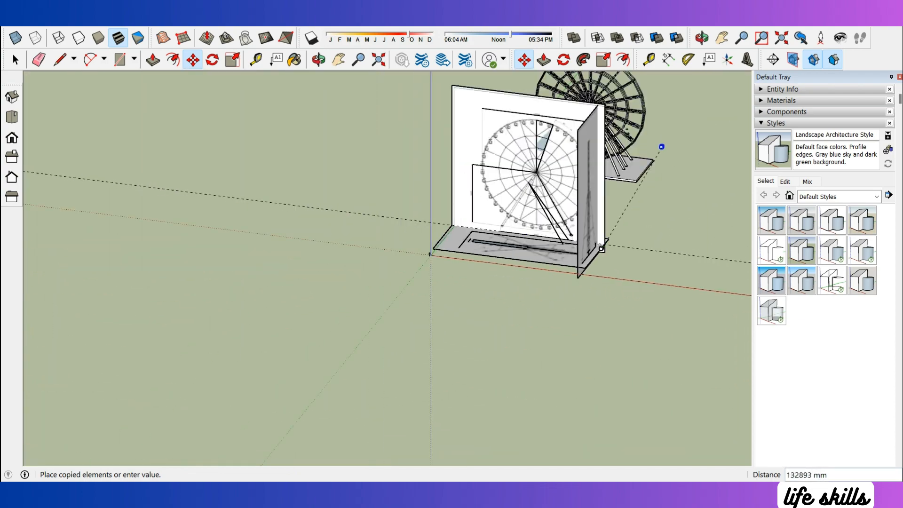
middle_click_drag(423, 179, 564, 198)
scroll(564, 207, "up", 3)
scroll(417, 120, "up", 5)
scroll(396, 161, "up", 3)
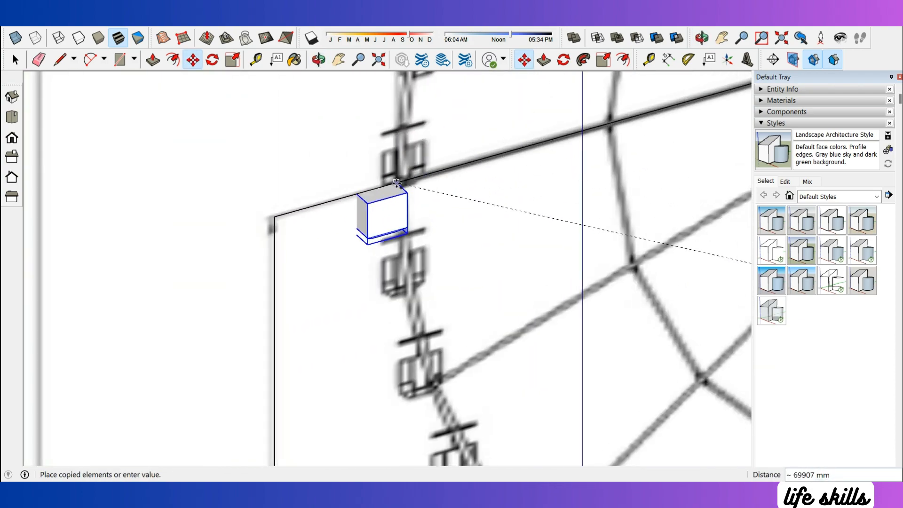
left_click(371, 189)
Shift the copied cabin so its top back edge lines up with the horizontal spoke line and the drawn gondolas
scroll(369, 189, "up", 3)
left_click(382, 208)
scroll(382, 207, "down", 3)
scroll(412, 120, "up", 3)
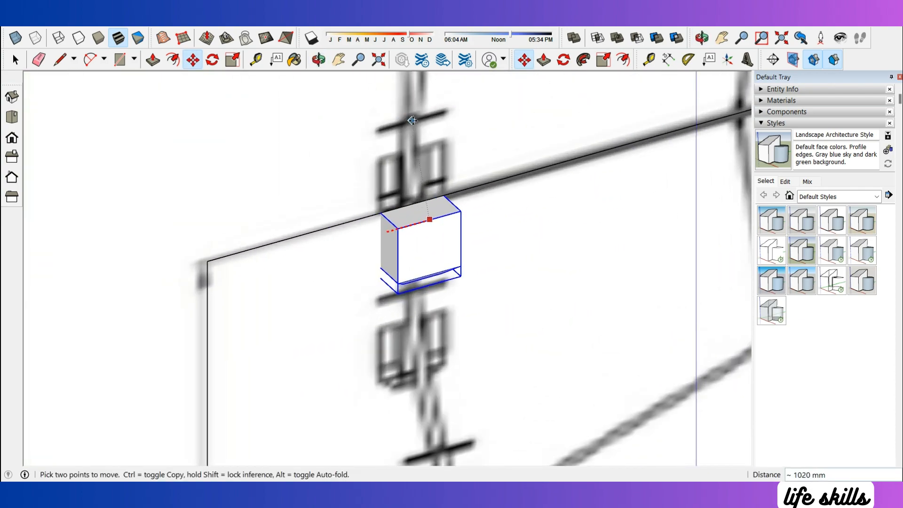
left_click(383, 213)
Move the cabin along the green axis onto the 3D Ferris wheel, between the two outer rim tubes
middle_click_drag(386, 215, 478, 233)
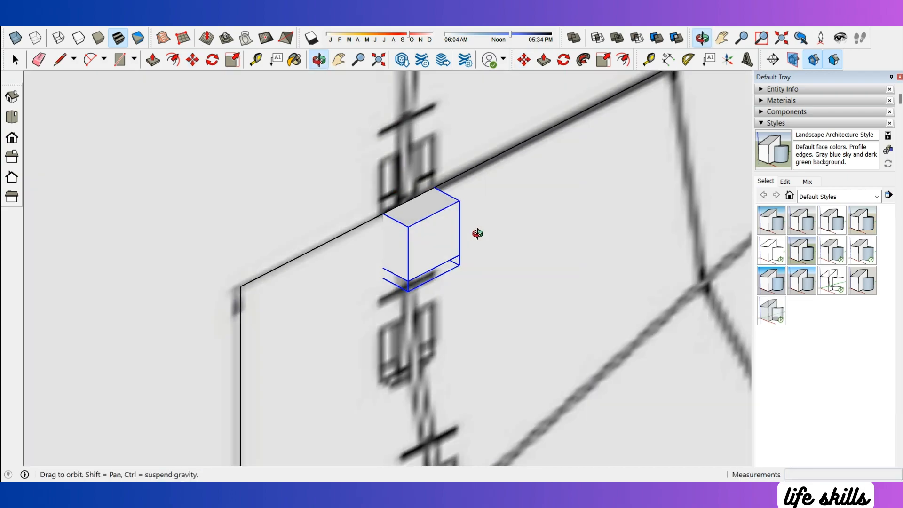
scroll(474, 238, "up", 1)
scroll(602, 277, "down", 8)
scroll(263, 118, "up", 2)
scroll(282, 178, "up", 6)
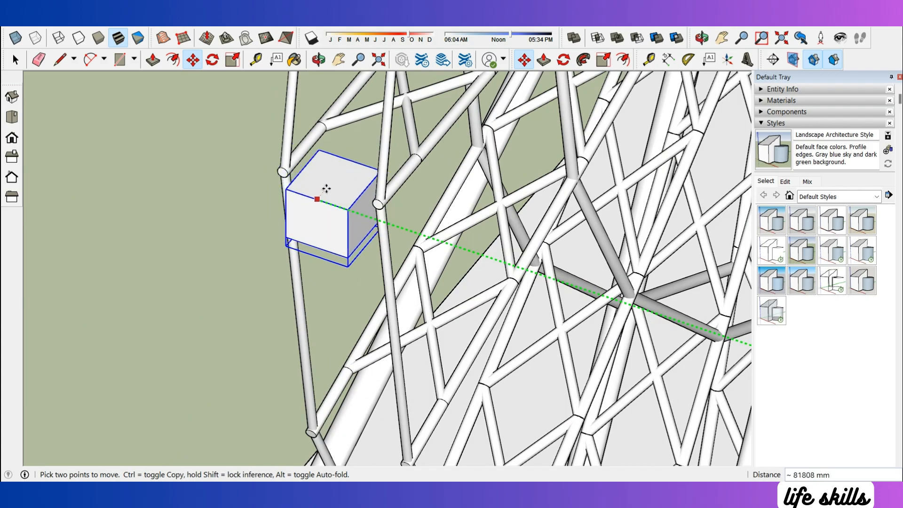
middle_click_drag(335, 198, 389, 159)
scroll(319, 194, "up", 4)
middle_click_drag(268, 191, 430, 177)
scroll(270, 206, "up", 2)
key("space")
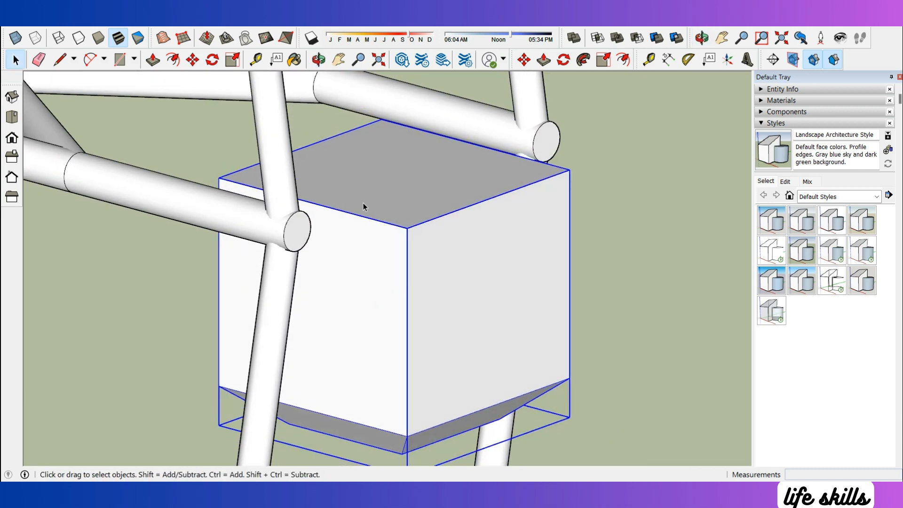
Draw a vertical circle of 50 mm radius at the cabin's upper corner and raise it to sit on that corner
scroll(539, 156, "up", 2)
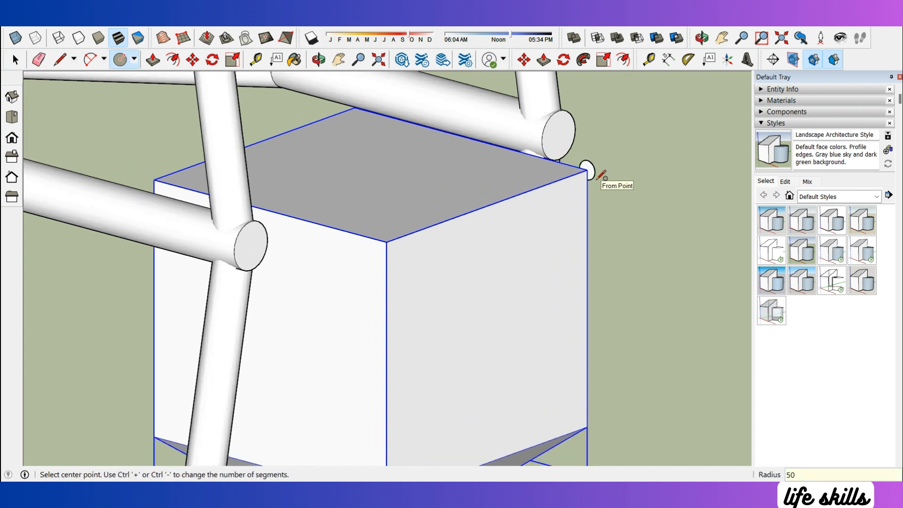
scroll(597, 180, "up", 1)
key("space")
left_click(585, 166)
scroll(593, 170, "up", 2)
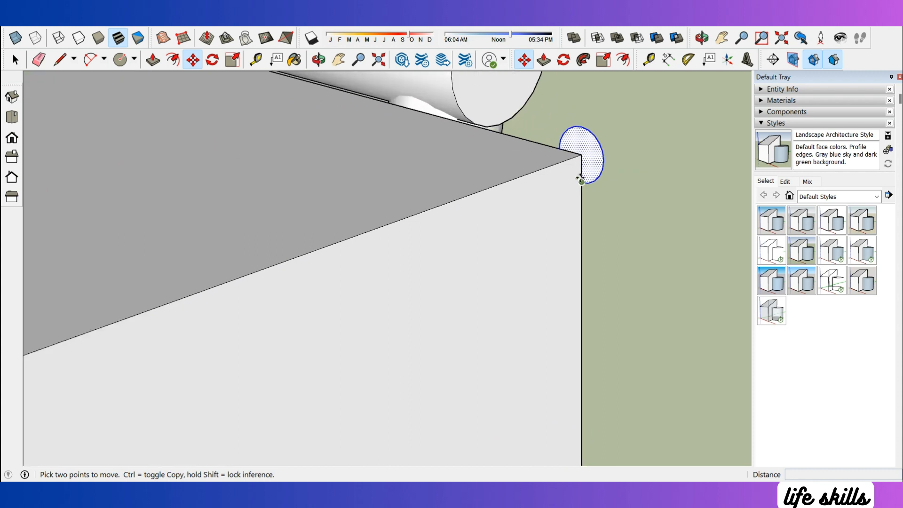
middle_click_drag(578, 124, 592, 129)
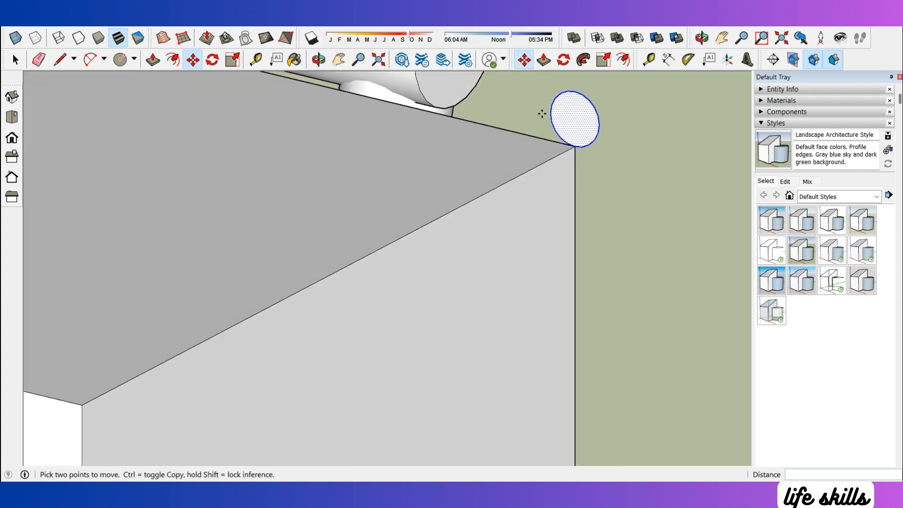
Move the circle from the cabin's corner to the joint of the near rim tube
left_click(542, 113)
key("ctrl")
scroll(564, 118, "down", 2)
key("ctrl")
scroll(534, 111, "down", 2)
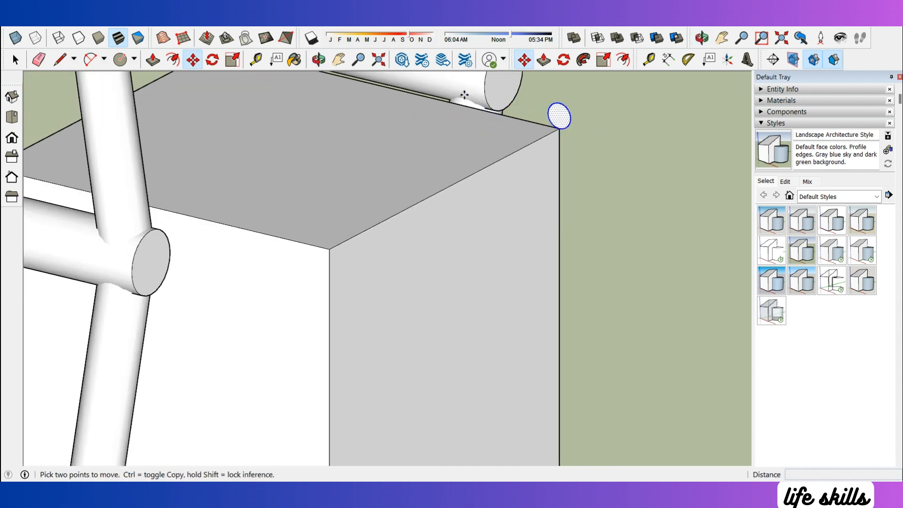
scroll(532, 186, "down", 1)
middle_click_drag(220, 209, 138, 173)
left_click(427, 88)
scroll(404, 117, "down", 1)
scroll(155, 202, "up", 2)
left_click(155, 207)
Extrude the circle into a rod that spans both rim tubes above the cabin
scroll(233, 154, "down", 1)
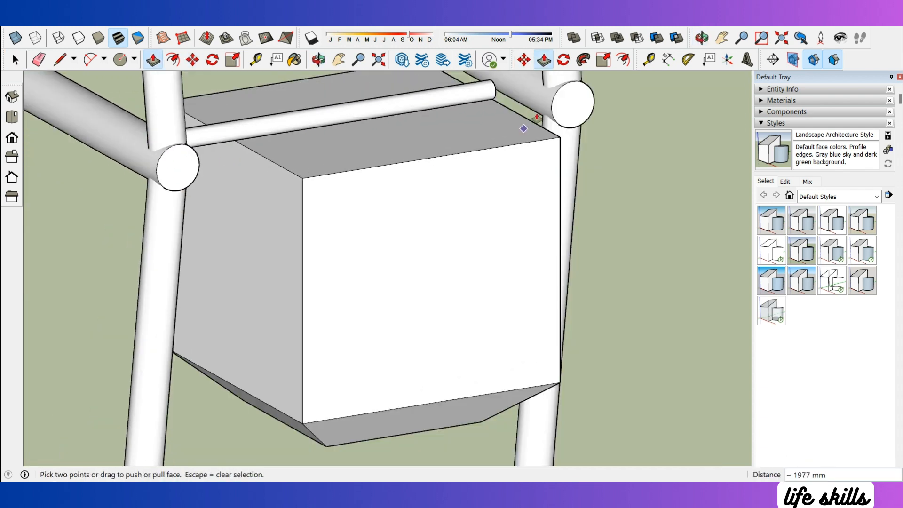
scroll(555, 136, "up", 3)
left_click(559, 138)
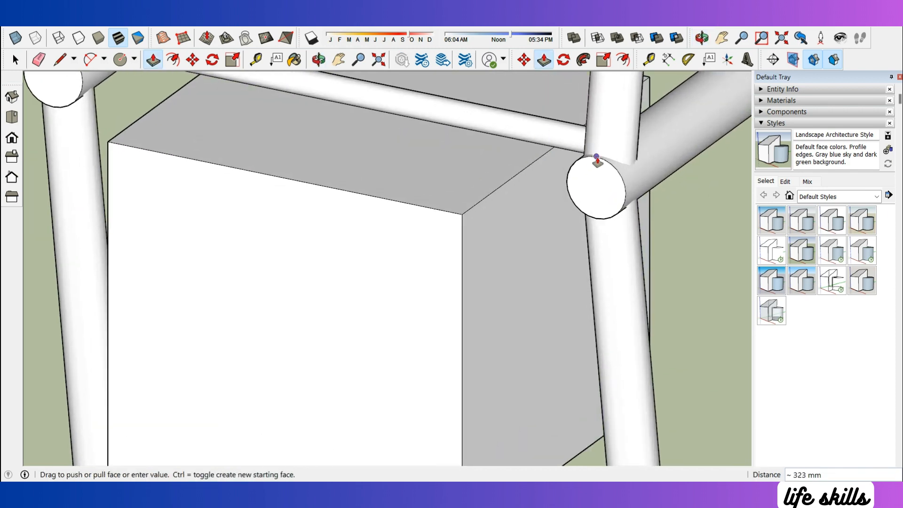
left_click(596, 157)
middle_click_drag(596, 156, 711, 177)
middle_click_drag(283, 188, 496, 181)
Select the entire connecting rod and make it a group
key("space")
scroll(341, 161, "up", 2)
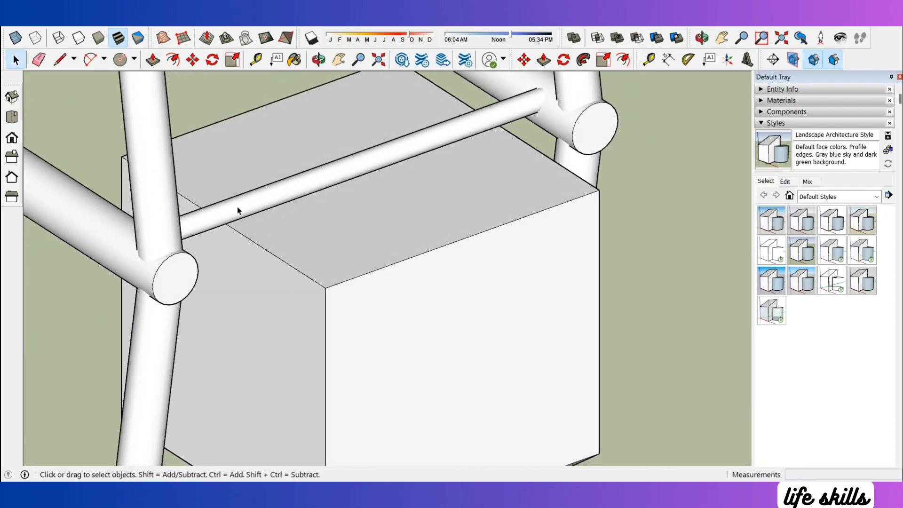
scroll(238, 208, "up", 2)
triple_click(238, 206)
right_click(239, 203)
left_click(308, 302)
Draw an arch profile on the cabin's top edge from a 50 mm radius circle and lines, and extrude it 25 mm
middle_click_drag(320, 282, 442, 292)
key("c")
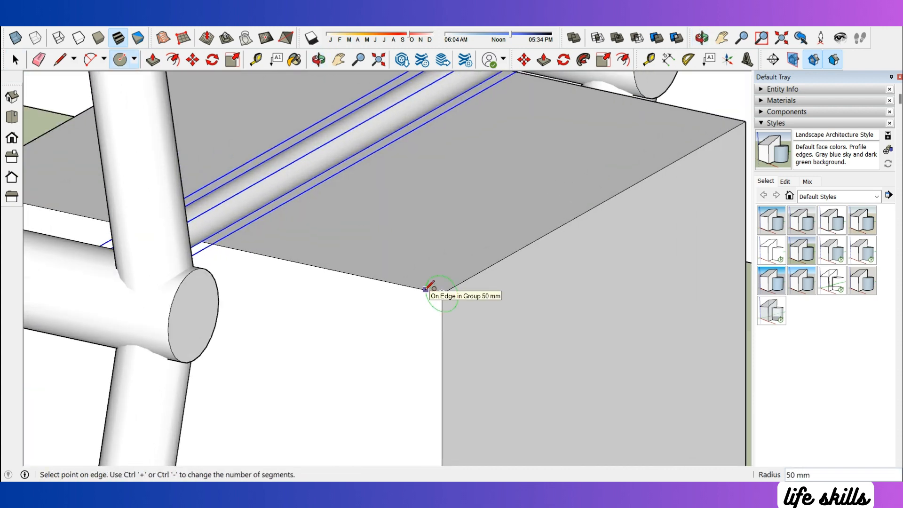
key("space")
left_click(456, 292)
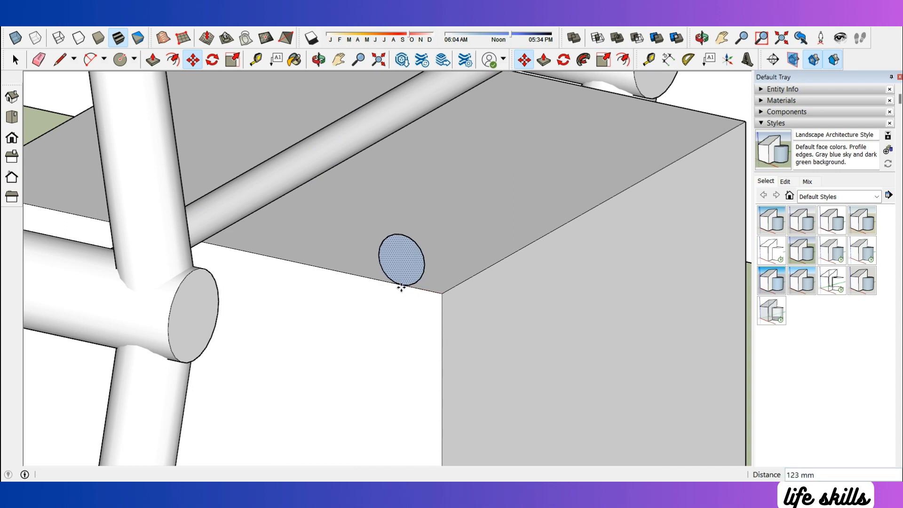
key("l")
scroll(415, 282, "up", 1)
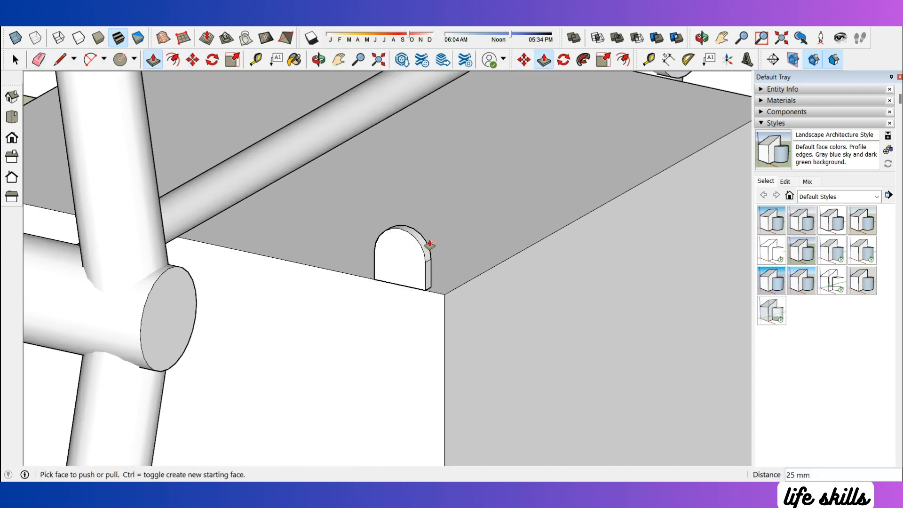
Try to extrude the arch bracket much deeper across the cabin's roof
left_click(422, 271)
scroll(431, 257, "down", 1)
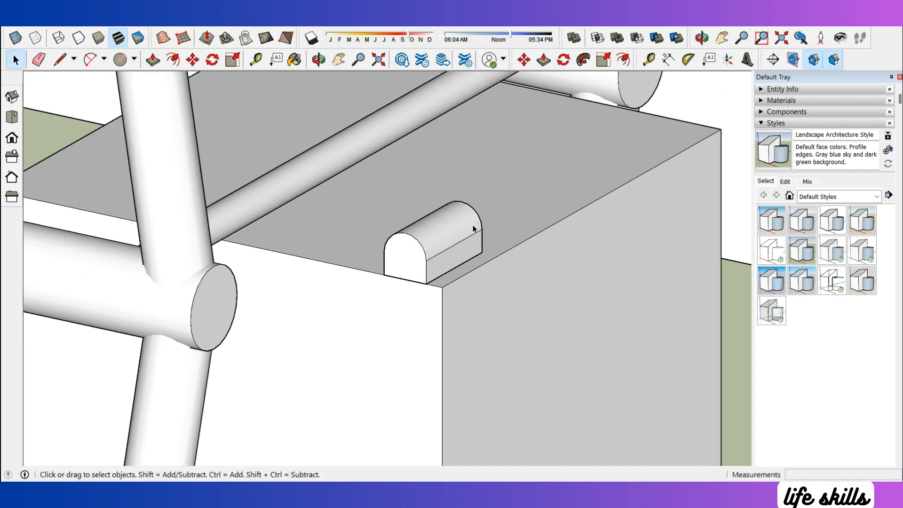
middle_click_drag(473, 229, 436, 241)
key("ctrl+z")
Extrude the arch bracket a short distance deeper and make it a group
key("p")
left_click(406, 257)
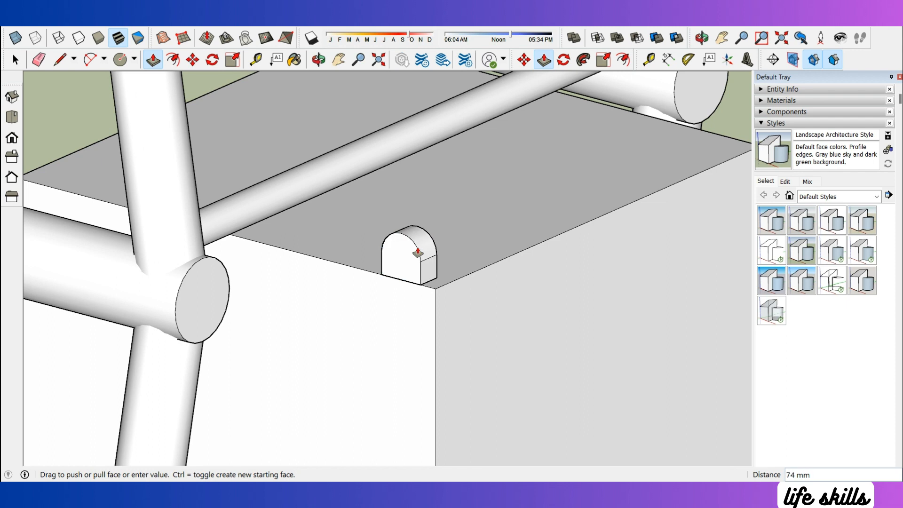
key("Return")
key("space")
triple_click(418, 251)
right_click(419, 247)
left_click(470, 347)
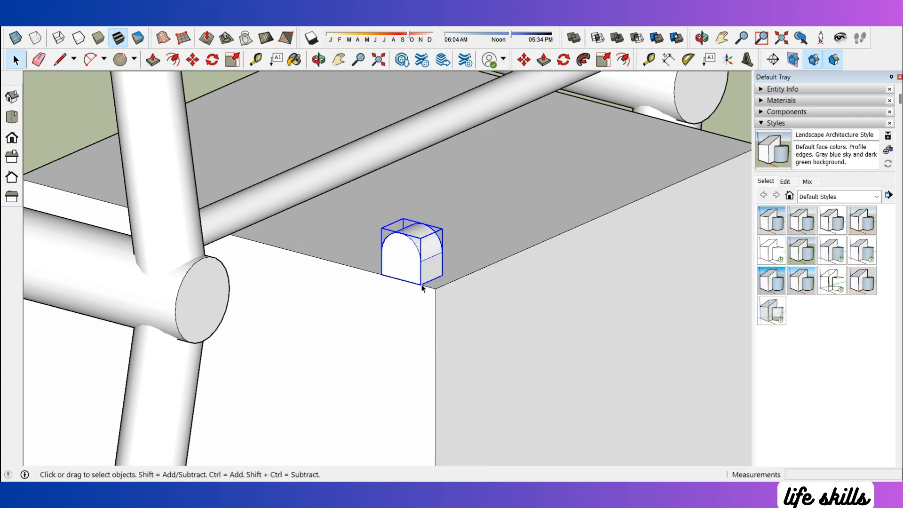
Copy the arch bracket group along the roof edge to the cabin's opposite upper corner
key("m")
scroll(440, 276, "up", 1)
key("ctrl")
left_click(443, 275)
scroll(449, 272, "down", 2)
left_click(694, 160)
Select both arch brackets and move them together inward so that they wrap around the connecting rod
middle_click_drag(412, 270, 434, 276)
key("space")
left_click(434, 276, "shift")
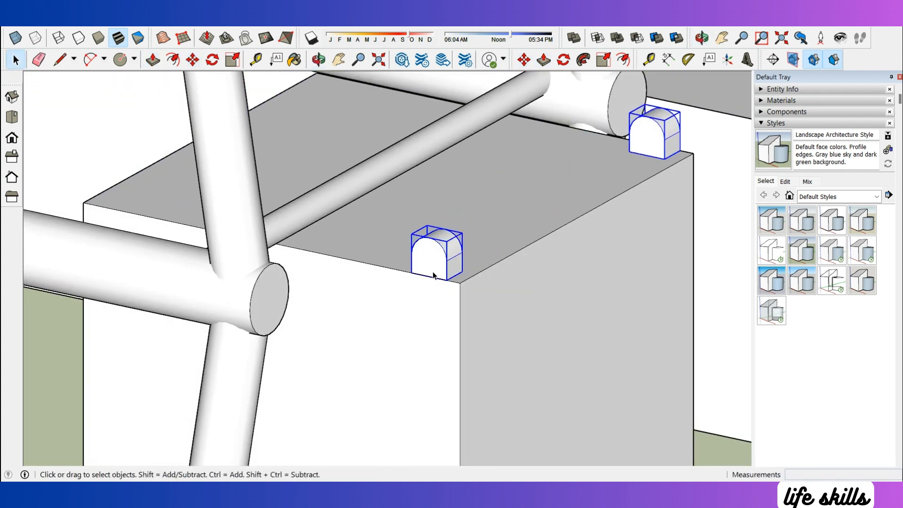
left_click(428, 276)
scroll(413, 271, "down", 4)
key("shift")
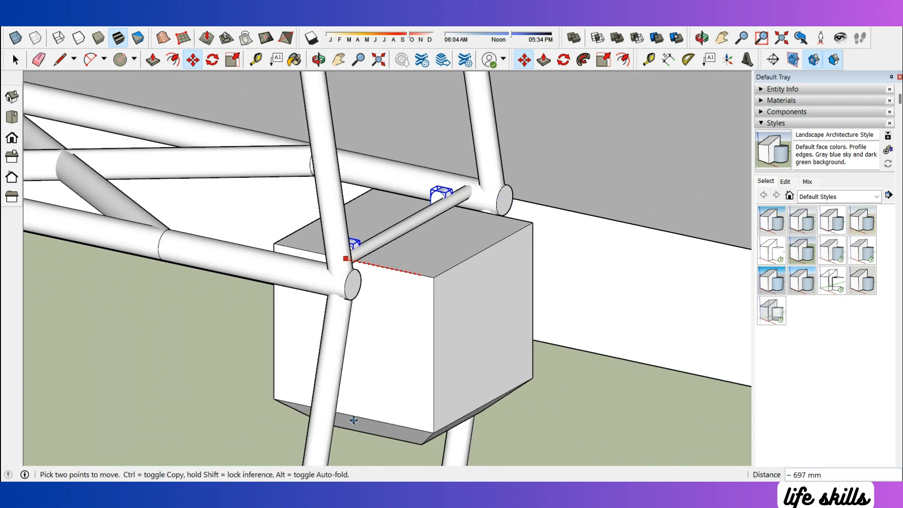
left_click(422, 306)
Try to combine the rod and both arch brackets with the solid Intersect tool
scroll(414, 235, "up", 2)
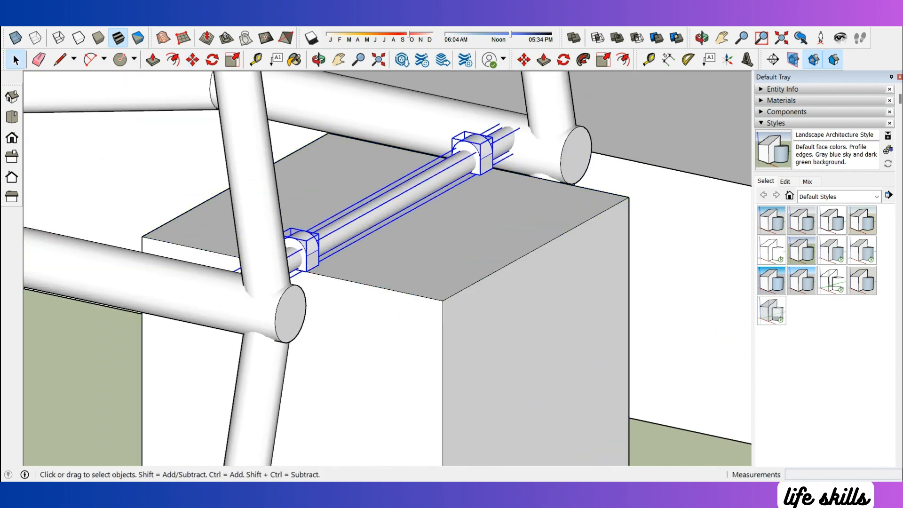
left_click(598, 38)
scroll(479, 194, "down", 2)
key("ctrl+z")
Try to merge the connecting rod with the arch bracket using the Outer Shell solid tool, and undo it
left_click(461, 176)
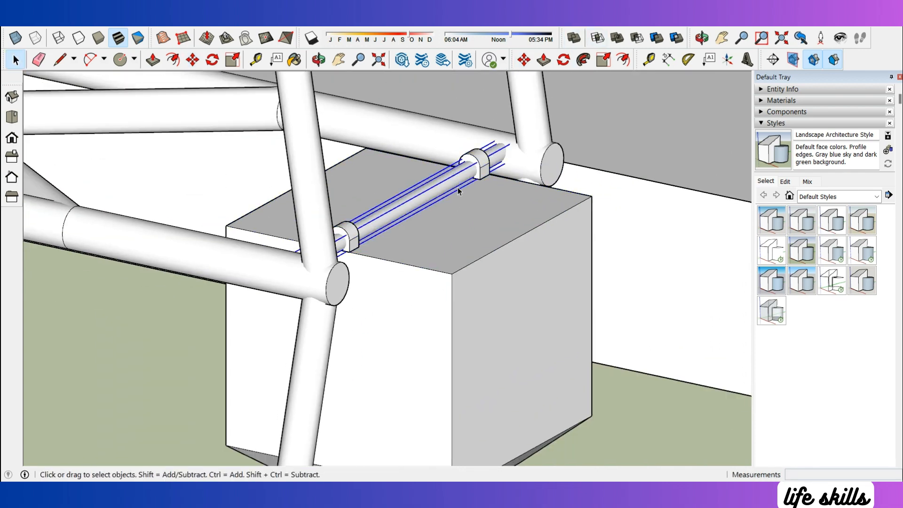
left_click(579, 36)
left_click(475, 165)
middle_click_drag(442, 158, 279, 168)
key("ctrl+z")
key("space")
scroll(285, 227, "up", 1)
scroll(359, 251, "down", 2)
left_click(631, 226)
scroll(631, 226, "up", 1)
scroll(225, 247, "up", 3)
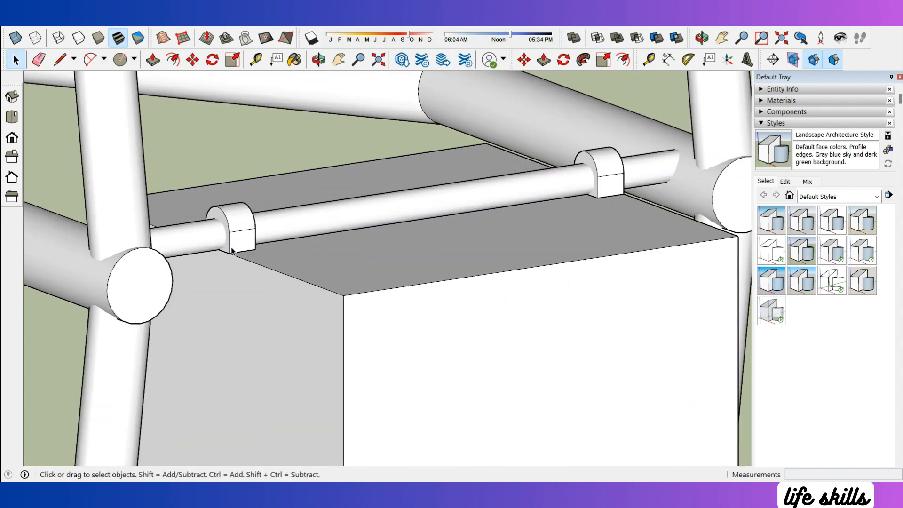
middle_click_drag(233, 248, 506, 170)
left_click(277, 220)
scroll(541, 132, "up", 2)
scroll(506, 169, "down", 2)
scroll(291, 225, "up", 1)
left_click(291, 225, "shift")
scroll(603, 228, "down", 1)
middle_click_drag(515, 280, 455, 271)
key("m")
scroll(270, 242, "up", 1)
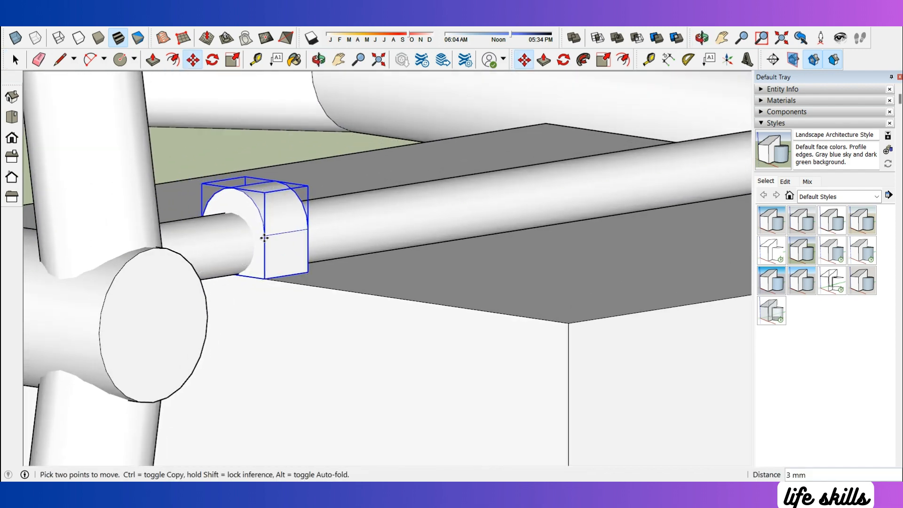
scroll(264, 238, "down", 1)
key("Escape")
scroll(344, 284, "down", 1)
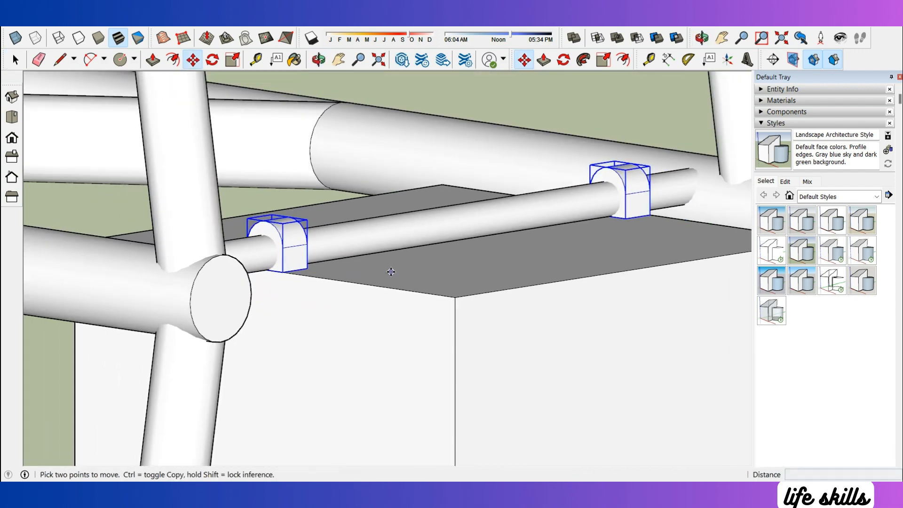
Undo the last move of both arch brackets
scroll(290, 247, "up", 2)
key("ctrl+z")
scroll(358, 270, "down", 2)
middle_click_drag(479, 282, 536, 293)
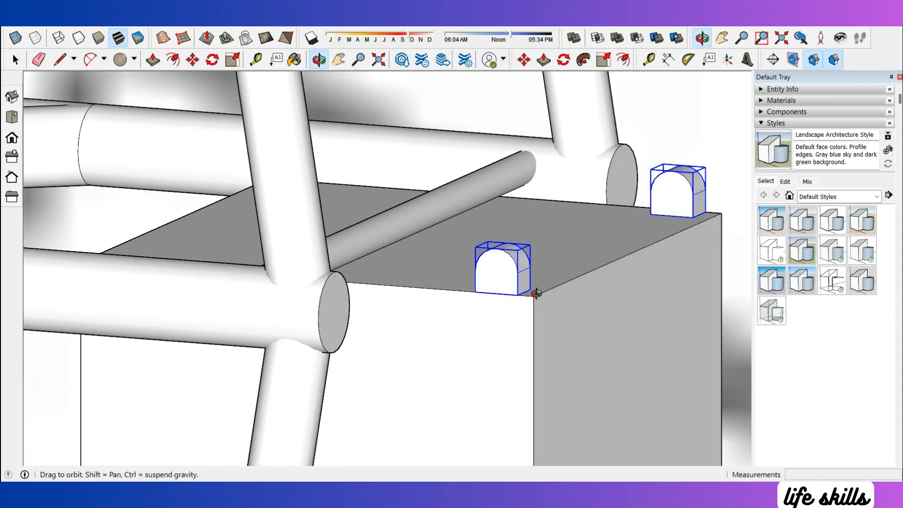
Draw a small guide circle at the cabin's upper corner and raise it until it sits at roof edge level
scroll(517, 292, "up", 1)
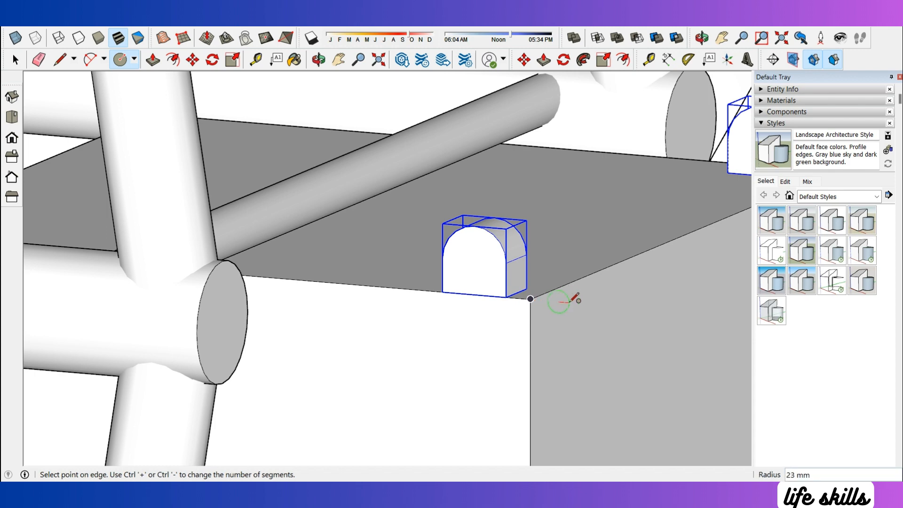
key("Return")
scroll(549, 316, "up", 1)
key("space")
double_click(561, 322)
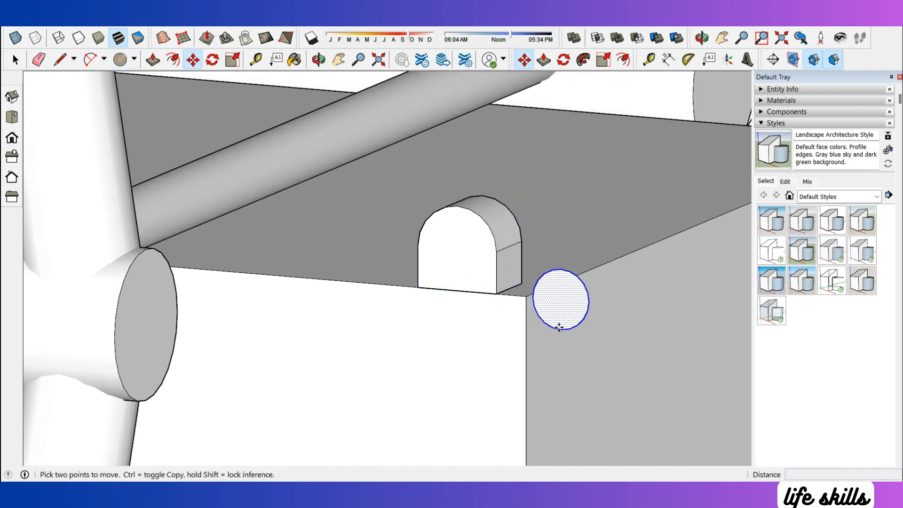
key("space")
Move both arch brackets slightly down to line up with the guide circle, and erase the circle
left_click(473, 256)
scroll(474, 256, "down", 2)
left_click(705, 153, "shift")
scroll(475, 260, "up", 3)
key("m")
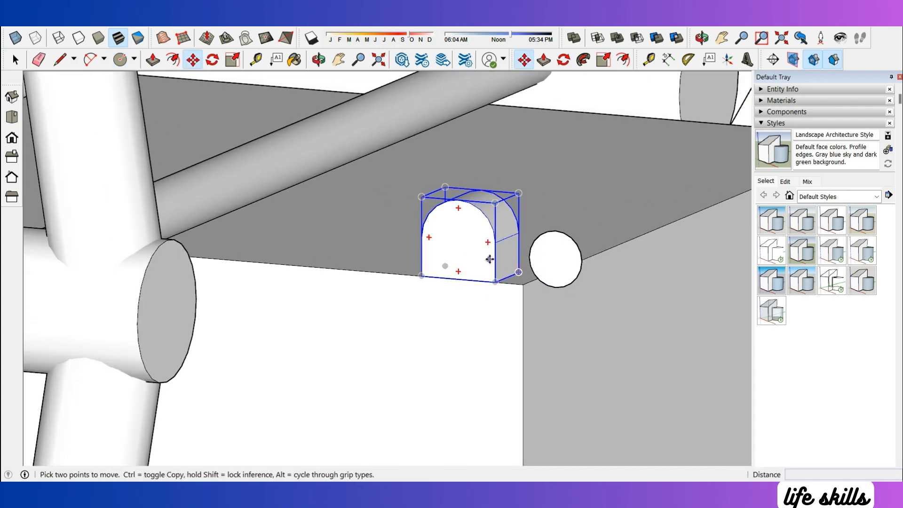
left_click(494, 240)
scroll(463, 288, "down", 2)
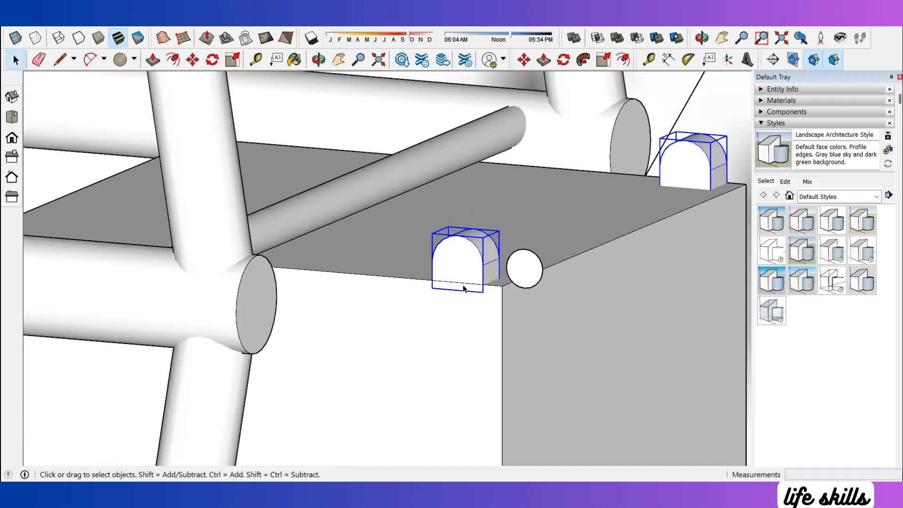
right_click(531, 268)
left_click(560, 283)
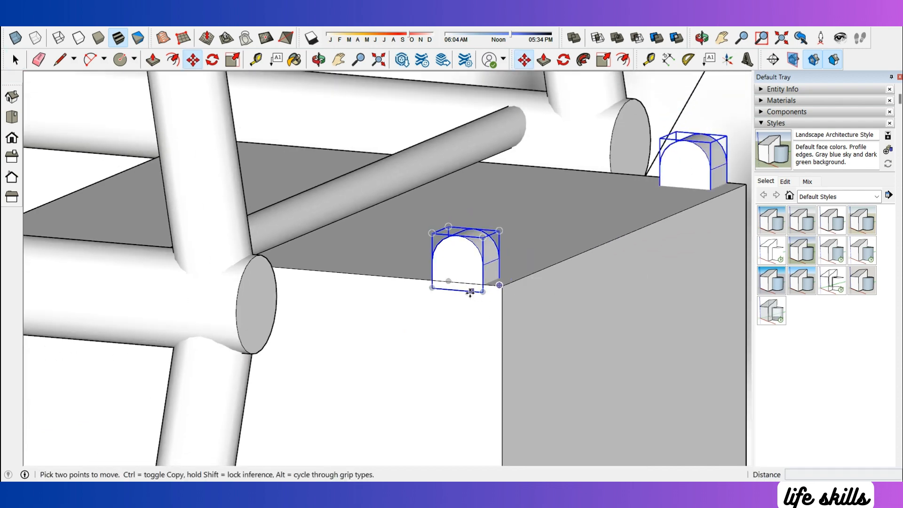
Move both arch brackets together inward onto the connecting rod so that they wrap around it
left_click(454, 290)
scroll(454, 290, "down", 5)
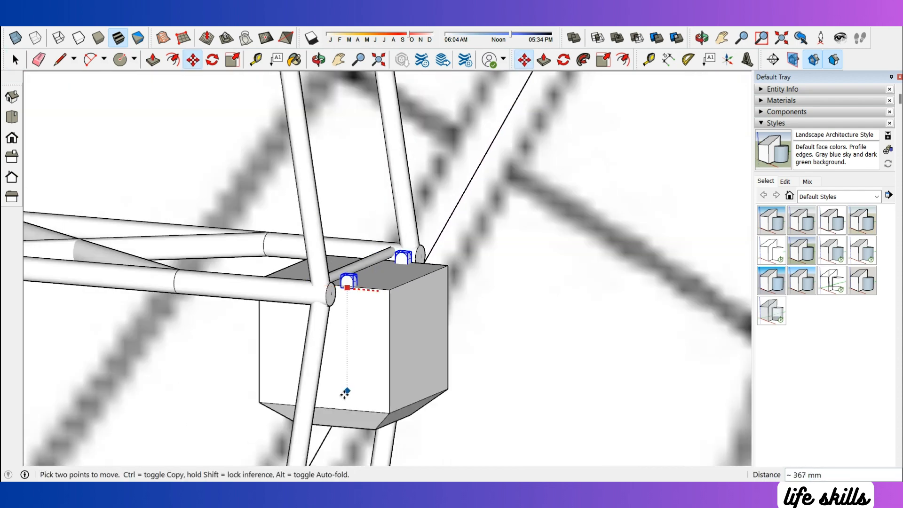
key("space")
scroll(381, 254, "up", 5)
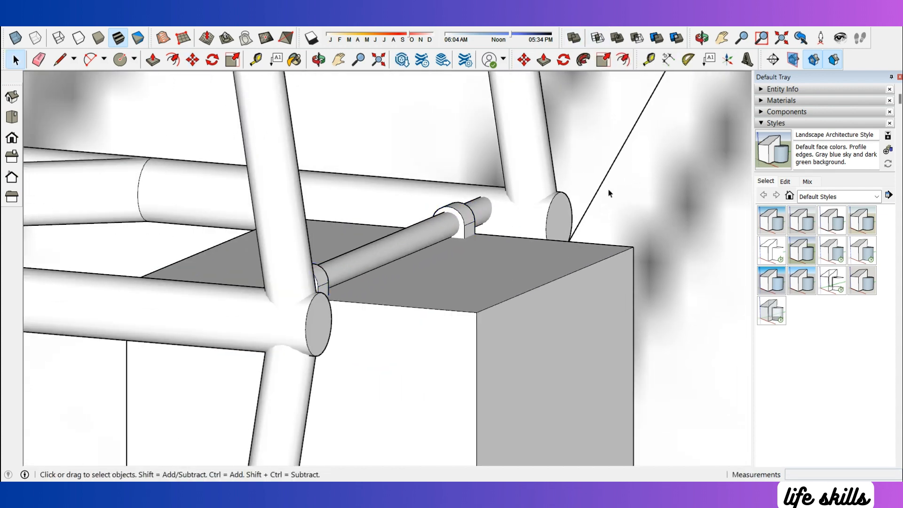
Merge the connecting rod and both arch brackets into one solid with the Outer Shell tool
left_click(575, 39)
left_click(541, 276)
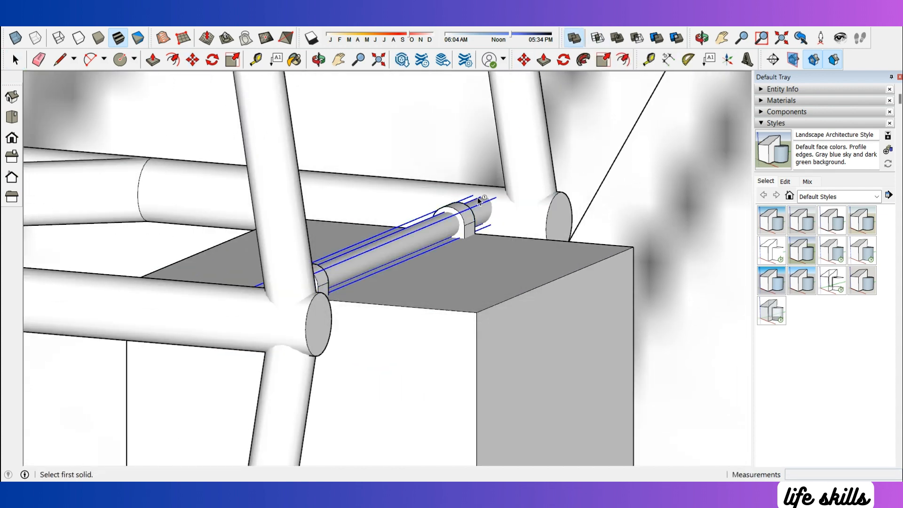
middle_click_drag(463, 221, 284, 268)
key("space")
scroll(358, 284, "down", 4)
left_click(376, 272)
middle_click_drag(376, 273, 492, 203)
scroll(338, 272, "up", 4)
scroll(338, 249, "down", 3)
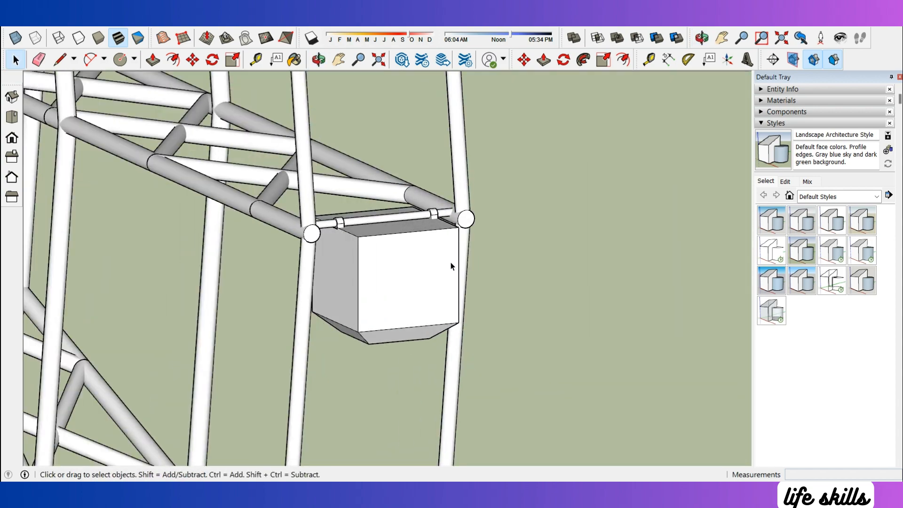
Move the bracketed rod and the cabin together outward to the ends of the rim tubes, and combine them into one object
scroll(423, 263, "up", 2)
left_click(409, 262)
middle_click_drag(409, 262, 224, 290)
scroll(394, 171, "up", 2)
left_click(480, 213)
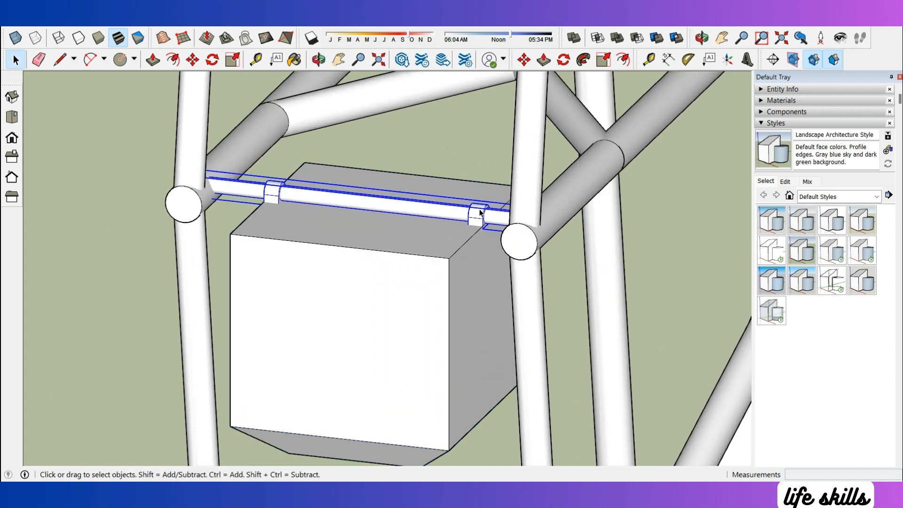
left_click(301, 256, "shift")
middle_click_drag(301, 256, 503, 239)
scroll(206, 230, "up", 3)
key("m")
scroll(597, 211, "up", 1)
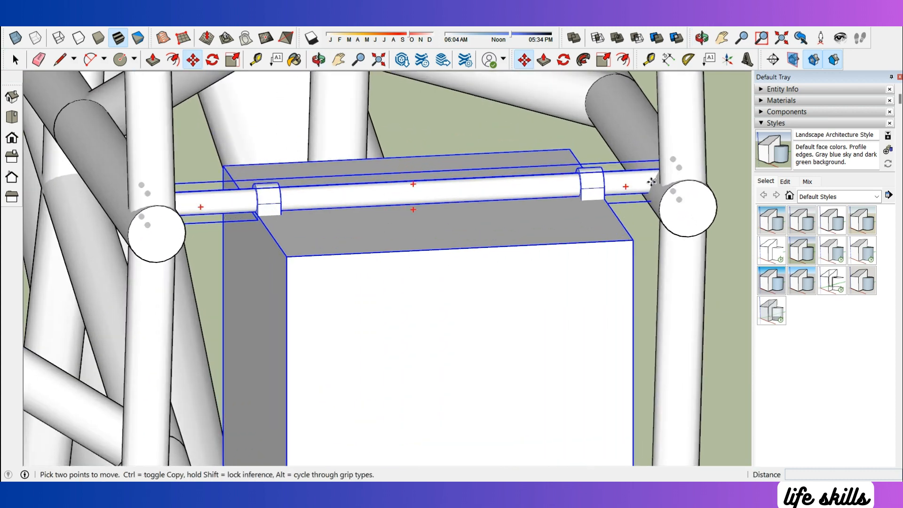
middle_click_drag(651, 182, 682, 224)
scroll(641, 184, "up", 4)
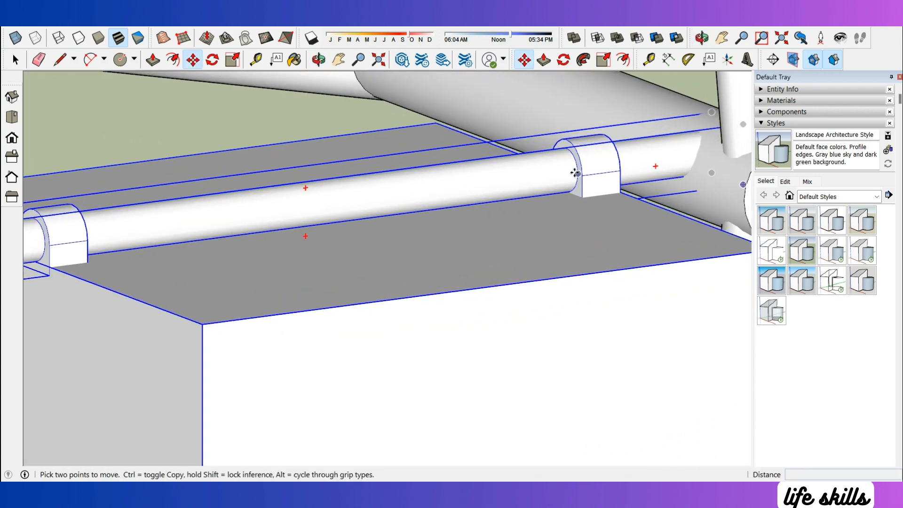
scroll(582, 177, "down", 4)
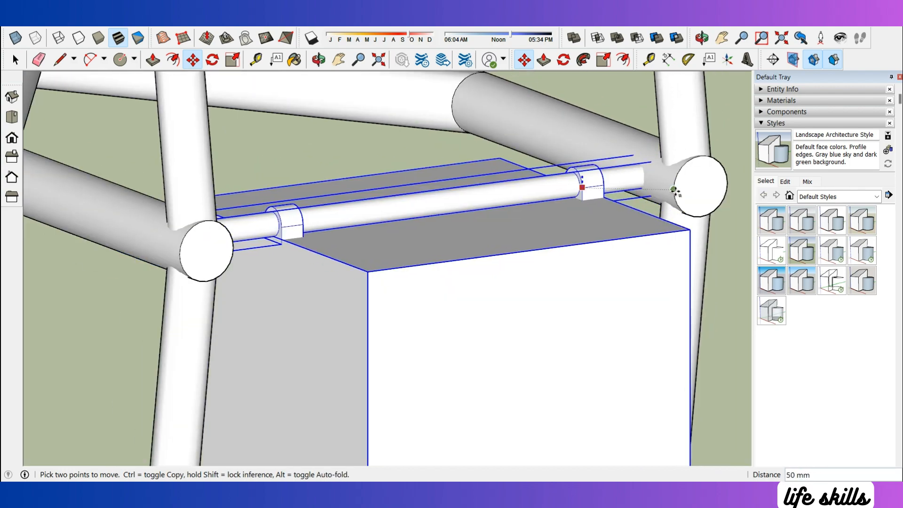
middle_click_drag(678, 193, 414, 282)
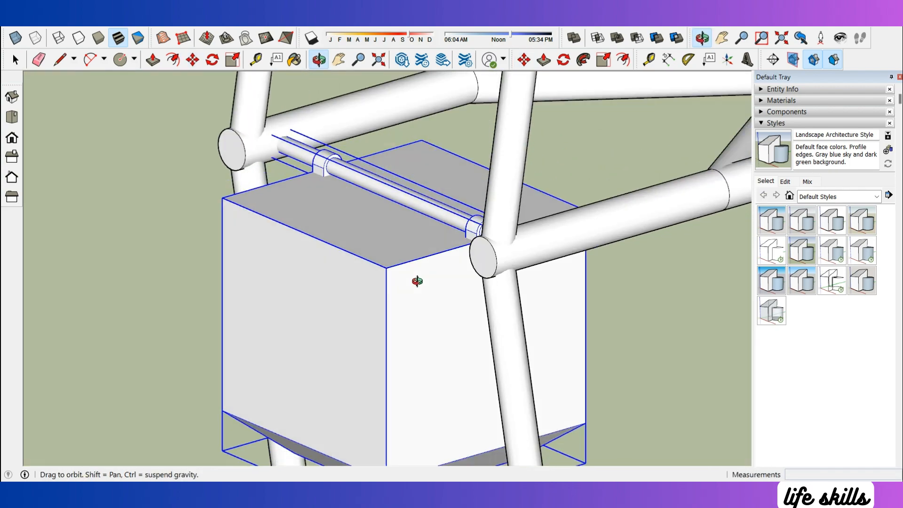
scroll(531, 237, "up", 3)
scroll(203, 175, "down", 3)
scroll(362, 185, "up", 6)
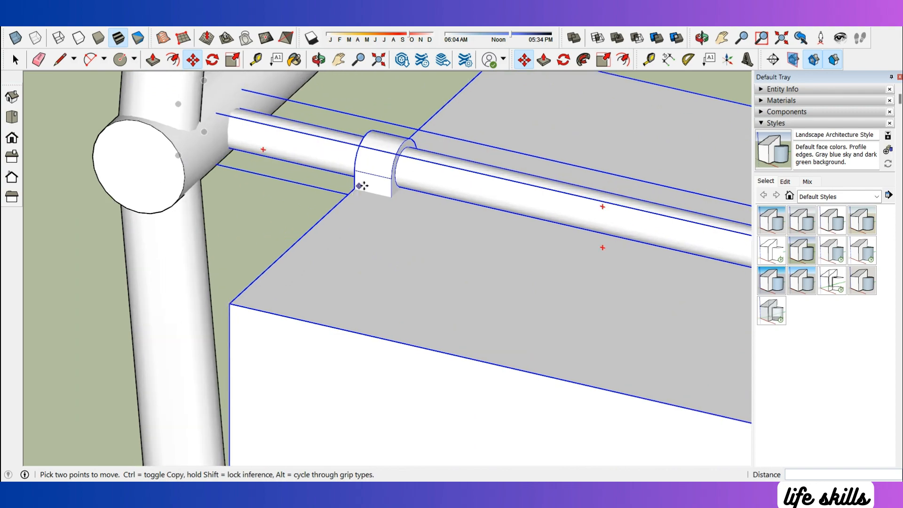
scroll(362, 182, "down", 3)
middle_click_drag(187, 187, 559, 235)
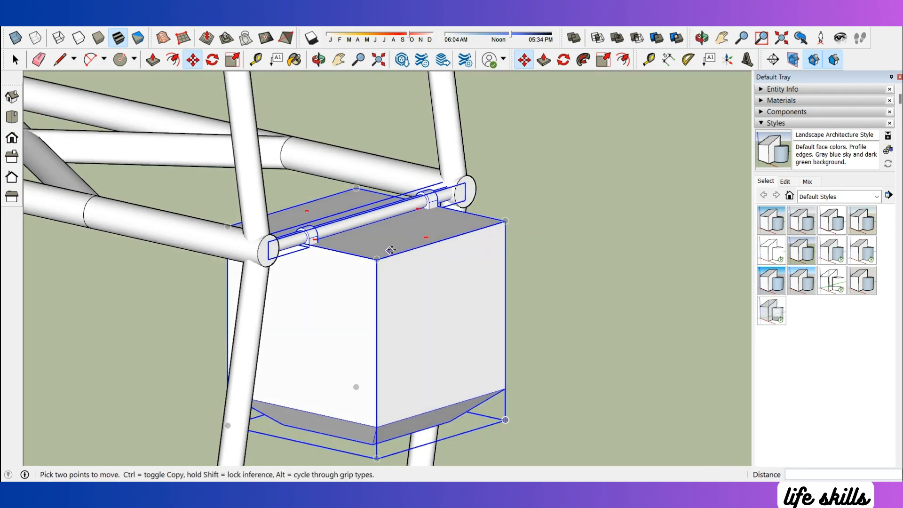
key("space")
middle_click_drag(425, 278, 429, 239)
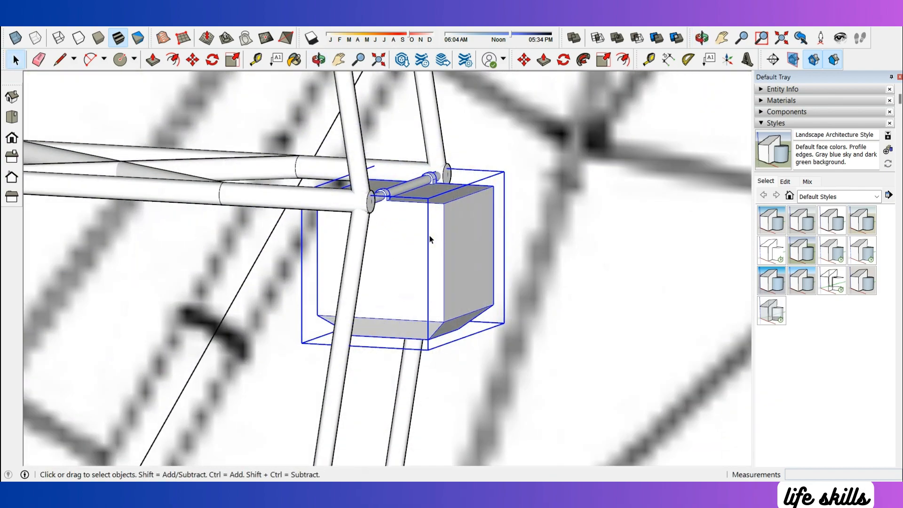
Open the cabin object for editing and push the outer section of its roof down 300 mm
double_click(429, 234)
scroll(422, 217, "up", 3)
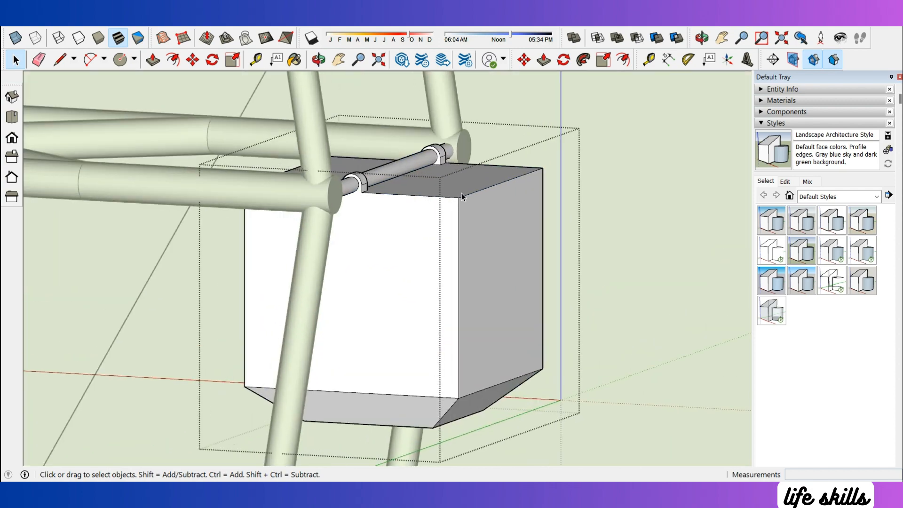
left_click(460, 191)
middle_click_drag(458, 192, 470, 218)
key("p")
left_click(387, 209)
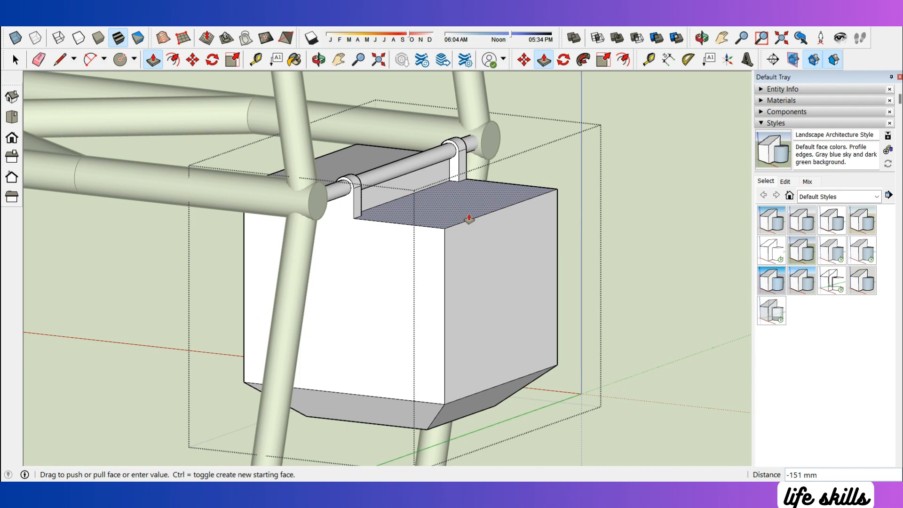
type("300")
key("Return")
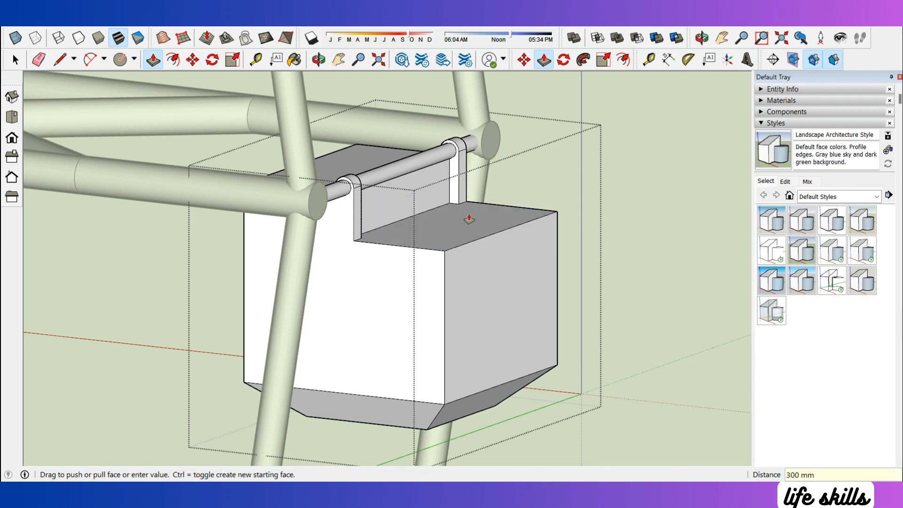
Lower the other roof section by the same 300 mm and erase the leftover wall between the two brackets
double_click(362, 166)
scroll(362, 165, "up", 1)
key("space")
right_click(427, 194)
left_click(458, 219)
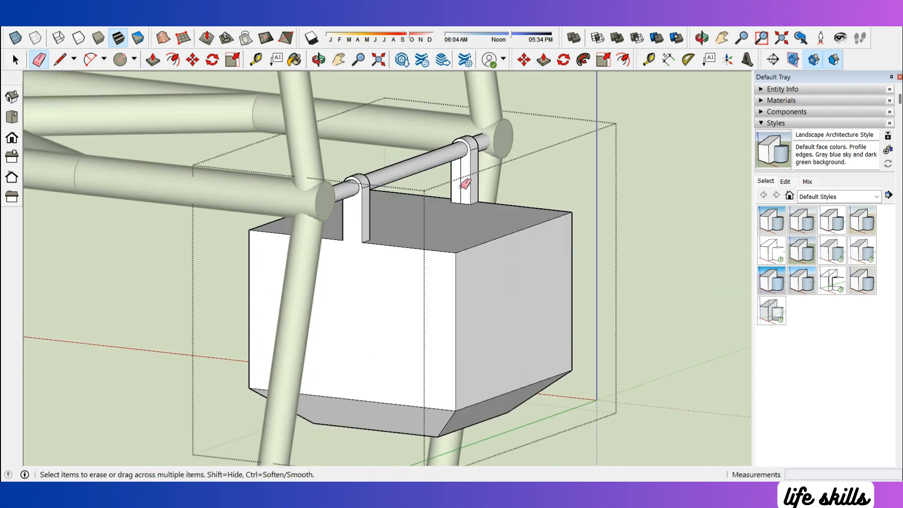
left_click(461, 187)
mouse_move(461, 187)
middle_mouse_down()
mouse_move(382, 219)
mouse_move(258, 194)
mouse_move(295, 192)
middle_mouse_up()
scroll(323, 206, "down", 2)
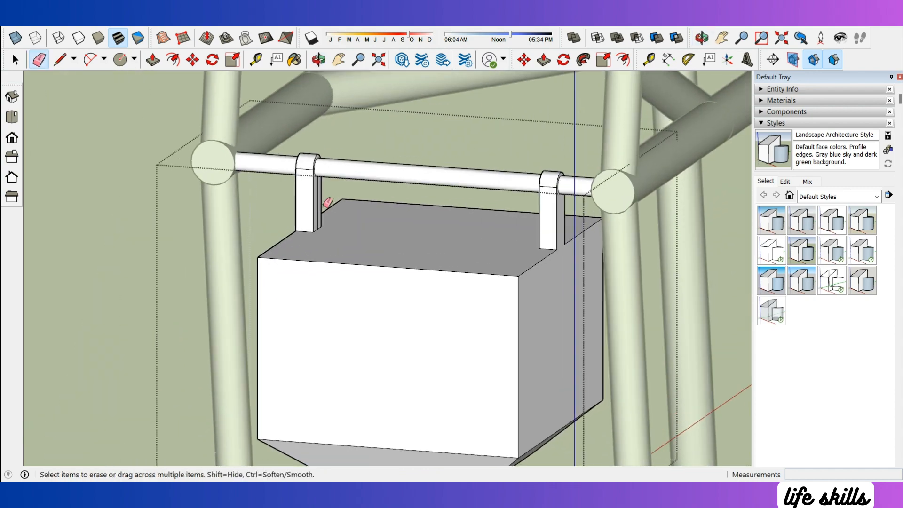
Lengthen the cabin by moving its selected tapered base downward, and close the object
scroll(370, 164, "down", 1)
scroll(425, 293, "down", 3)
mouse_move(370, 165)
middle_mouse_down()
mouse_move(425, 292)
mouse_move(363, 300)
middle_mouse_up()
key("space")
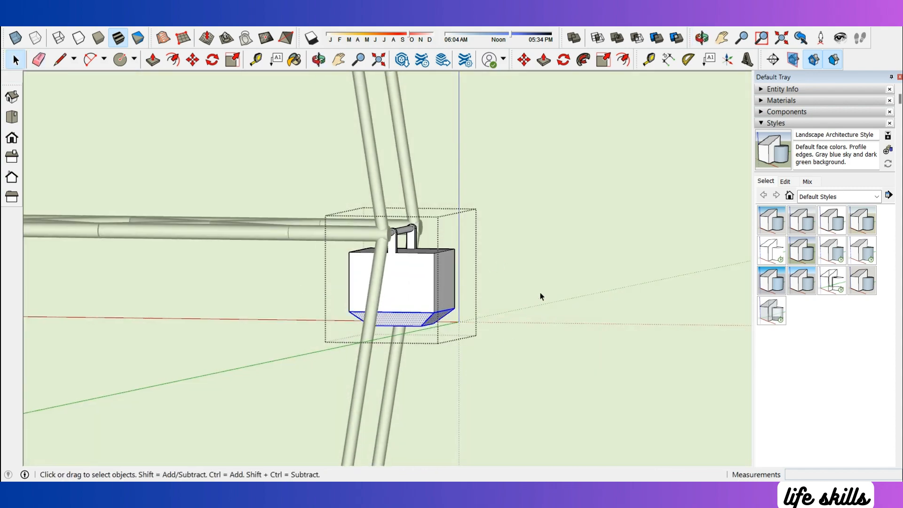
key("Return")
key("space")
left_click(553, 297)
middle_click_drag(553, 298, 439, 308)
scroll(439, 309, "up", 3)
left_click(405, 272)
middle_click_drag(405, 270, 426, 266)
scroll(401, 259, "up", 3)
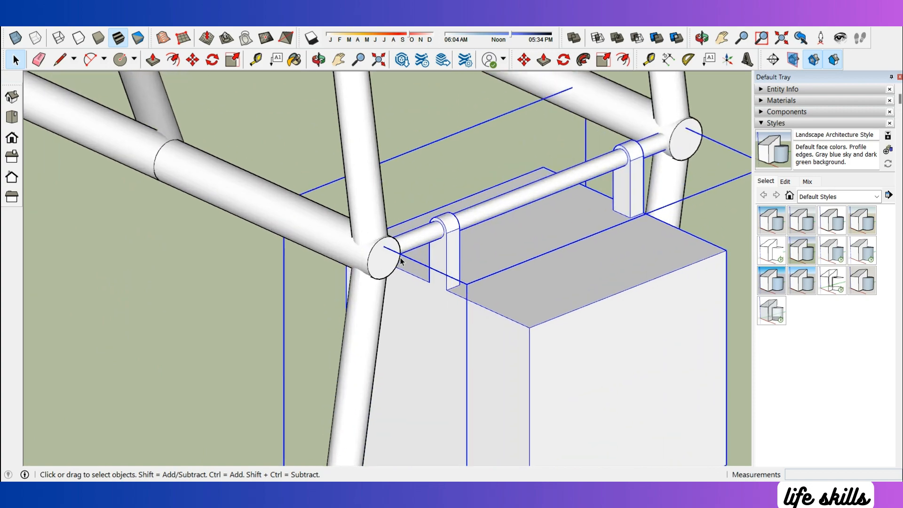
scroll(569, 258, "down", 3)
middle_click_drag(616, 259, 248, 230)
scroll(339, 123, "down", 2)
scroll(506, 245, "up", 2)
middle_click_drag(399, 224, 311, 181)
scroll(273, 160, "up", 2)
scroll(319, 145, "up", 1)
left_click(320, 172)
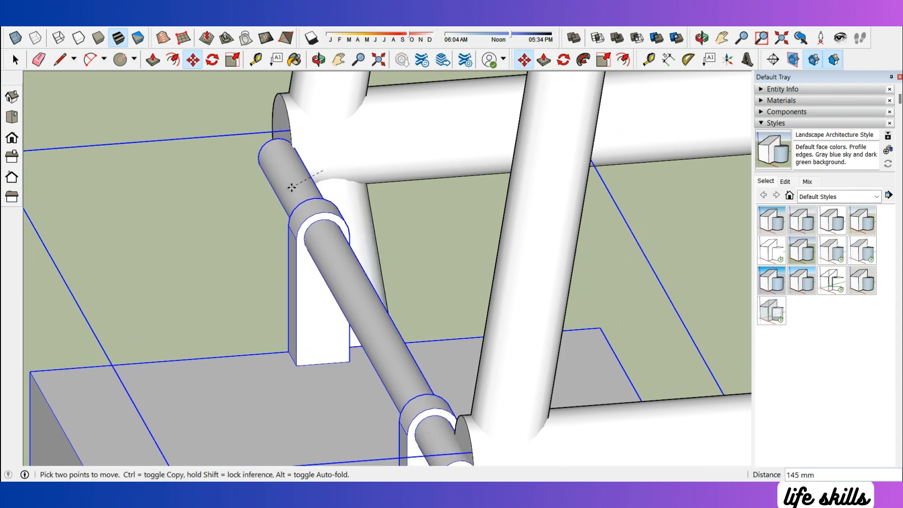
scroll(284, 169, "down", 2)
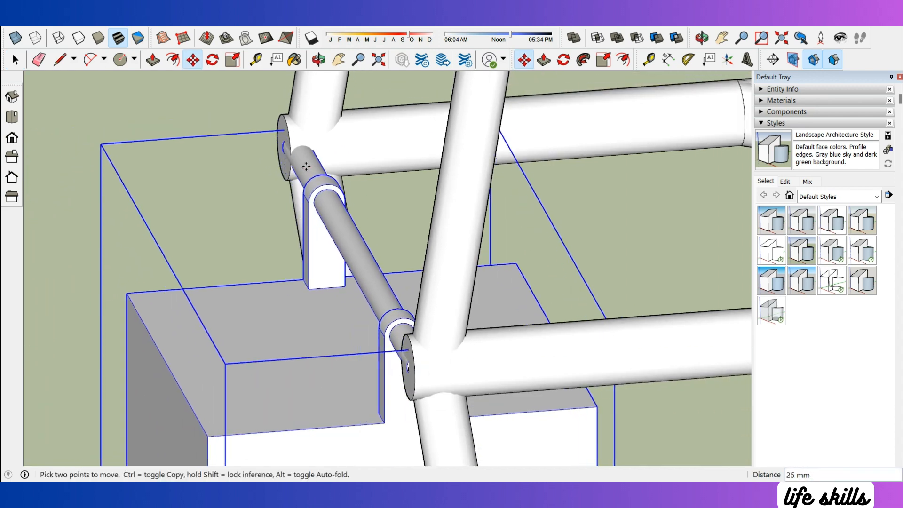
key("Escape")
scroll(312, 172, "down", 4)
key("space")
scroll(314, 182, "up", 2)
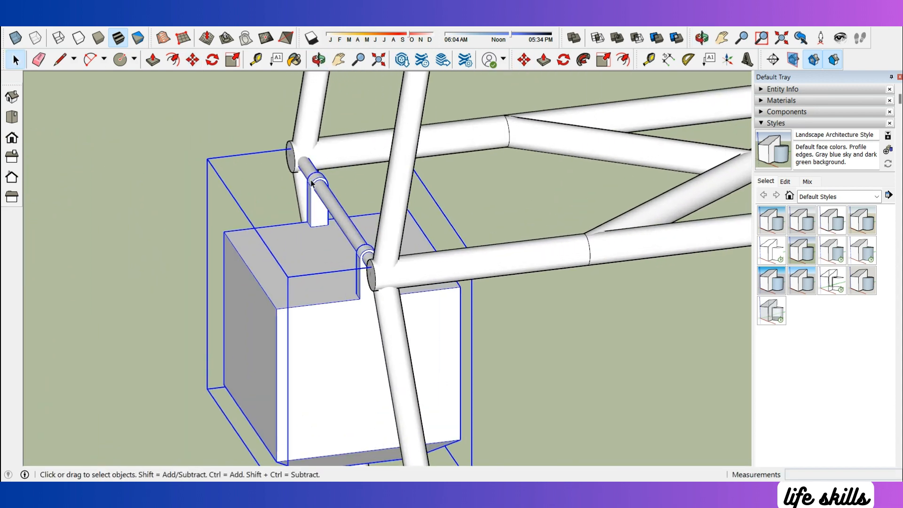
Move the cabin with its hanging rod off the wheel rim into the open area in front of the reference drawing
key("m")
left_click(313, 184)
scroll(282, 174, "down", 5)
scroll(437, 301, "up", 4)
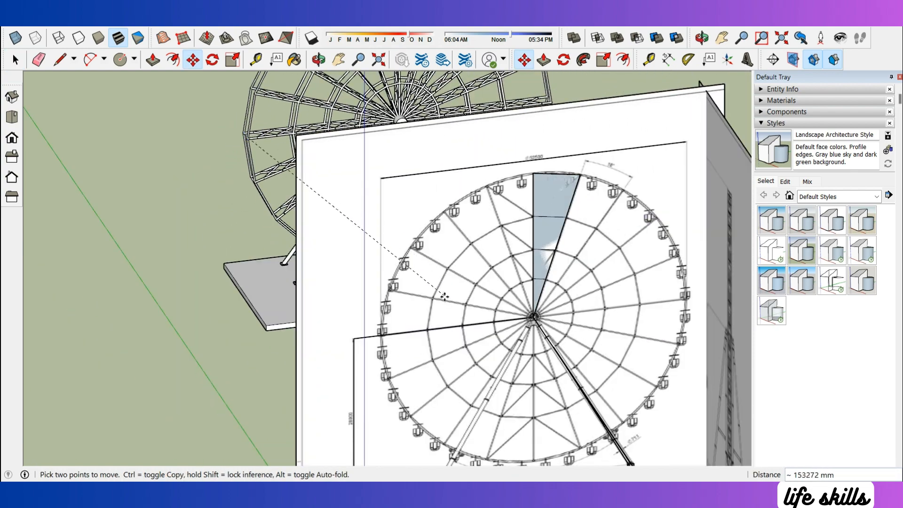
scroll(438, 301, "up", 8)
Draw a vertical line across the round end face of the cabin's hanging rod through its centre
key("l")
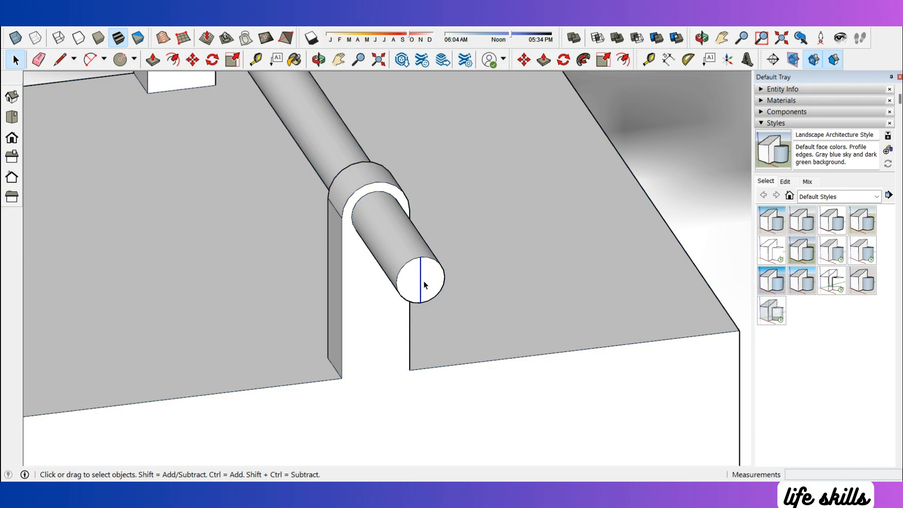
key("space")
key("ctrl+a")
key("l")
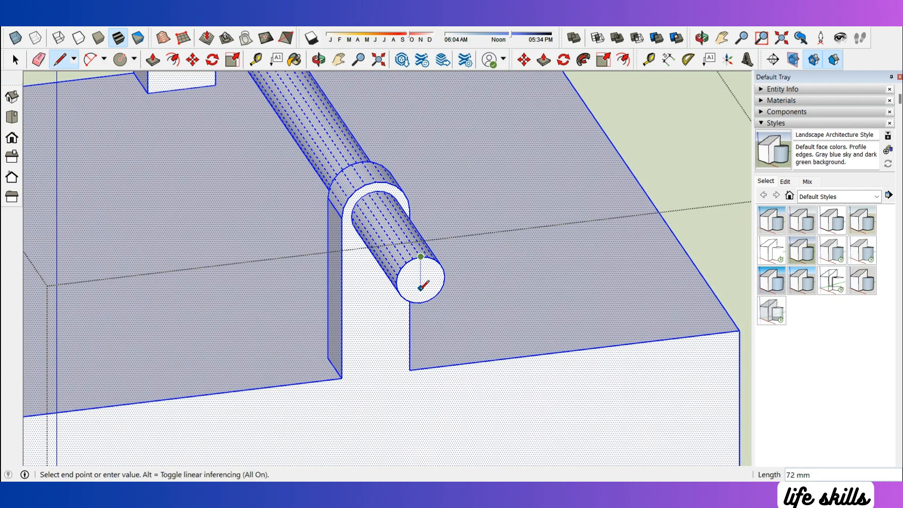
left_click(420, 302)
key("space")
left_click(421, 277)
Move the cabin by its rod's end centre onto the left end of the wheel's overall diameter dimension line
scroll(421, 277, "down", 15)
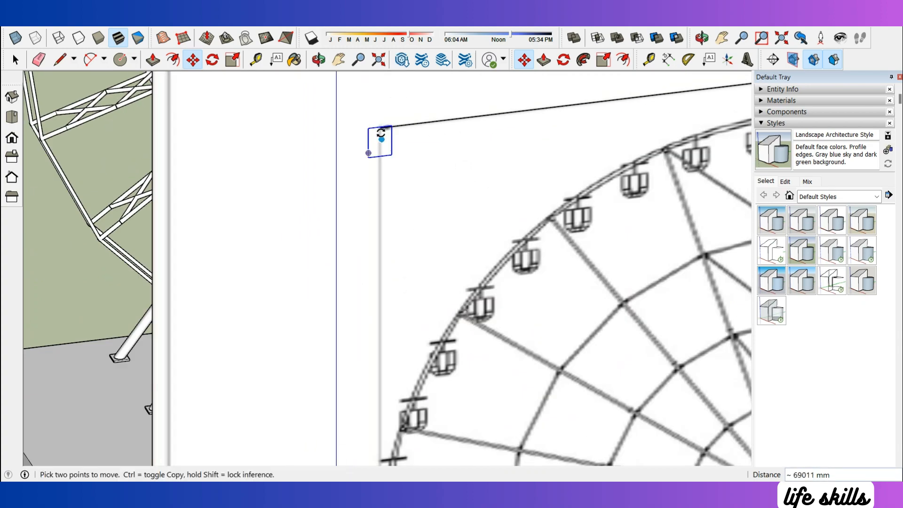
left_click(379, 199)
scroll(393, 141, "up", 3)
Compare the cabin's size with the cabins drawn around the reference wheel by carrying it over them, and cancel the move
left_click(447, 148)
scroll(442, 188, "down", 6)
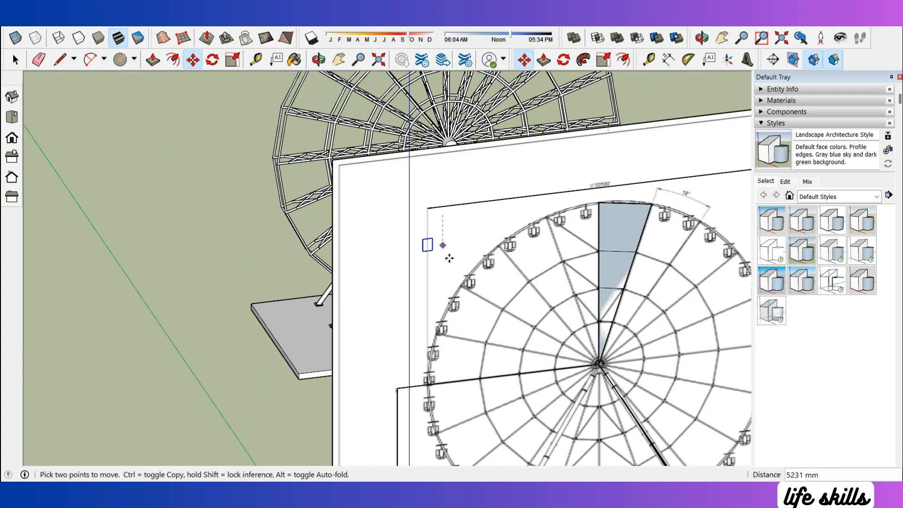
scroll(450, 329, "up", 2)
scroll(440, 357, "up", 8)
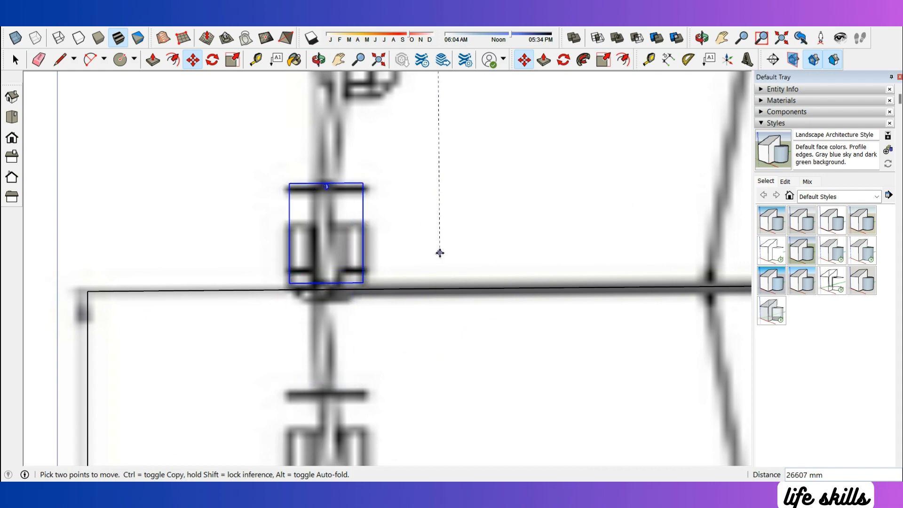
scroll(440, 253, "down", 5)
scroll(310, 282, "down", 3)
scroll(240, 269, "down", 1)
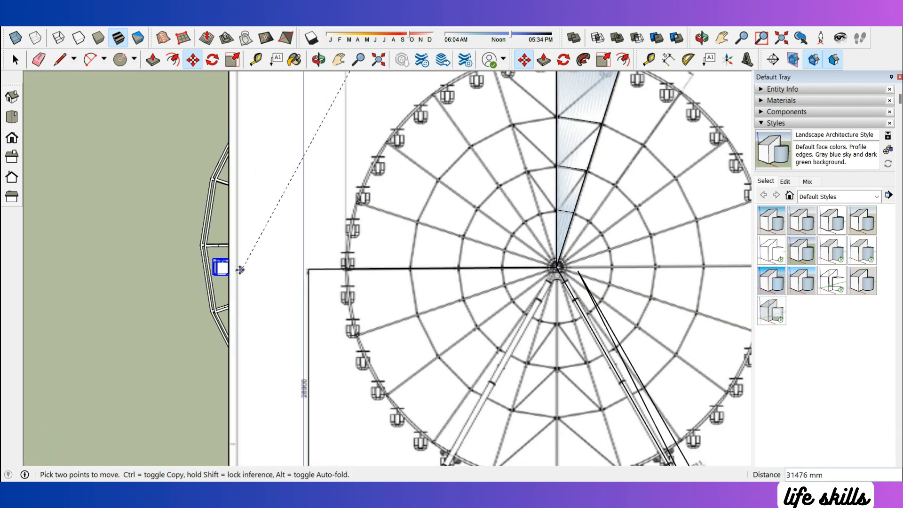
scroll(272, 238, "down", 1)
scroll(555, 119, "up", 2)
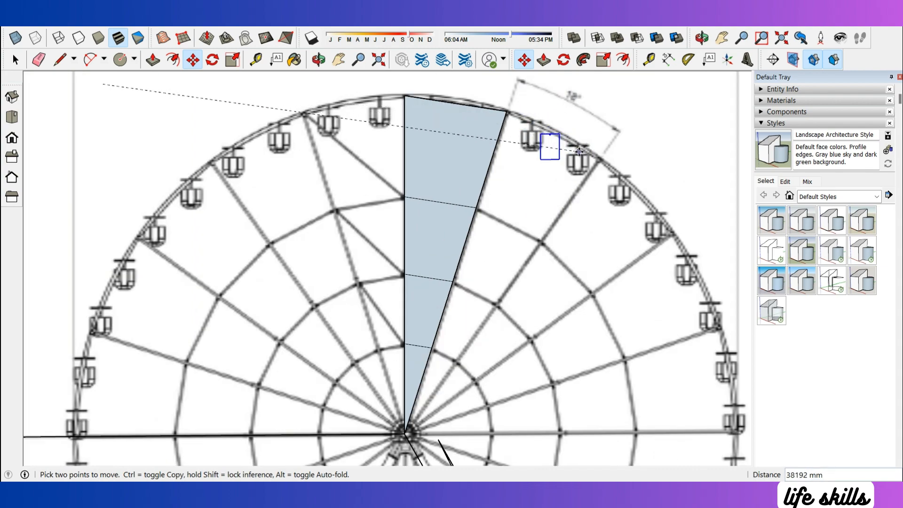
scroll(473, 126, "down", 1)
scroll(423, 108, "down", 3)
scroll(555, 141, "up", 6)
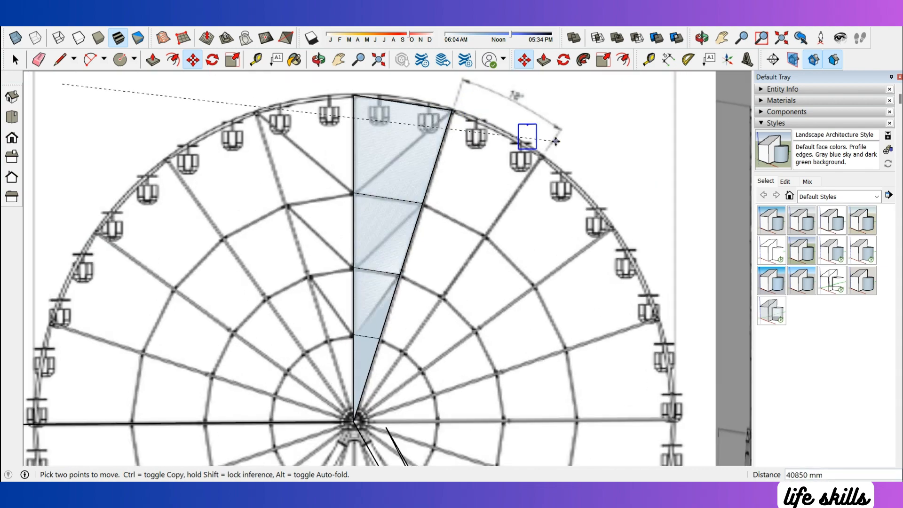
scroll(501, 147, "up", 1)
scroll(521, 185, "down", 8)
key("Escape")
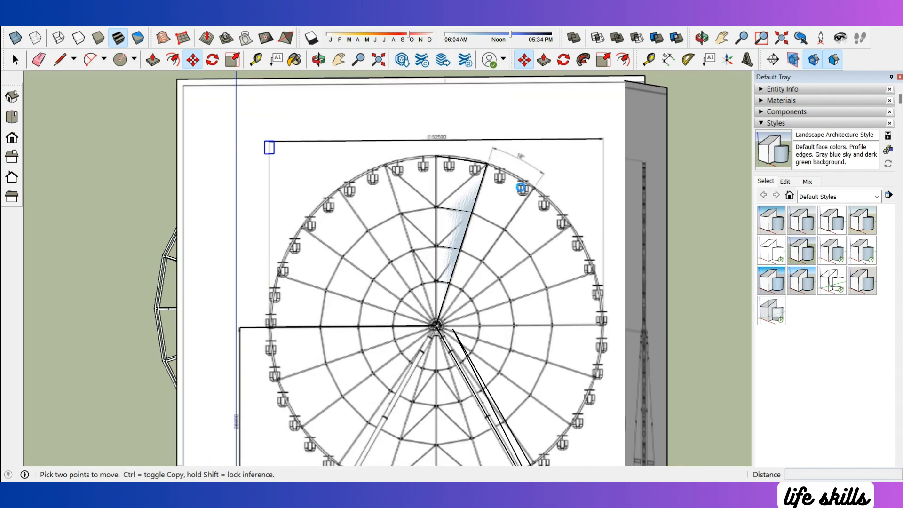
Draw a 20-sided circle in front of the reference drawing, aligned with the drawn hub and reaching the top of the rim
scroll(292, 153, "up", 3)
scroll(347, 130, "down", 2)
key("space")
scroll(376, 155, "down", 2)
left_click(450, 170)
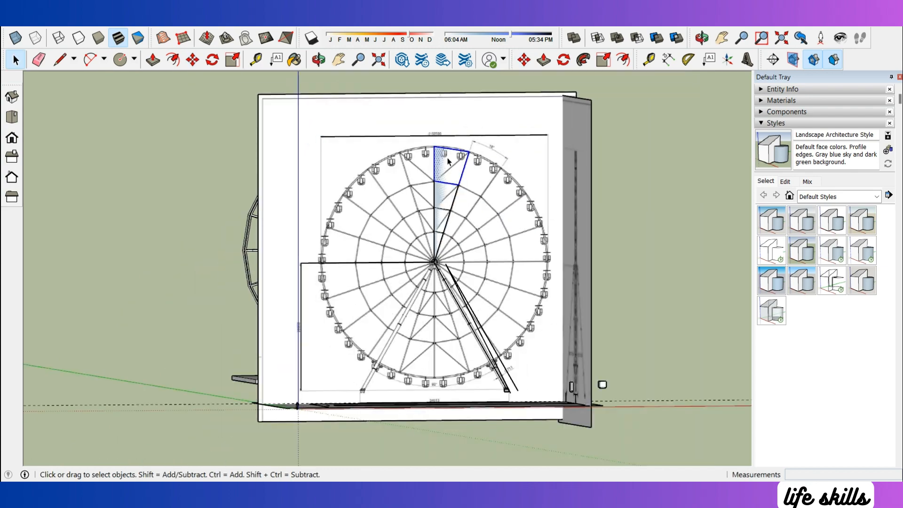
scroll(448, 161, "down", 3)
middle_click_drag(548, 329, 579, 263)
key("c")
scroll(425, 213, "up", 4)
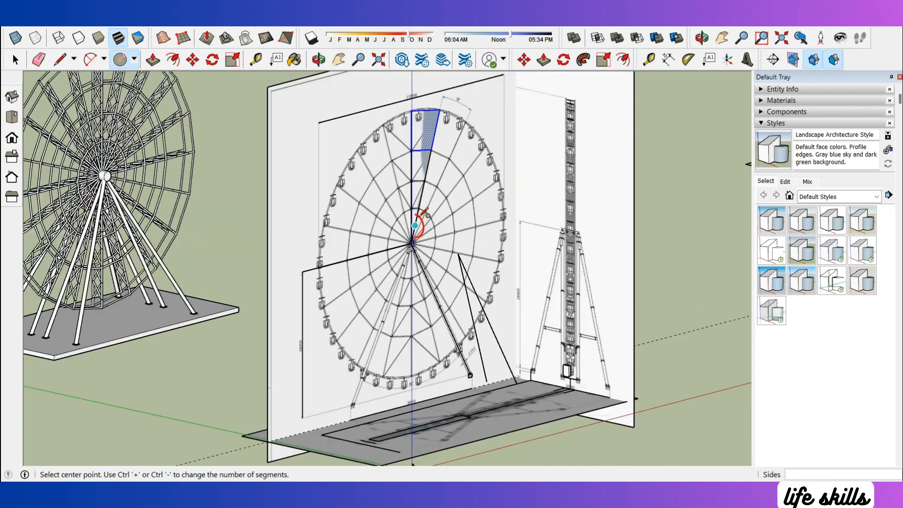
scroll(415, 225, "up", 1)
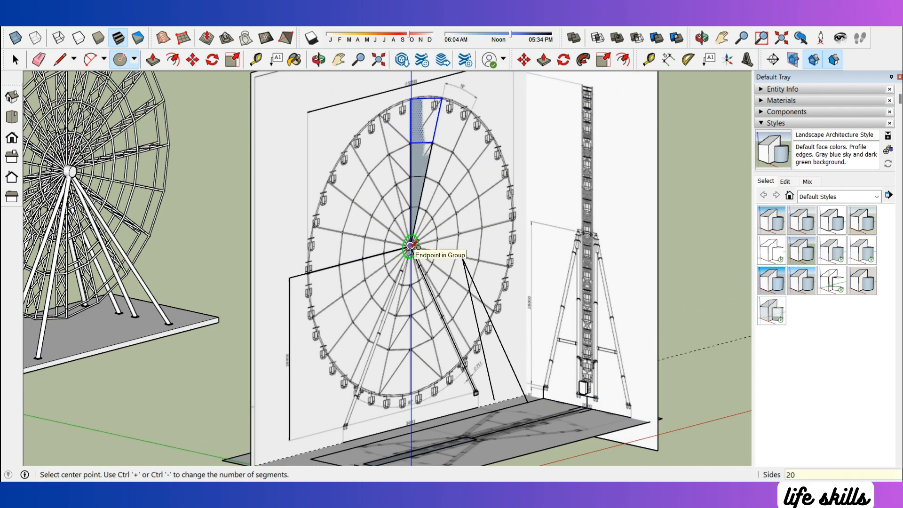
scroll(414, 329, "down", 3)
scroll(423, 306, "up", 1)
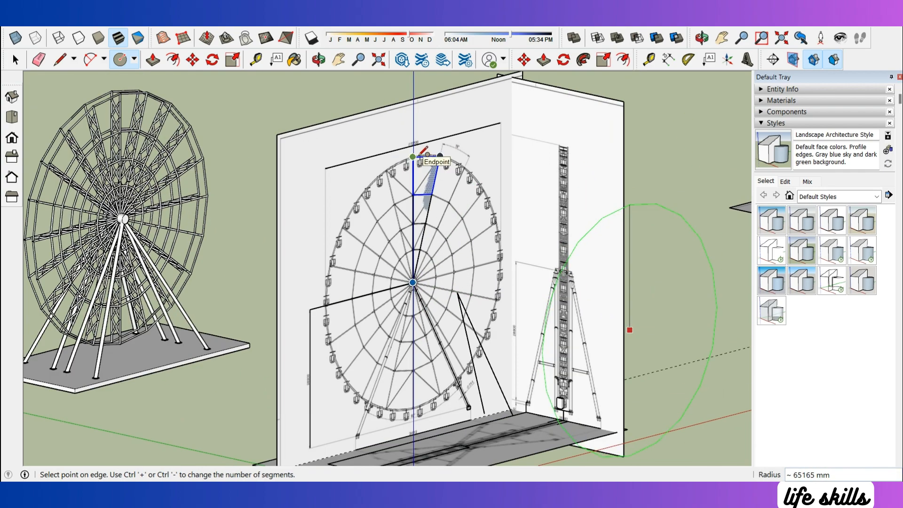
left_click(639, 233)
key("space")
Move the cabin by the centre of its rod's end face onto an upper left corner of the 20-sided circle
scroll(525, 202, "up", 6)
scroll(525, 202, "down", 5)
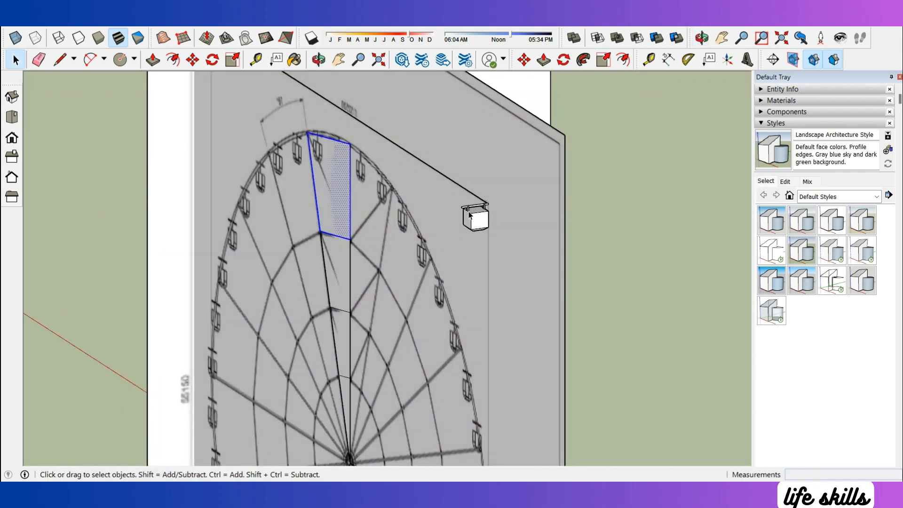
left_click(470, 221)
scroll(493, 202, "up", 8)
key("o")
middle_click_drag(525, 193, 488, 227)
key("m")
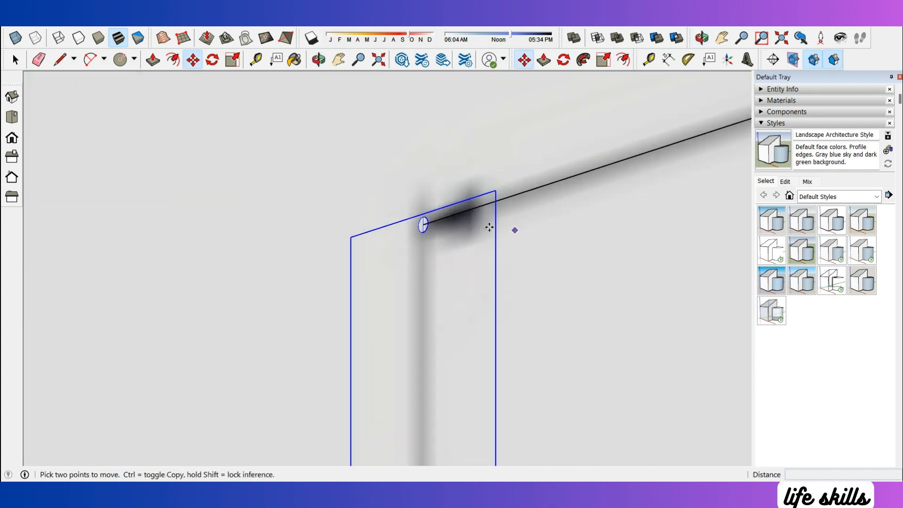
scroll(421, 221, "up", 2)
left_click(426, 226)
scroll(308, 203, "down", 6)
left_click(12, 138)
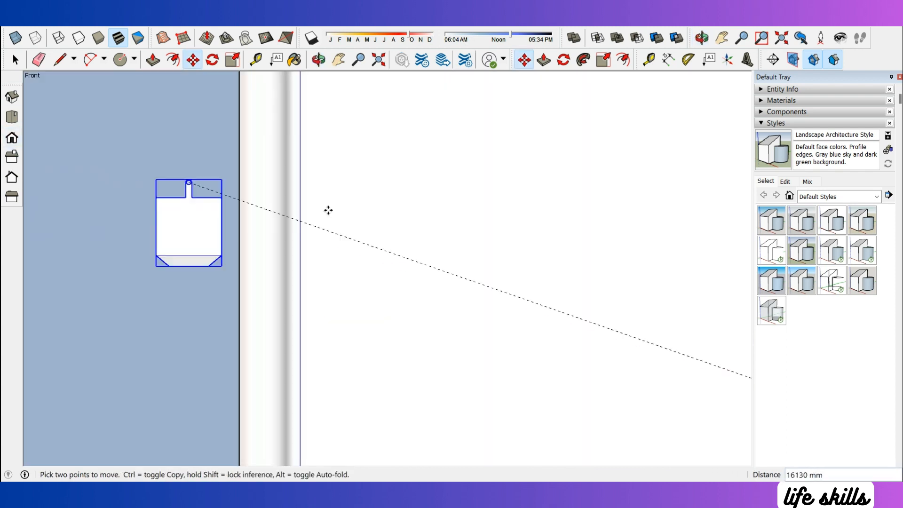
scroll(478, 256, "up", 8)
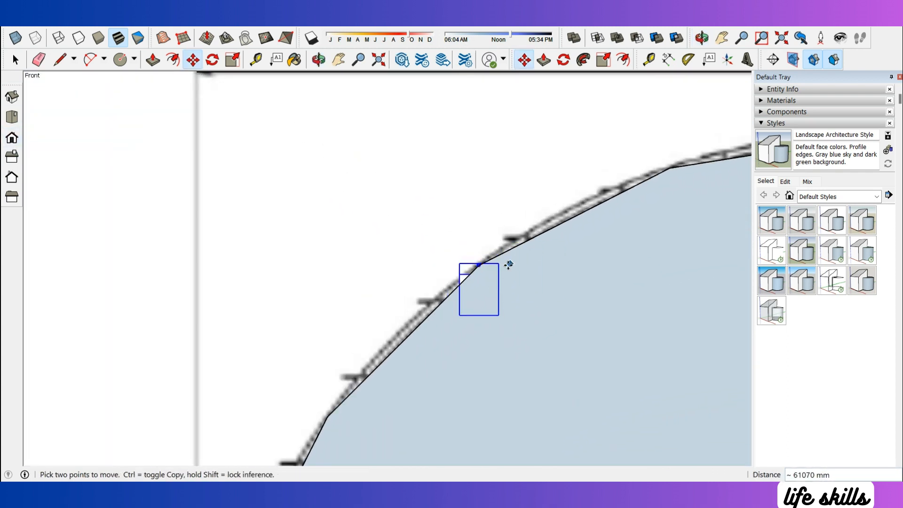
scroll(508, 265, "up", 3)
scroll(326, 207, "down", 2)
Examine with back edges and X-ray display how the cabin's rod sits against the modelled rim joint
left_click(35, 38)
scroll(466, 244, "up", 2)
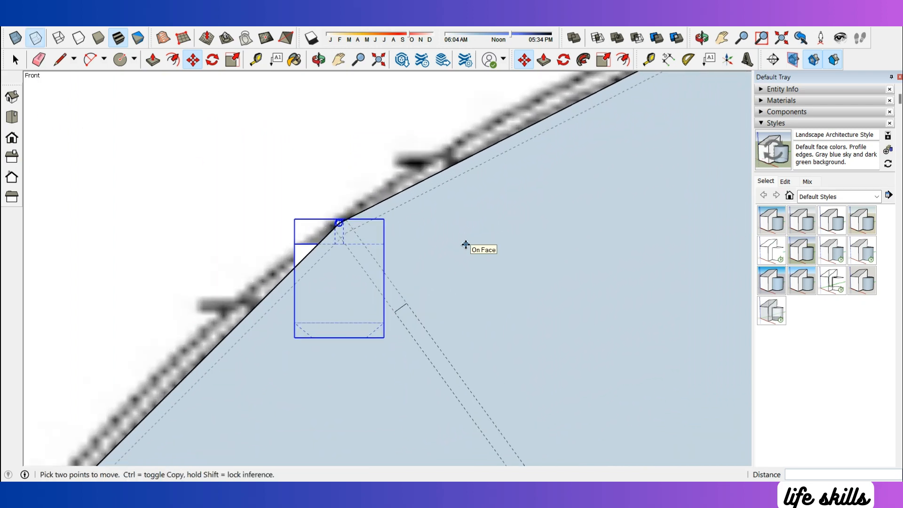
left_click(16, 41)
scroll(306, 198, "up", 4)
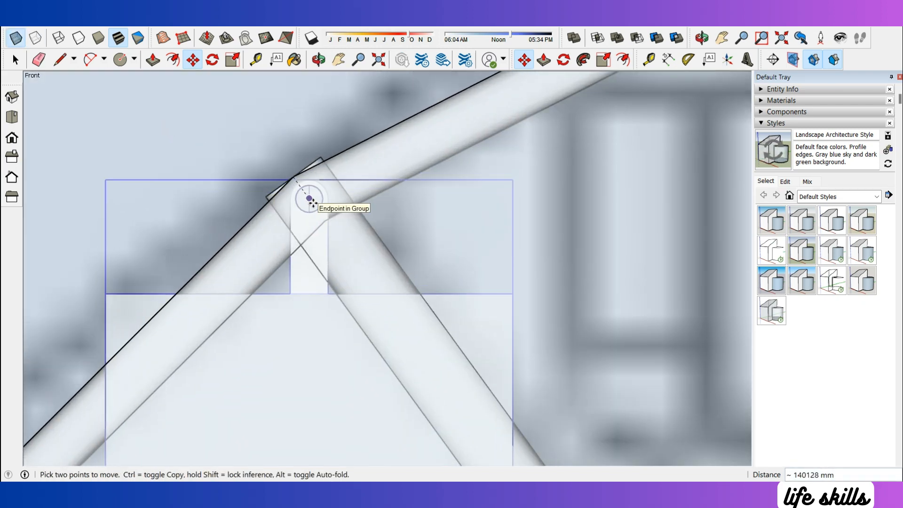
scroll(314, 203, "up", 3)
key("l")
left_click(273, 147)
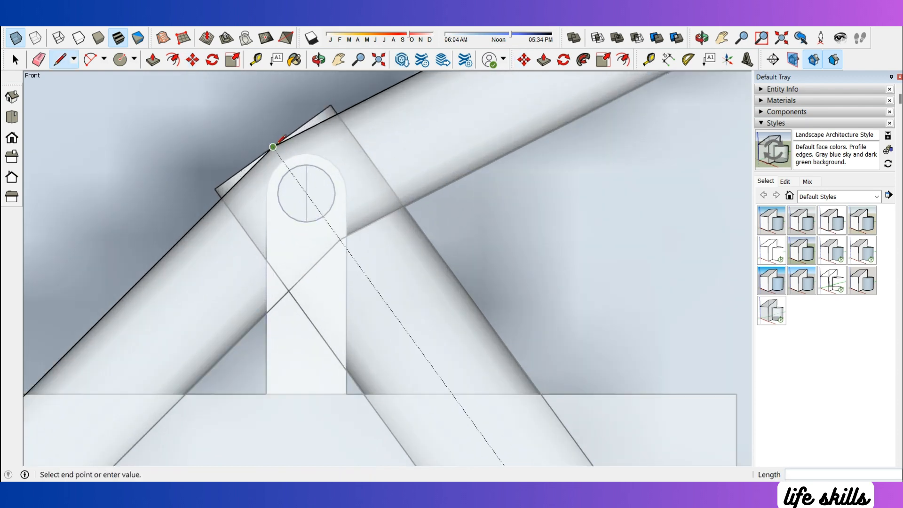
key("space")
scroll(344, 187, "down", 14)
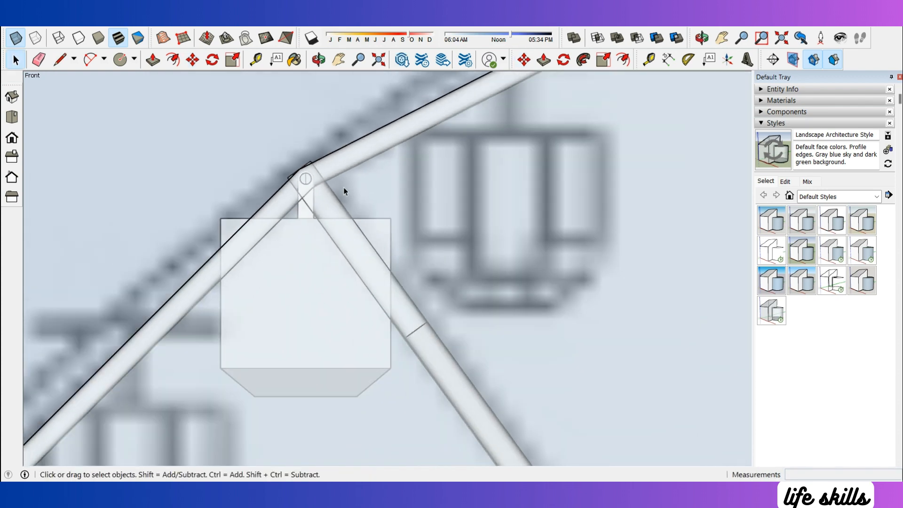
left_click(16, 38)
scroll(303, 113, "down", 2)
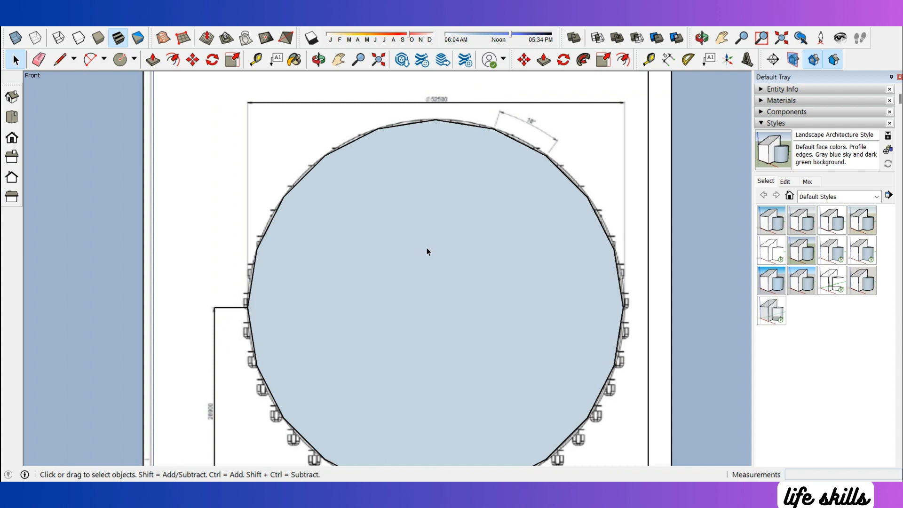
key("c")
scroll(452, 303, "up", 1)
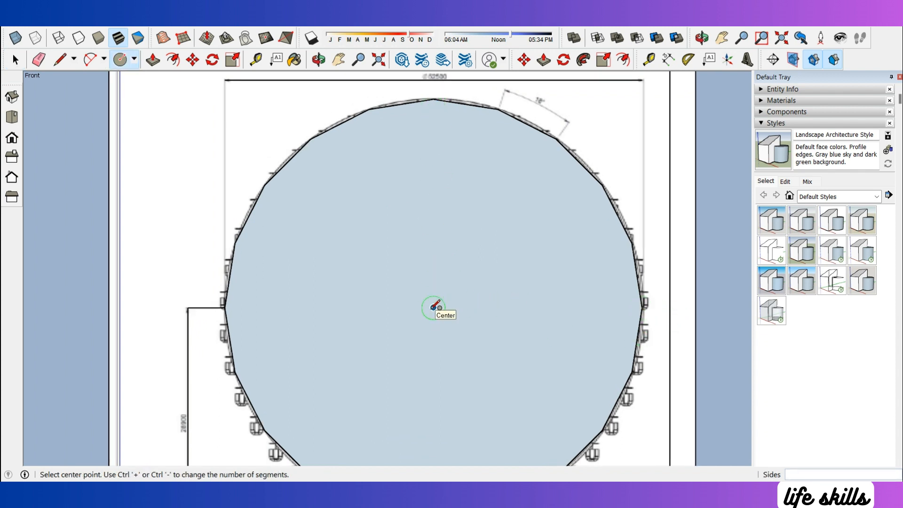
scroll(432, 136, "down", 2)
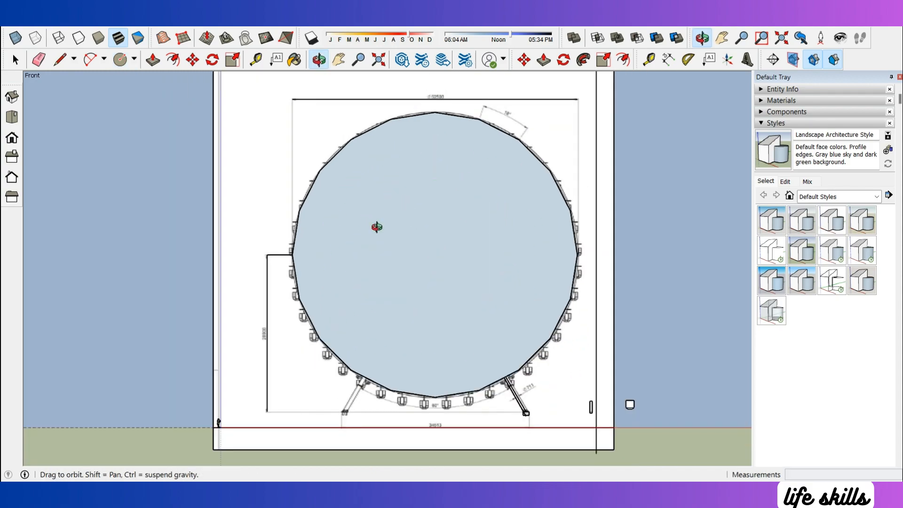
Open the modelled wheel's outer rim ring for editing in X-ray display and select its tube surface
middle_click_drag(377, 226, 659, 357)
scroll(659, 357, "down", 2)
scroll(320, 254, "up", 10)
middle_click_drag(413, 250, 251, 221)
scroll(405, 254, "up", 3)
scroll(405, 252, "up", 2)
left_click(19, 41)
scroll(391, 244, "up", 2)
middle_click_drag(395, 250, 433, 292)
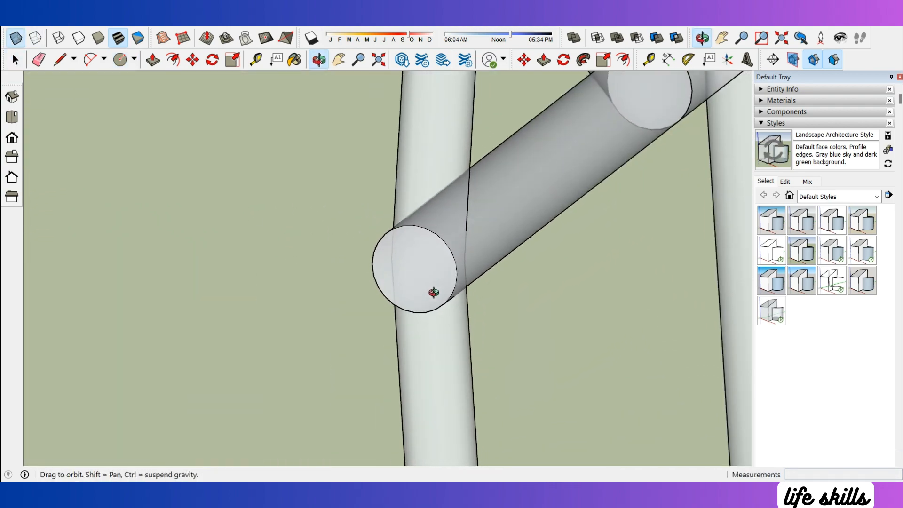
scroll(435, 254, "up", 1)
double_click(436, 183)
left_click(428, 143)
double_click(427, 143)
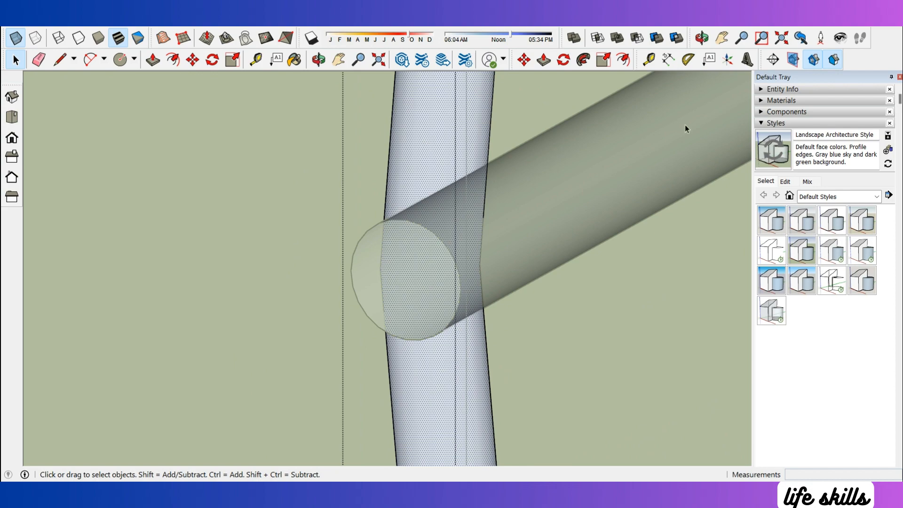
middle_click_drag(685, 125, 231, 154)
left_click(454, 276)
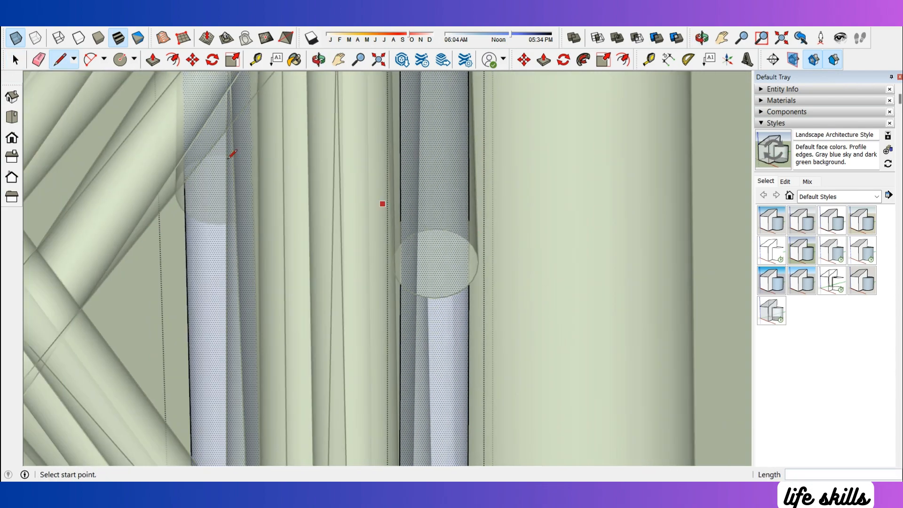
left_click(13, 113)
key("space")
Measure the thickness of the rim tube with a line across it in the top view, and close the ring object
scroll(502, 208, "down", 10)
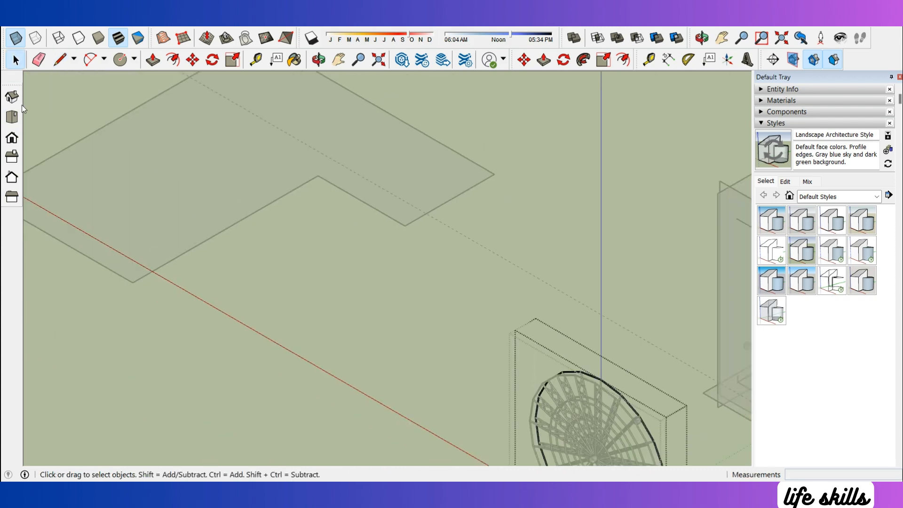
left_click(13, 97)
left_click(8, 122)
scroll(214, 193, "up", 10)
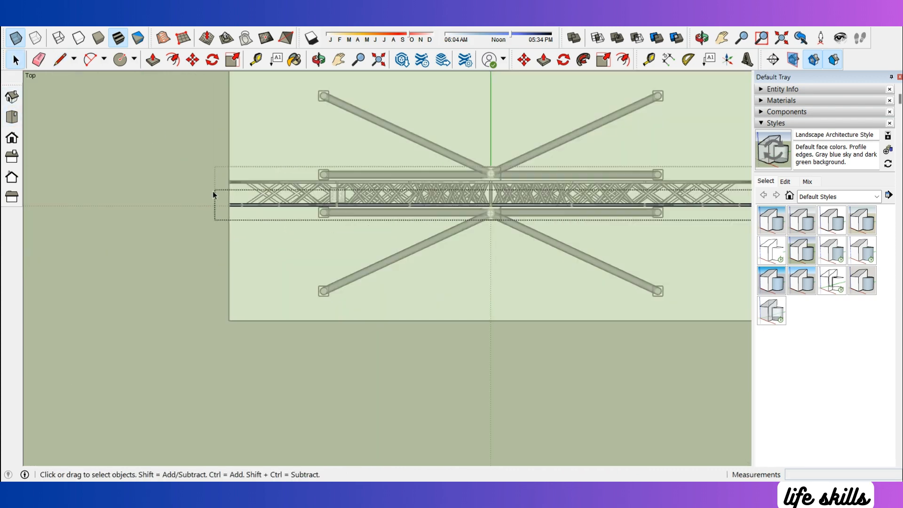
scroll(253, 195, "up", 10)
key("l")
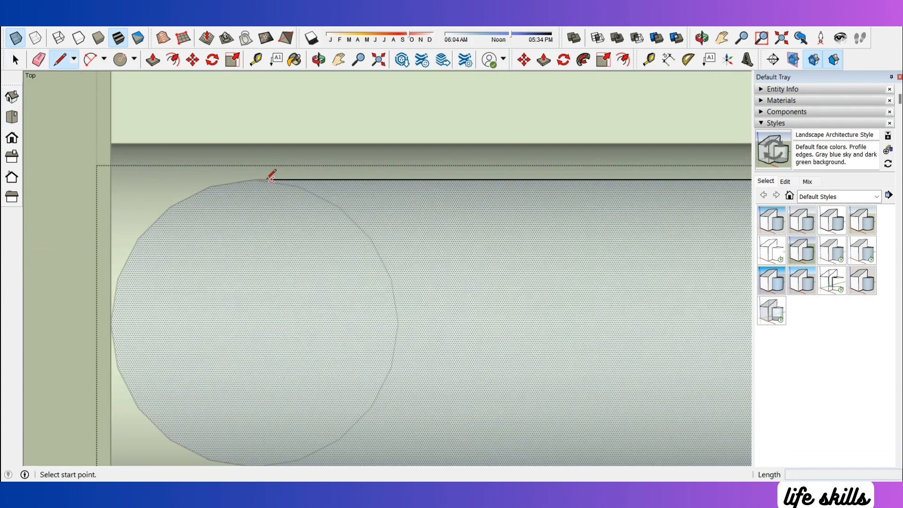
scroll(269, 174, "down", 3)
left_click(270, 141)
left_click(260, 342)
key("space")
scroll(347, 232, "down", 15)
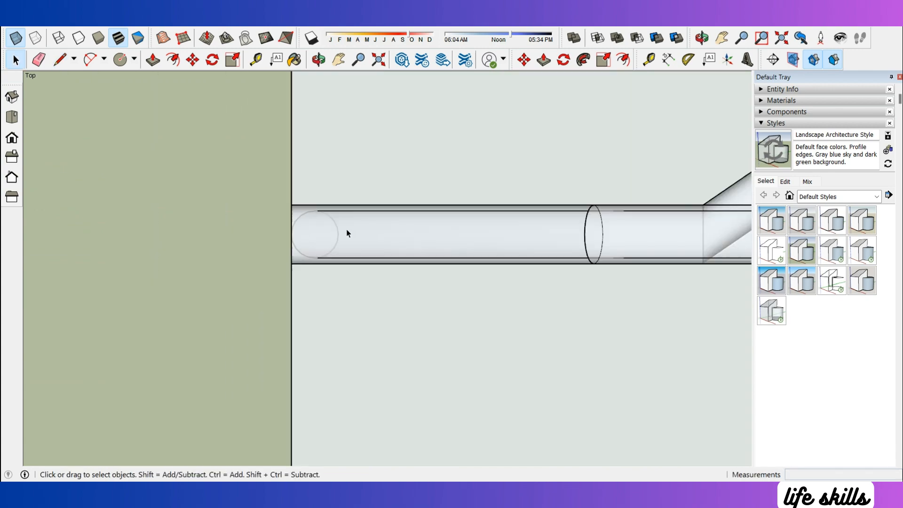
Draw a short vertical line downward from the top corner of the 20-sided circle in the front view with X-ray off
left_click(13, 138)
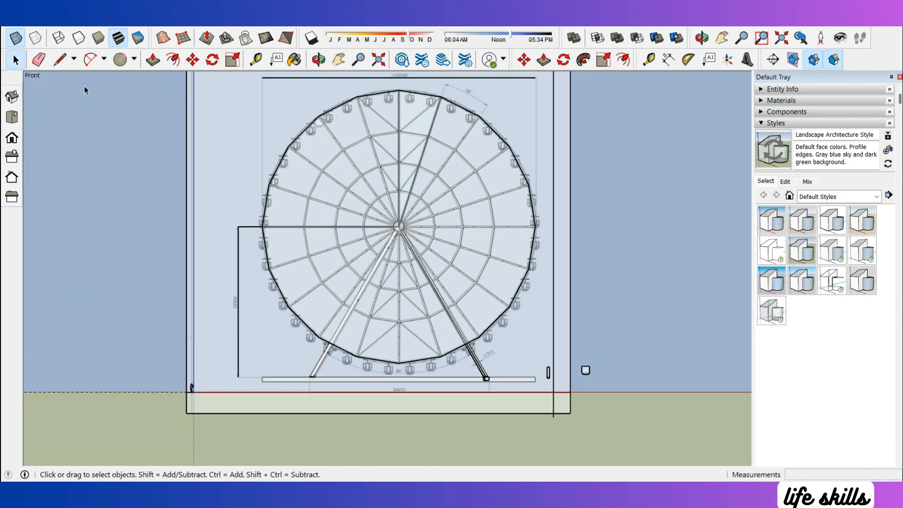
scroll(302, 92, "up", 10)
key("l")
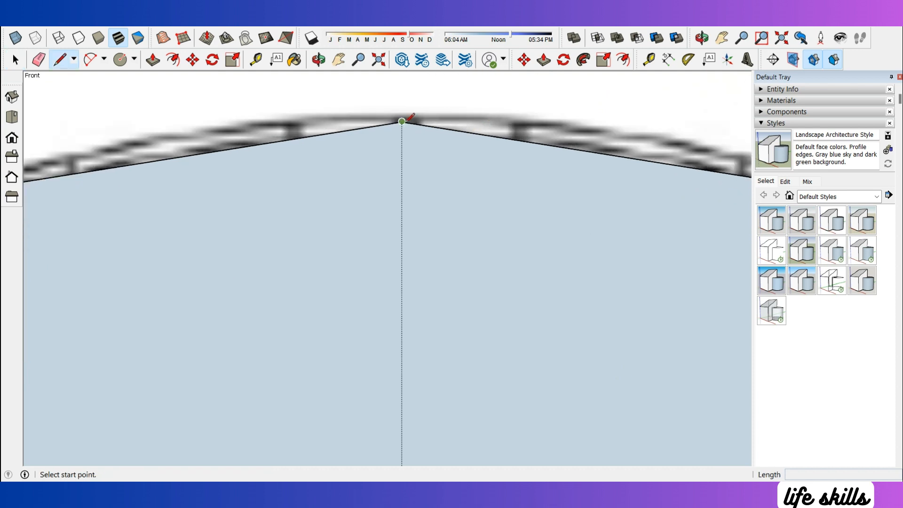
key("Escape")
scroll(423, 120, "down", 10)
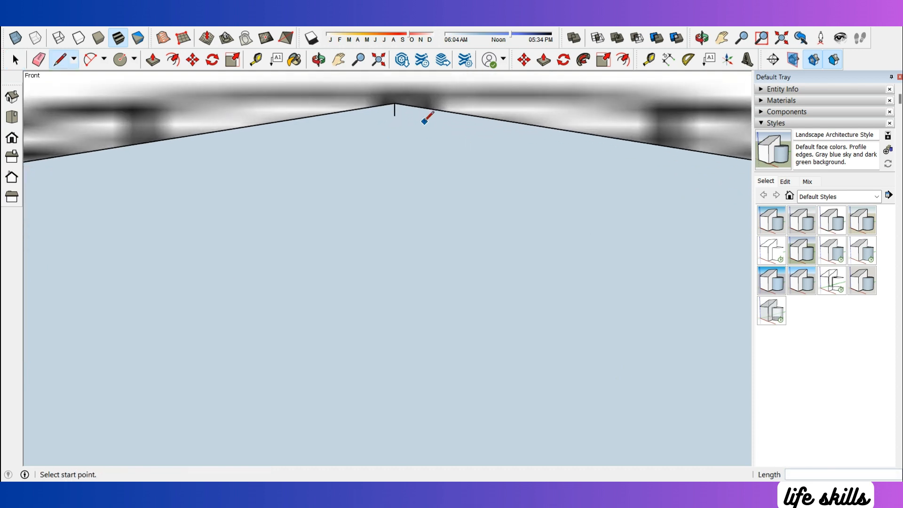
Draw a concentric circle inside the 20-sided guide circle, from its centre to the short line's lower end, with a radius of about 26178 mm
key("c")
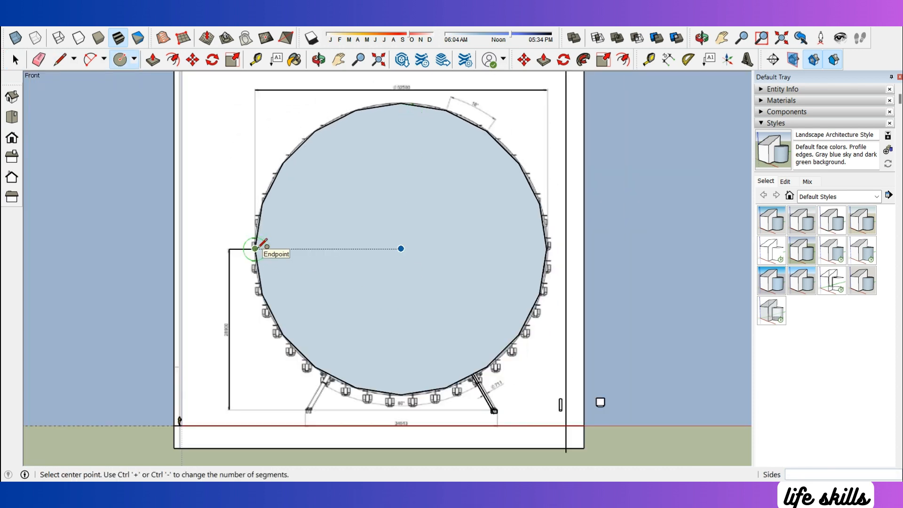
left_click(401, 249)
scroll(396, 108, "up", 8)
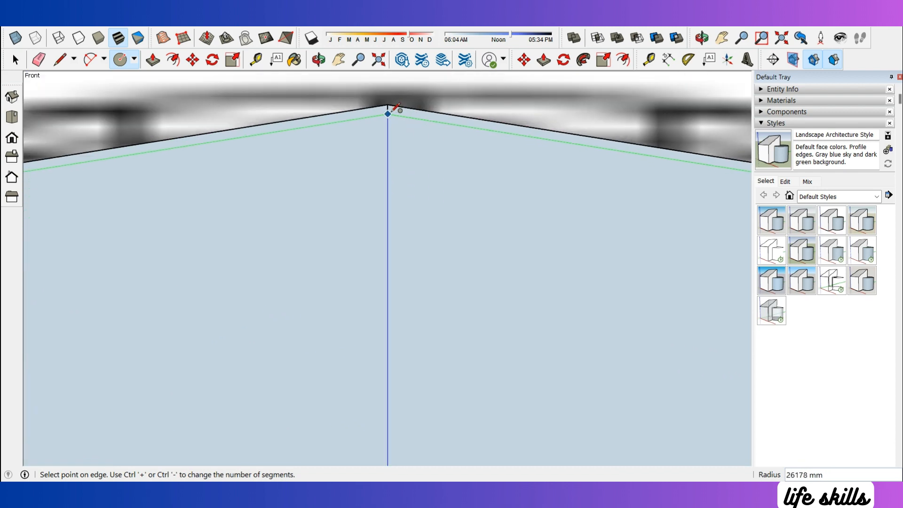
key("space")
scroll(387, 117, "down", 8)
scroll(289, 169, "up", 8)
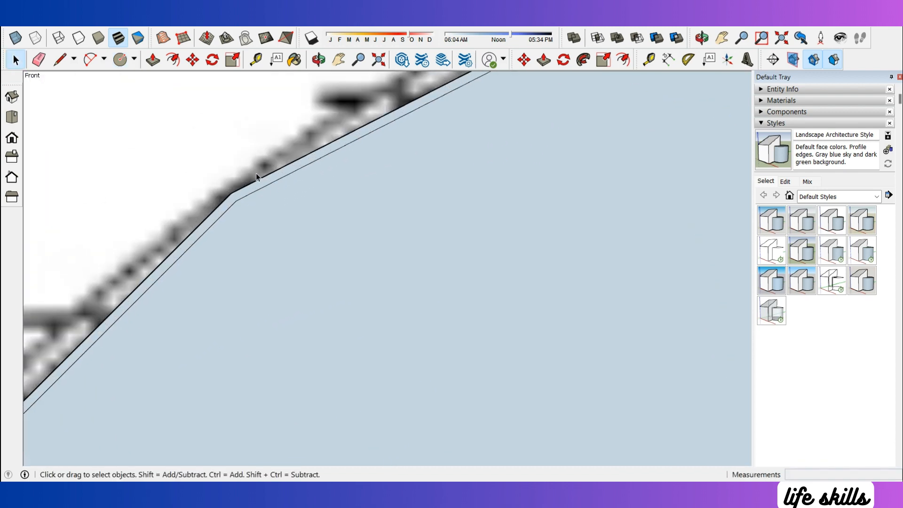
key("space")
scroll(292, 163, "down", 10)
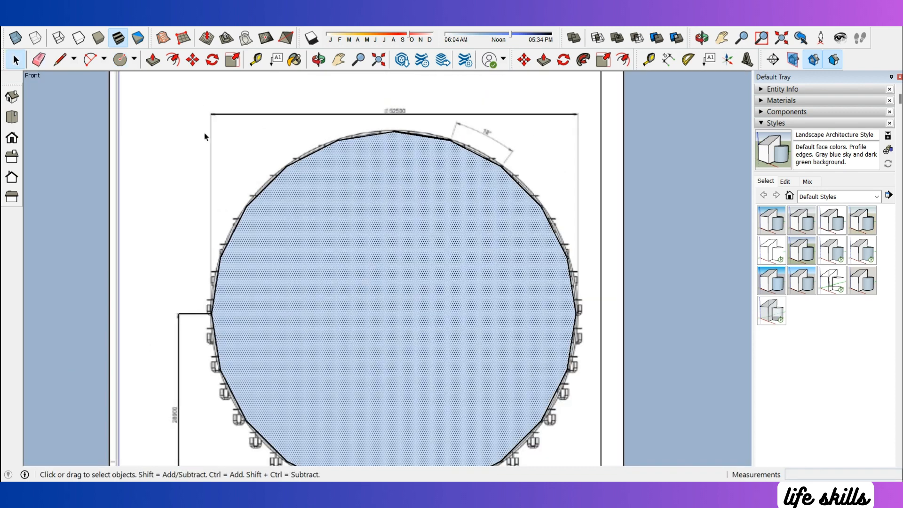
Move the cabin by its rod end from the modelled wheel to the top corner of the guide circle, with X-ray display on
left_click(20, 46)
mouse_move(402, 191)
middle_mouse_down()
mouse_move(711, 452)
mouse_move(505, 328)
mouse_move(677, 332)
mouse_move(719, 324)
middle_mouse_up()
scroll(571, 292, "down", 5)
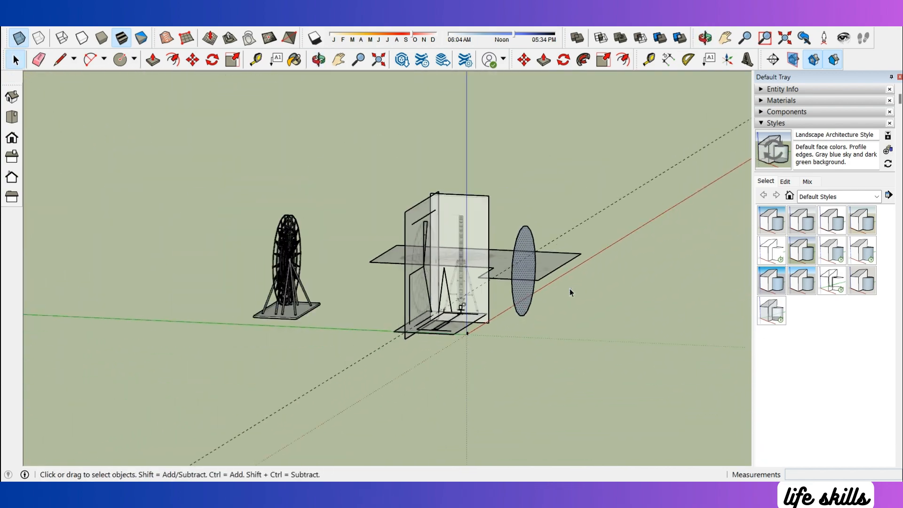
scroll(289, 259, "up", 4)
middle_click_drag(675, 379, 545, 348, "shift")
scroll(545, 348, "up", 2)
scroll(545, 348, "down", 3)
scroll(283, 250, "up", 4)
middle_click_drag(283, 251, 211, 242)
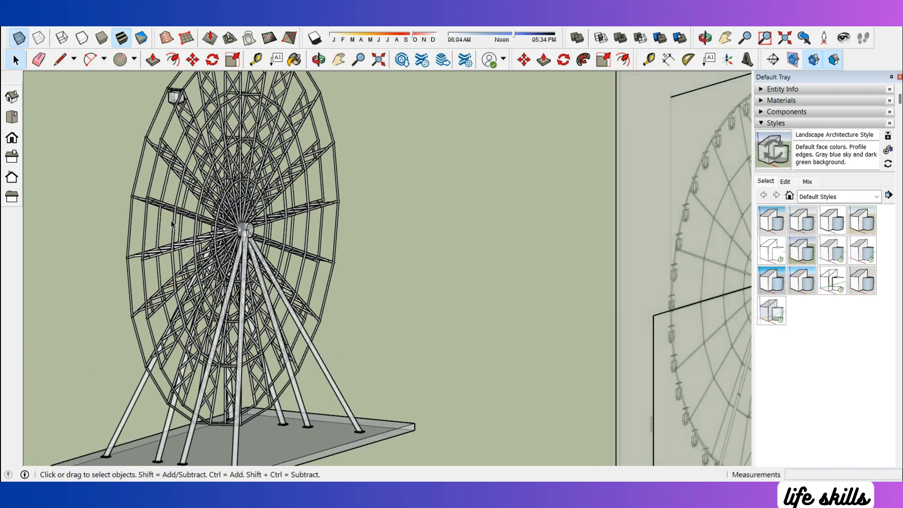
scroll(174, 100, "up", 8)
left_click(174, 103)
scroll(193, 82, "up", 5)
key("m")
scroll(346, 128, "up", 4)
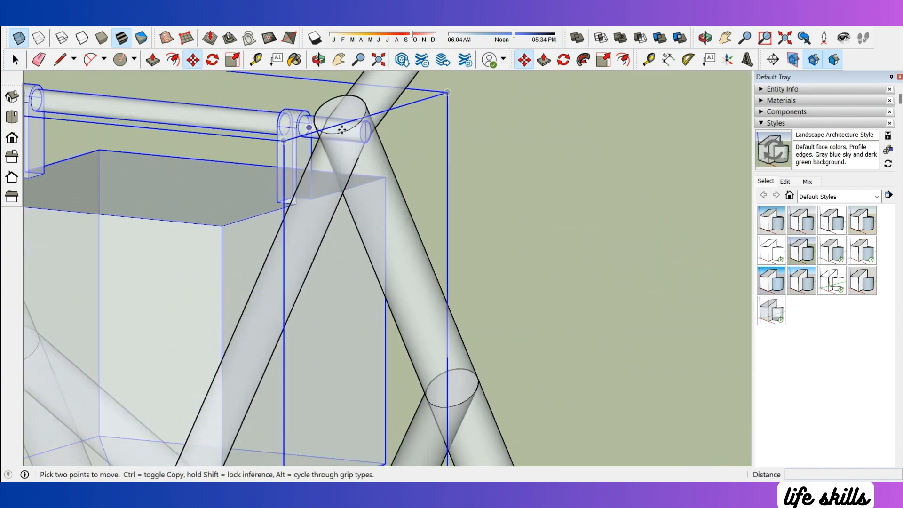
left_click(375, 133)
scroll(268, 127, "down", 5)
scroll(266, 125, "down", 12)
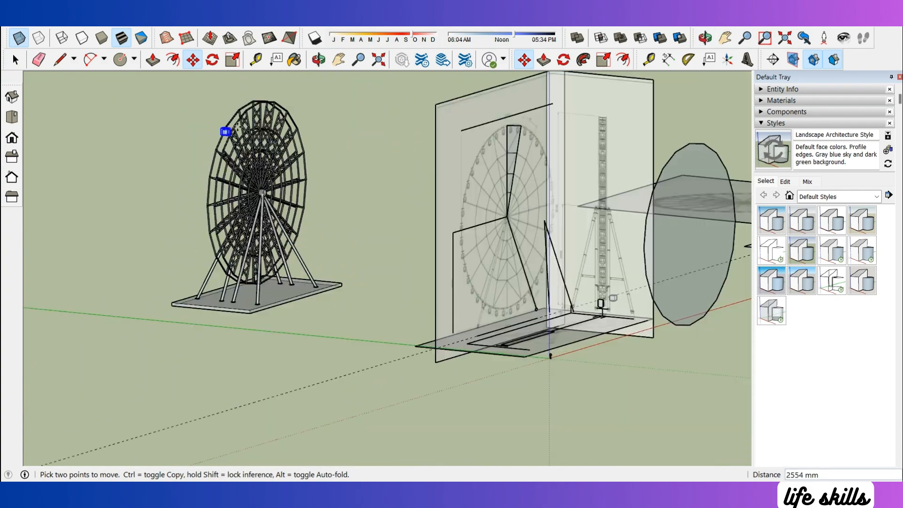
mouse_move(677, 165)
middle_mouse_down()
mouse_move(637, 160)
mouse_move(560, 187)
middle_mouse_up()
scroll(552, 189, "up", 4)
scroll(550, 191, "up", 3)
left_click(583, 200)
key("q")
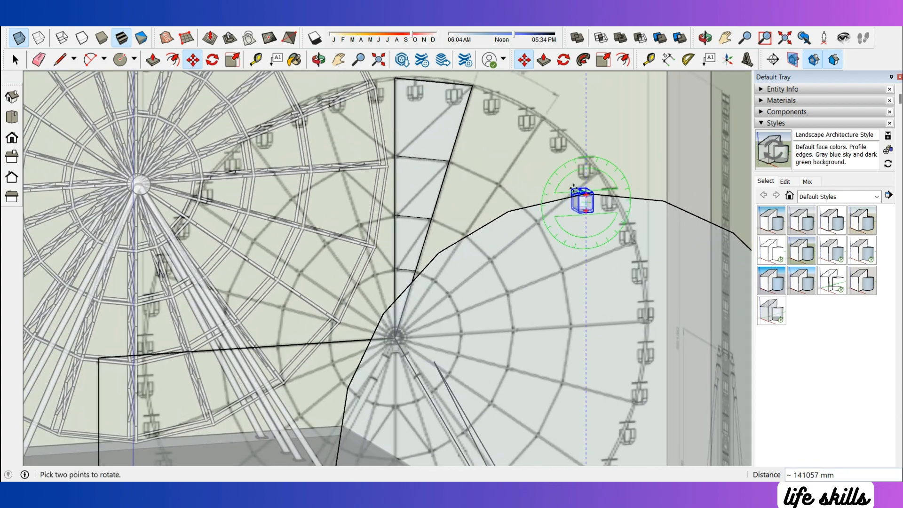
left_click(12, 138)
Move the cabin by its rod centre to the midpoint of the guide circle's edge just right of the top corner, with X-ray off
scroll(333, 125, "up", 10)
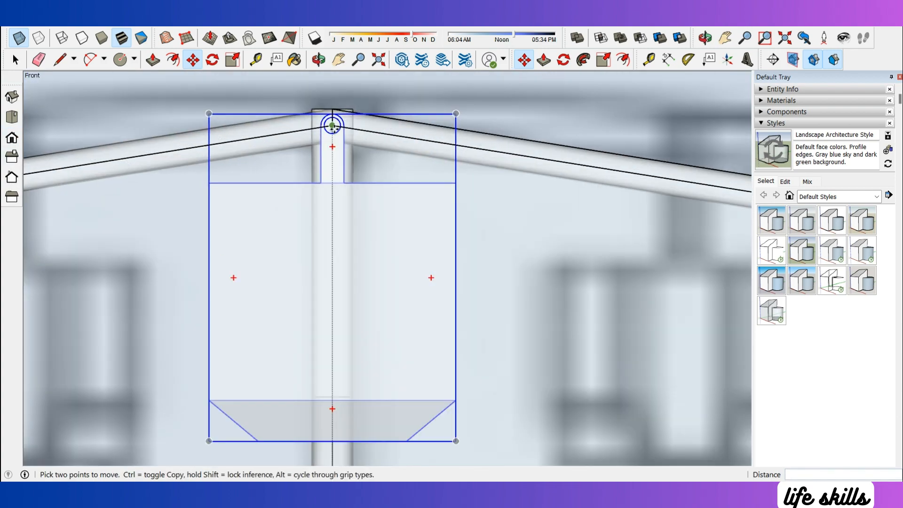
scroll(332, 125, "down", 4)
scroll(412, 191, "down", 2)
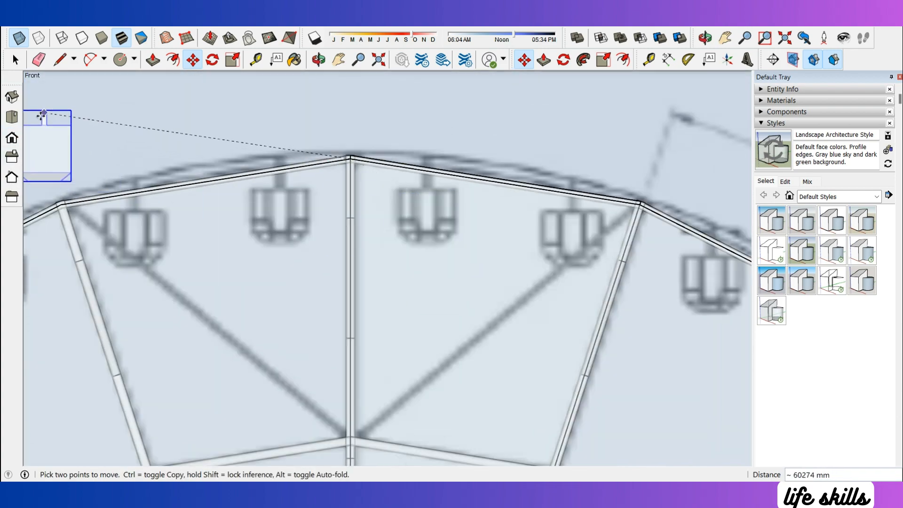
left_click(17, 42)
scroll(453, 174, "up", 2)
left_click(509, 184)
scroll(519, 197, "up", 2)
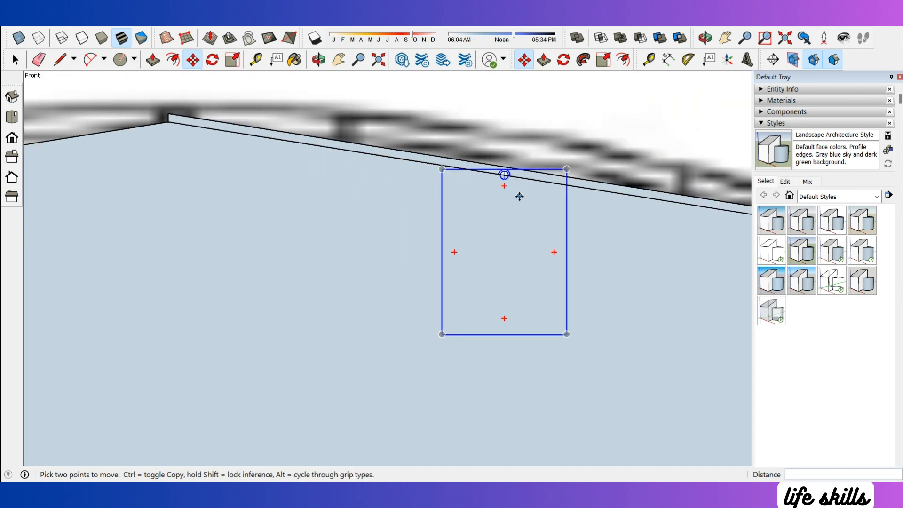
scroll(456, 214, "down", 3)
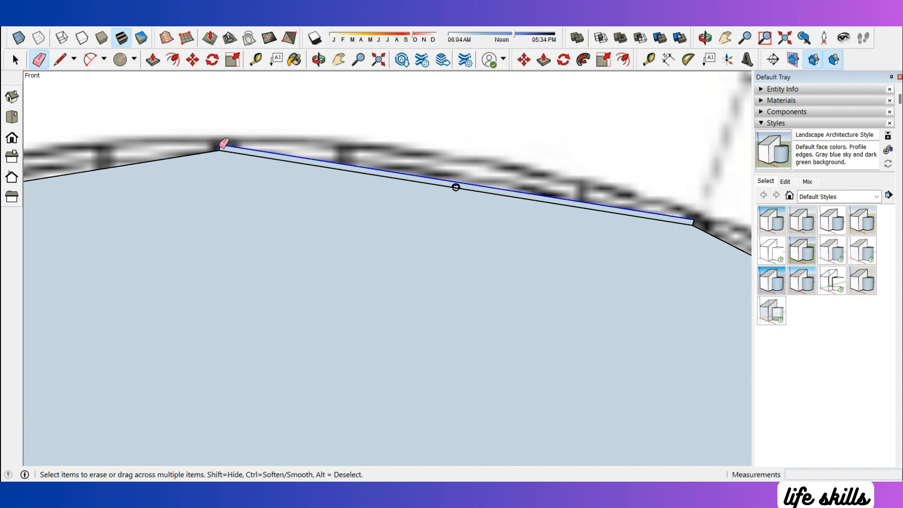
Erase the leftover outer strip along the guide circle's edge above the cabin
key("space")
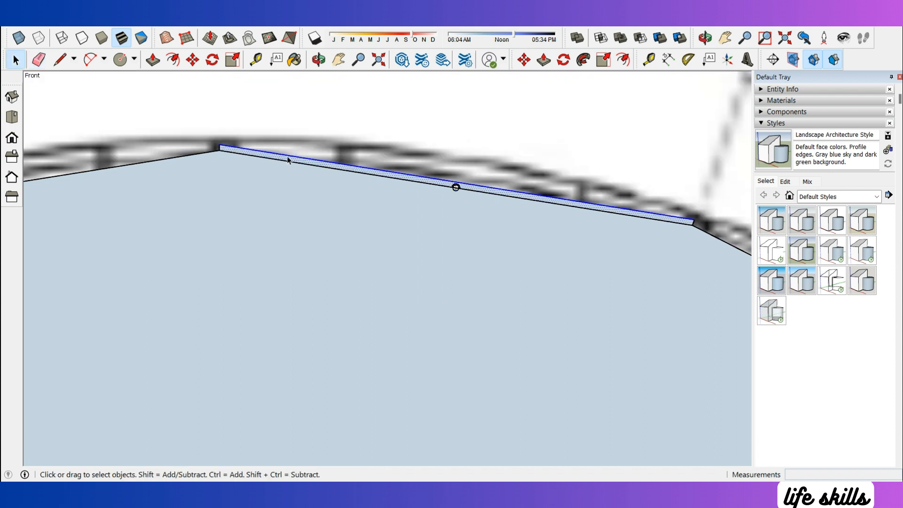
right_click(288, 157)
left_click(320, 178)
scroll(343, 181, "down", 1)
scroll(602, 213, "up", 2)
key("e")
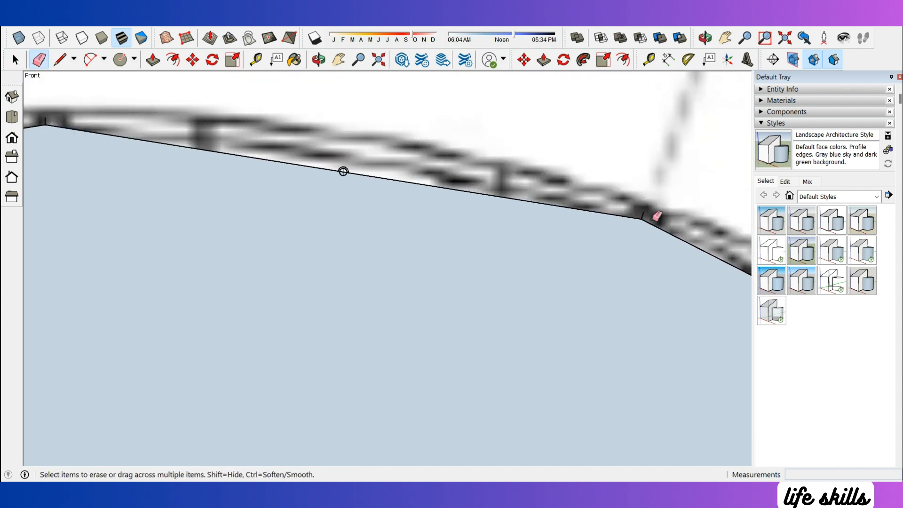
scroll(643, 216, "down", 2)
scroll(268, 159, "up", 2)
scroll(351, 142, "down", 2)
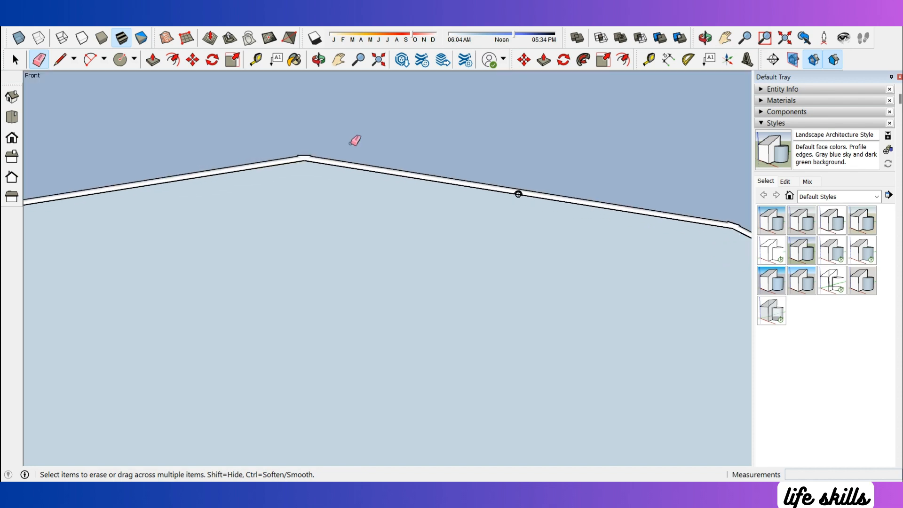
Try to erase the short leftover edge at the guide circle's top corner
key("space")
scroll(306, 159, "up", 2)
right_click(306, 157)
right_click(306, 158)
left_click(336, 178)
scroll(338, 188, "down", 2)
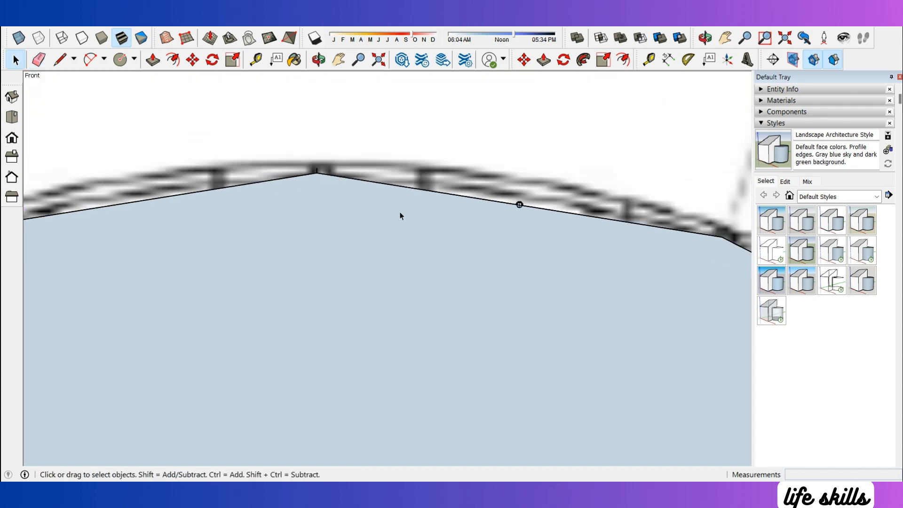
Examine from an oblique view where the cabin's rod meets the guide circle, and select the circle with its outline
middle_click_drag(401, 216, 419, 234)
scroll(493, 227, "down", 4)
middle_click_drag(524, 225, 455, 230)
scroll(459, 229, "down", 5)
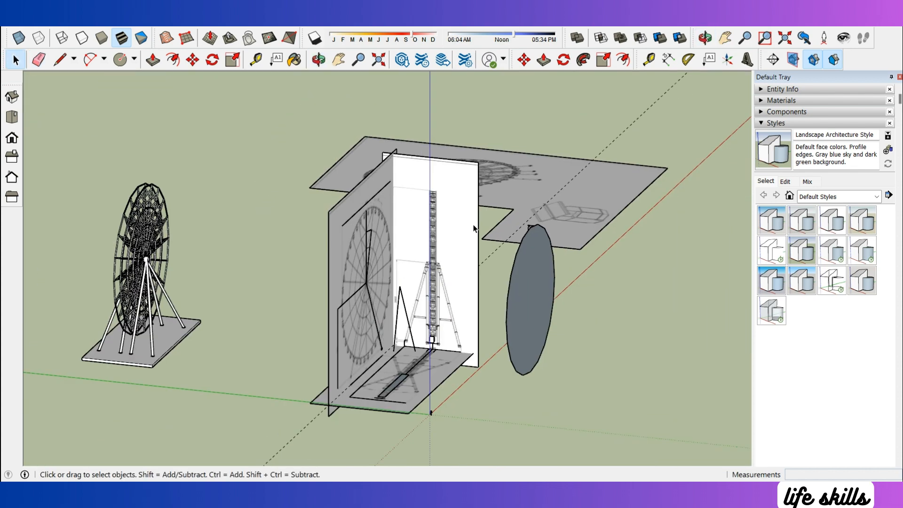
scroll(533, 227, "up", 6)
middle_click_drag(532, 227, 356, 208)
scroll(355, 209, "up", 4)
scroll(371, 184, "up", 4)
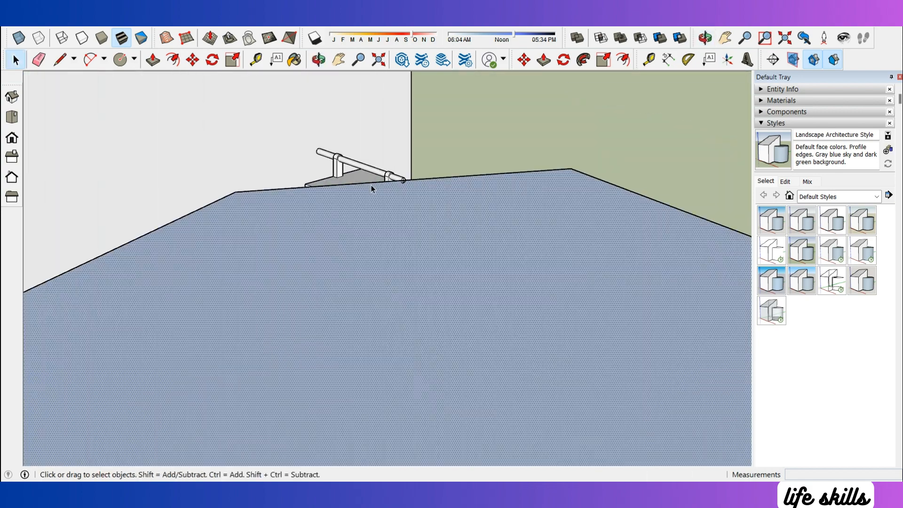
right_click(374, 182)
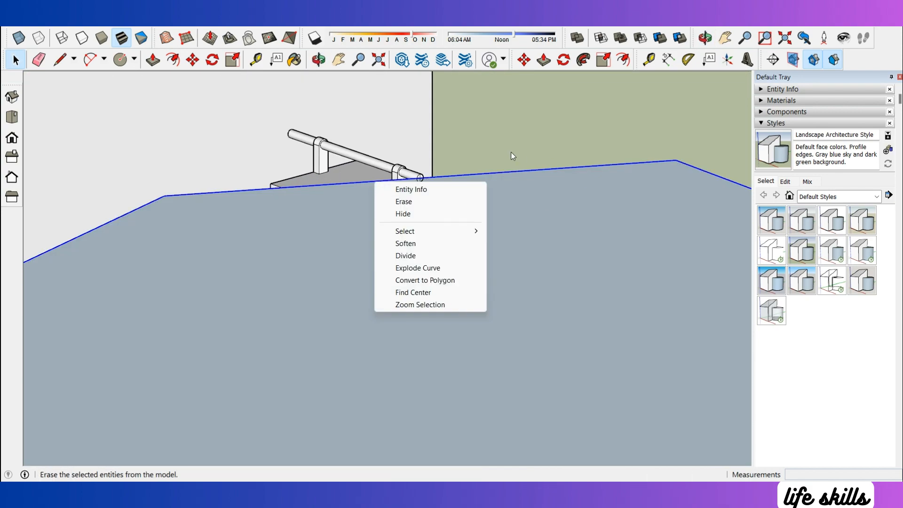
left_click(411, 122)
scroll(410, 121, "down", 5)
double_click(455, 139)
Draw a vertical line across the guide circle between opposite corners and a second line from the neighbouring top corner to the centre
key("l")
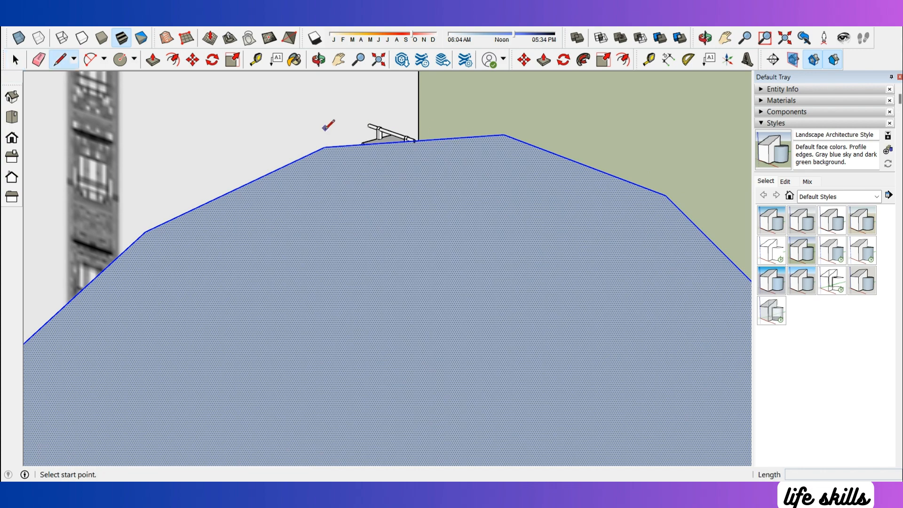
left_click(324, 147)
scroll(329, 141, "down", 5)
left_click(370, 351)
scroll(418, 141, "up", 2)
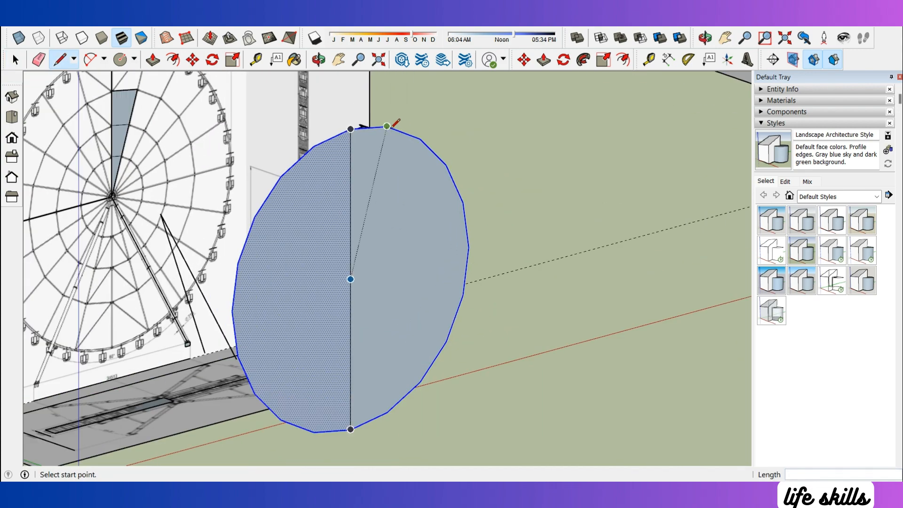
left_click(350, 278)
scroll(360, 117, "up", 6)
key("space")
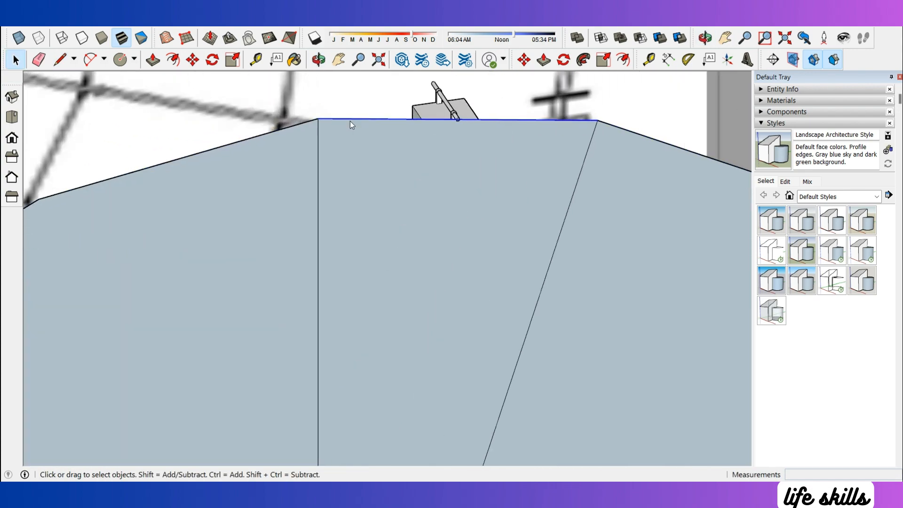
Try to divide the guide circle's edge between the two lines into 3 segments in the front view
right_click(345, 119)
right_click(333, 119)
left_click(400, 192)
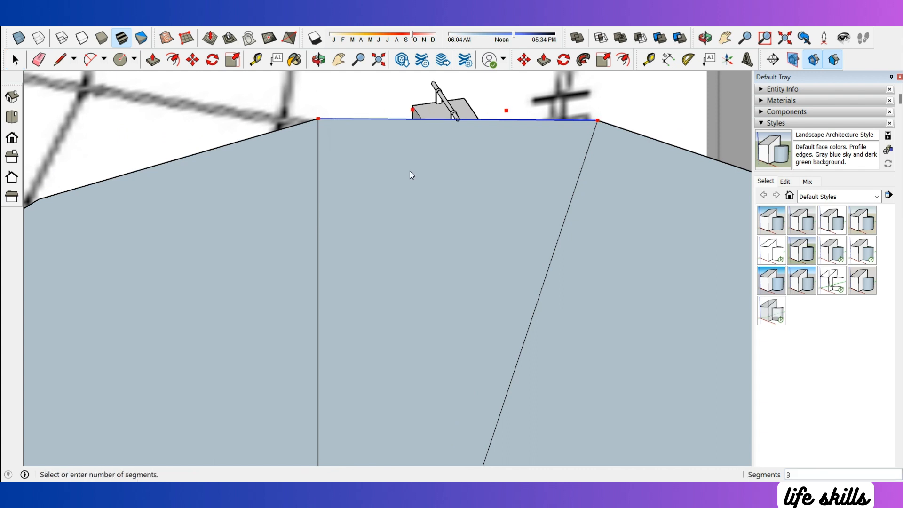
middle_click_drag(410, 170, 432, 143)
left_click(13, 117)
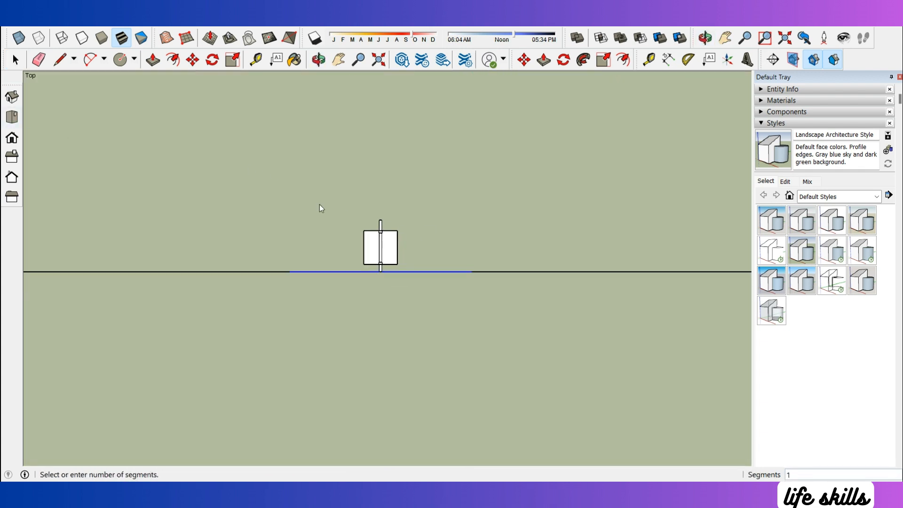
left_click(12, 138)
scroll(371, 245, "down", 5)
scroll(389, 132, "up", 7)
scroll(395, 114, "up", 2)
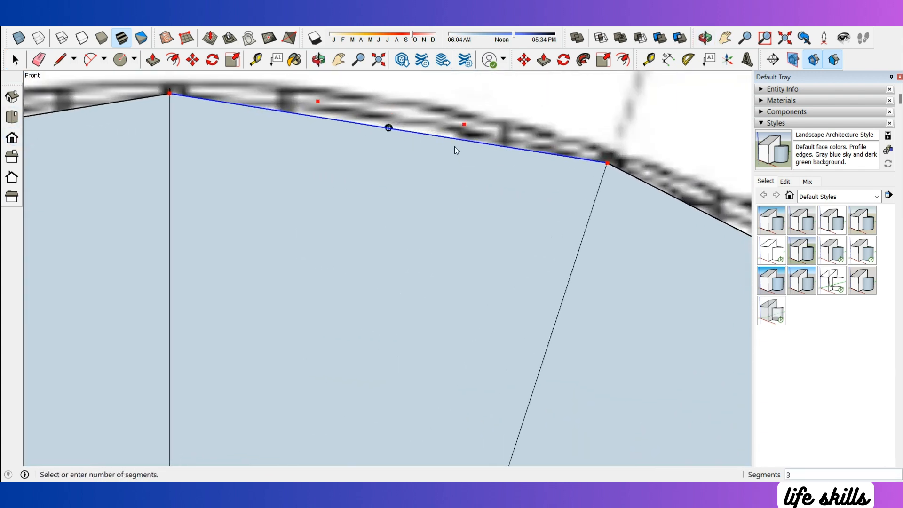
scroll(473, 153, "down", 2)
left_click(470, 145)
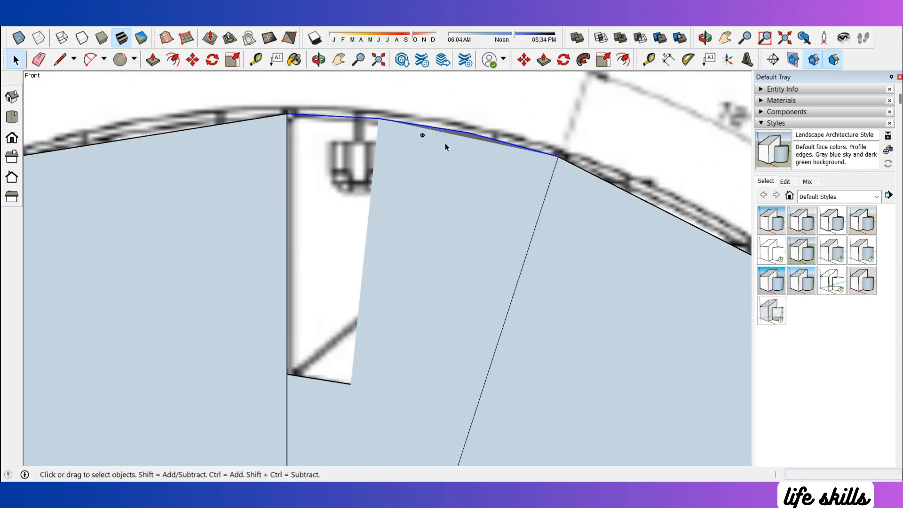
Trace a straight line between the two upper corners where the dividing lines end, and try the Divide command on that edge
key("l")
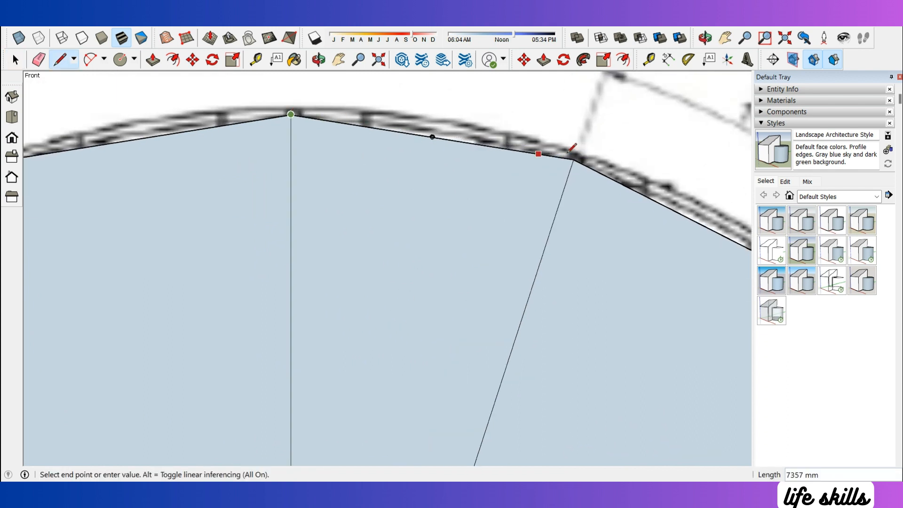
scroll(569, 150, "up", 2)
key("Escape")
key("space")
left_click(526, 154)
right_click(527, 155)
left_click(548, 229)
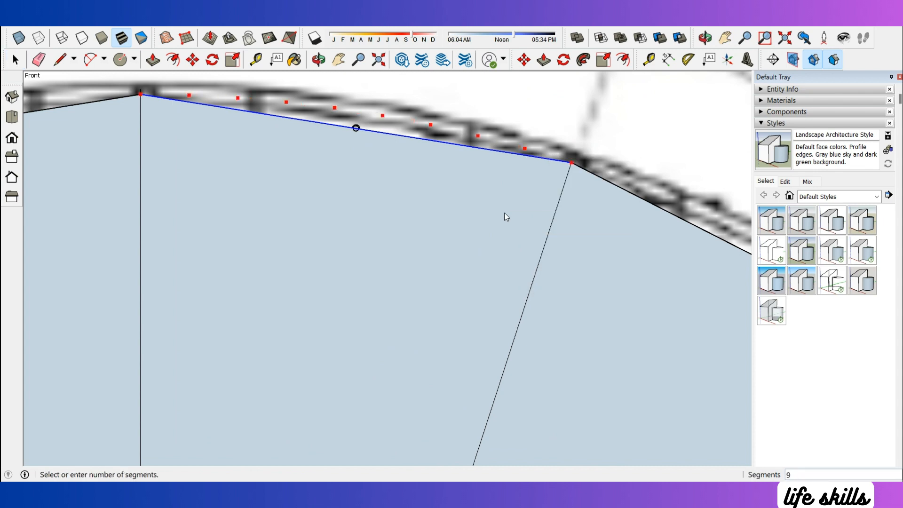
key("Escape")
scroll(521, 176, "down", 9)
scroll(506, 181, "up", 1)
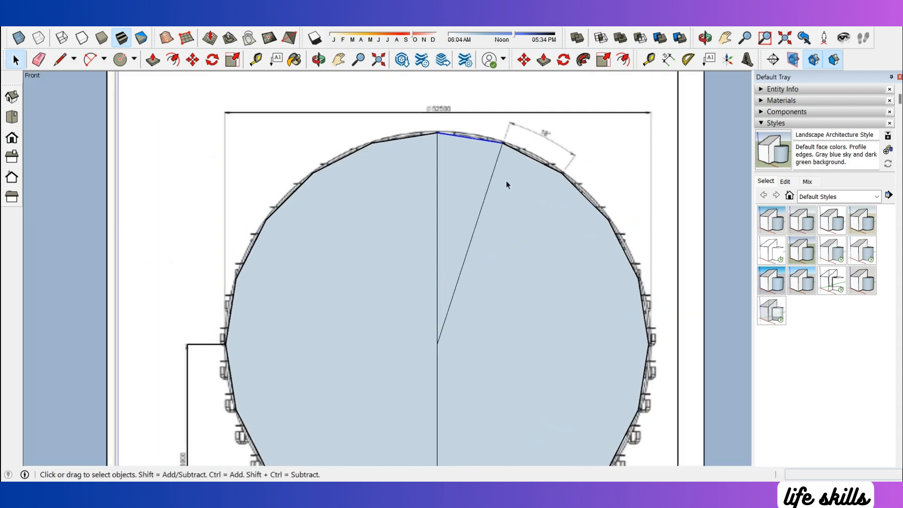
Erase the guide circle's faces and outline, keeping the short straight line between the two upper corners
scroll(505, 181, "up", 1)
key("e")
key("space")
double_click(525, 159)
double_click(337, 221, "shift")
right_click(337, 221)
left_click(365, 241)
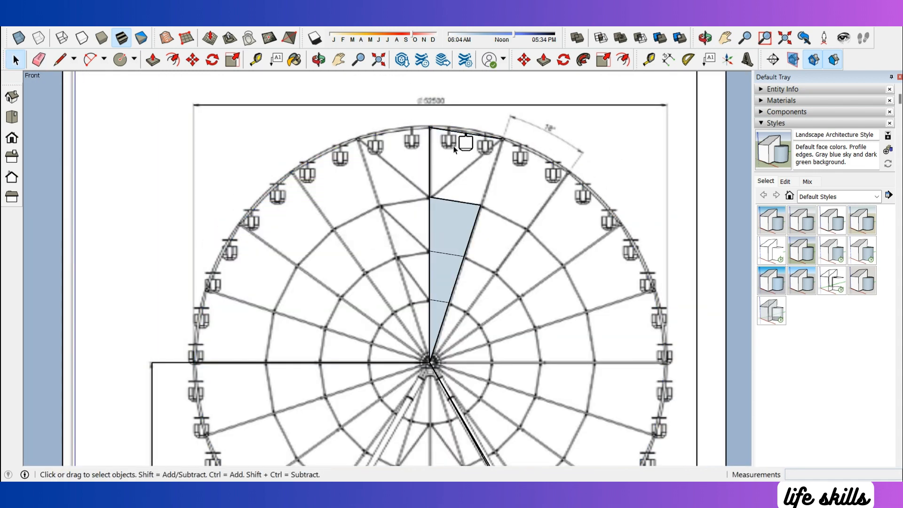
Divide the remaining straight line at the top of the wheel drawing into three equal segments
left_click(453, 132)
scroll(453, 132, "up", 3)
right_click(450, 126)
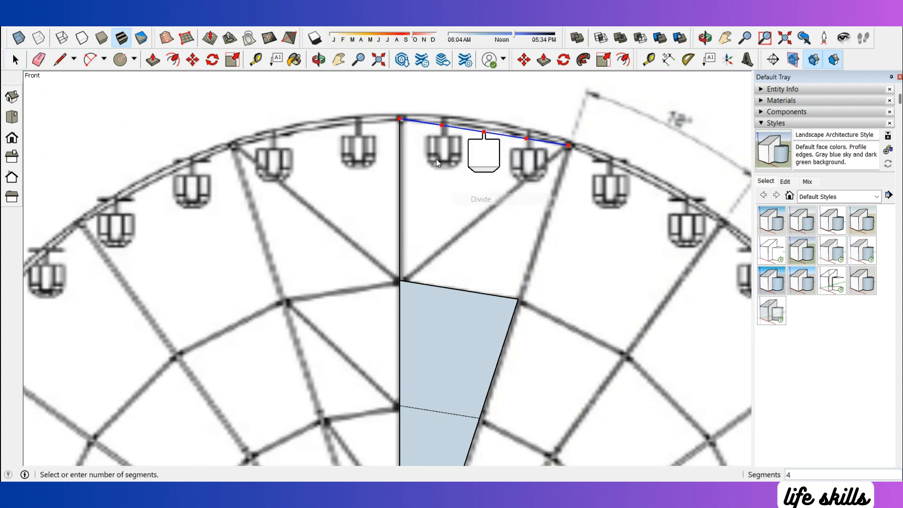
left_click(455, 162)
Move the cabin by its rod centre from the line's midpoint to the first division point near the wheel's top
left_click(485, 146)
scroll(486, 146, "up", 5)
key("m")
scroll(476, 108, "up", 5)
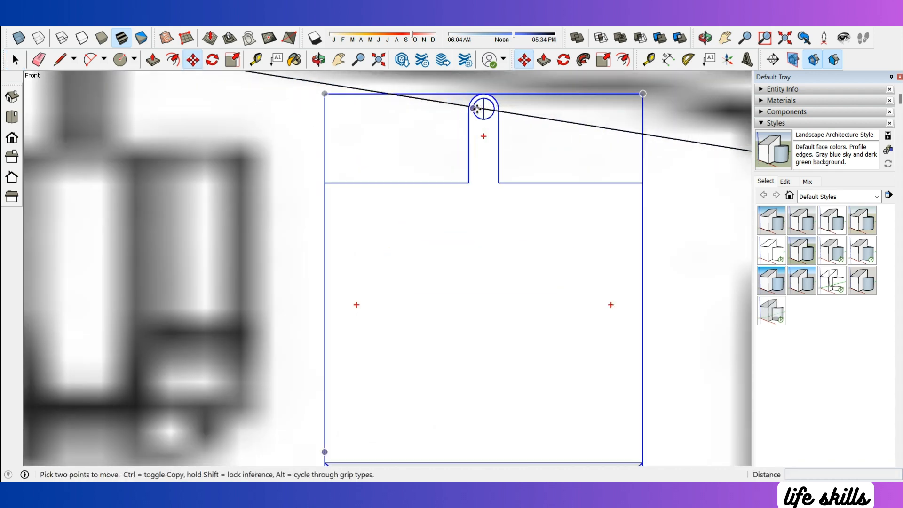
left_click(483, 107)
scroll(548, 196, "down", 3)
scroll(554, 200, "down", 2)
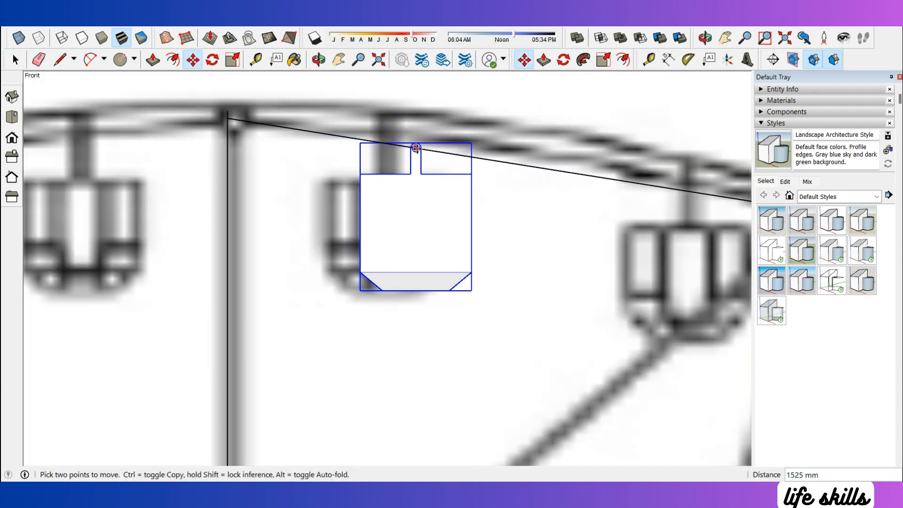
left_click(427, 150)
Copy the cabin by its rod centre from the first to the second division point on the top rim line
scroll(432, 153, "up", 4)
left_click(423, 147)
key("ctrl")
scroll(343, 148, "down", 2)
scroll(341, 149, "down", 2)
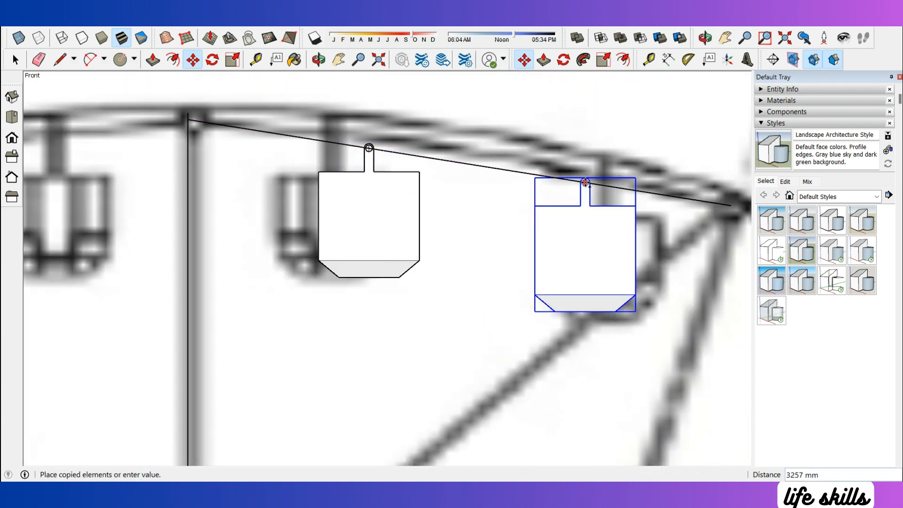
left_click(549, 178)
key("space")
scroll(440, 178, "down", 3)
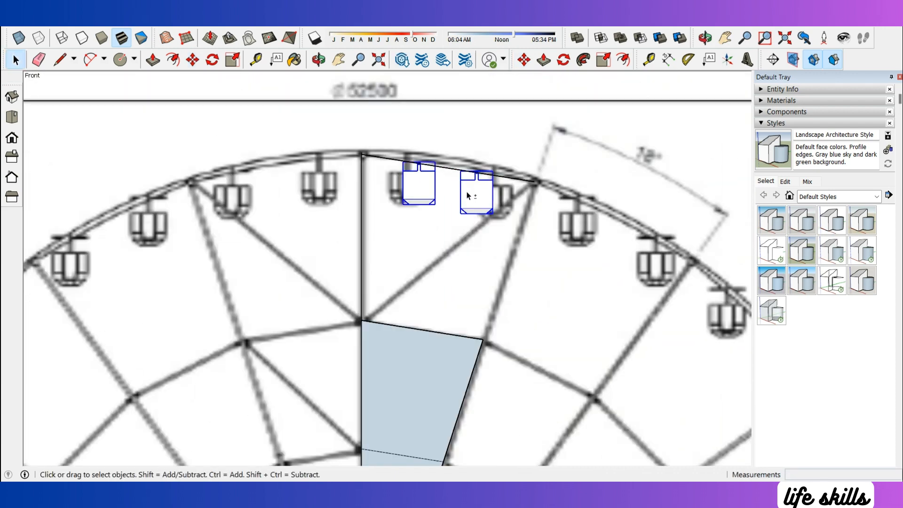
Rotate-copy the divided top rim line about the wheel's centre in 18° increments to complete the rim outline
scroll(397, 163, "down", 3)
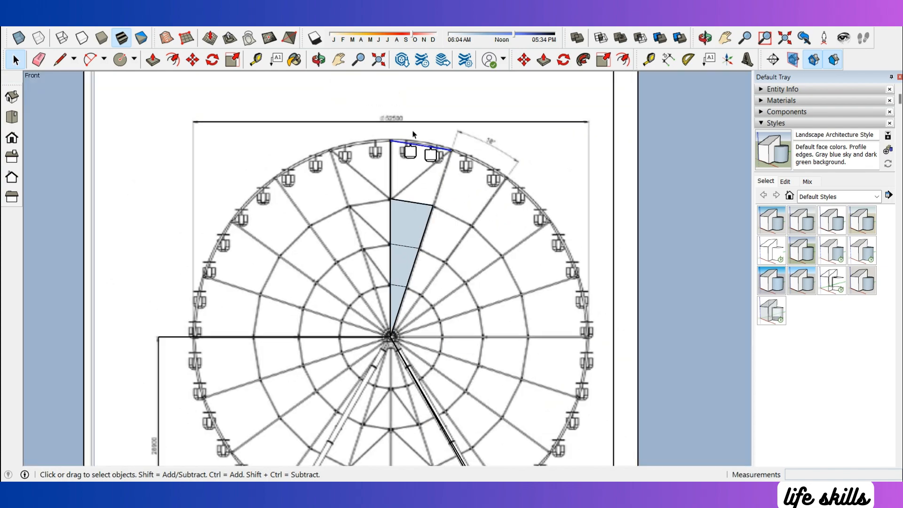
scroll(399, 296, "up", 1)
scroll(390, 299, "up", 1)
left_click(390, 344)
scroll(390, 126, "up", 5)
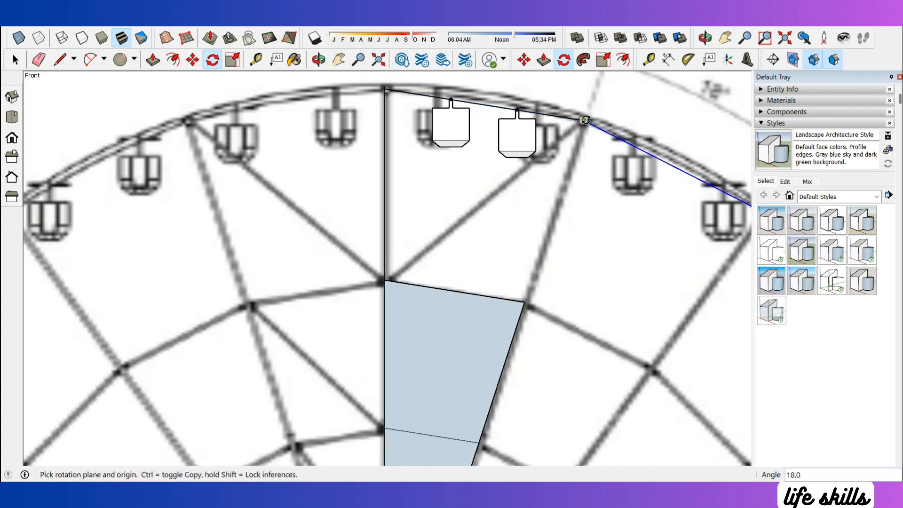
key("space")
scroll(442, 162, "down", 4)
scroll(470, 161, "up", 2)
Copy the second cabin by its rod centre to the first division point of the neighbouring clockwise rim segment
left_click(471, 152)
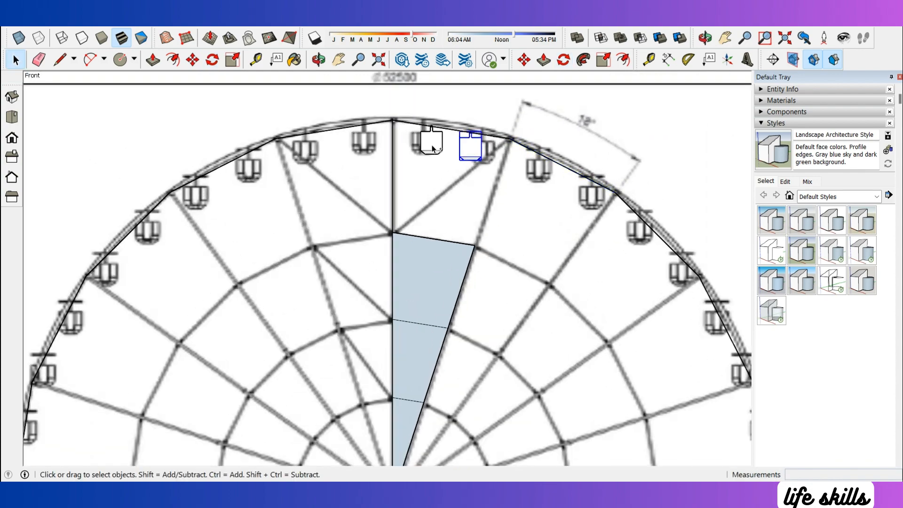
left_click(429, 142, "shift")
scroll(501, 120, "up", 2)
scroll(490, 160, "up", 1)
key("m")
scroll(455, 130, "up", 4)
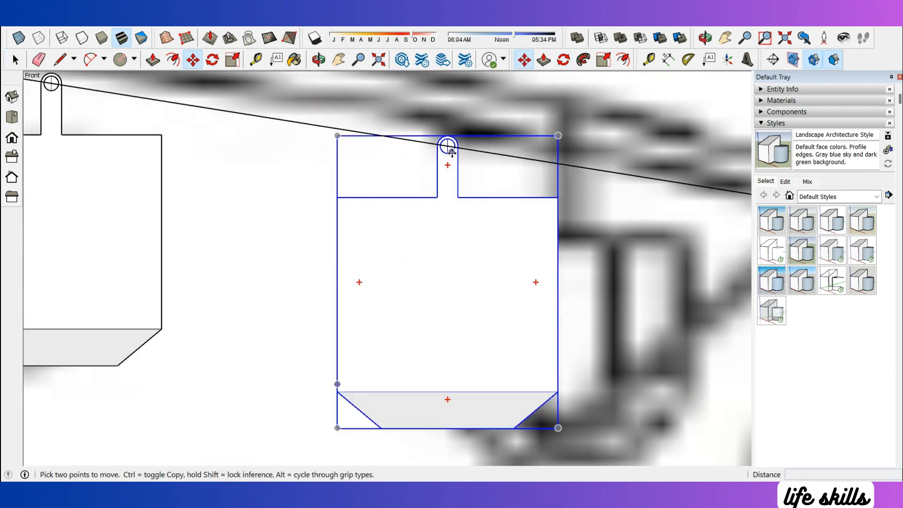
left_click(447, 145)
key("ctrl")
scroll(377, 162, "down", 4)
scroll(500, 200, "down", 3)
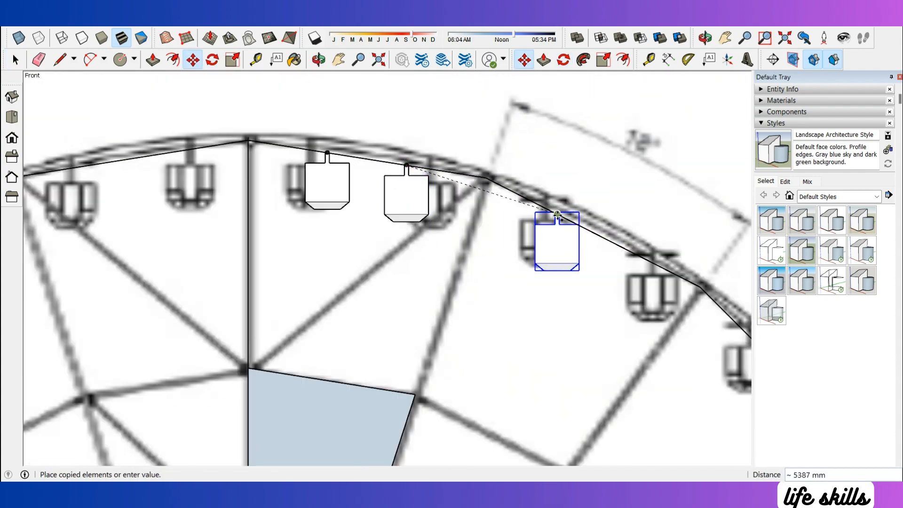
left_click(557, 215)
scroll(557, 215, "down", 1)
Copy the third cabin by its rod centre to the second division point of the same rim segment
scroll(554, 216, "up", 6)
left_click(536, 197)
key("ctrl")
scroll(425, 165, "down", 5)
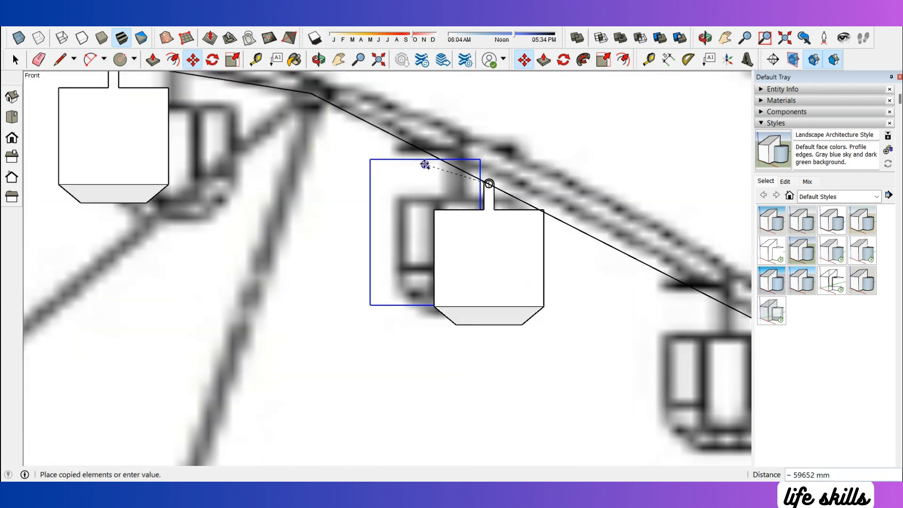
left_click(564, 229)
key("space")
scroll(564, 229, "down", 4)
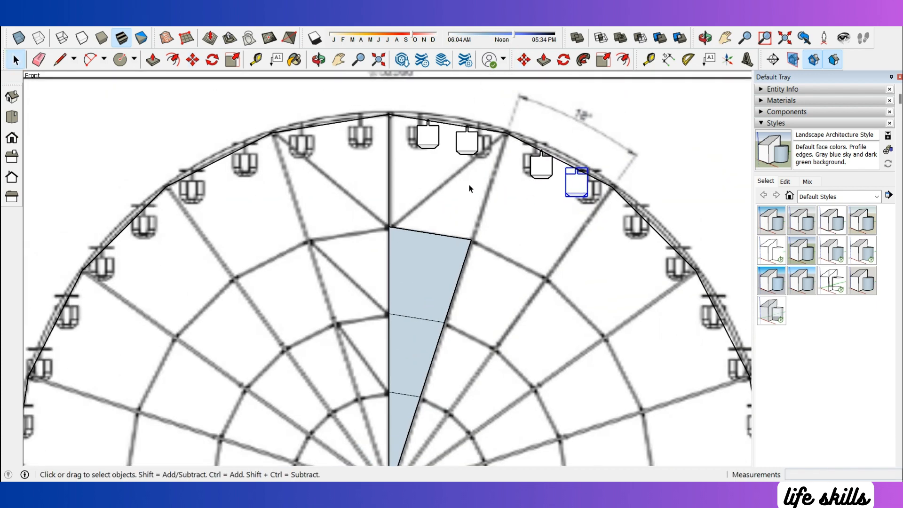
Draw a line from the corner between the first two rim segments along the spoke to the inner ring
key("l")
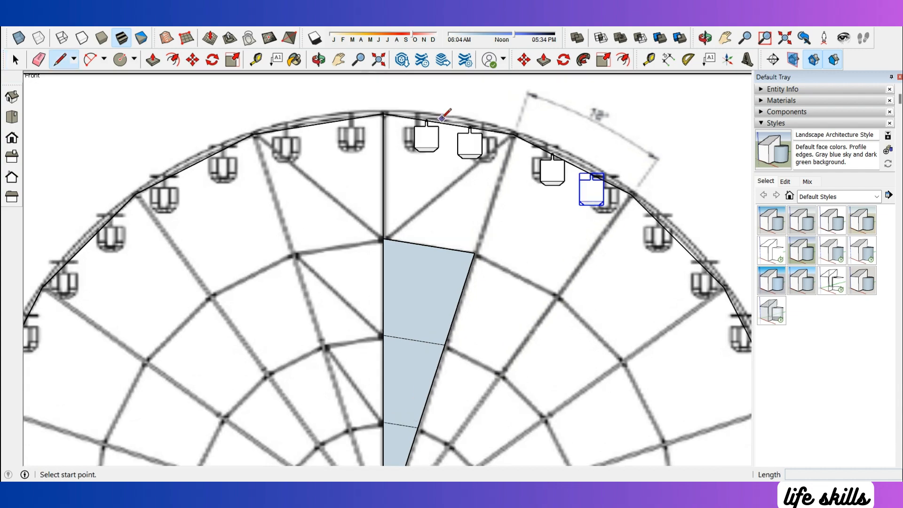
scroll(472, 127, "up", 3)
left_click(507, 133)
left_click(475, 361)
key("space")
scroll(466, 272, "down", 5)
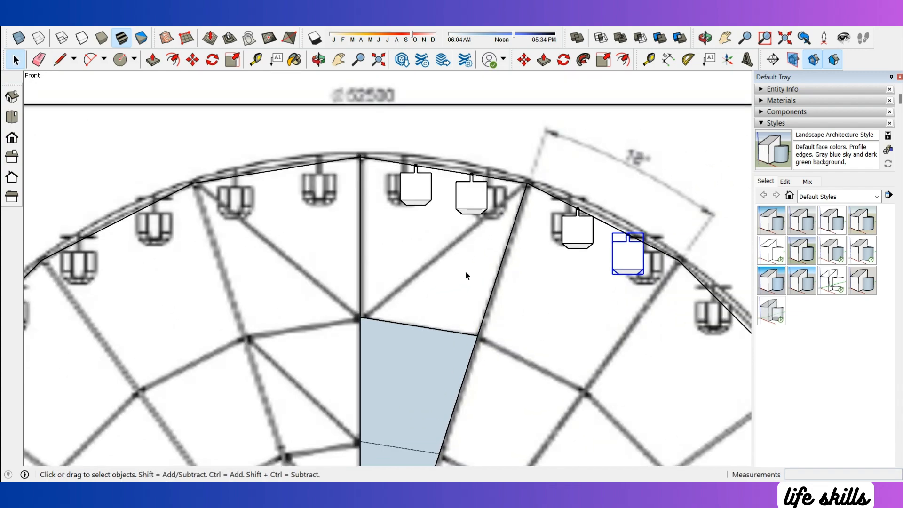
Draw lines from both corners of the second rim segment to the wheel's centre to form a wedge
scroll(476, 288, "up", 4)
key("l")
left_click(497, 109)
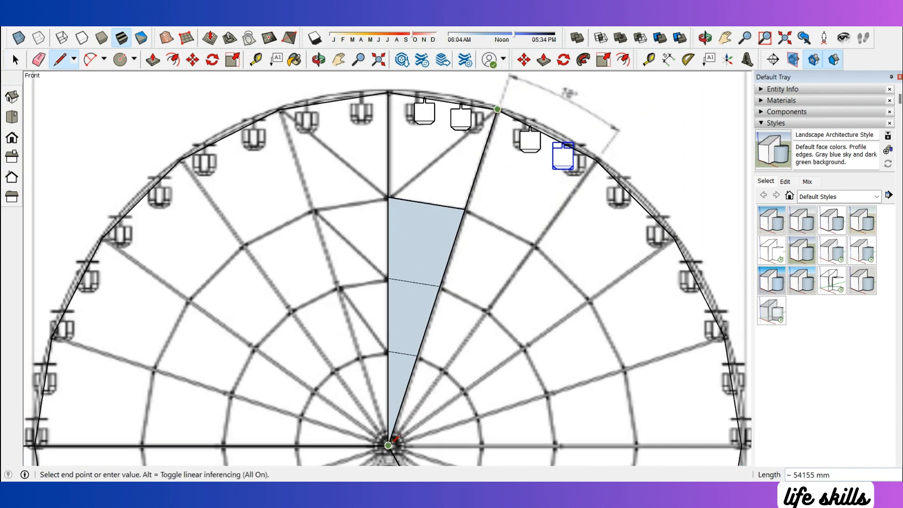
scroll(585, 149, "down", 2)
left_click(593, 158)
left_click(426, 394)
scroll(546, 117, "up", 4)
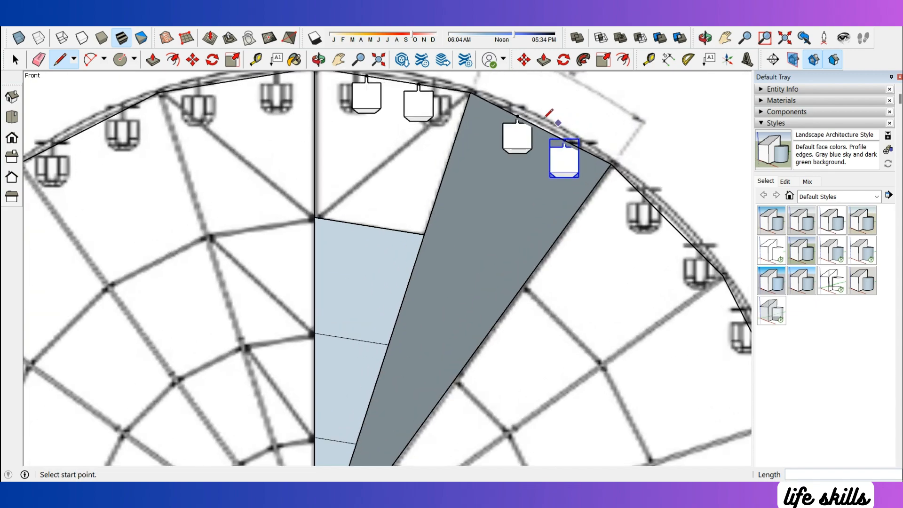
Draw a line from the third cabin's hanging point to the rim's bottom corner to close a face, and delete the wedge
scroll(546, 115, "up", 6)
scroll(596, 90, "down", 6)
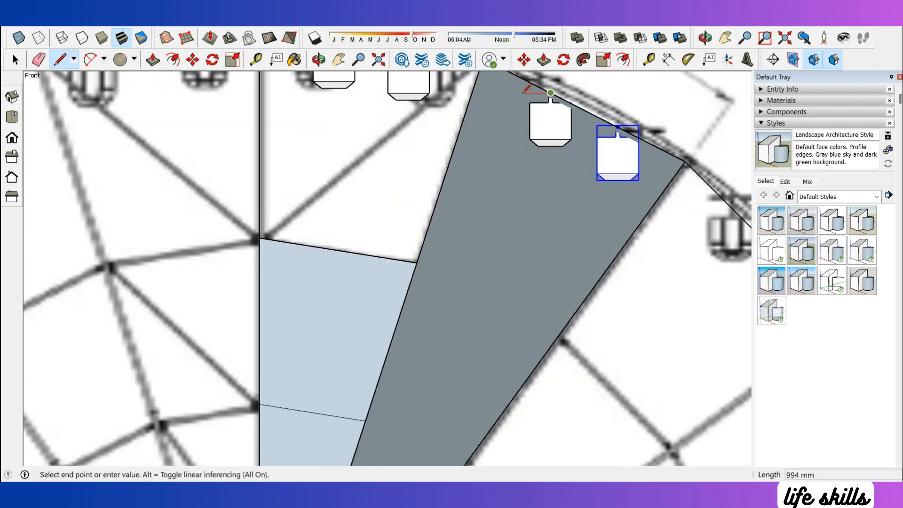
middle_click_drag(560, 231, 635, 224)
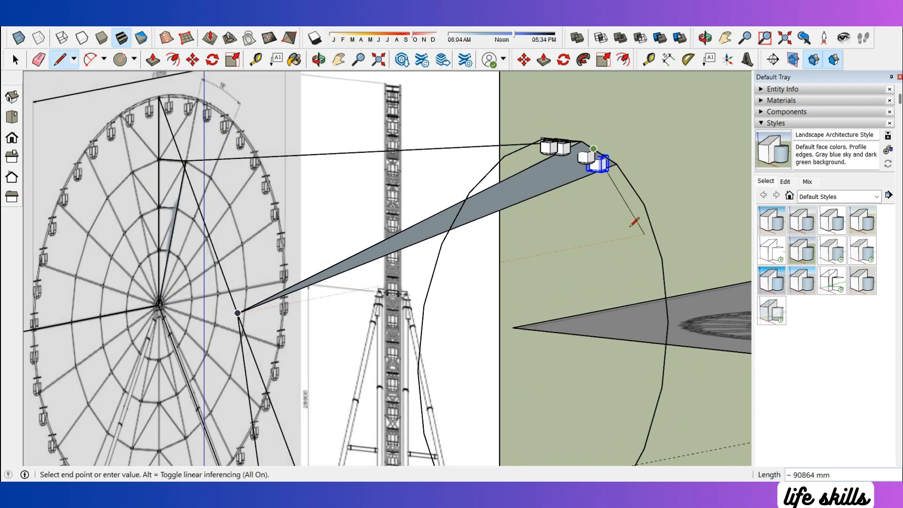
scroll(576, 224, "down", 2)
left_click(556, 428)
scroll(599, 210, "up", 1)
key("space")
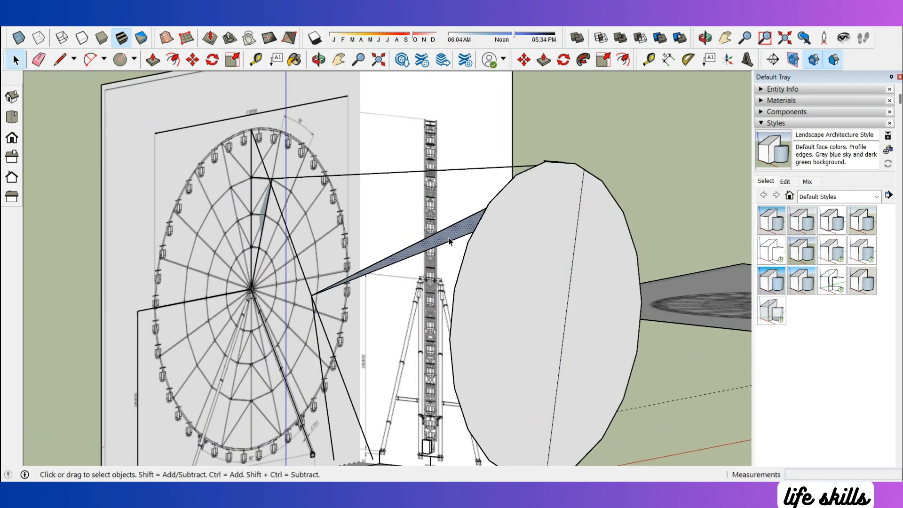
key("Delete")
scroll(546, 241, "down", 3)
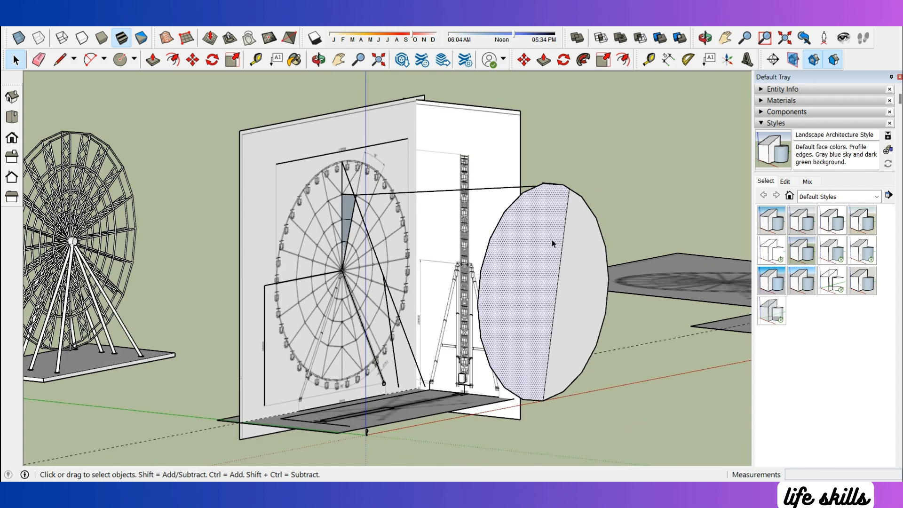
In the front view, erase the slanted line that splits the circular rim face
left_click(12, 137)
scroll(245, 231, "up", 6)
scroll(268, 205, "up", 3)
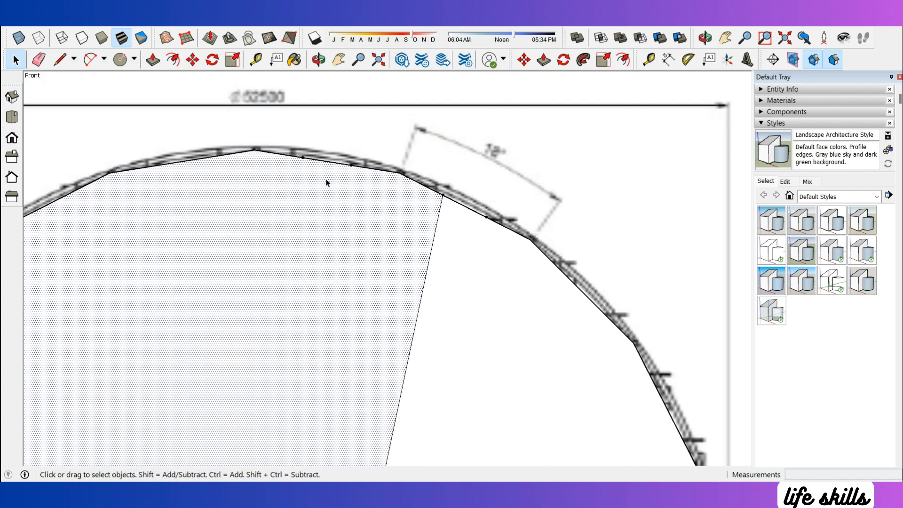
key("l")
scroll(310, 154, "up", 4)
left_click(196, 145)
scroll(299, 99, "down", 5)
scroll(314, 94, "down", 3)
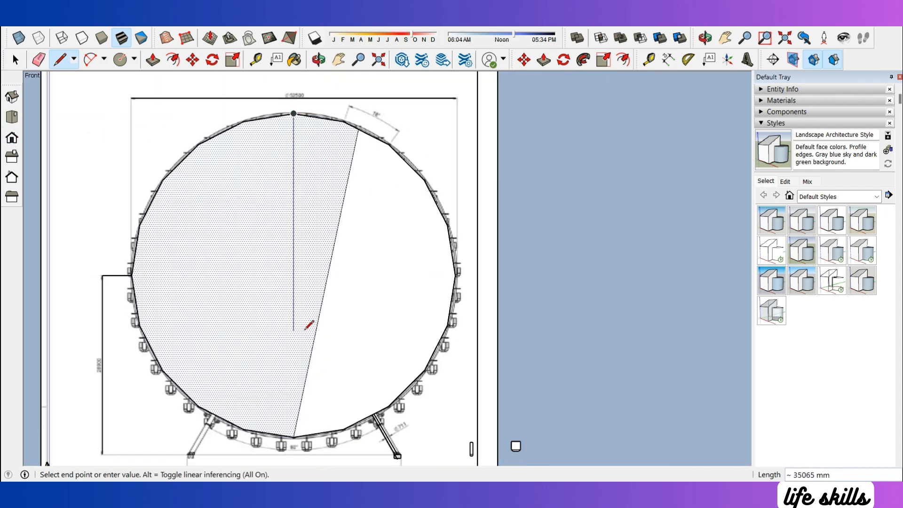
key("e")
left_click(334, 250)
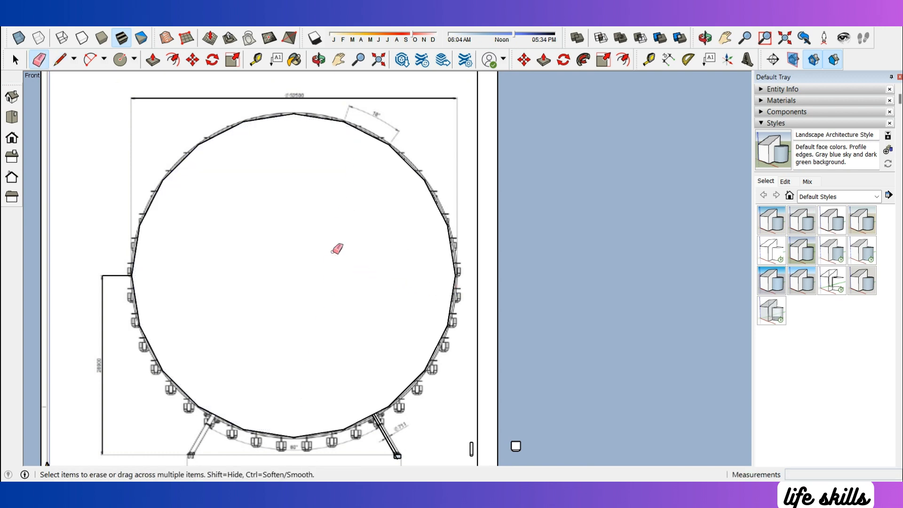
Draw a vertical line between the rim face's top and bottom corners and a horizontal line from its centre to the side corner
key("l")
scroll(296, 113, "up", 5)
left_click(296, 105)
scroll(298, 108, "down", 6)
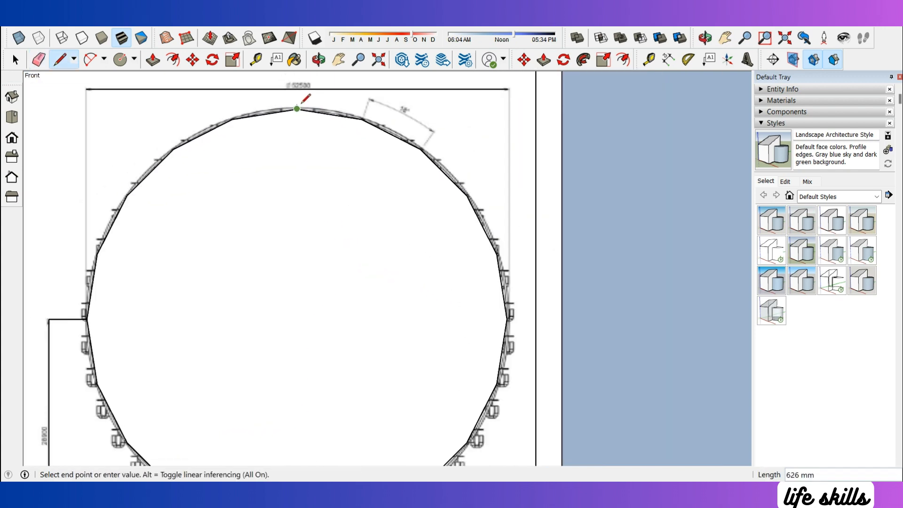
left_click(299, 384)
middle_click_drag(347, 240, 364, 281)
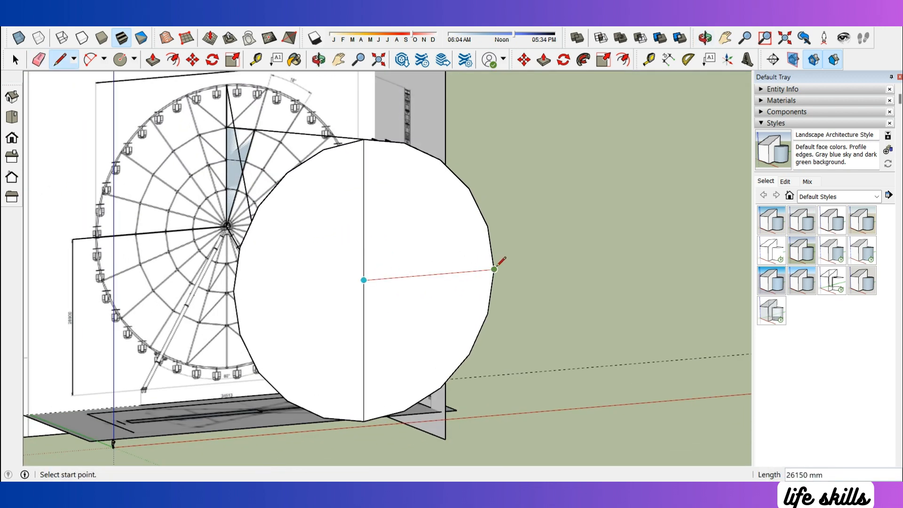
Draw a line from the first cabin's hanging point on the rim to the centre of the circular face
scroll(397, 141, "up", 6)
scroll(324, 133, "up", 3)
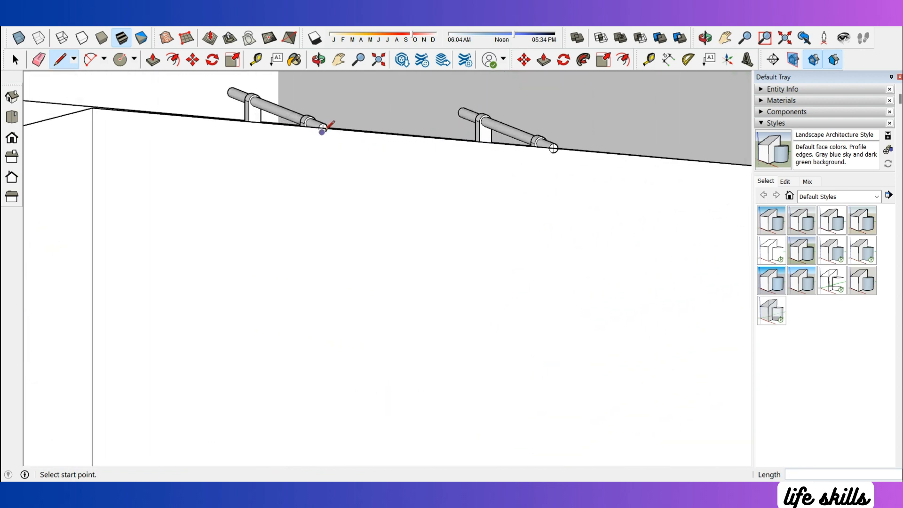
scroll(318, 137, "down", 10)
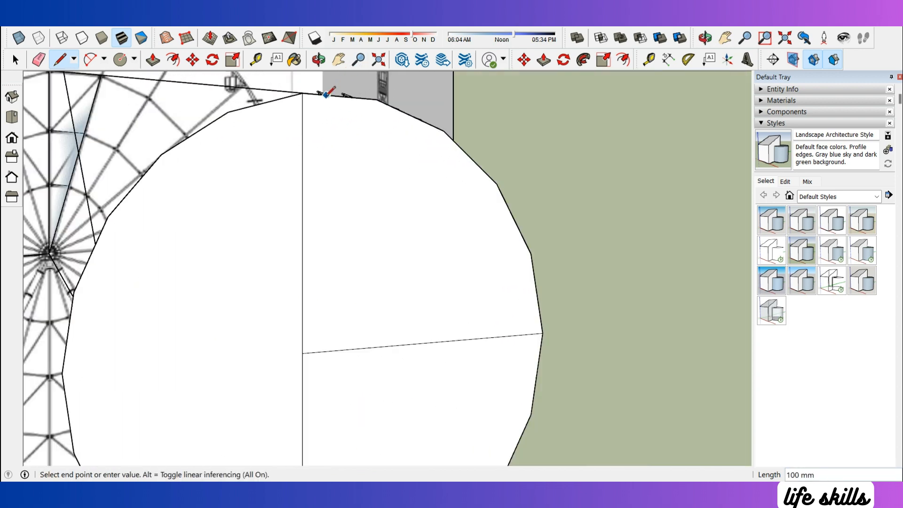
left_click(312, 250)
key("space")
Try to rotate-copy the narrow wedge beside the vertical line about the centre of the face
scroll(319, 106, "up", 2)
left_click(320, 108)
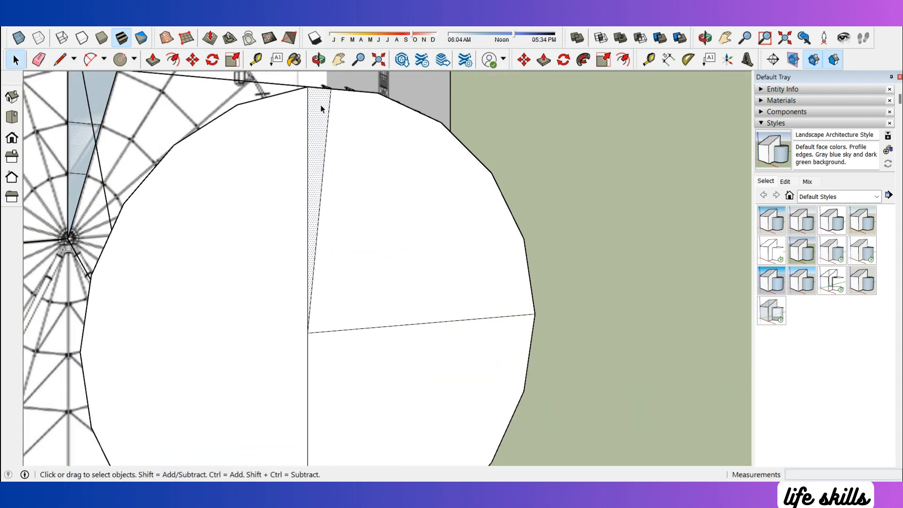
left_click(307, 330)
scroll(315, 104, "up", 1)
scroll(329, 87, "up", 3)
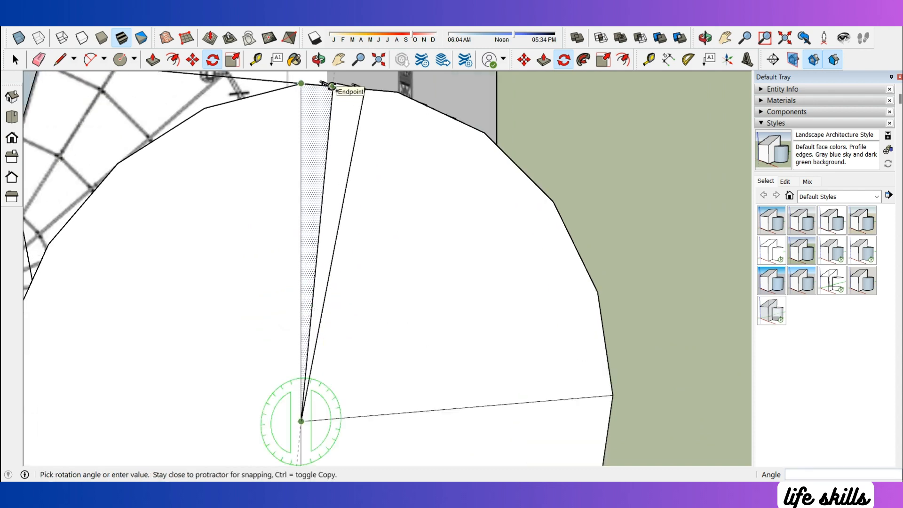
left_click(421, 94)
Draw lines from the first rim segment's far corner and the second cabin's hanging point to the centre
scroll(399, 131, "down", 3)
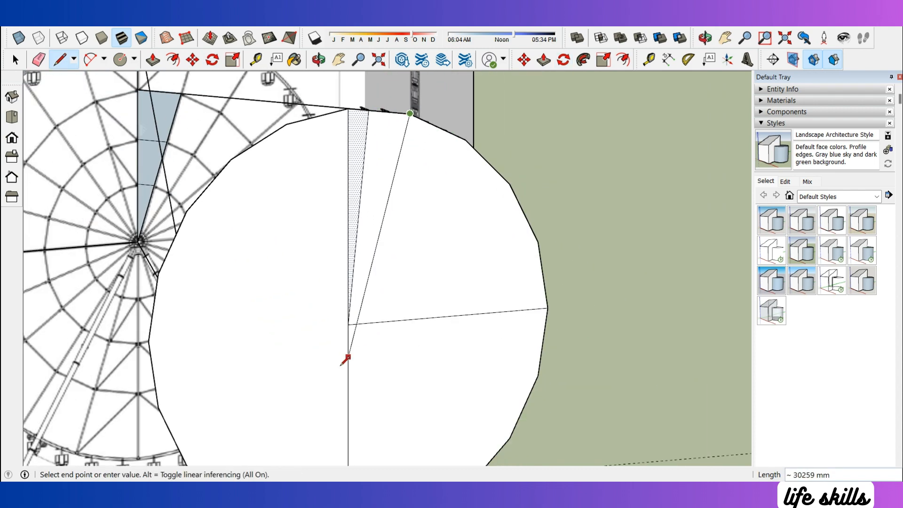
scroll(391, 108, "up", 5)
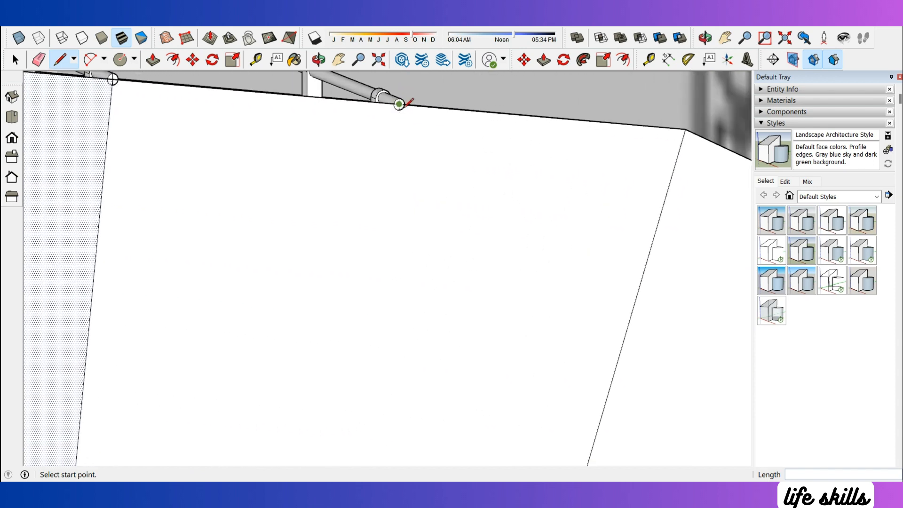
left_click(402, 101)
scroll(403, 103, "down", 3)
left_click(357, 368)
key("space")
Rotate-copy the first rim segment's three wedges about the centre onto the neighbouring segment and repeat the copy 19 times
scroll(386, 217, "up", 3)
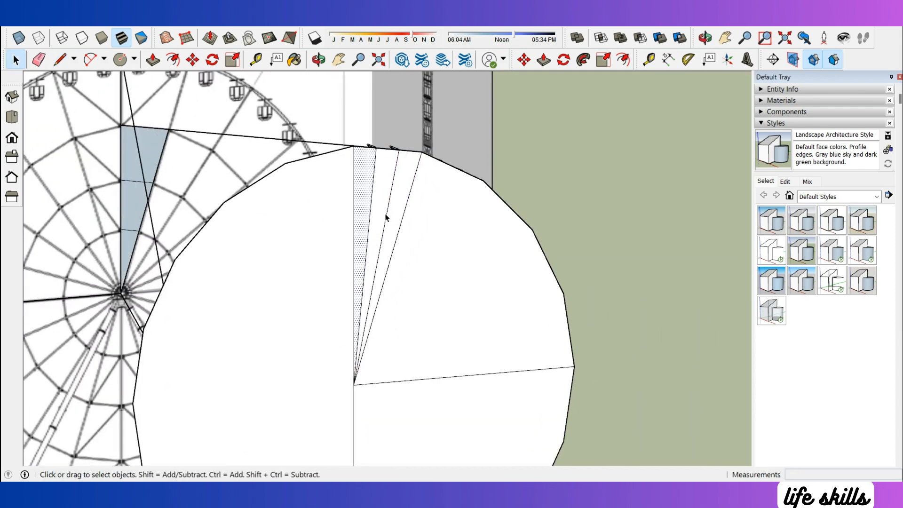
left_click(386, 191, "shift")
left_click(409, 189, "shift")
key("q")
scroll(352, 226, "down", 3)
scroll(347, 331, "up", 1)
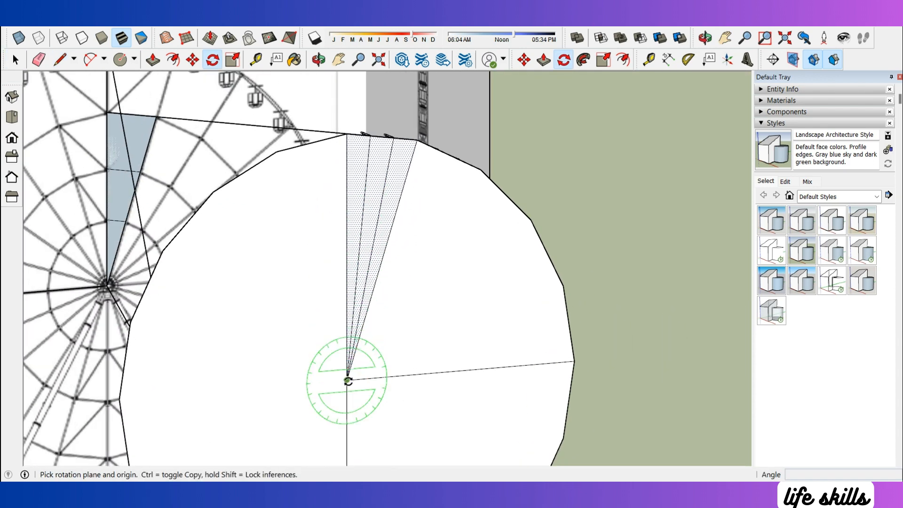
left_click(348, 380)
scroll(356, 140, "up", 2)
left_click(343, 134)
left_click(438, 142)
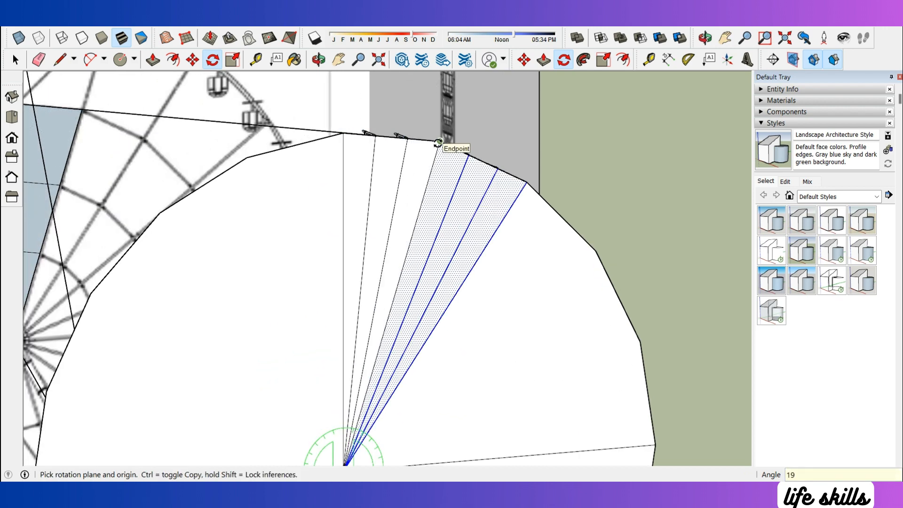
scroll(401, 232, "down", 1)
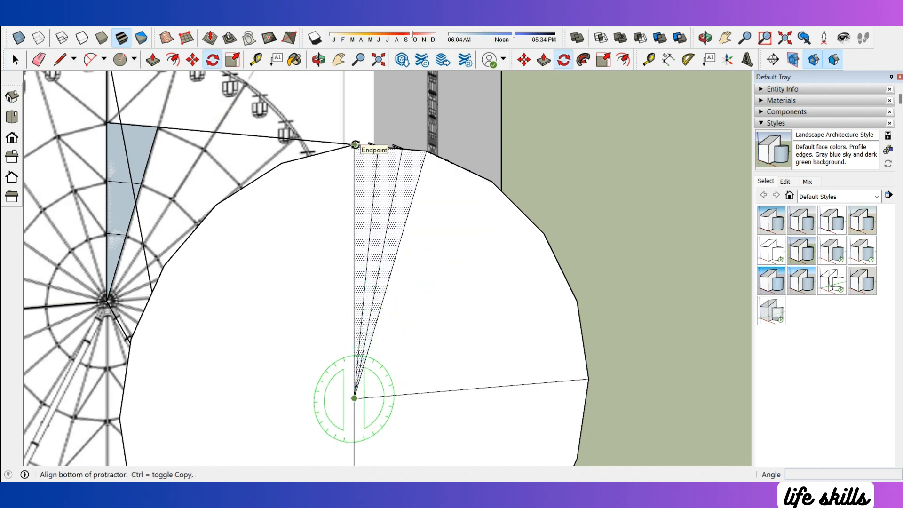
type("19x")
key("Return")
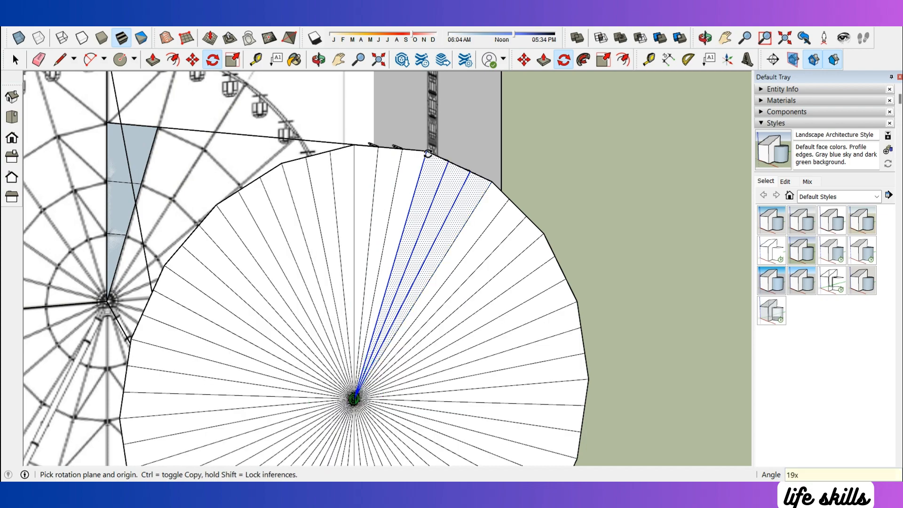
key("space")
scroll(427, 153, "up", 2)
middle_click_drag(427, 154, 343, 202)
scroll(453, 171, "up", 2)
left_click(469, 175)
scroll(502, 192, "up", 1)
left_click(522, 198, "shift")
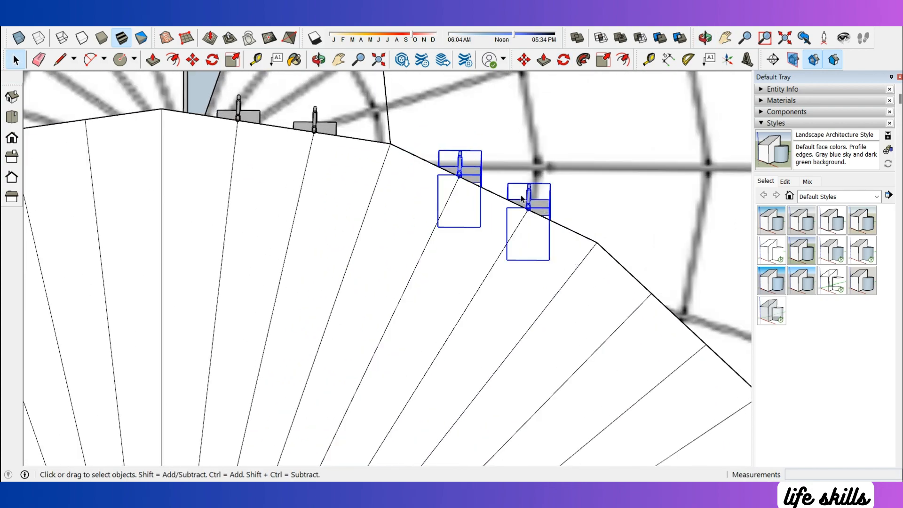
scroll(394, 145, "down", 3)
scroll(475, 207, "up", 3)
scroll(410, 131, "down", 3)
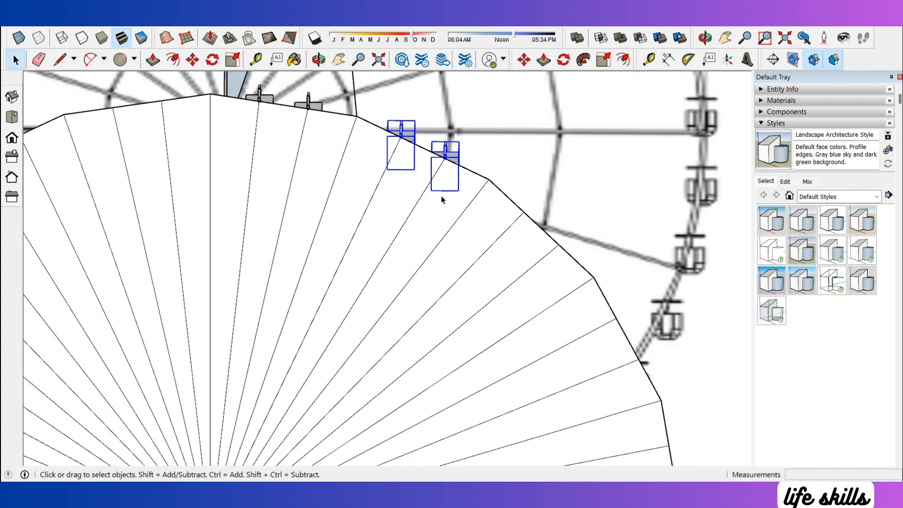
scroll(422, 160, "up", 2)
scroll(458, 158, "up", 3)
key("m")
scroll(442, 152, "up", 2)
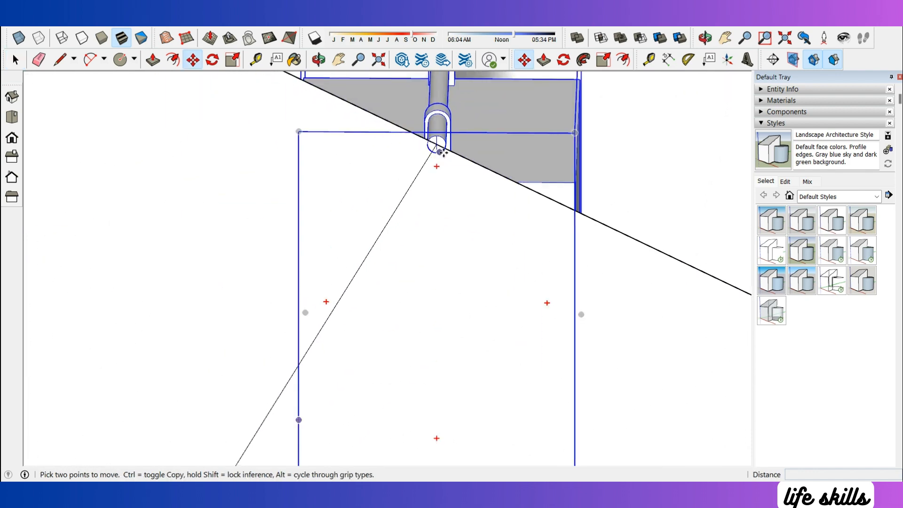
scroll(443, 152, "down", 2)
scroll(446, 144, "up", 3)
left_click(426, 147)
scroll(377, 202, "down", 5)
key("Escape")
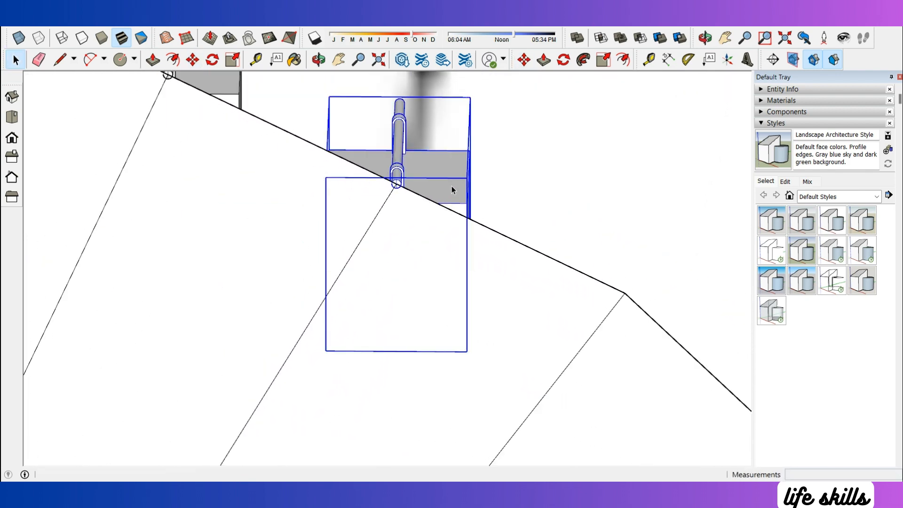
Copy the second rim segment's last cabin by its hanging point onto the corner where the third segment begins
key("m")
scroll(420, 181, "up", 4)
left_click(383, 183)
scroll(376, 195, "down", 5)
key("ctrl")
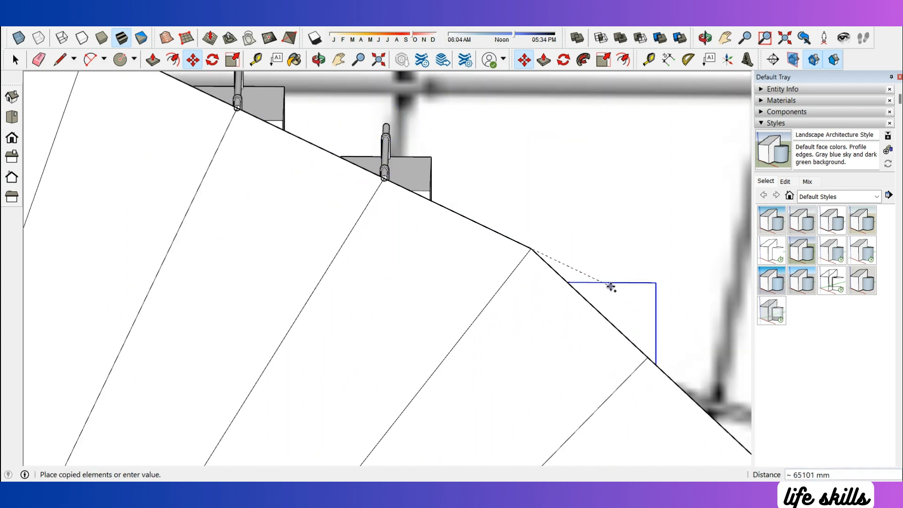
scroll(610, 287, "up", 2)
scroll(475, 222, "up", 4)
left_click(475, 220)
Copy the cabin by its hanging point onto both division points of the third rim segment
key("ctrl")
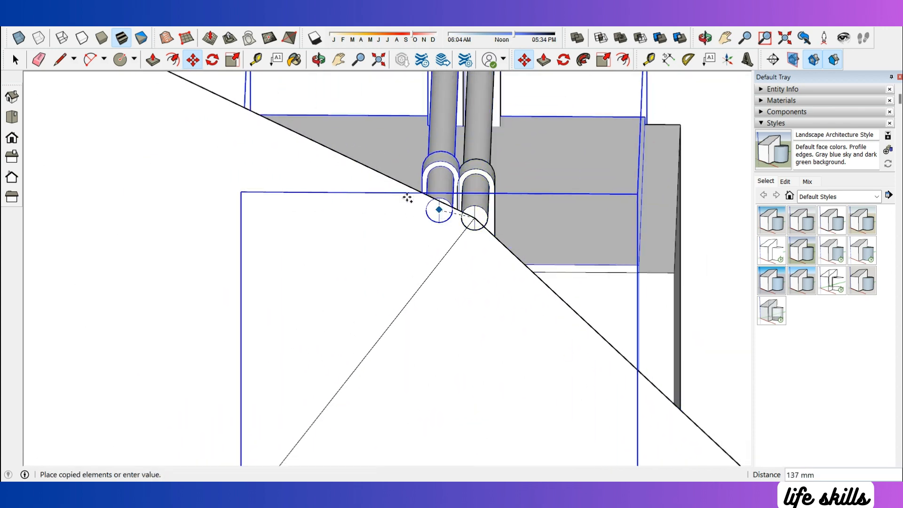
scroll(396, 187, "down", 6)
scroll(499, 277, "up", 1)
left_click(500, 281)
scroll(501, 281, "up", 4)
left_click(503, 283)
key("ctrl")
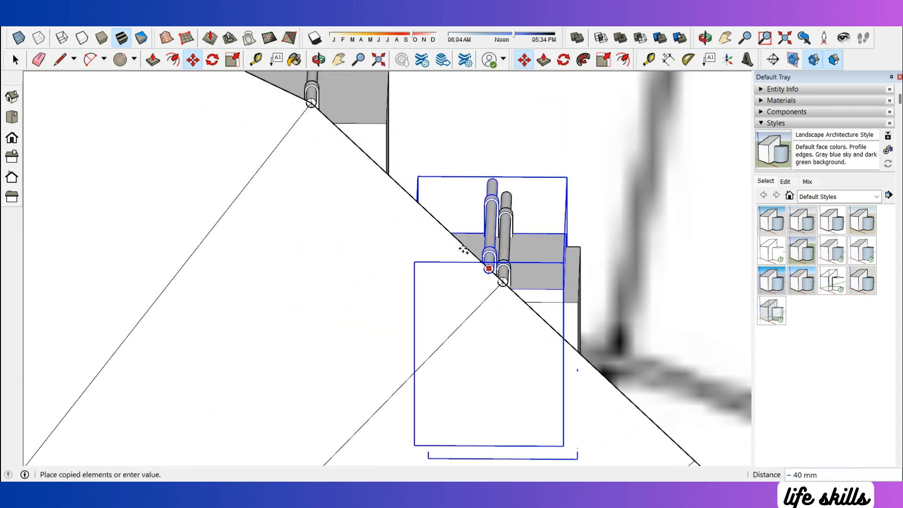
scroll(397, 185, "down", 5)
scroll(512, 292, "up", 2)
left_click(517, 294)
Copy the cabin onto the corner between the first and second rim segments
key("ctrl")
scroll(478, 188, "down", 7)
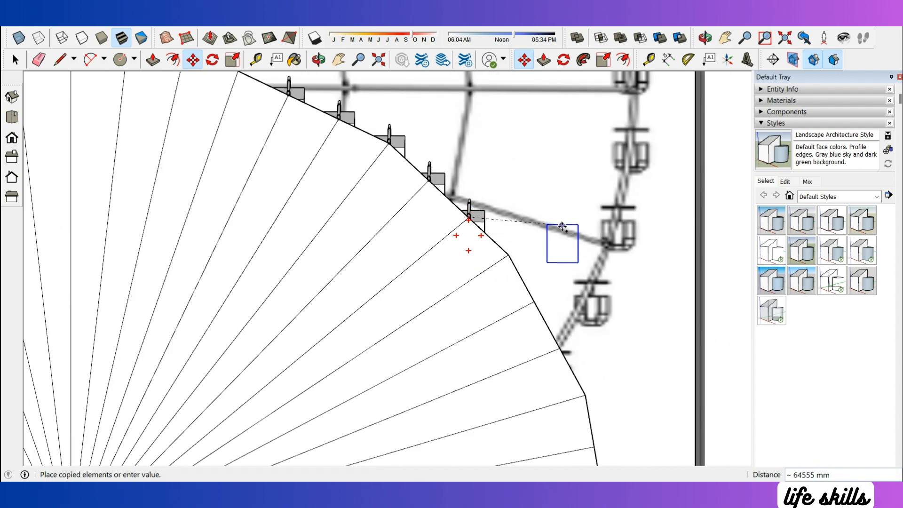
scroll(465, 213, "up", 6)
scroll(375, 137, "up", 3)
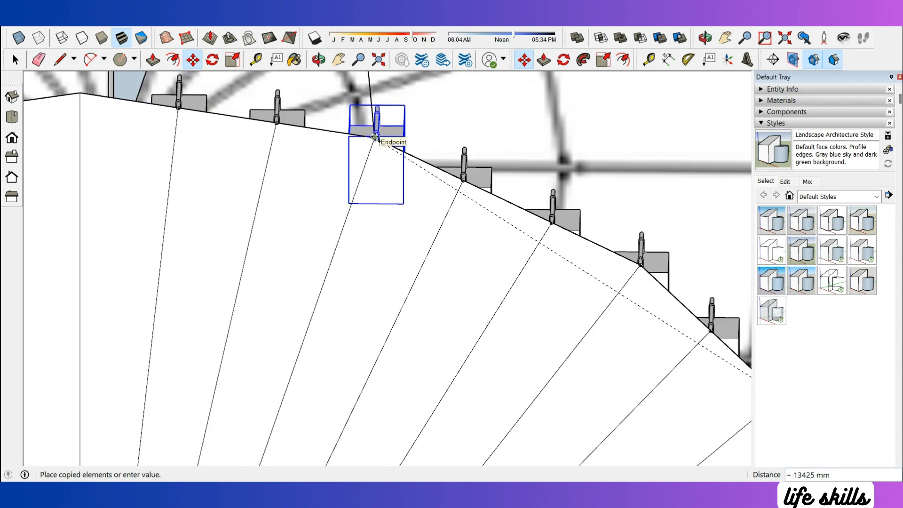
left_click(376, 136)
Copy the cabin onto the lower corner of the third rim segment and the first division point of the fourth segment
scroll(375, 136, "up", 5)
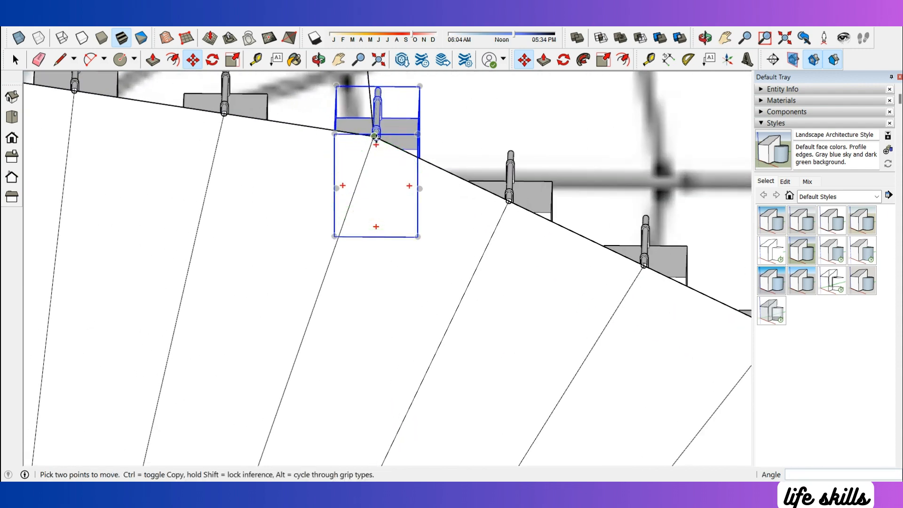
left_click(361, 128)
scroll(361, 128, "down", 6)
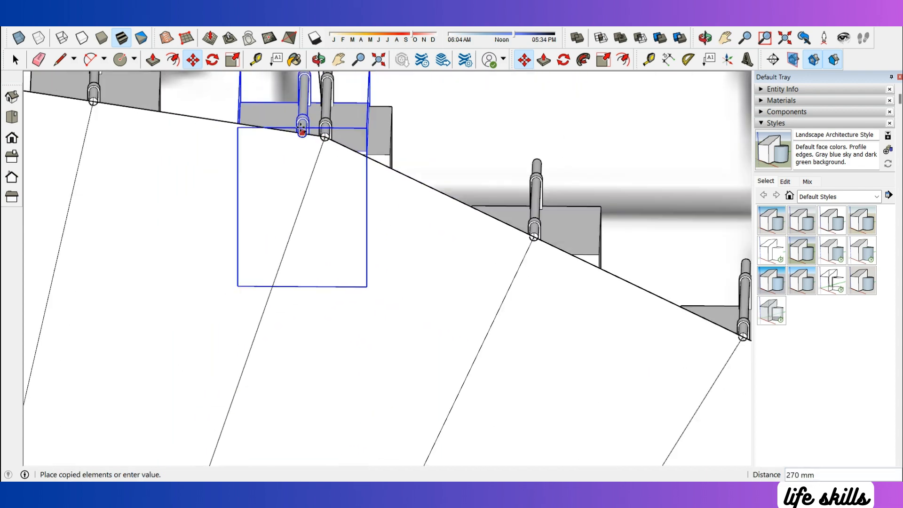
scroll(538, 318, "up", 5)
scroll(594, 337, "up", 4)
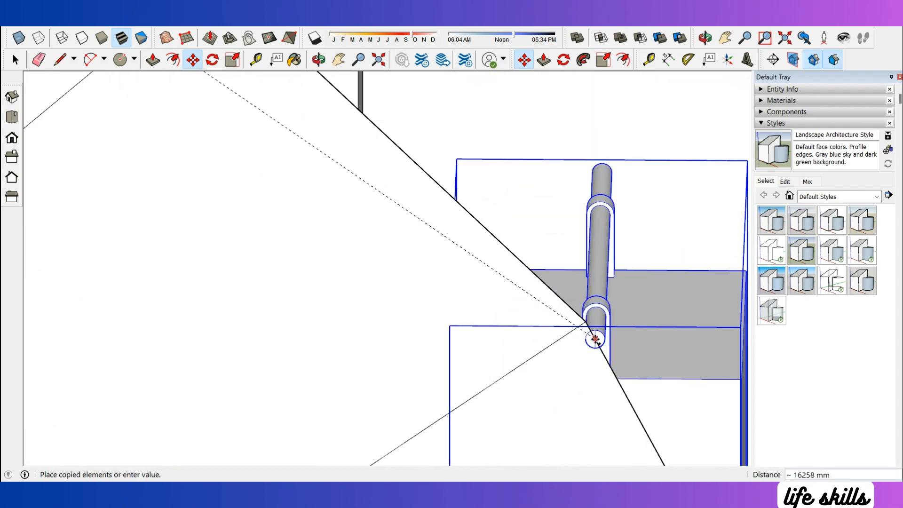
left_click(580, 314)
left_click(580, 314)
key("ctrl")
scroll(414, 225, "down", 7)
scroll(478, 305, "up", 2)
left_click(482, 308)
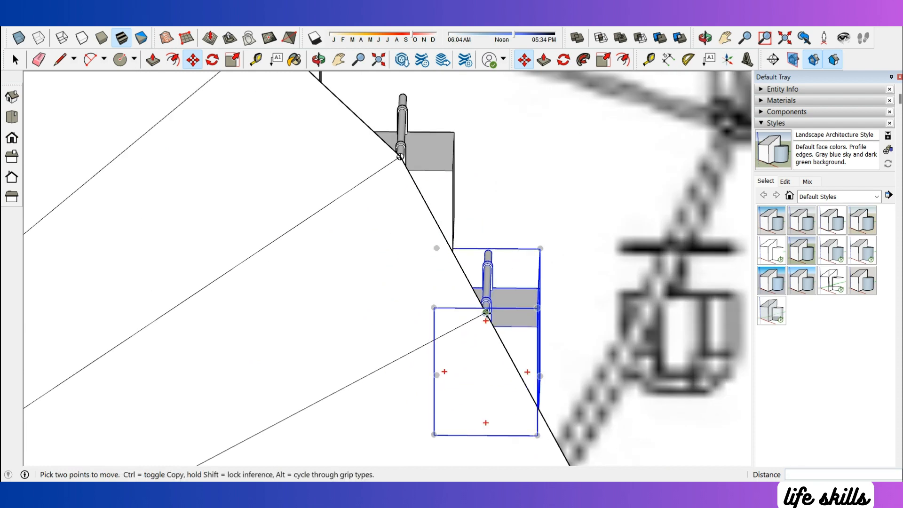
Copy the fourth segment's cabin by its hanging point onto the rim's rightmost corner
scroll(484, 311, "up", 4)
left_click(484, 311)
key("ctrl")
scroll(396, 176, "down", 9)
scroll(447, 235, "up", 6)
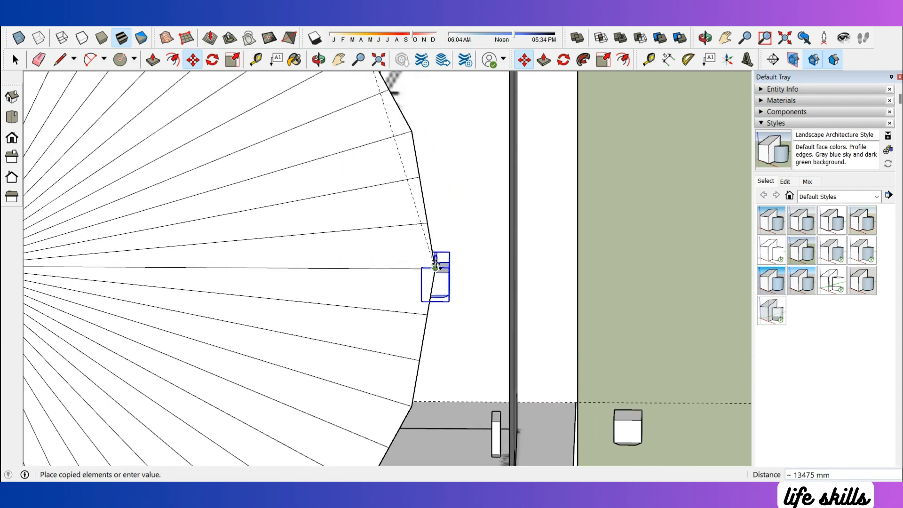
left_click(436, 267)
Copy the cabin onto the division points directly below and directly above the rim's rightmost corner
left_click(436, 267)
key("ctrl")
scroll(459, 257, "down", 5)
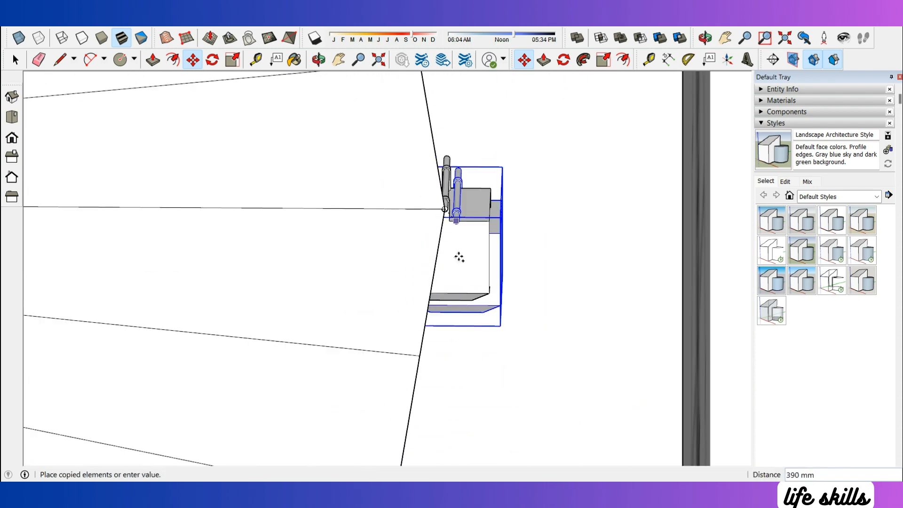
left_click(419, 357)
scroll(423, 360, "up", 1)
left_click(414, 349)
key("ctrl")
scroll(476, 279, "down", 5)
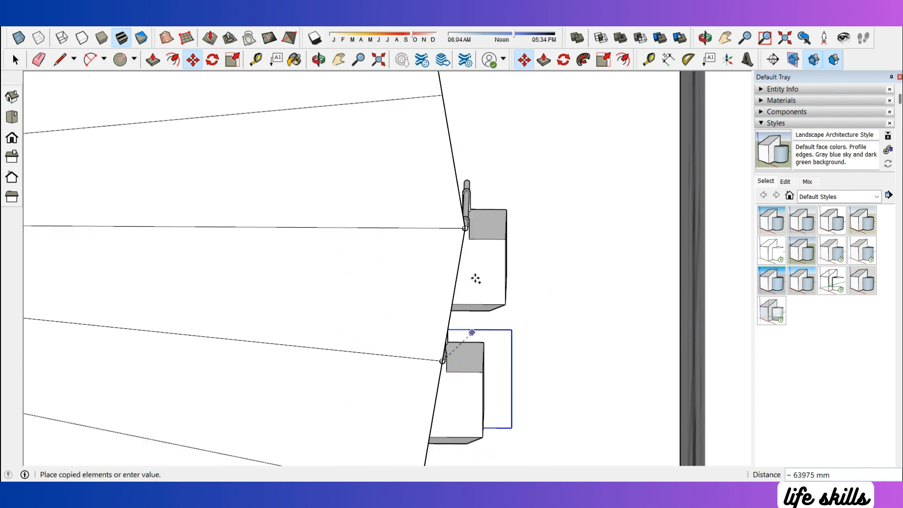
left_click(442, 95)
Copy the cabin upward onto the remaining empty points of the upper-right rim
middle_click_drag(459, 198, 484, 122)
scroll(598, 344, "down", 6)
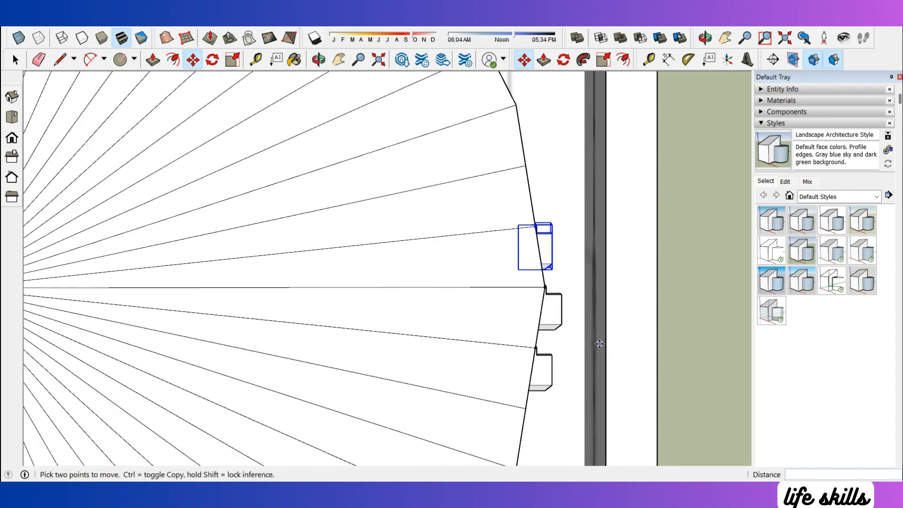
scroll(574, 282, "up", 6)
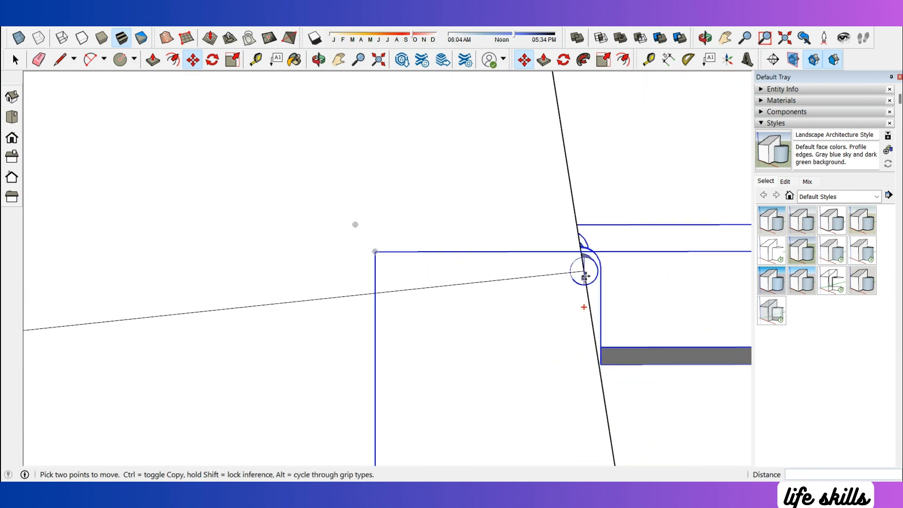
scroll(575, 391, "down", 3)
scroll(553, 233, "up", 2)
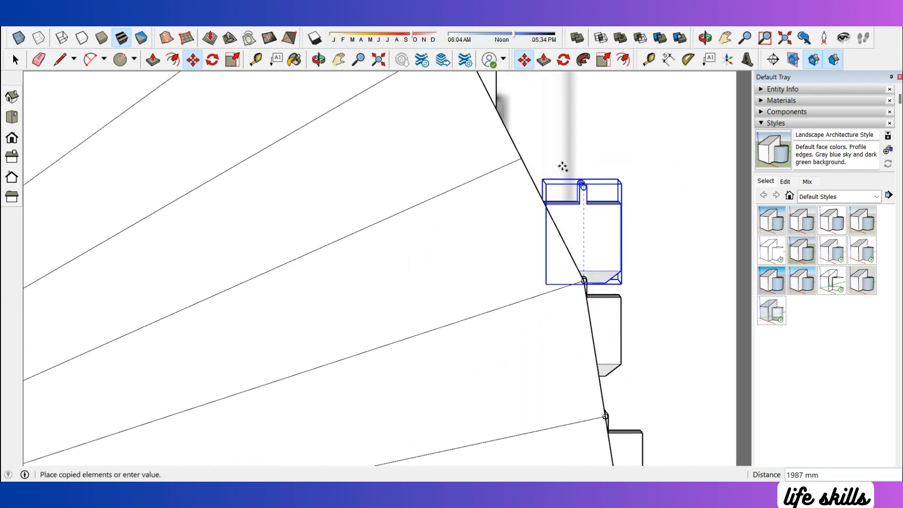
scroll(541, 147, "up", 3)
left_click(508, 167)
scroll(507, 171, "up", 5)
left_click(512, 160)
key("ctrl")
scroll(581, 286, "down", 8)
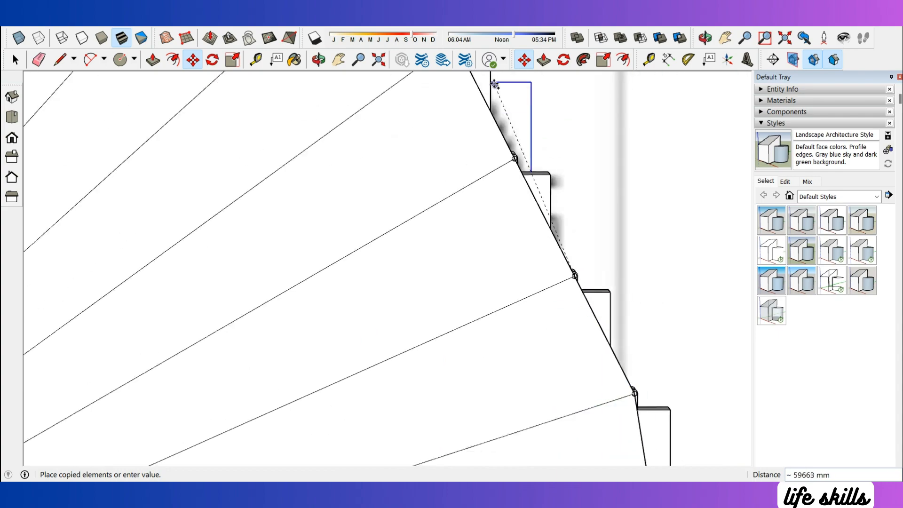
Copy the cabin onto the second division point below the rim's rightmost corner
scroll(433, 182, "down", 6)
scroll(478, 145, "up", 5)
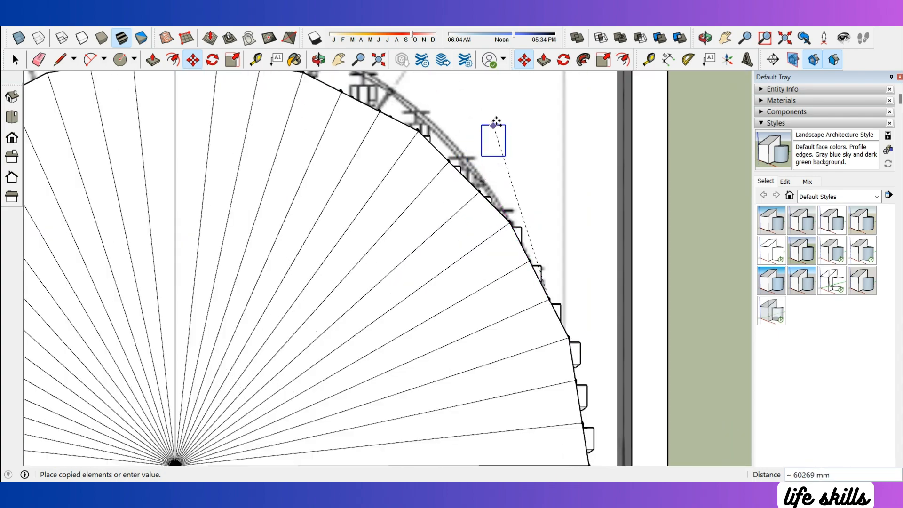
scroll(593, 423, "down", 5)
scroll(523, 272, "up", 4)
scroll(534, 312, "up", 3)
left_click(536, 313)
Copy the cabin onto the first rim corner below the rightmost one
scroll(539, 314, "up", 2)
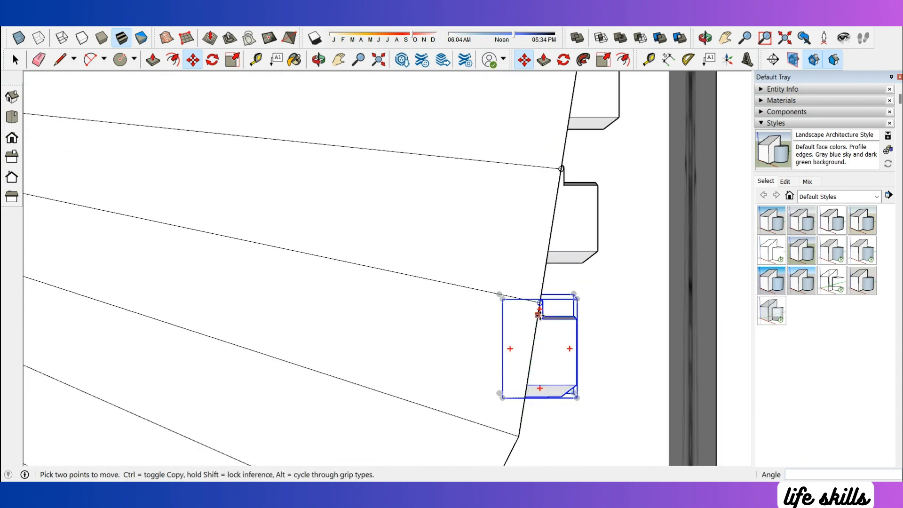
scroll(538, 315, "up", 3)
left_click(539, 303)
key("ctrl")
scroll(578, 214, "down", 3)
scroll(541, 357, "up", 1)
left_click(540, 365)
Copy the cabin onto the rim's lowest corner and the first division point to its right
scroll(528, 378, "up", 2)
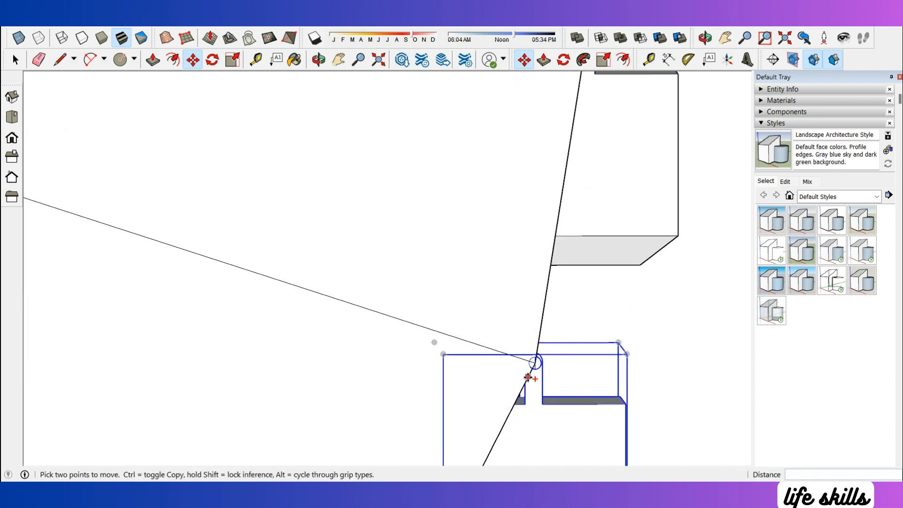
scroll(582, 275, "down", 2)
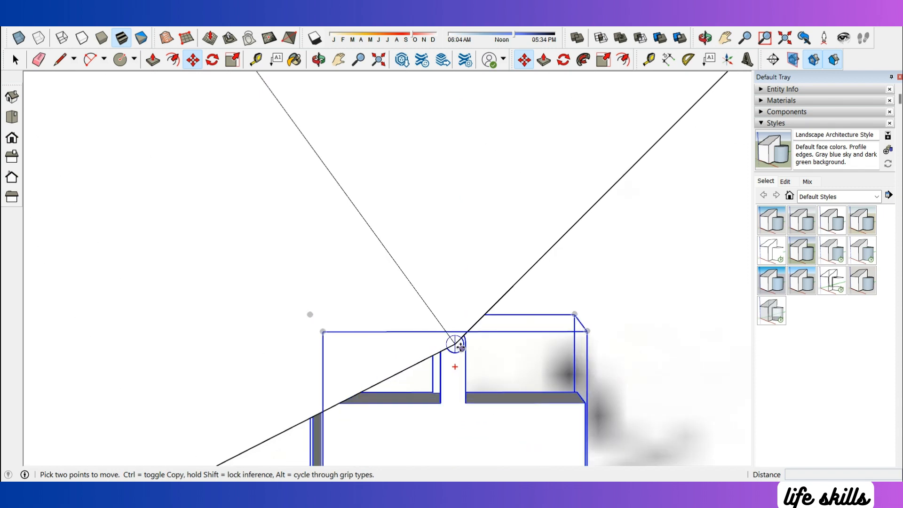
scroll(614, 231, "down", 5)
scroll(371, 315, "up", 10)
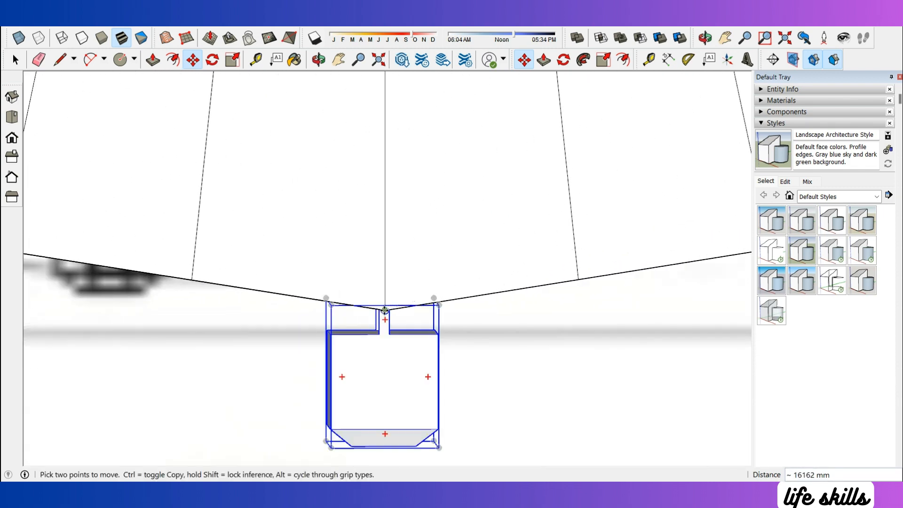
scroll(356, 322, "down", 4)
scroll(523, 279, "up", 3)
left_click(511, 291)
Copy the cabin onto the bottom-right segment's second division point and its far corner
key("ctrl")
scroll(494, 306, "down", 1)
scroll(688, 268, "up", 1)
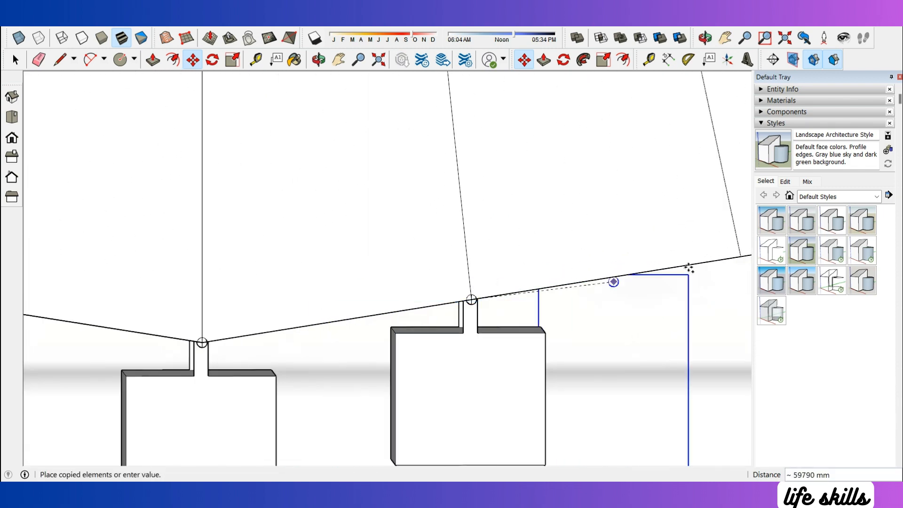
scroll(615, 275, "down", 2)
scroll(687, 266, "up", 4)
left_click(669, 263)
key("ctrl")
scroll(195, 265, "down", 5)
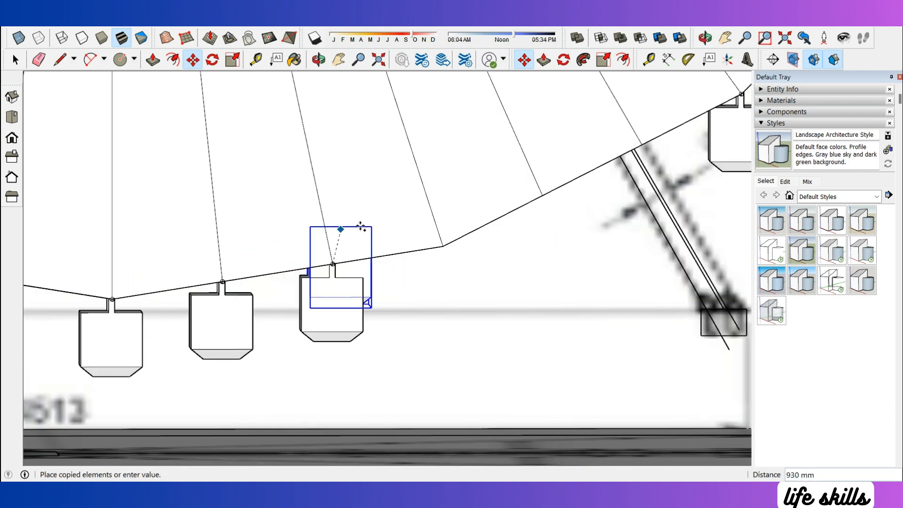
scroll(408, 226, "up", 5)
left_click(475, 268)
Copy the cabin onto both division points of the next rim segment up from the bottom-right corner
left_click(474, 268)
key("ctrl")
scroll(474, 268, "down", 2)
left_click(603, 193)
scroll(604, 192, "up", 2)
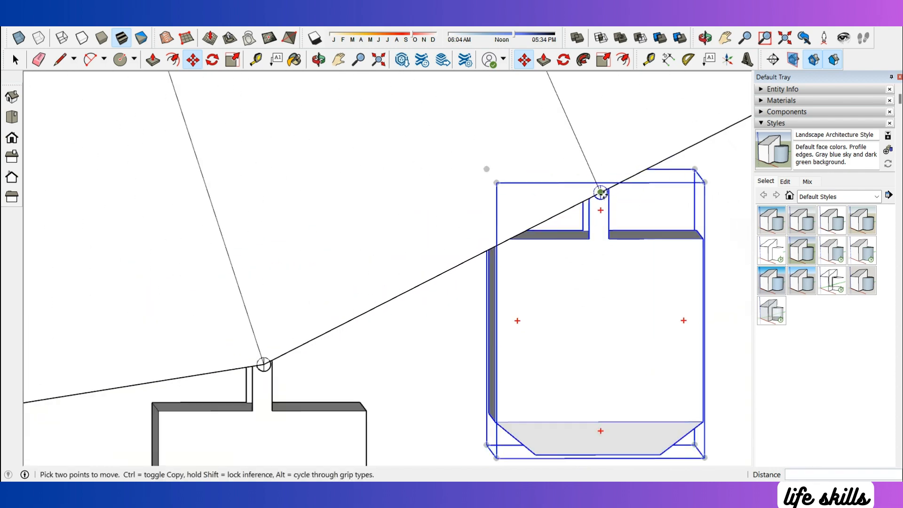
left_click(601, 193)
key("ctrl")
scroll(381, 294, "down", 5)
scroll(602, 180, "up", 3)
left_click(522, 231)
Copy the cabin onto the last empty division point of the lower-right rim
scroll(539, 257, "down", 3)
scroll(521, 265, "down", 4)
scroll(556, 242, "up", 8)
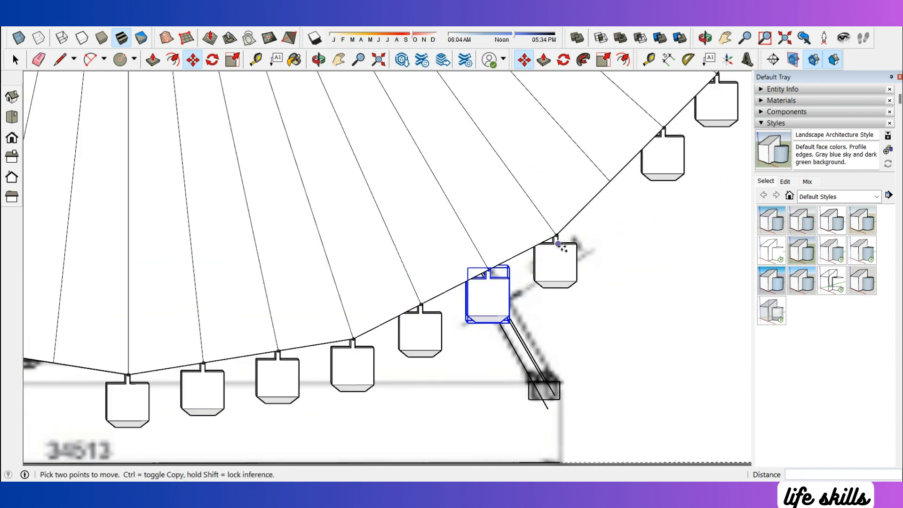
left_click(419, 268)
scroll(404, 284, "down", 3)
key("ctrl")
scroll(537, 284, "down", 3)
scroll(608, 178, "up", 5)
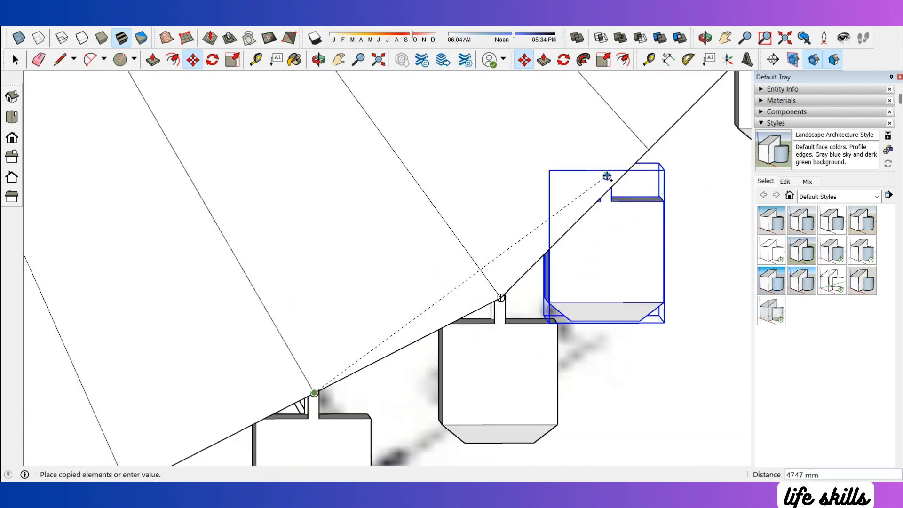
left_click(645, 153)
Select the half-ring of cabins and place a copy of it beside the wheel
scroll(591, 266, "down", 10)
middle_click_drag(617, 291, 591, 96)
scroll(472, 328, "down", 3)
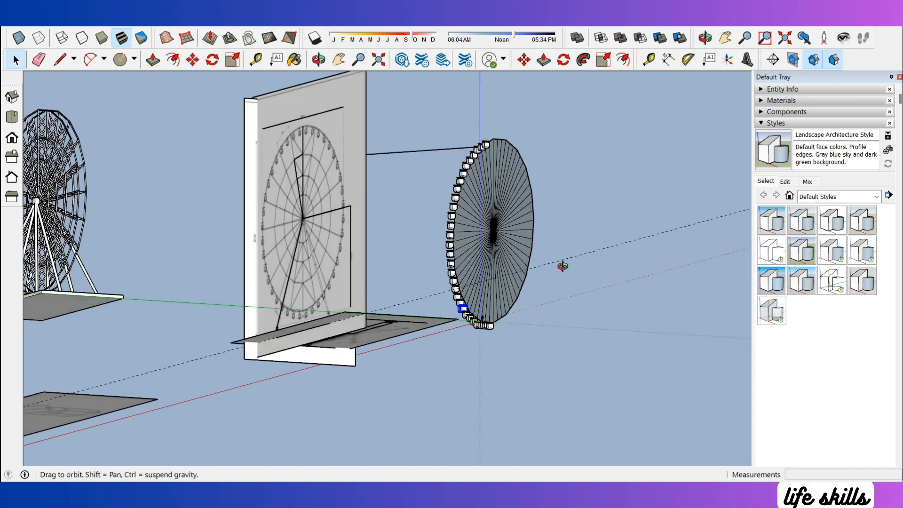
middle_click_drag(563, 266, 498, 358)
scroll(446, 158, "up", 2)
middle_click_drag(447, 158, 590, 282)
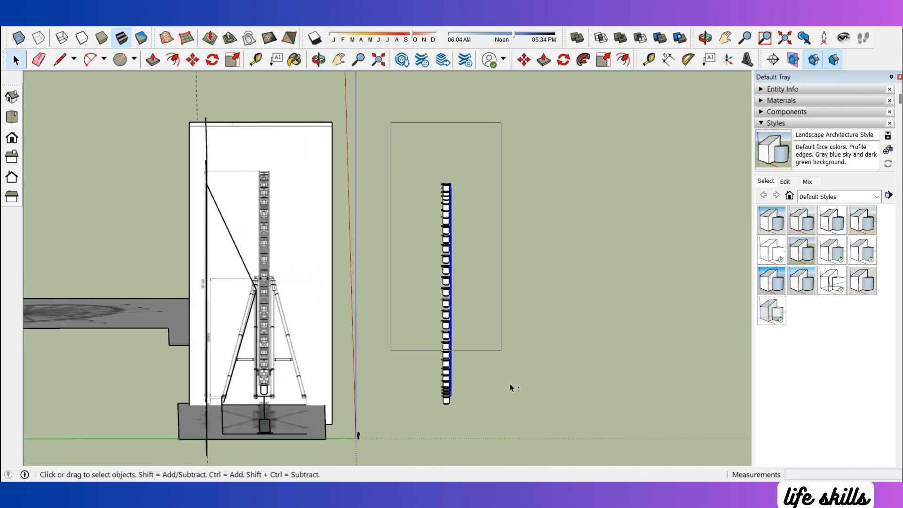
middle_click_drag(510, 387, 540, 369)
key("m")
key("ctrl")
left_click(515, 358)
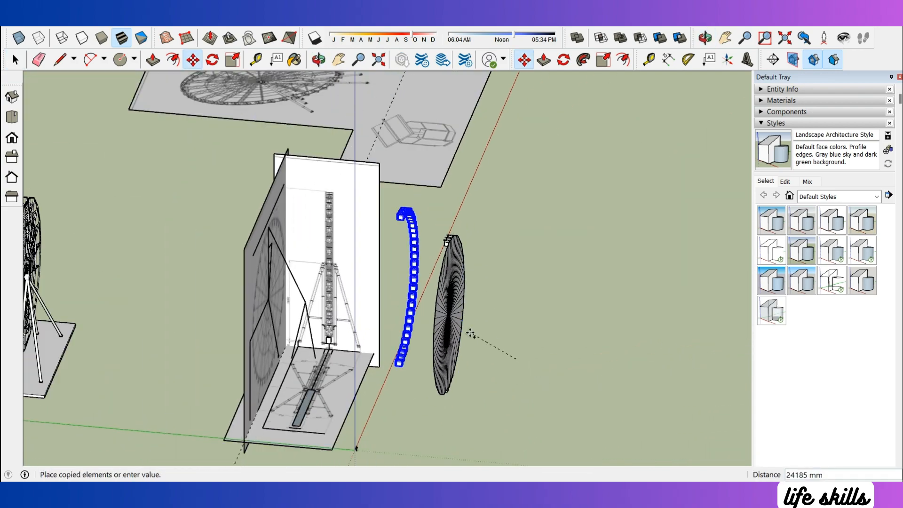
scroll(470, 333, "down", 2)
left_click(609, 365)
Mirror the copied half-ring of cabins along the red axis with a scale factor of -1
middle_click_drag(609, 364, 522, 340)
key("s")
scroll(545, 351, "up", 6)
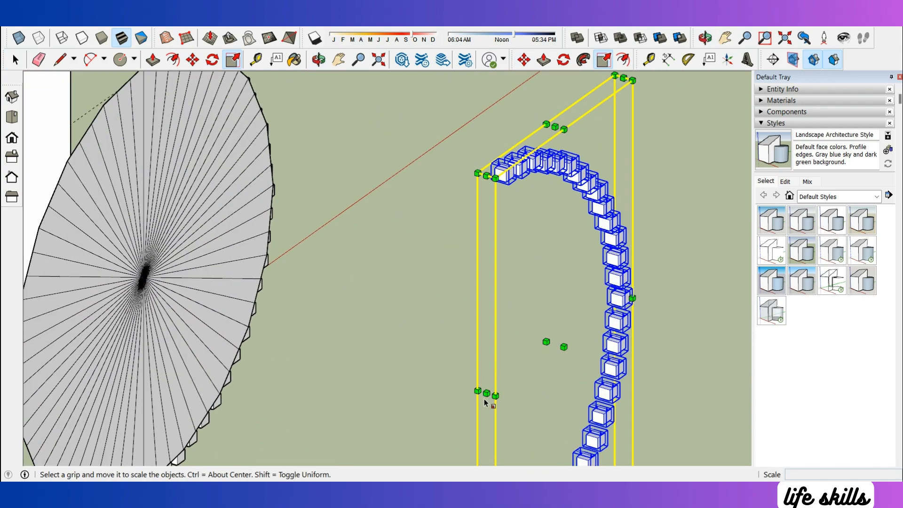
left_click_drag(485, 402, 719, 223)
type("-1")
key("Return")
scroll(446, 243, "down", 3)
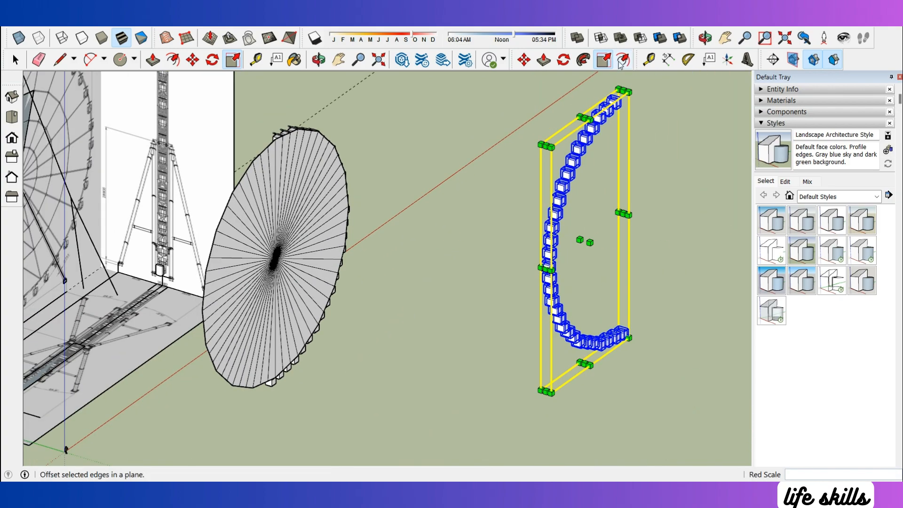
Move the mirrored half-ring of cabins onto the division points along the empty half of the disc's rim
middle_click_drag(517, 207, 410, 212)
scroll(559, 131, "up", 12)
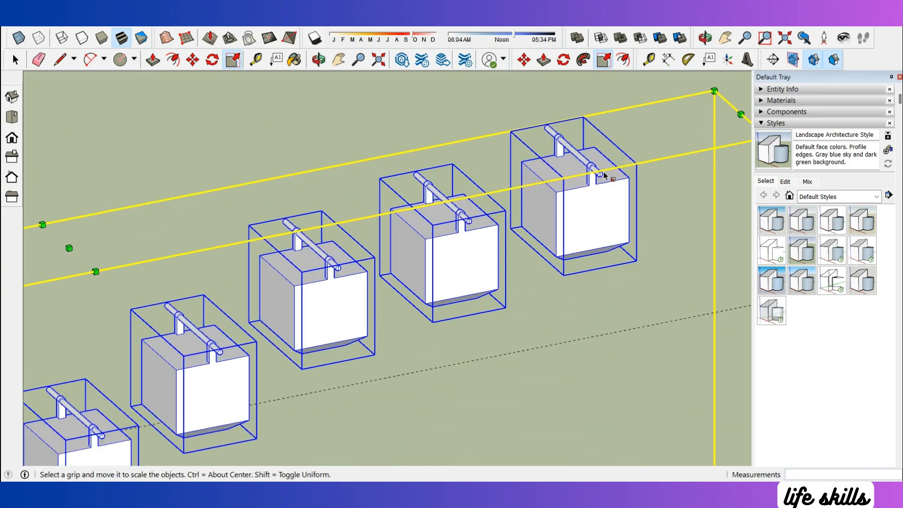
key("m")
scroll(592, 178, "up", 2)
left_click(615, 175)
scroll(619, 177, "down", 10)
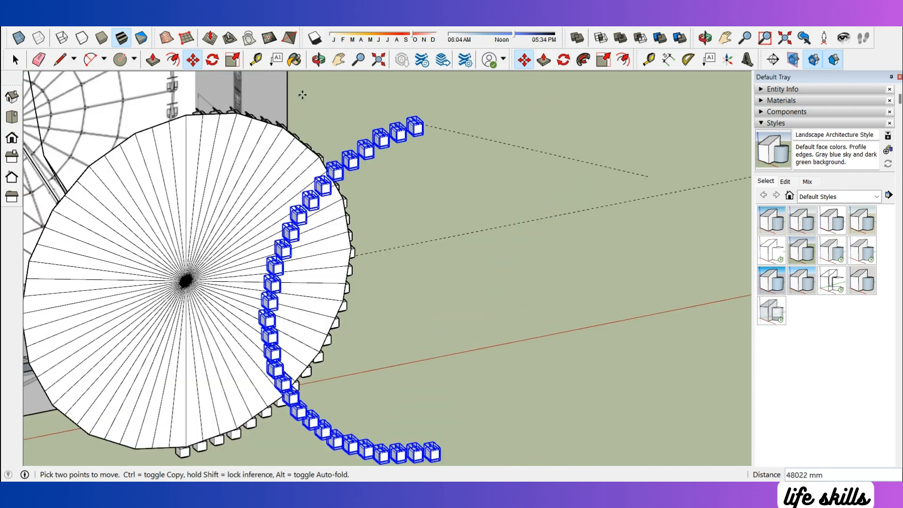
scroll(86, 103, "up", 8)
scroll(85, 102, "up", 3)
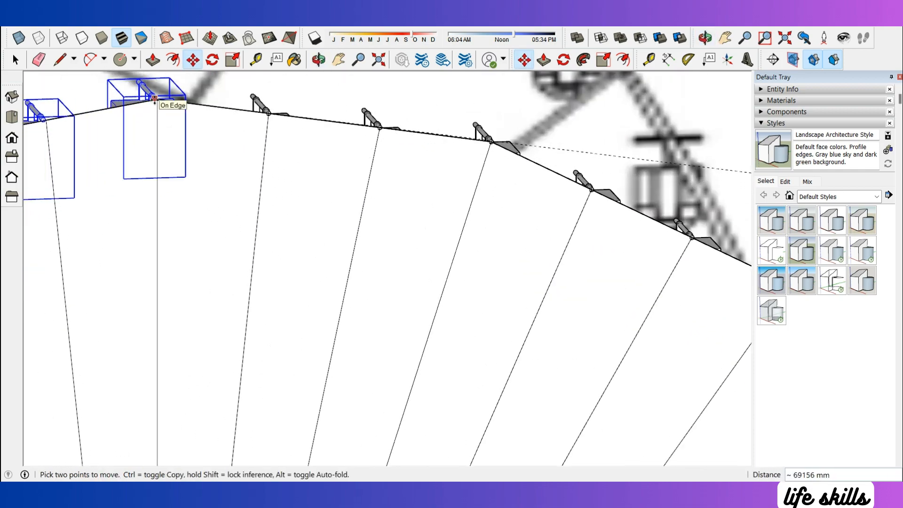
scroll(46, 122, "down", 5)
scroll(188, 138, "up", 6)
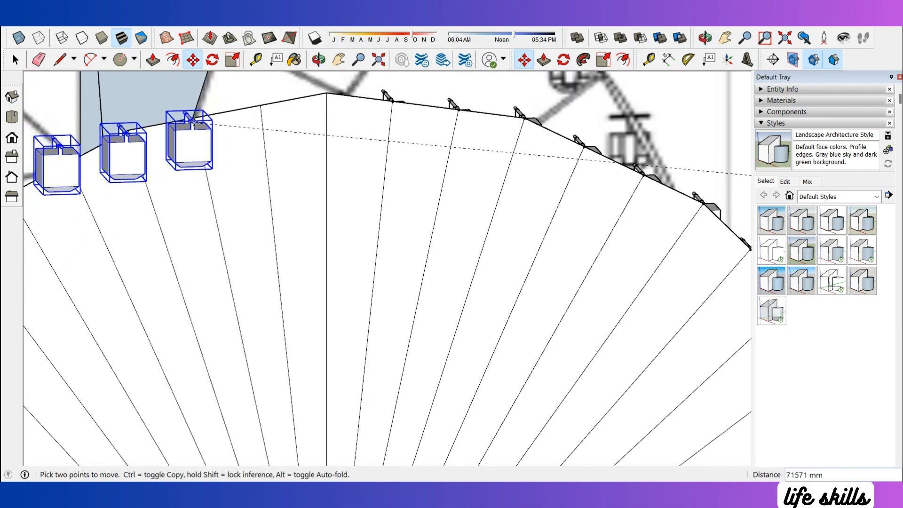
middle_click_drag(320, 206, 376, 203)
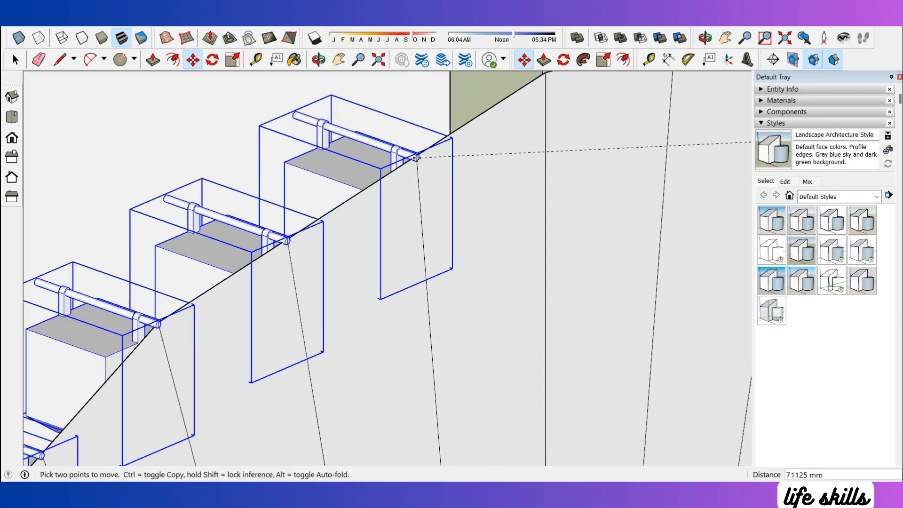
scroll(415, 154, "up", 4)
left_click(418, 153)
scroll(403, 130, "down", 12)
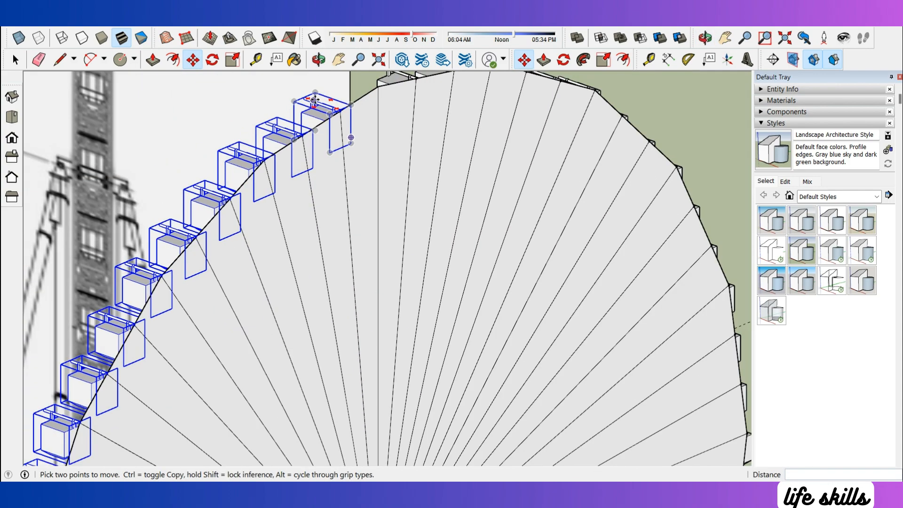
Copy the cabin at the rim's lowest point onto the empty division point at the top of the disc
scroll(376, 319, "up", 8)
key("space")
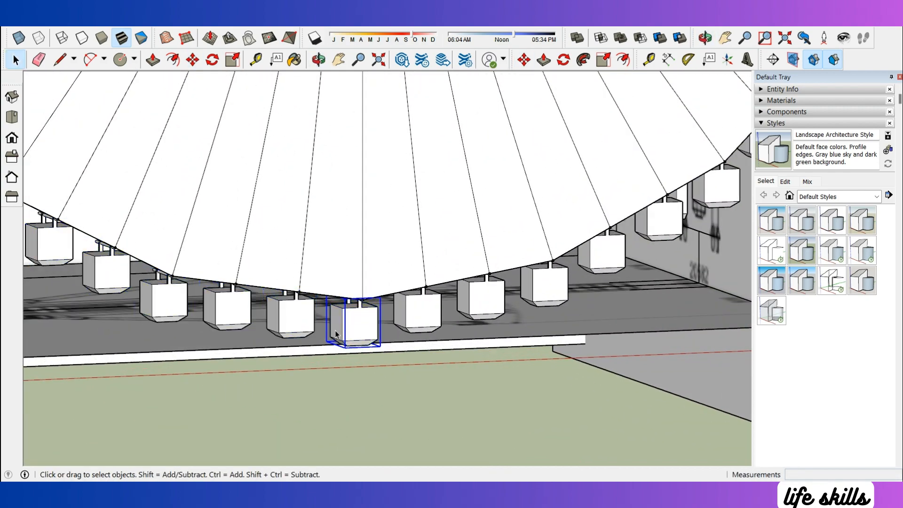
right_click(354, 329)
left_click(385, 316)
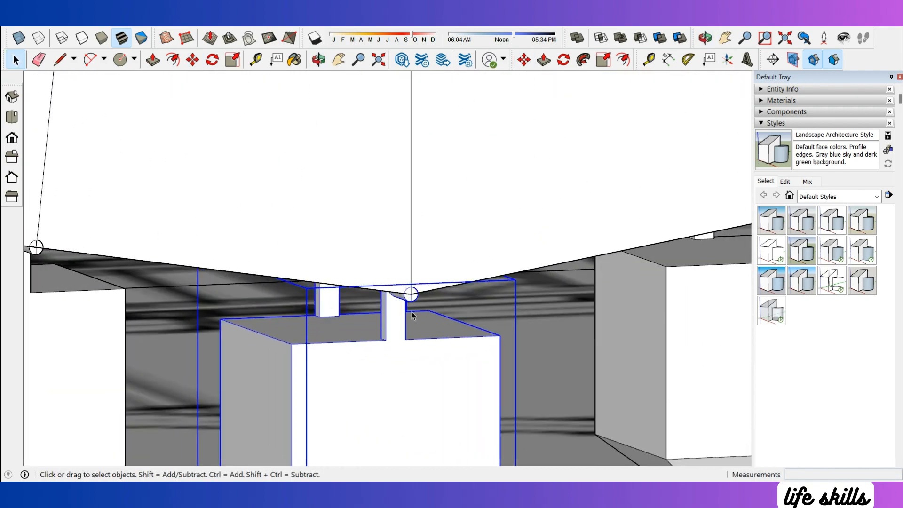
key("m")
key("ctrl")
left_click(411, 294)
scroll(414, 329, "down", 10)
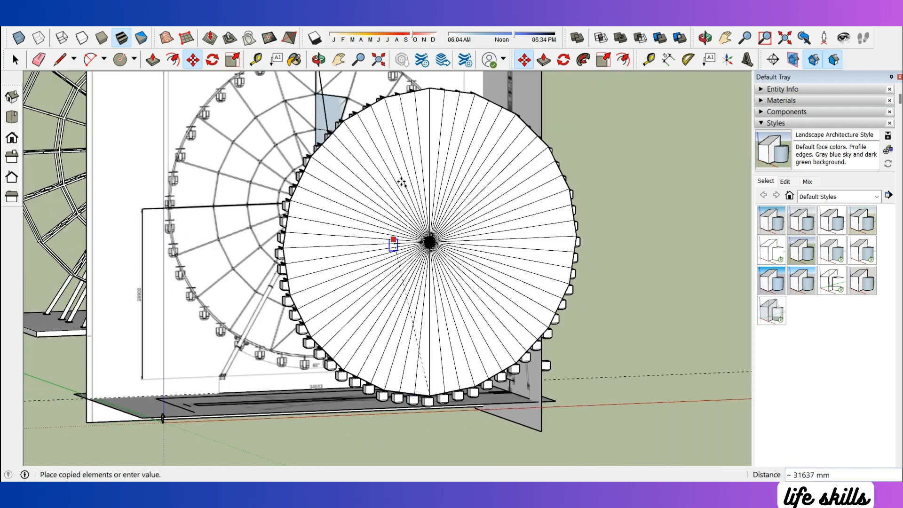
scroll(429, 94, "up", 6)
middle_click_drag(425, 102, 593, 210)
key("space")
Remove the divided guide disc and group the complete ring of cabins
scroll(463, 158, "down", 7)
triple_click(482, 216)
scroll(482, 216, "down", 2)
middle_click_drag(484, 217, 440, 99)
left_click_drag(440, 99, 554, 419)
right_click(472, 270)
left_click(536, 375)
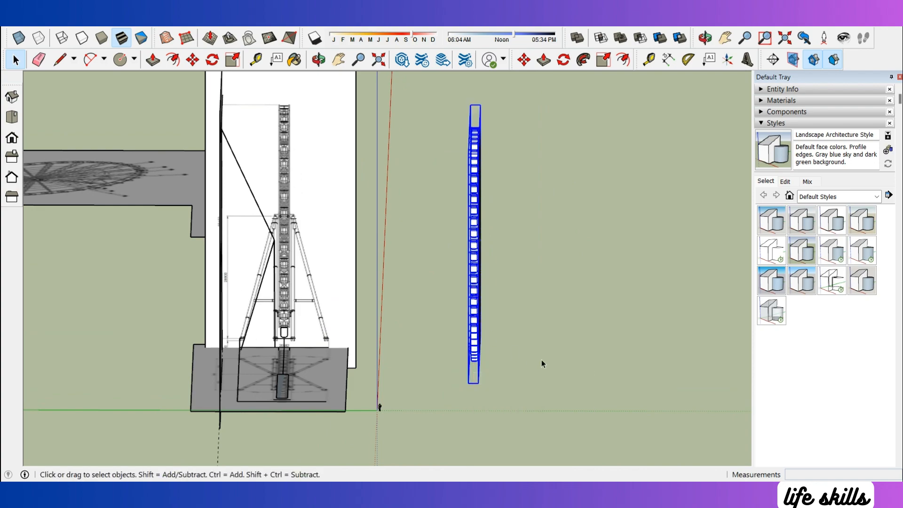
Move the grouped ring of cabins from the reference drawings to beside the modelled wheel
scroll(566, 366, "down", 3)
scroll(320, 362, "up", 1)
left_click(347, 367)
scroll(295, 375, "up", 3)
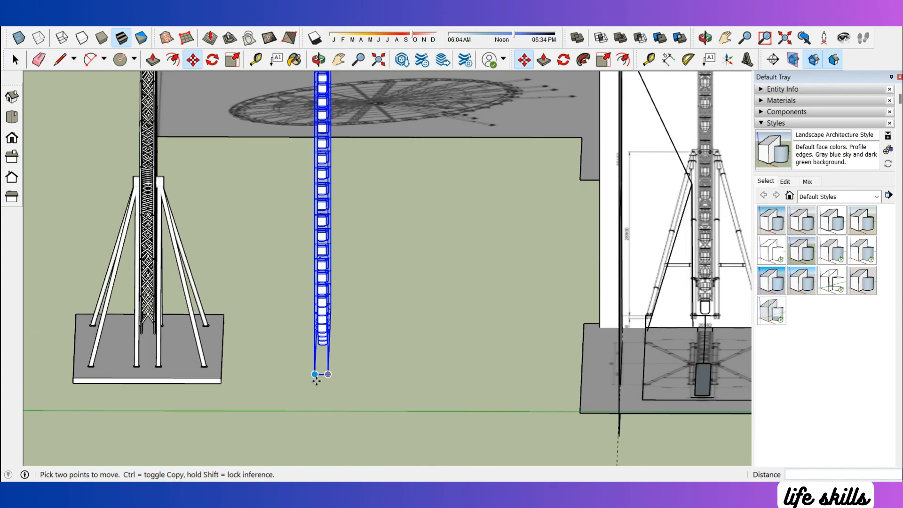
middle_click_drag(317, 379, 236, 355)
Move the cabin ring onto the rim of the modelled Ferris wheel, between its support legs
key("m")
scroll(263, 337, "up", 5)
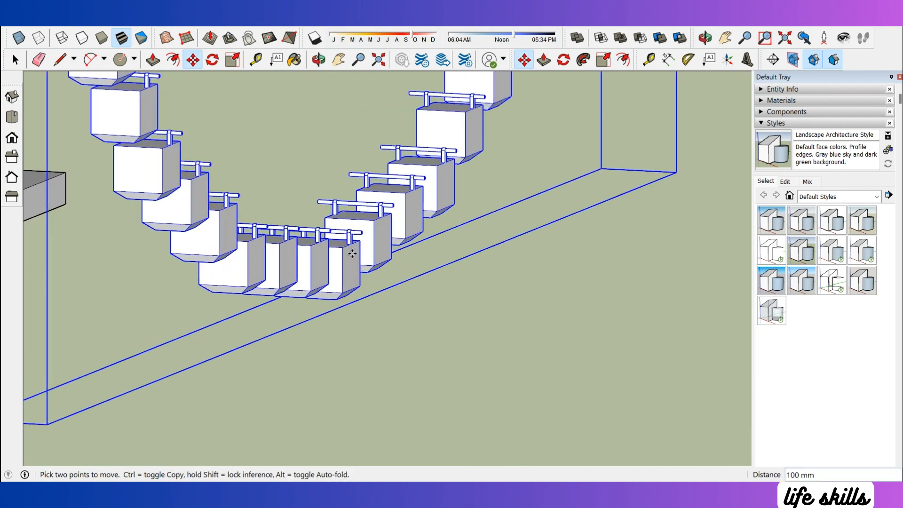
key("space")
scroll(352, 255, "up", 2)
middle_click_drag(351, 255, 368, 295)
scroll(373, 277, "down", 2)
scroll(369, 340, "up", 3)
middle_click_drag(369, 340, 372, 343)
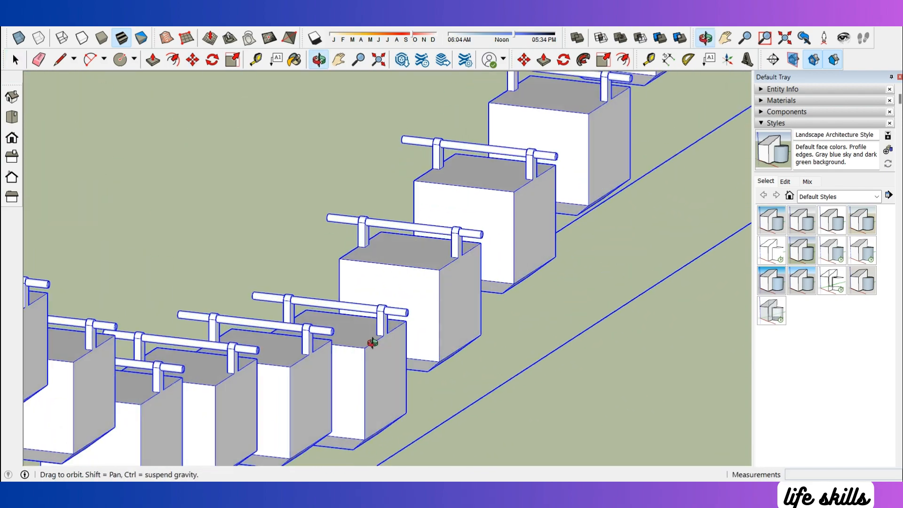
key("m")
scroll(323, 343, "up", 1)
scroll(494, 279, "down", 5)
scroll(181, 271, "up", 3)
left_click(190, 276)
scroll(320, 287, "down", 2)
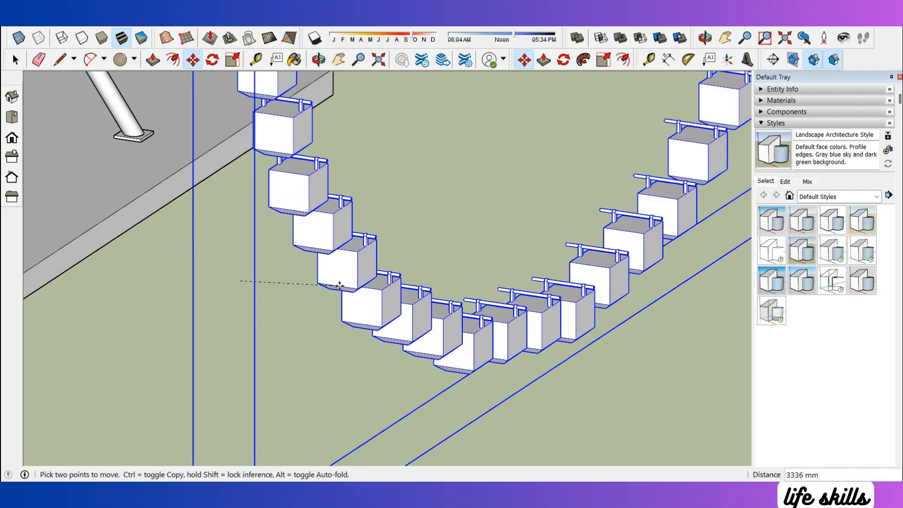
scroll(340, 285, "down", 6)
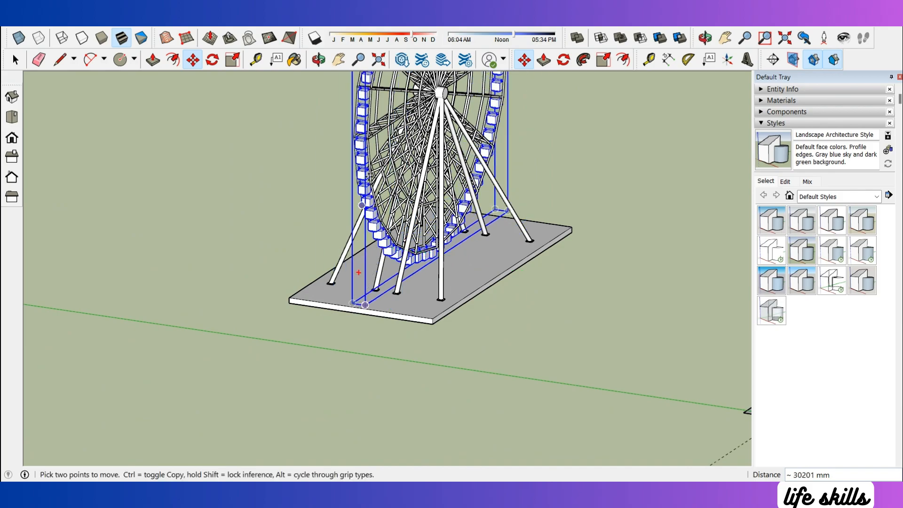
Examine how the cabin ring fits the wheel's rim and supports from several angles
scroll(377, 238, "up", 8)
scroll(377, 238, "down", 4)
middle_click_drag(377, 238, 560, 324)
scroll(560, 324, "down", 5)
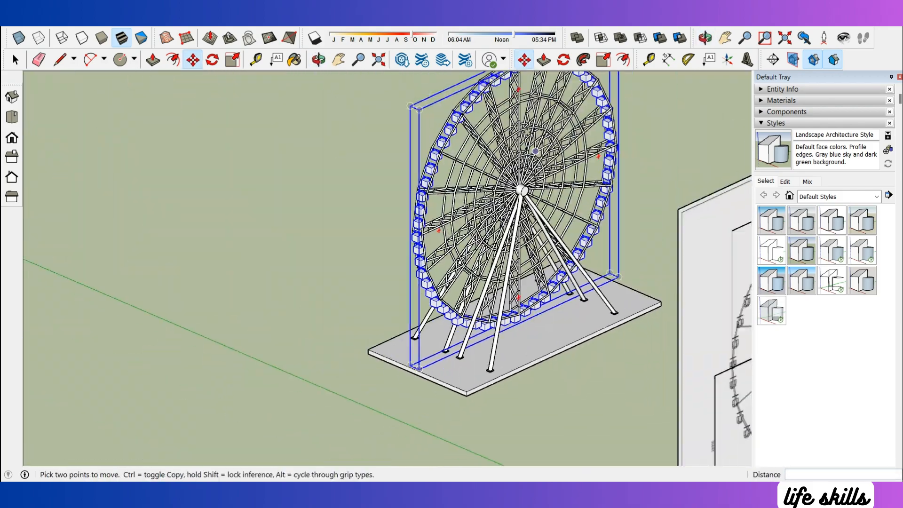
scroll(476, 107, "up", 5)
middle_click_drag(476, 141, 414, 169)
middle_click_drag(413, 169, 512, 198)
scroll(478, 254, "up", 4)
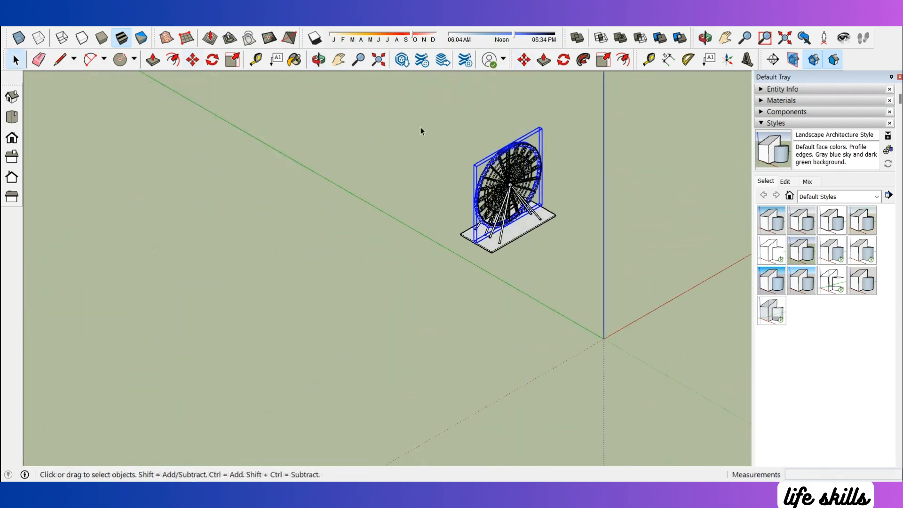
Select the whole Ferris wheel with its cabins and base and combine everything into one group
key("ctrl+a")
right_click(511, 185)
left_click(555, 295)
Move the grouped Ferris wheel so the front corner of its base plate sits on the axes origin
scroll(498, 266, "up", 6)
key("m")
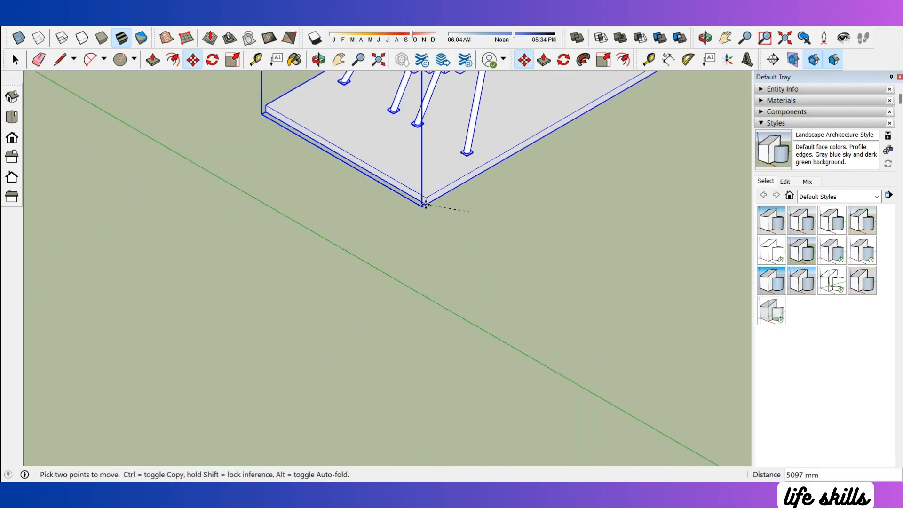
scroll(425, 205, "down", 7)
scroll(593, 312, "up", 2)
scroll(564, 336, "up", 4)
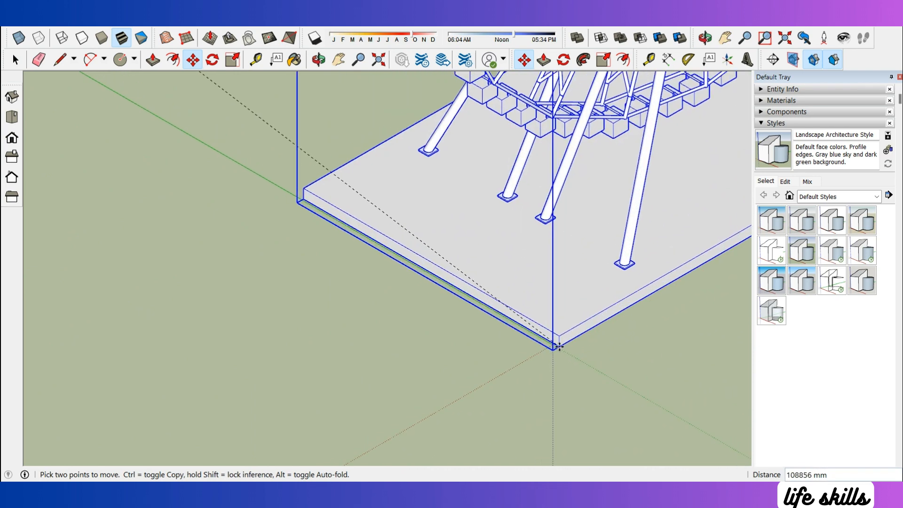
left_click(549, 333)
scroll(510, 235, "down", 3)
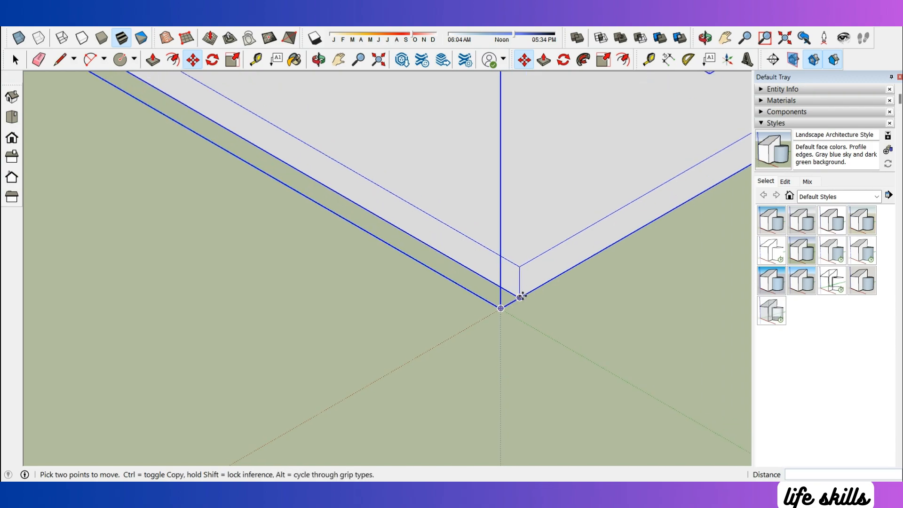
key("space")
Show the finished Ferris wheel in isometric view, apply the Simple Style, and turn the model to a frontal view
scroll(479, 353, "down", 6)
middle_click_drag(434, 348, 431, 370)
scroll(345, 361, "down", 2)
scroll(436, 333, "up", 2)
left_click(498, 305)
scroll(497, 319, "up", 3)
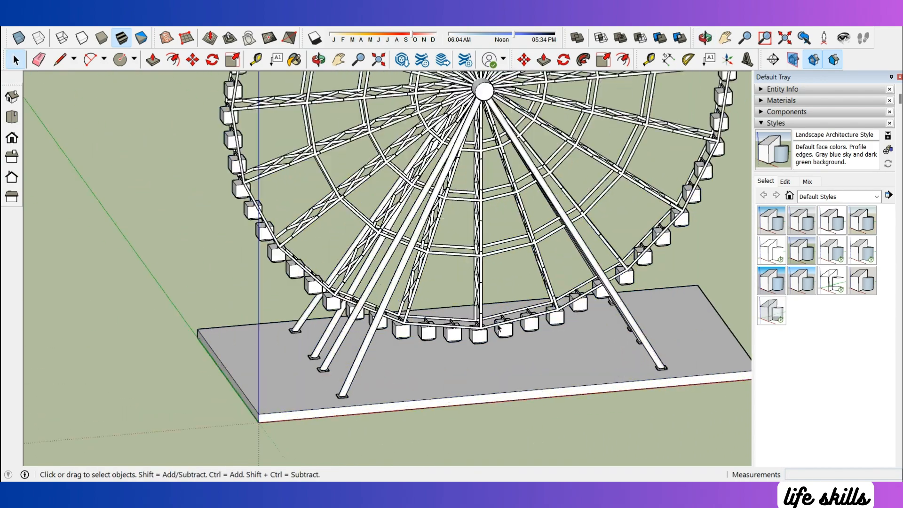
left_click(12, 97)
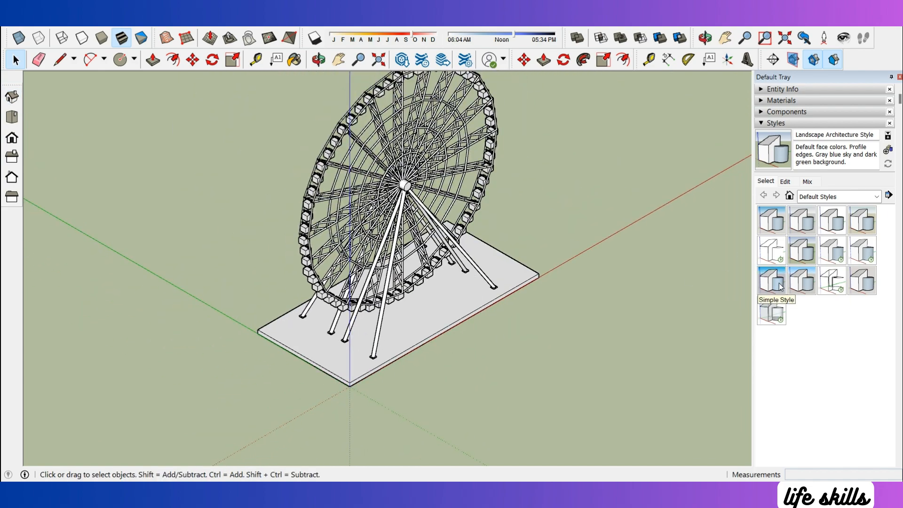
left_click(771, 280)
middle_click_drag(560, 355, 587, 170)
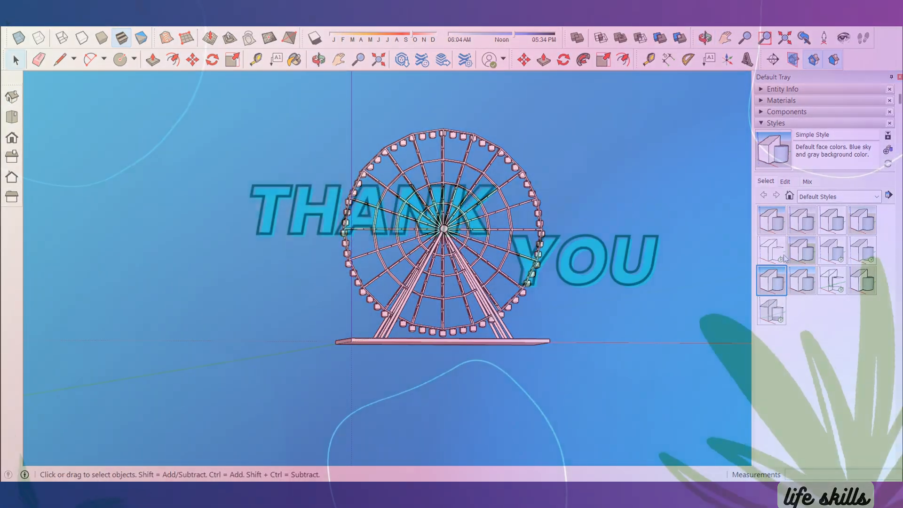